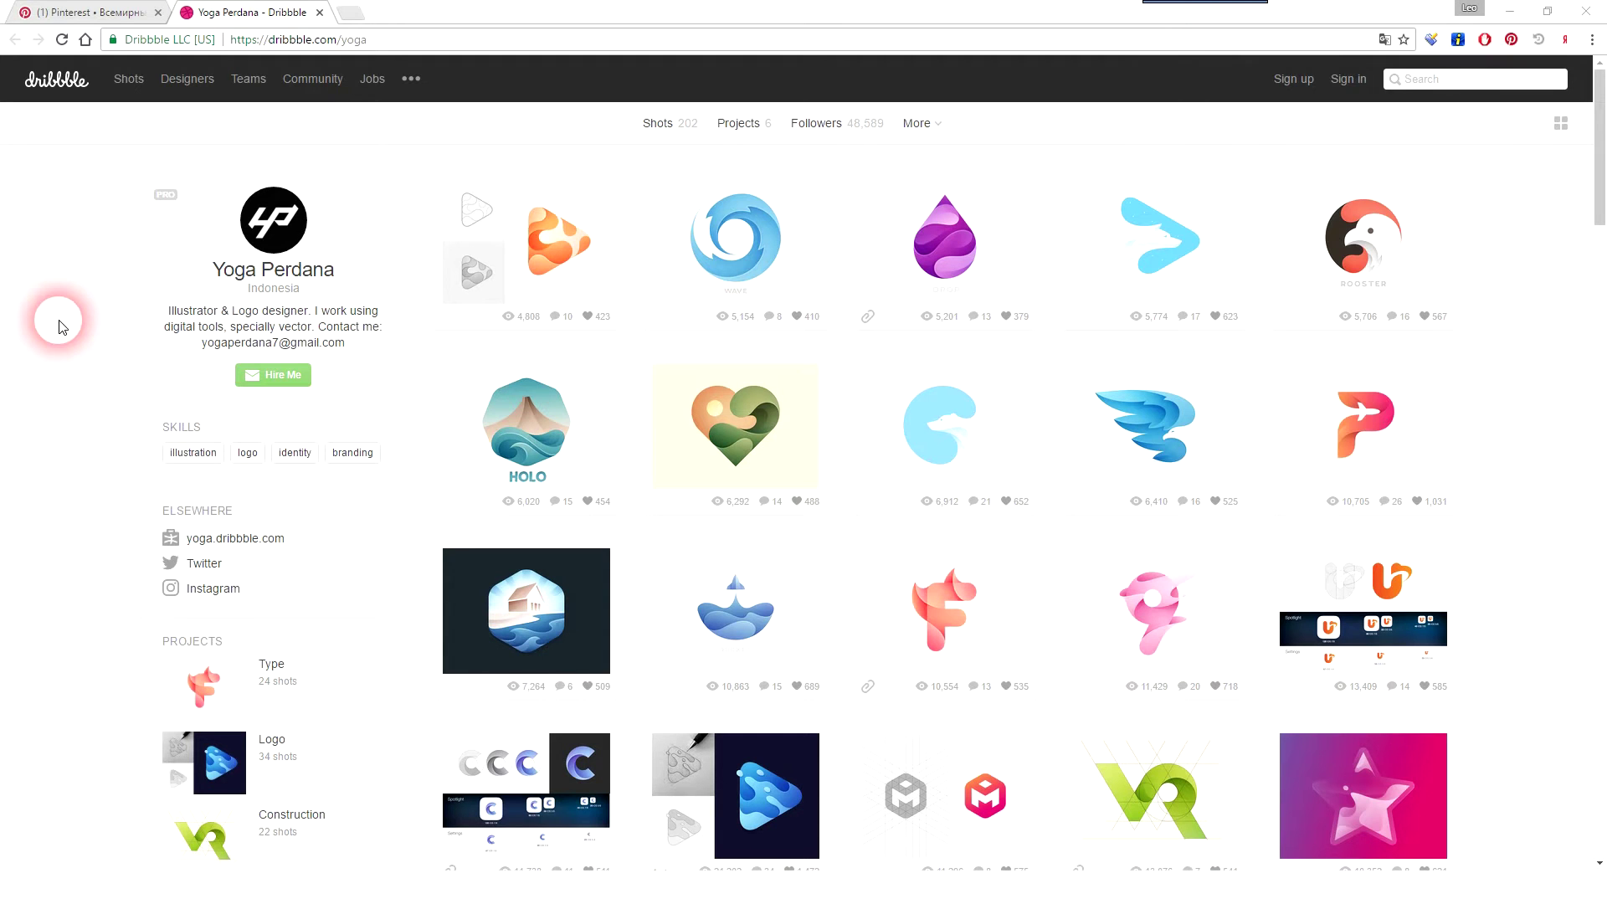
Step: Scroll down and back up through the current page of reference images
scroll(969, 563, "down", 3)
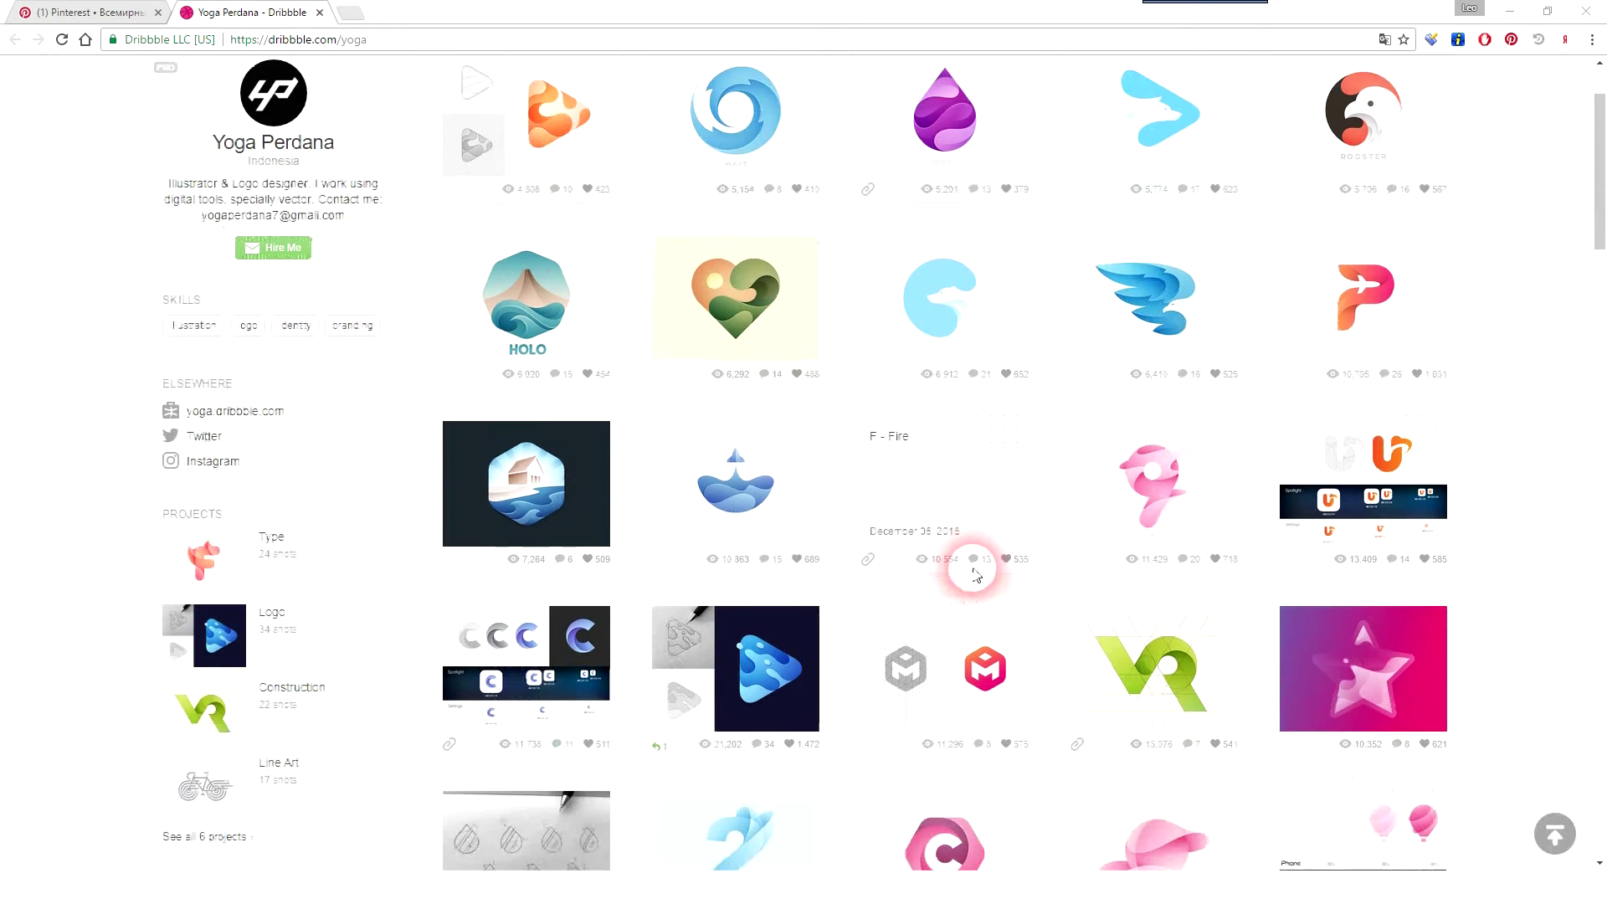
scroll(1529, 529, "down", 4)
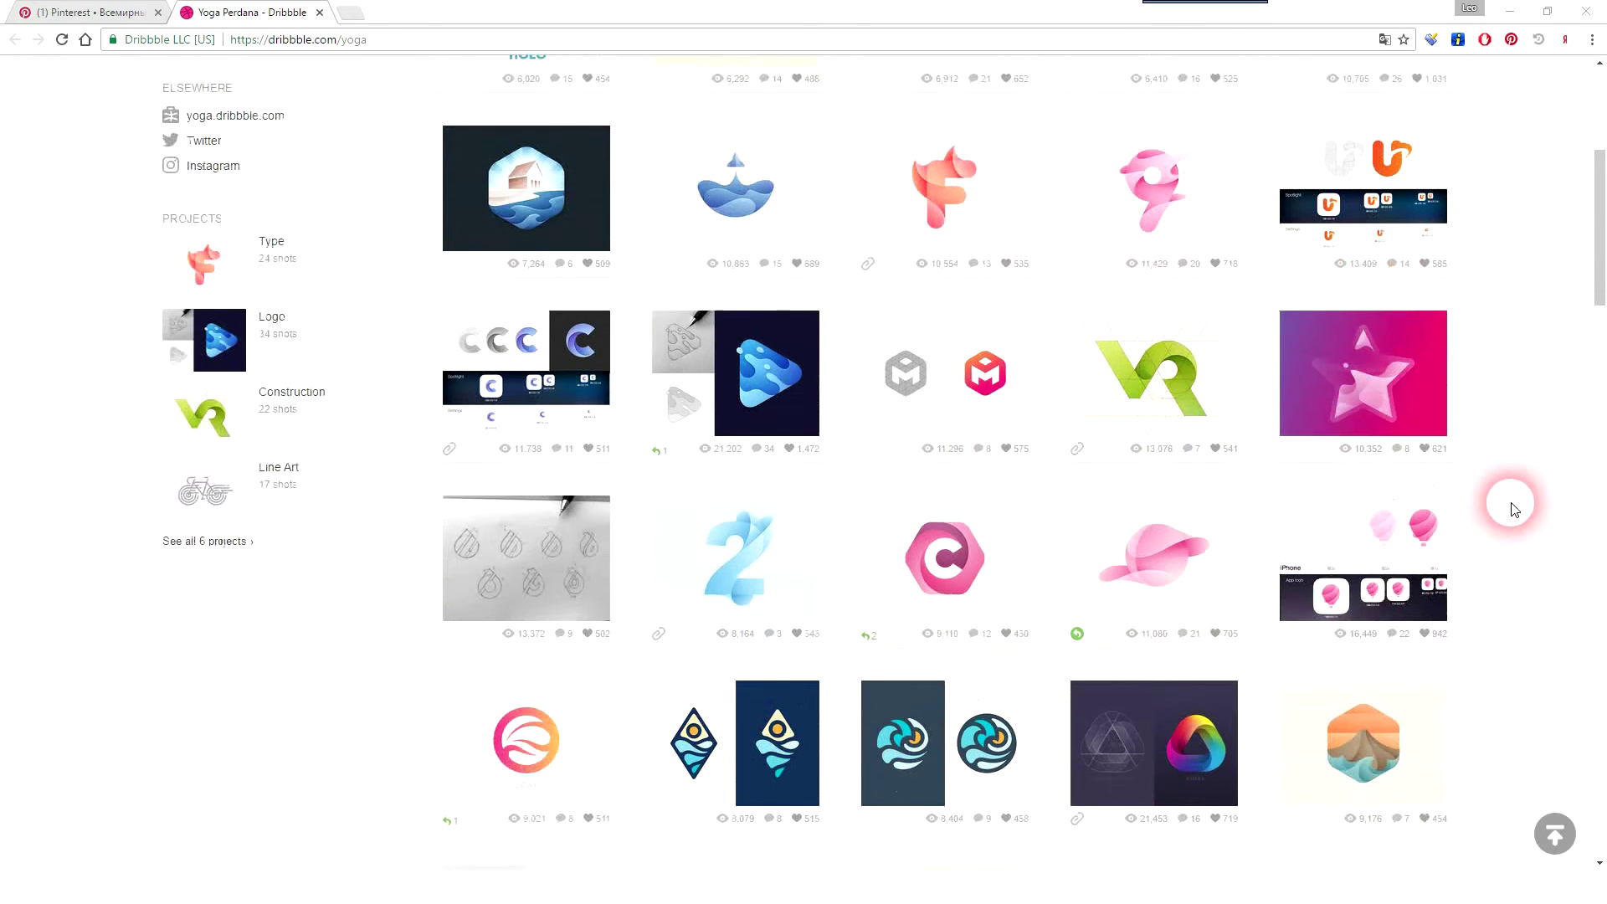
scroll(1515, 509, "down", 2)
scroll(1515, 509, "down", 1)
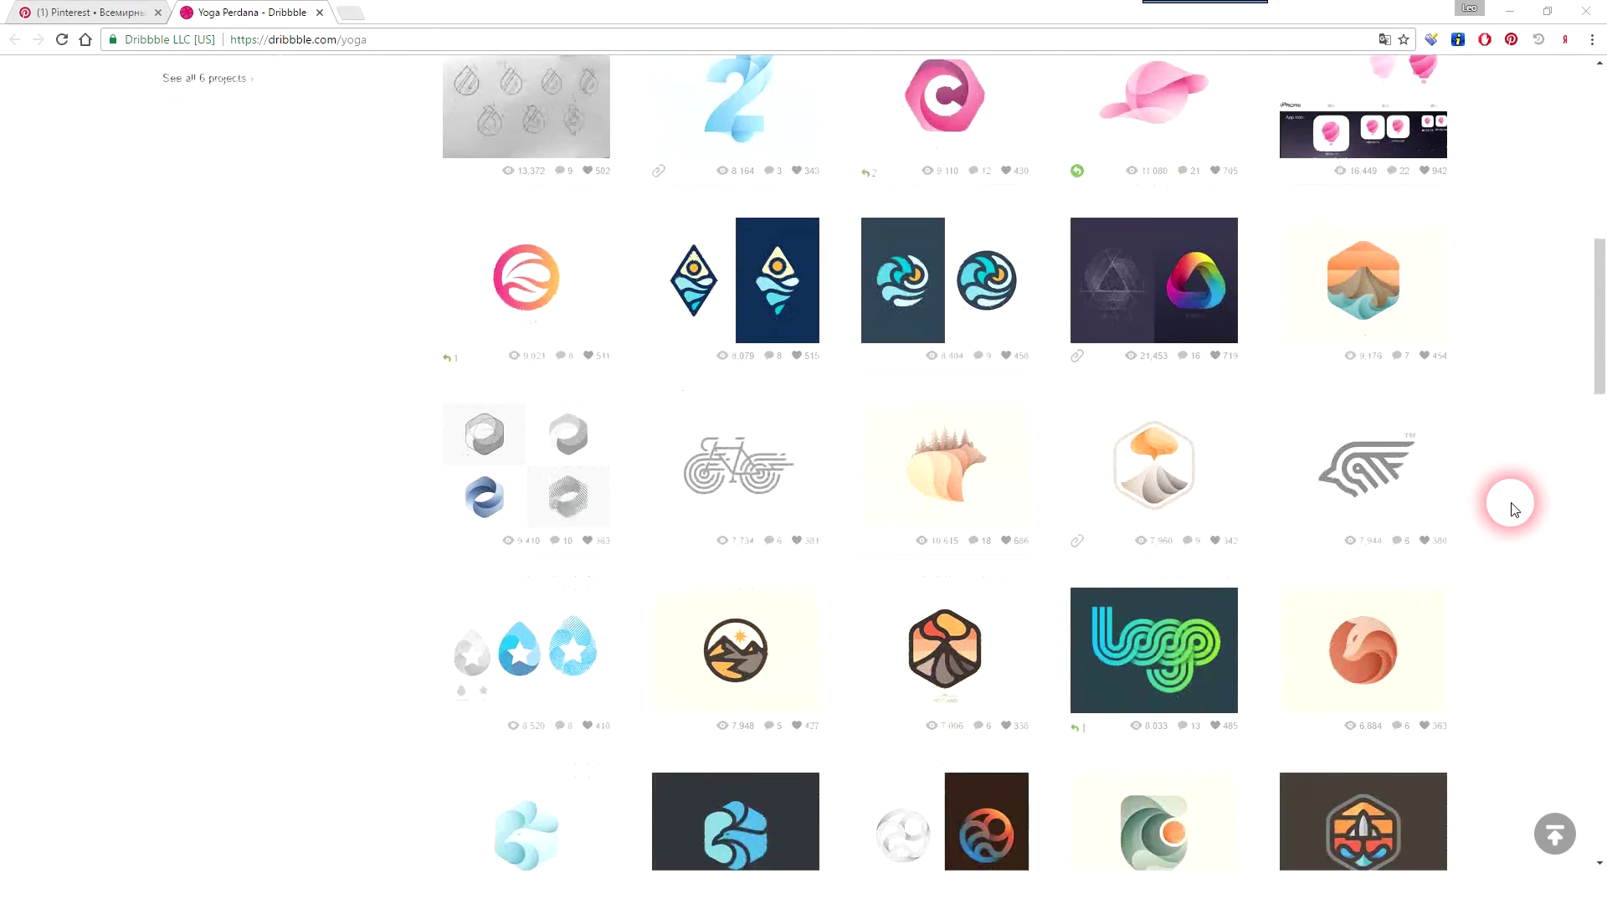
scroll(1515, 509, "down", 2)
scroll(1513, 509, "down", 2)
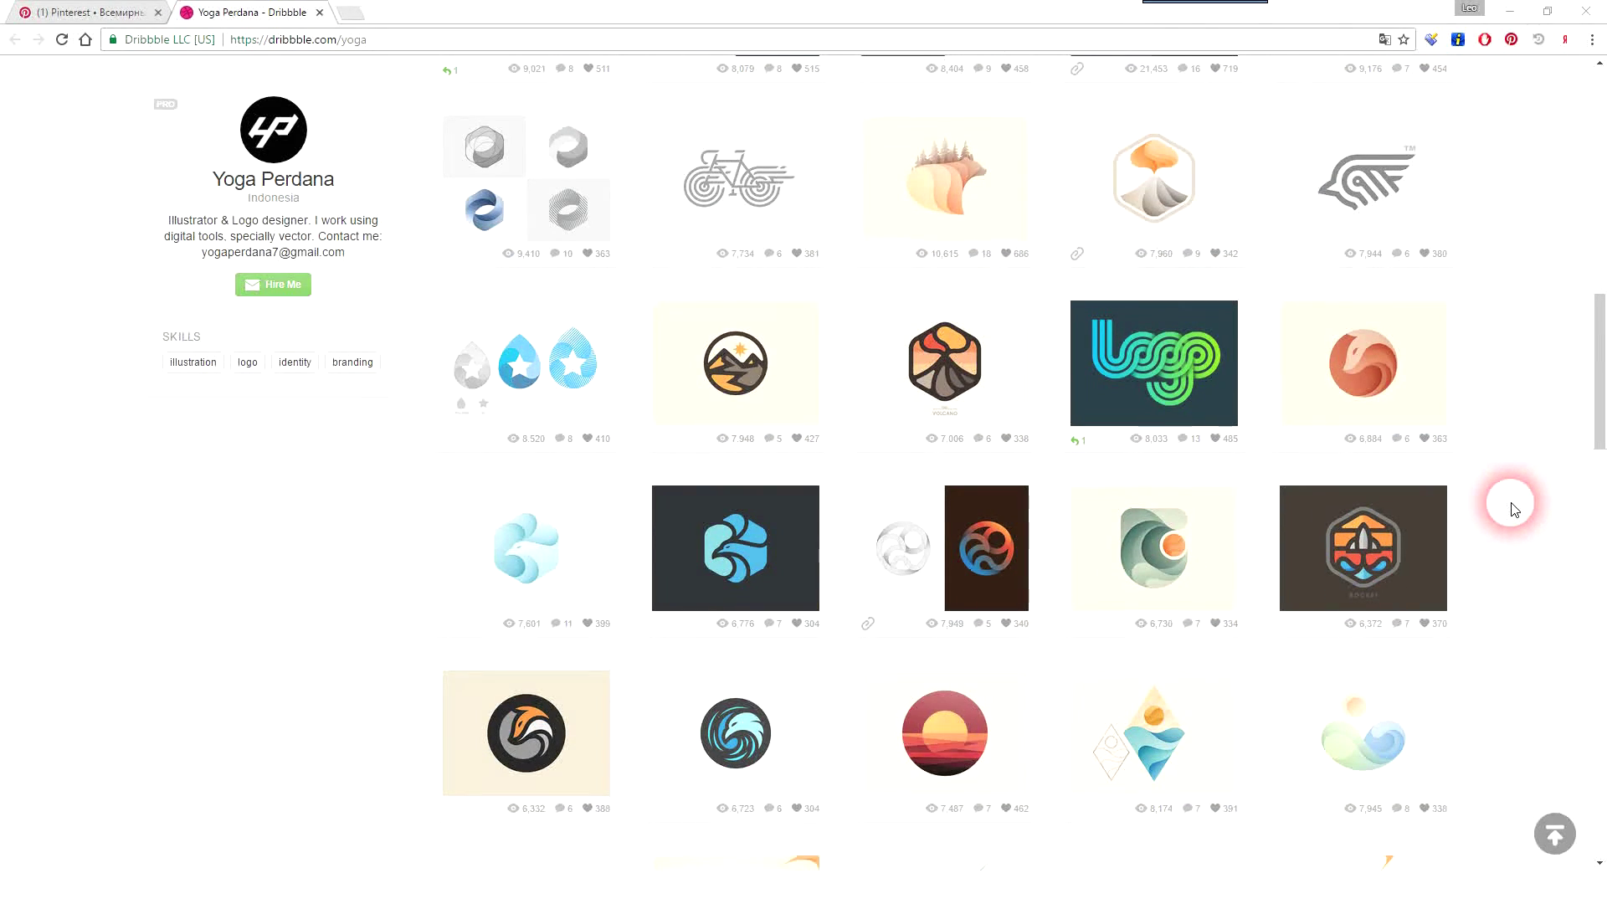
scroll(1513, 509, "up", 1)
scroll(1513, 508, "up", 4)
scroll(1513, 509, "up", 2)
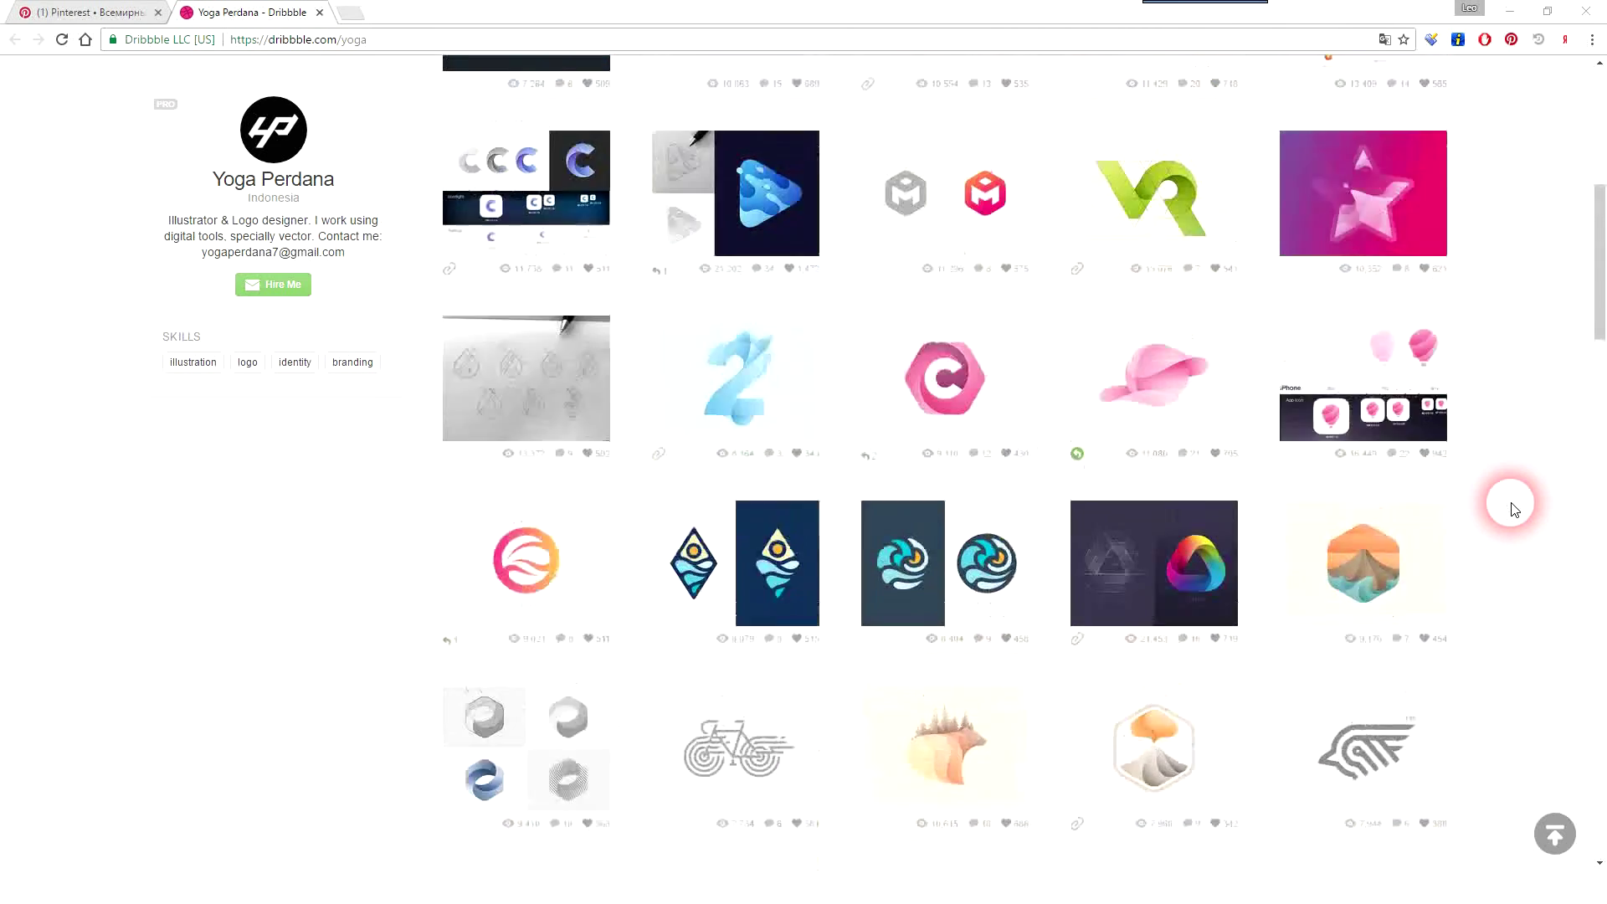
scroll(1395, 508, "up", 2)
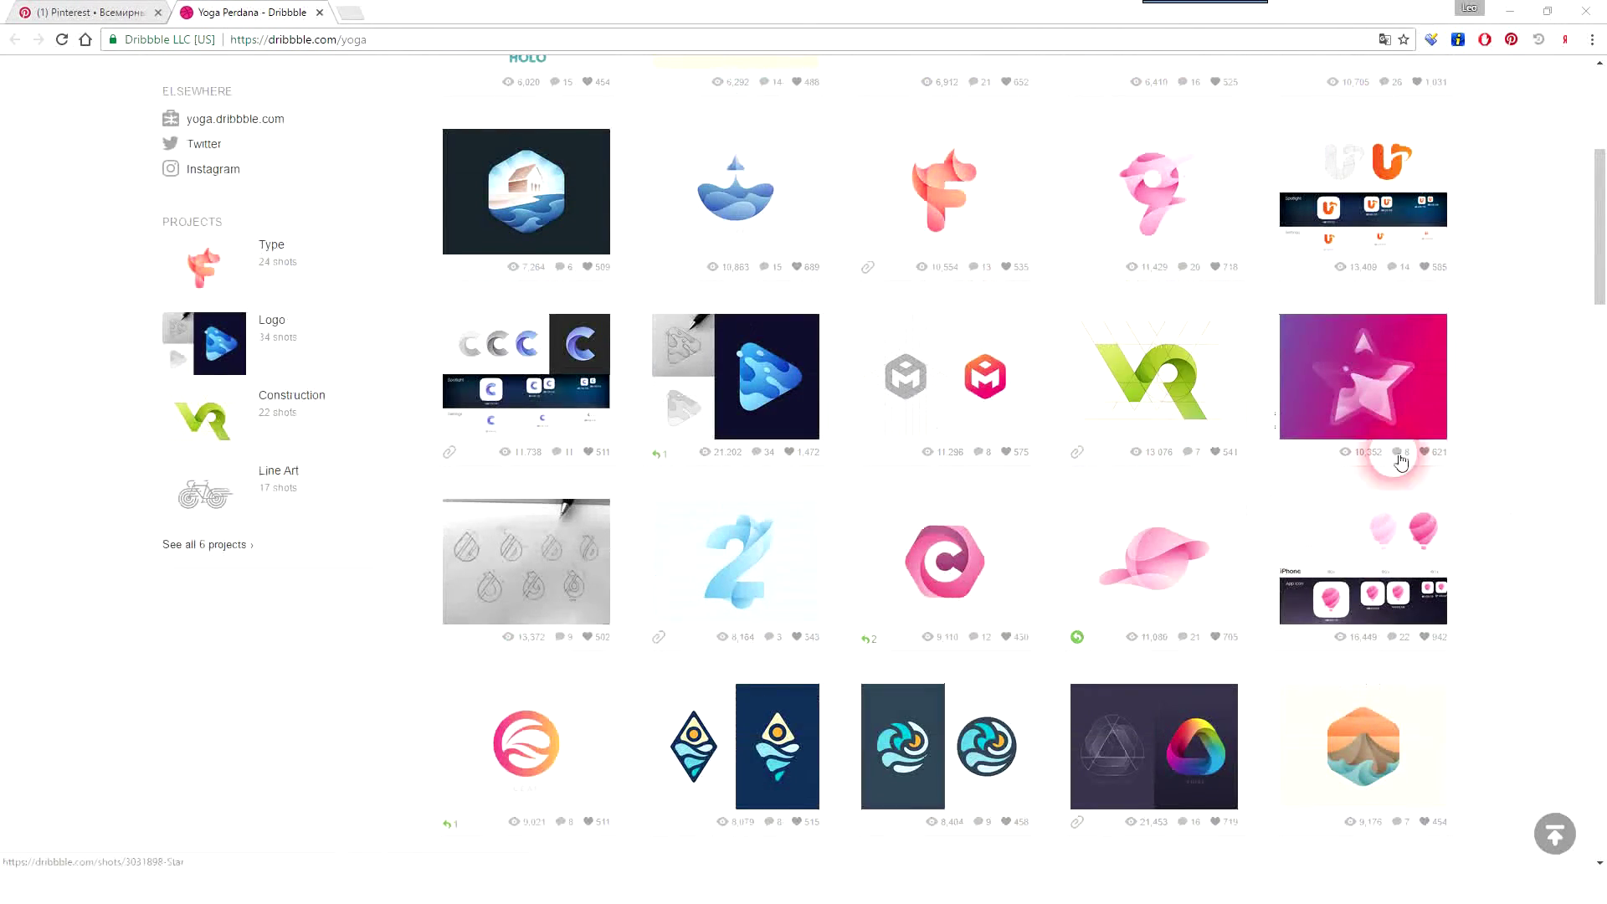
scroll(1527, 504, "up", 2)
scroll(1528, 505, "up", 2)
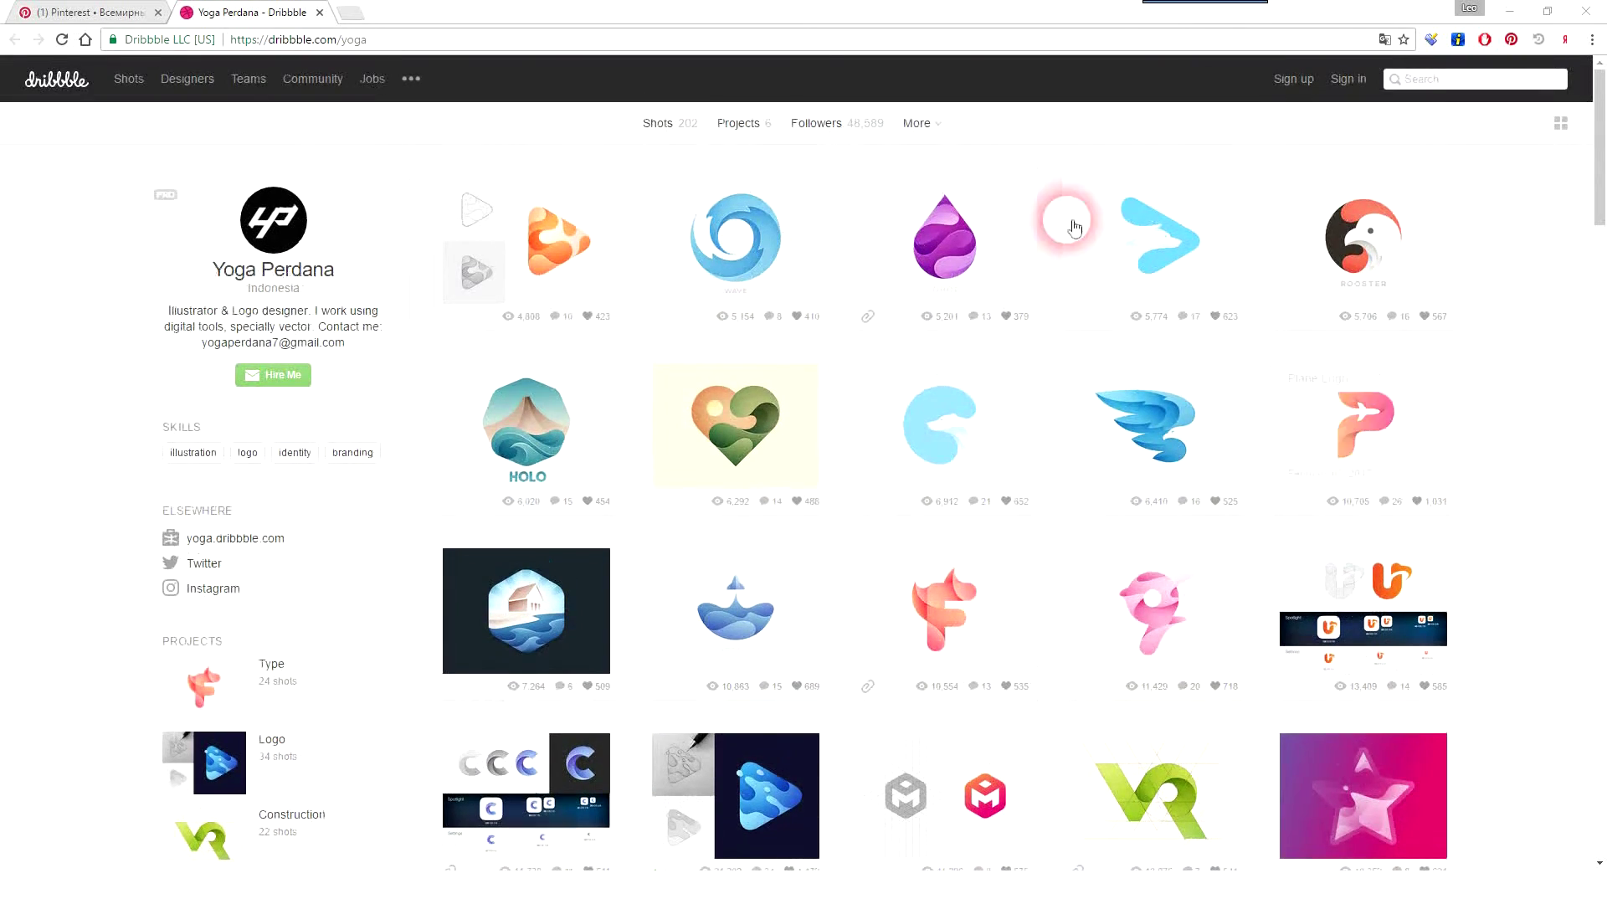
Step: View the Sunrise logo pin from Pinterest's logo results, then bring up the blank Illustrator document
left_click(113, 15)
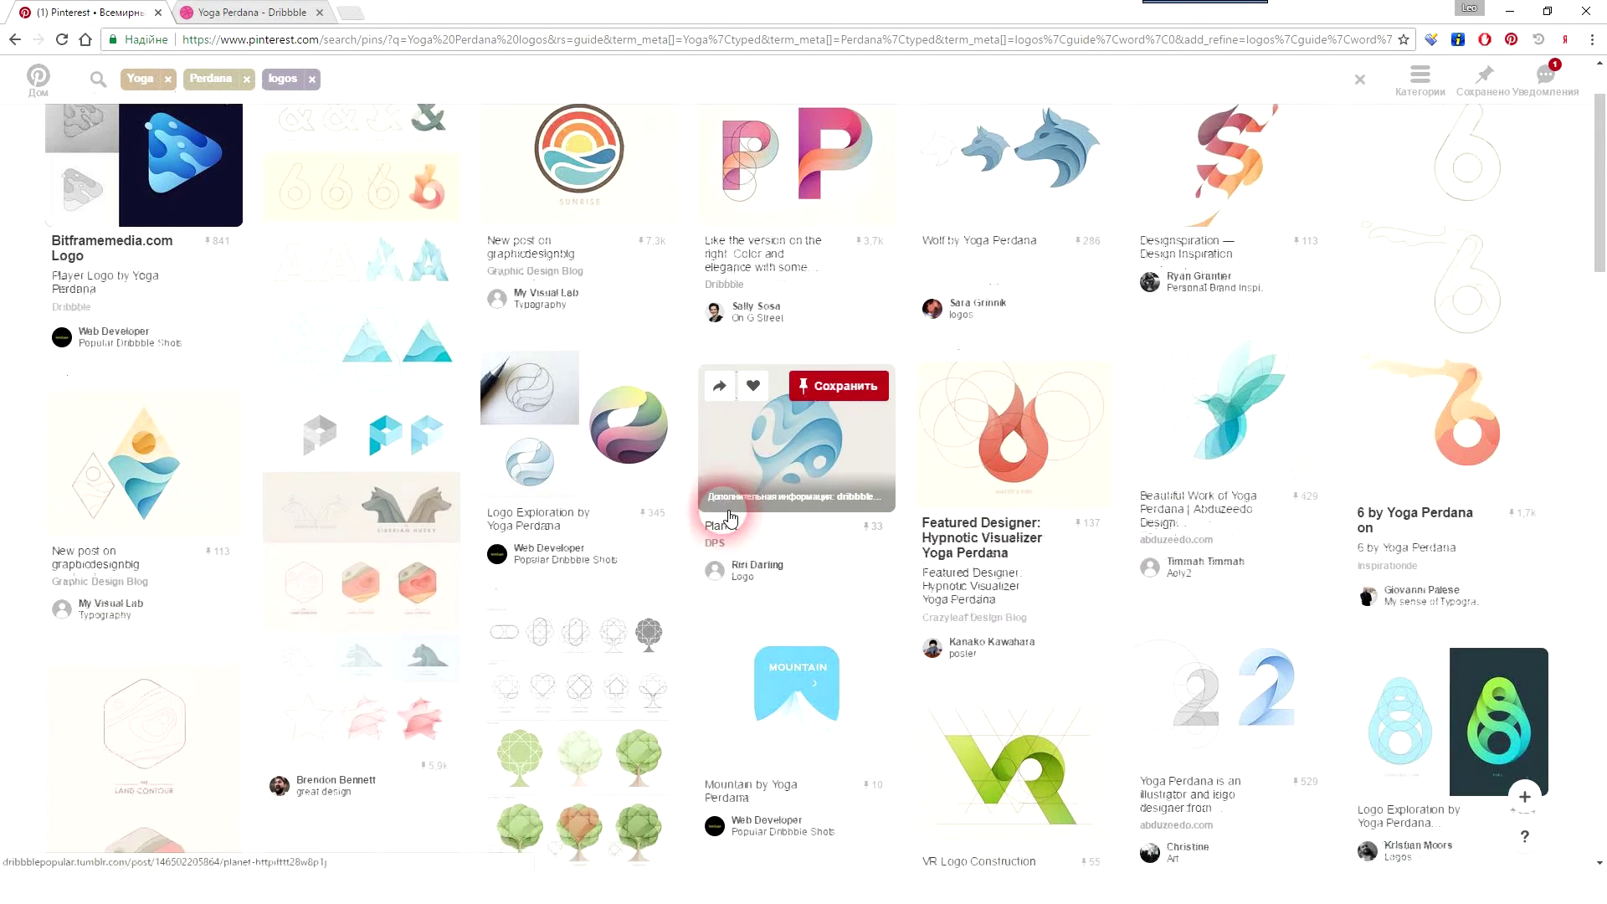
scroll(287, 628, "down", 4)
scroll(288, 636, "down", 3)
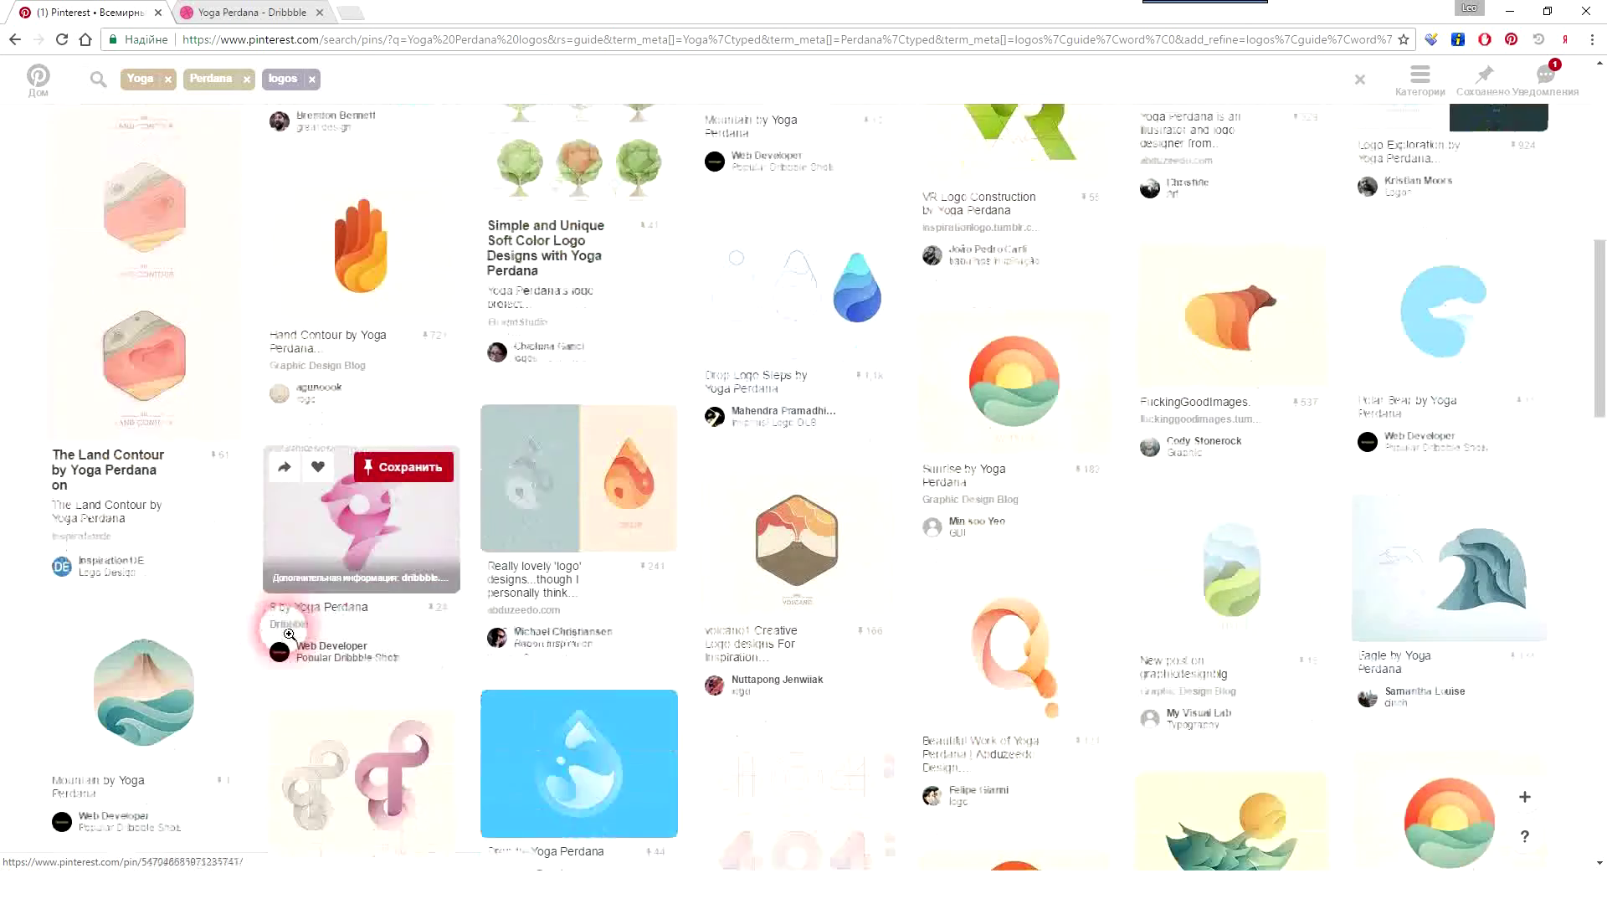
scroll(288, 636, "down", 4)
scroll(289, 636, "down", 2)
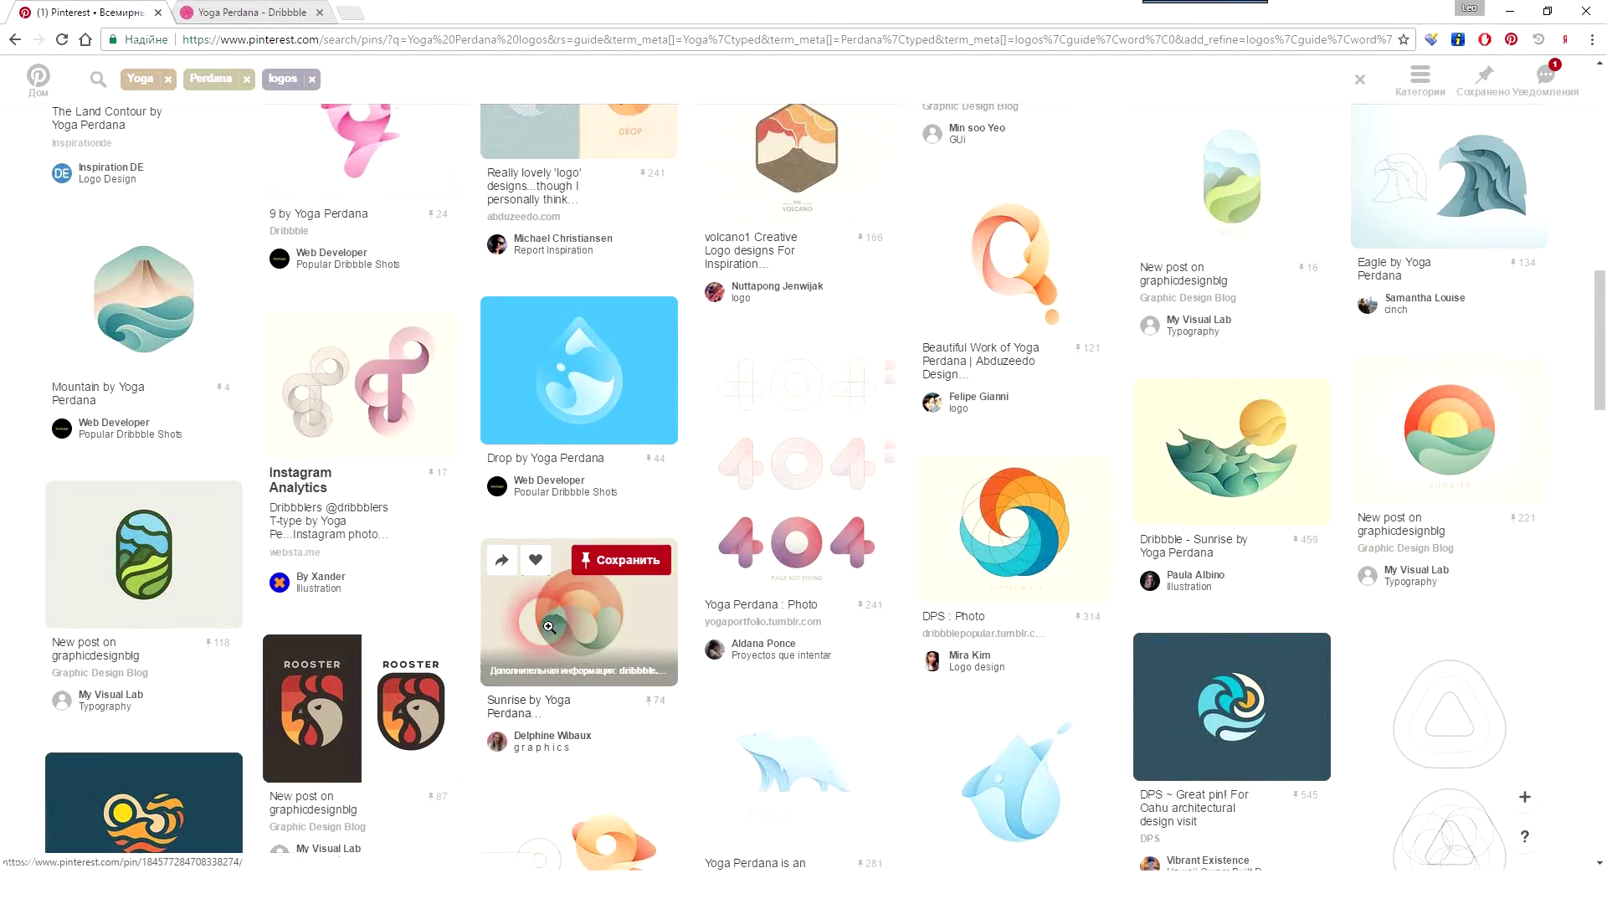
left_click(573, 685)
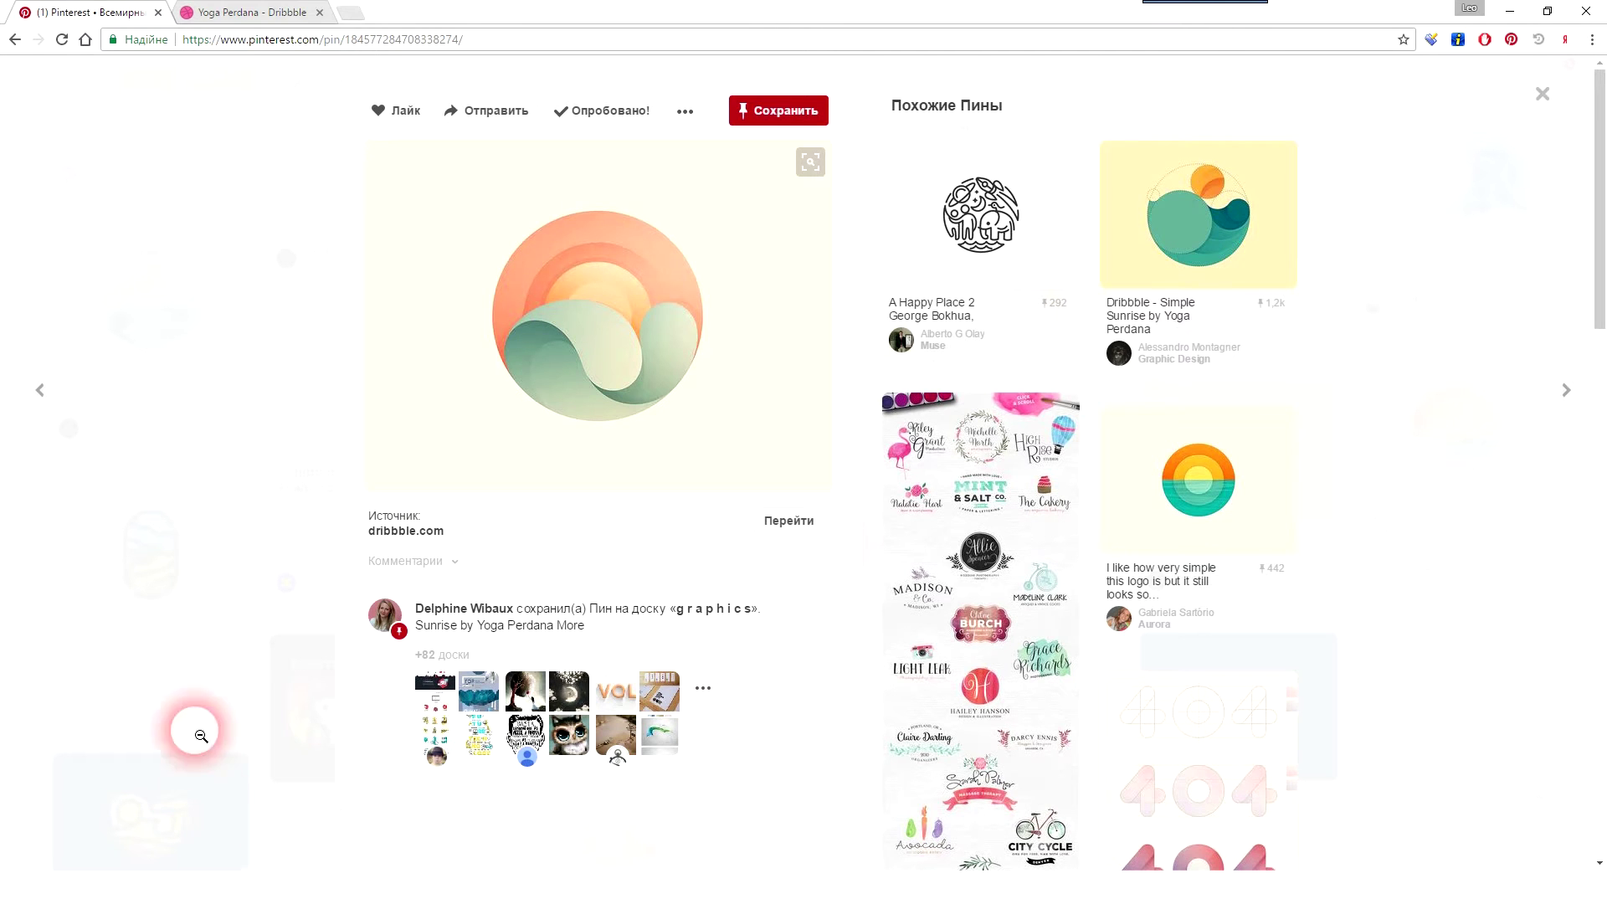
left_click(205, 863)
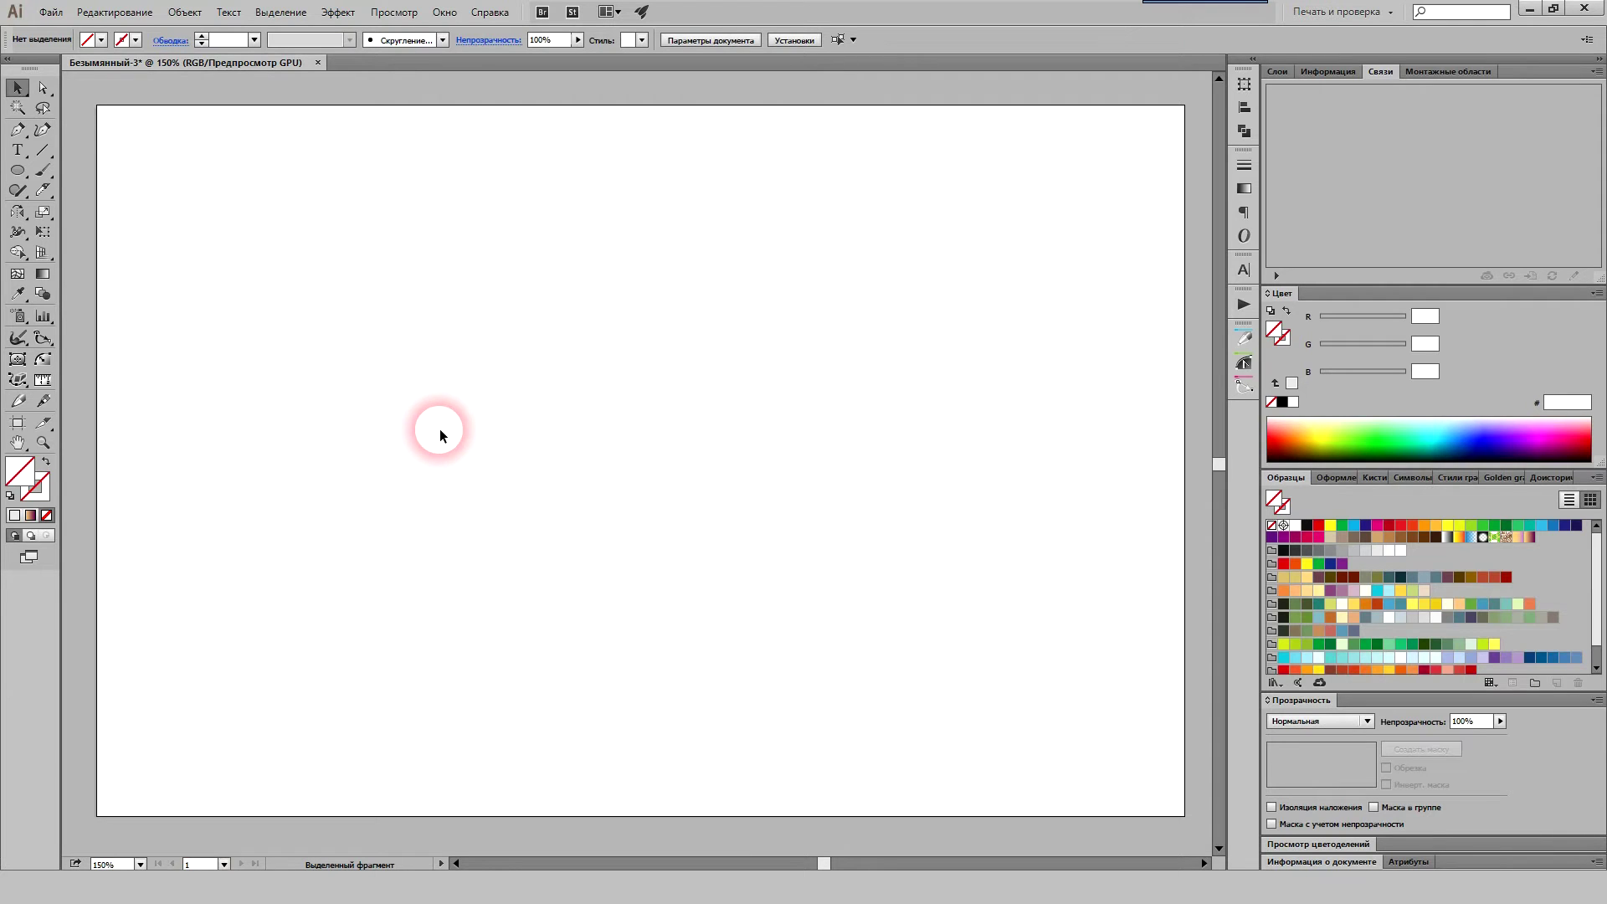
Step: Draw a tall 77.141 × 114.3 mm ellipse with a dark 2 pt stroke and no fill
left_click(16, 170)
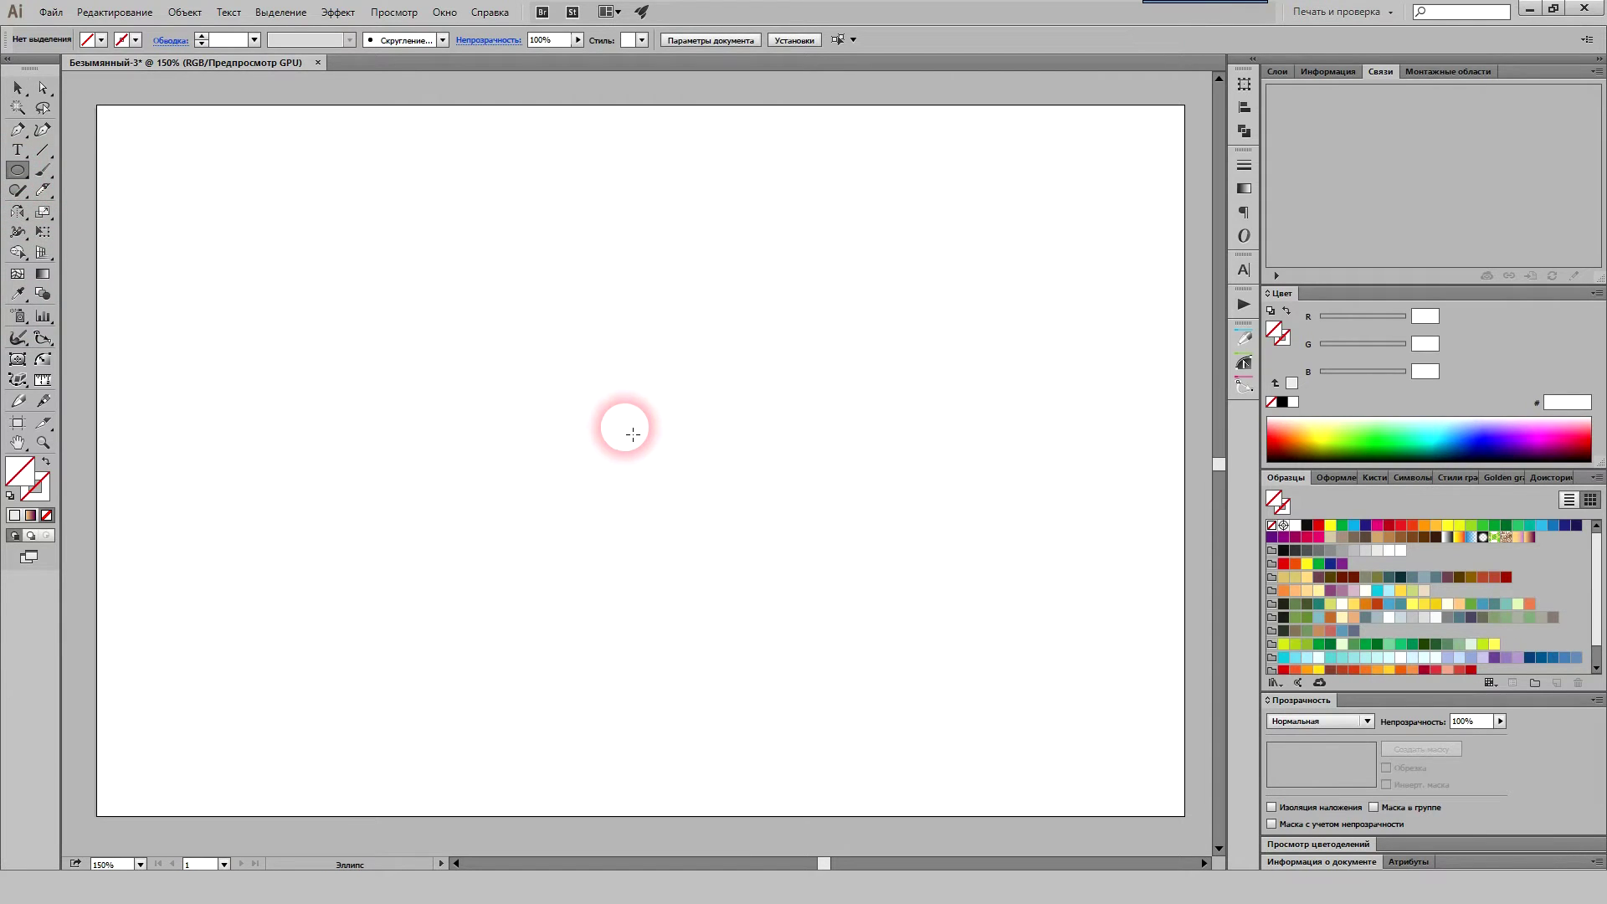
mouse_move(632, 433)
left_mouse_down()
mouse_move(782, 646)
mouse_move(769, 633)
left_mouse_up()
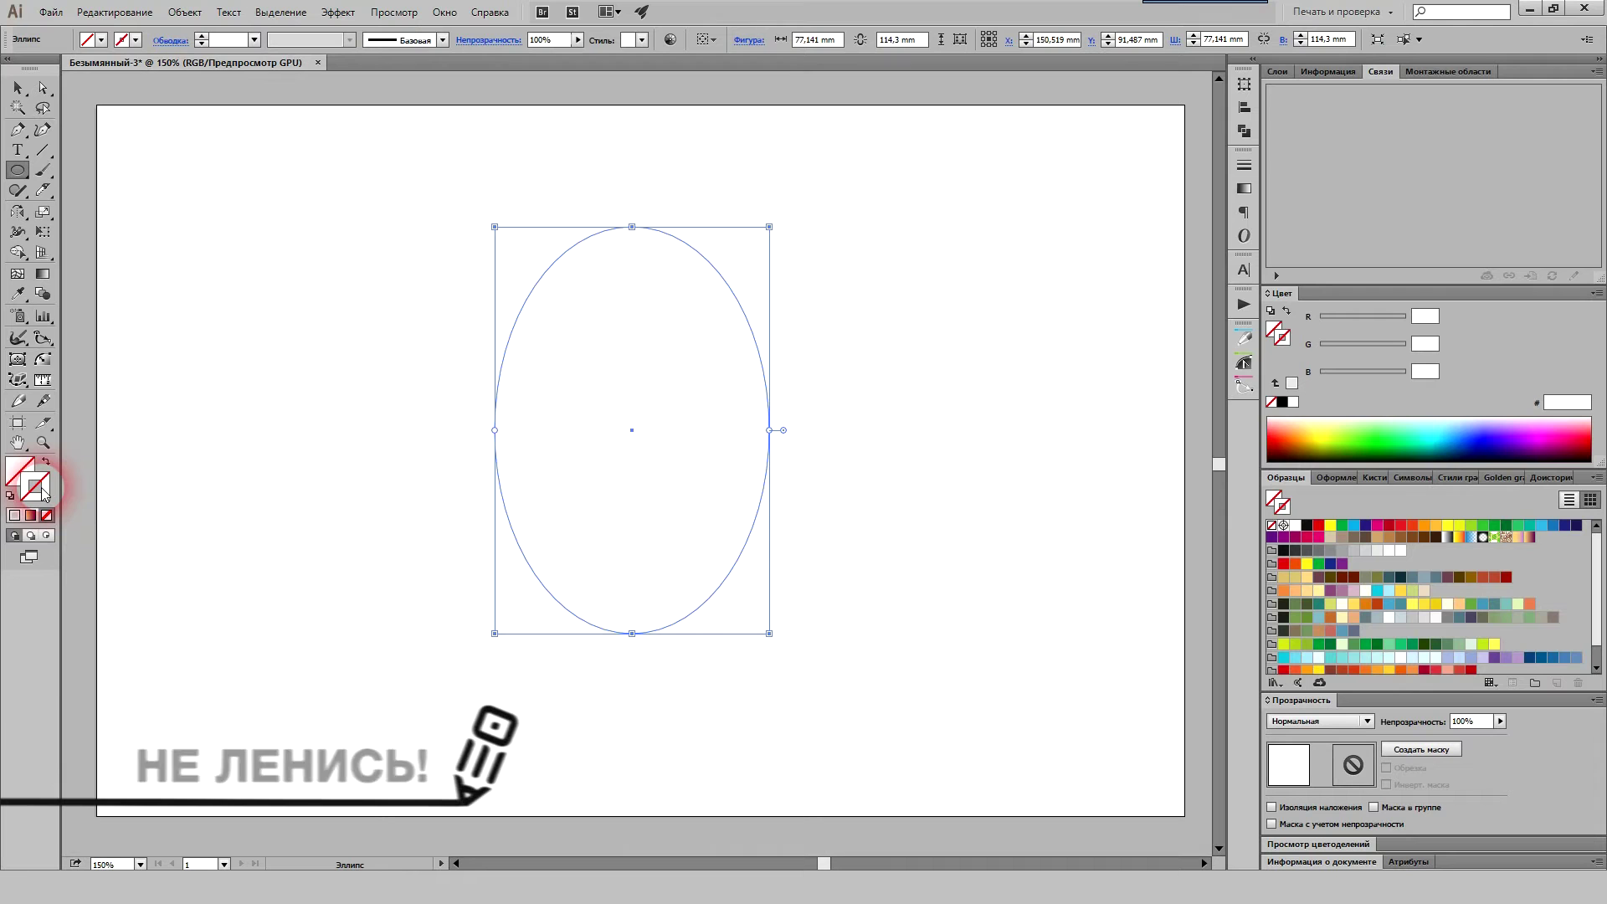
left_click(201, 36)
left_click(201, 36)
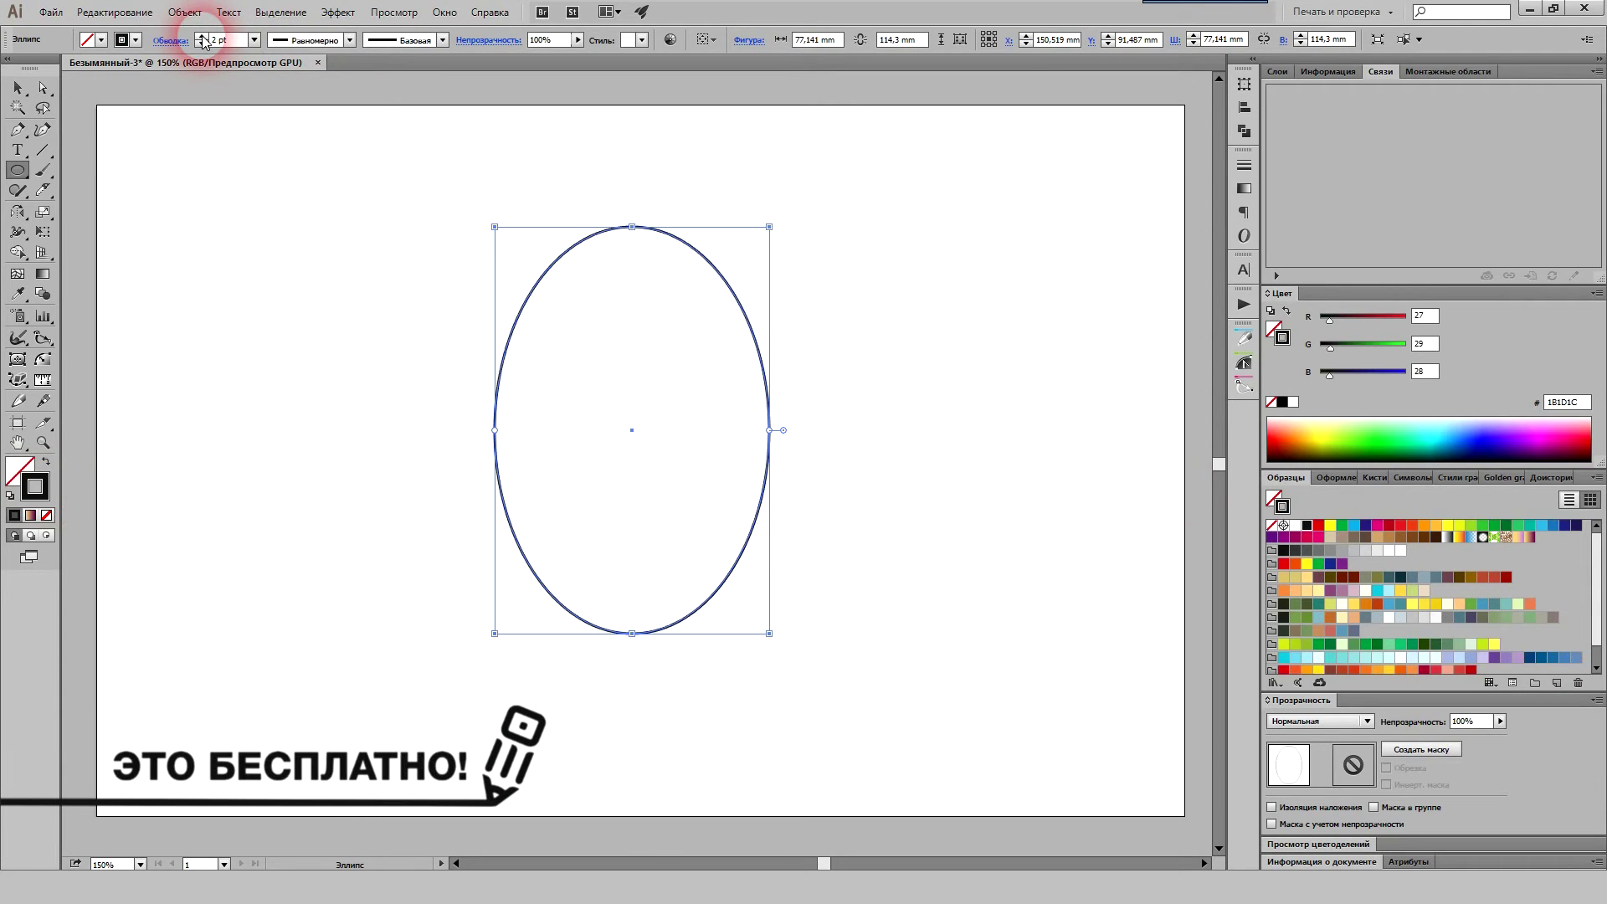
scroll(282, 428, "down", 1)
left_click(16, 129)
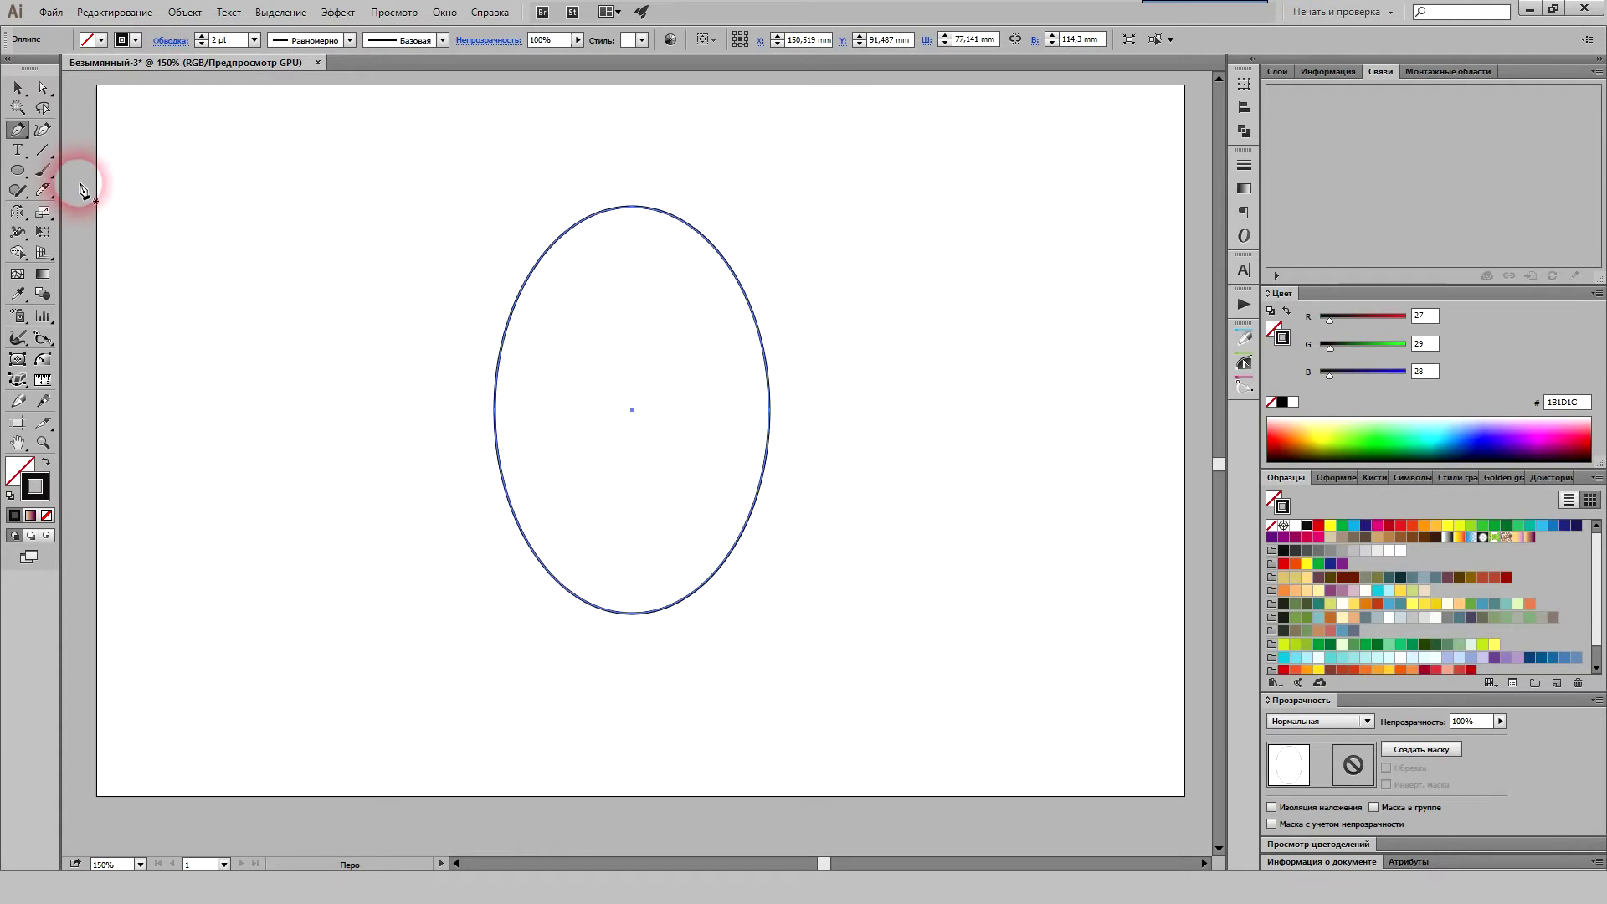
Step: Draw a closed teardrop path down-left of the ellipse with the Pen tool
left_click(18, 87)
left_click(412, 400)
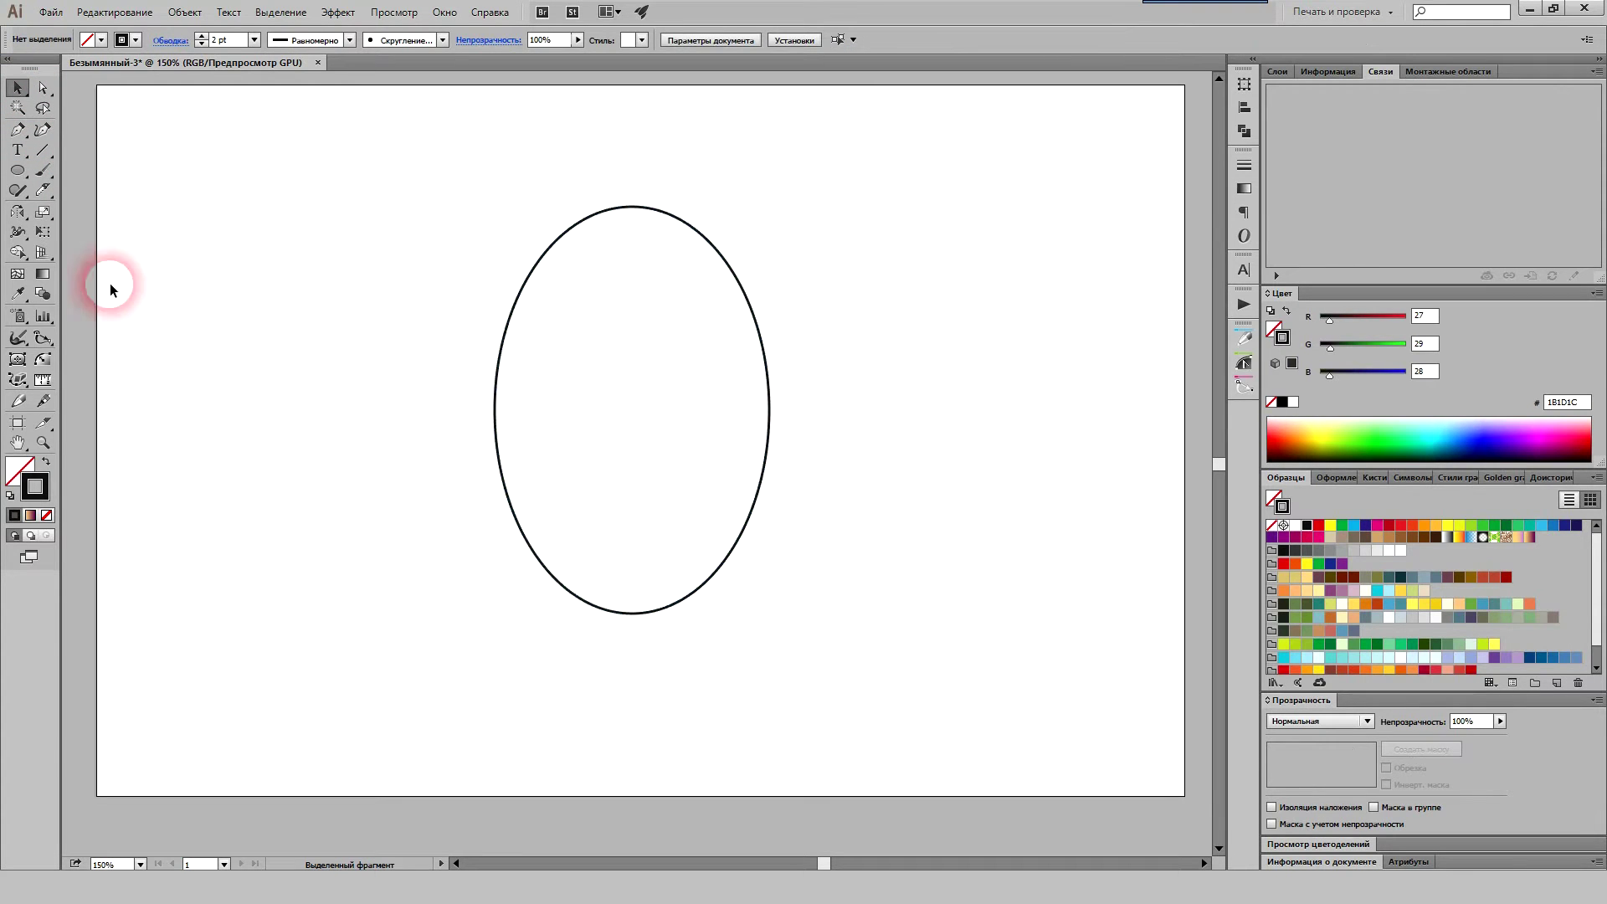
left_click(18, 129)
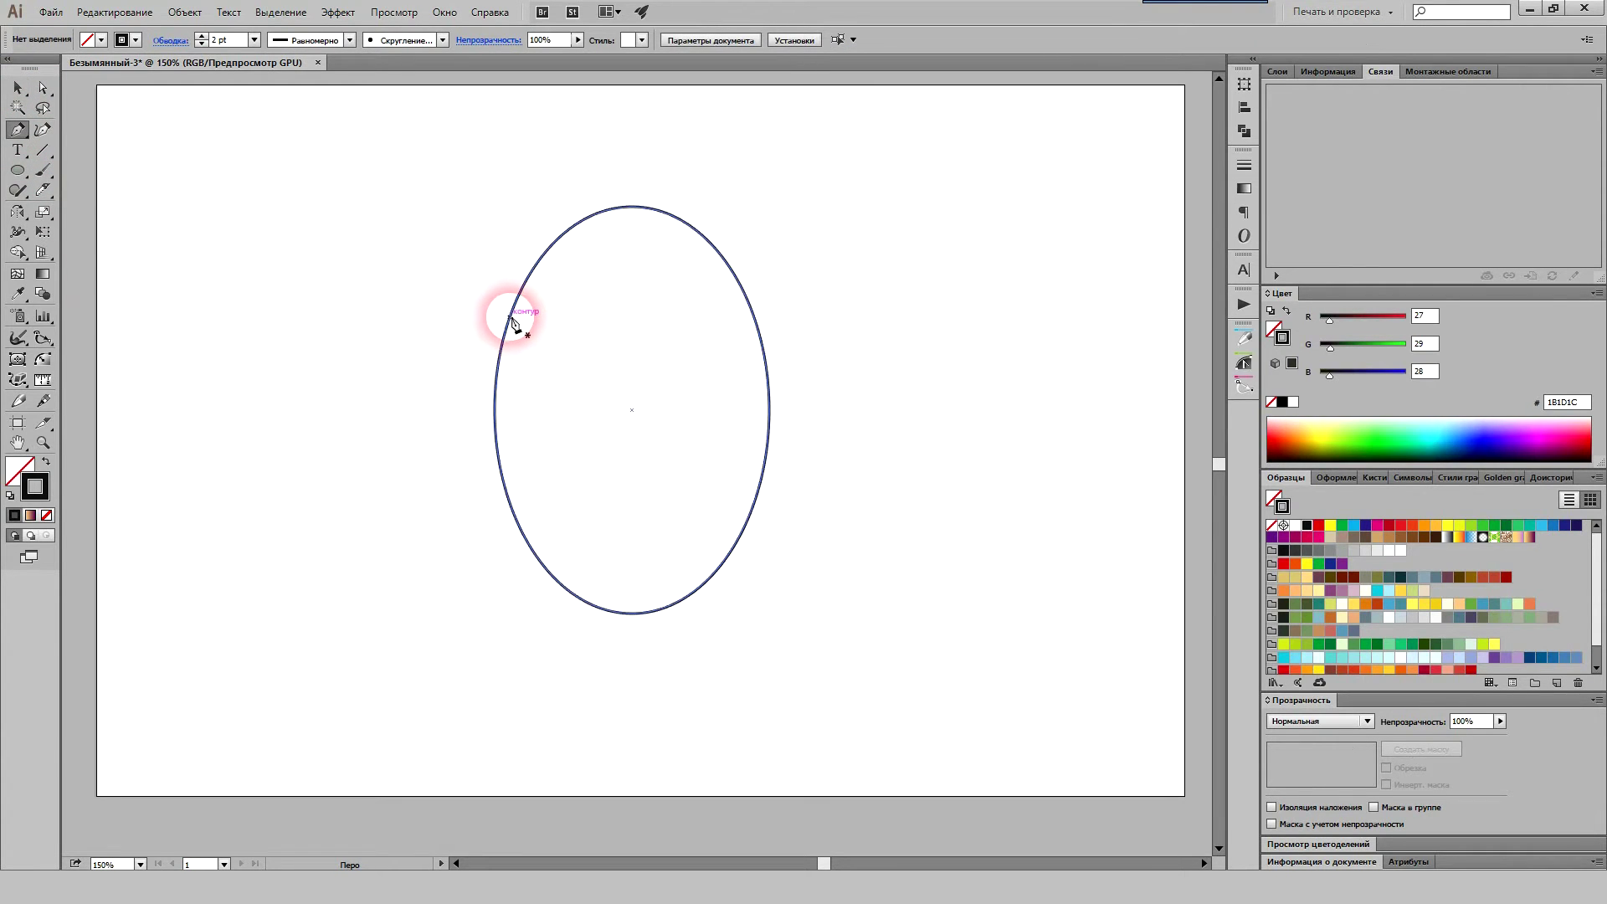
left_click(512, 316)
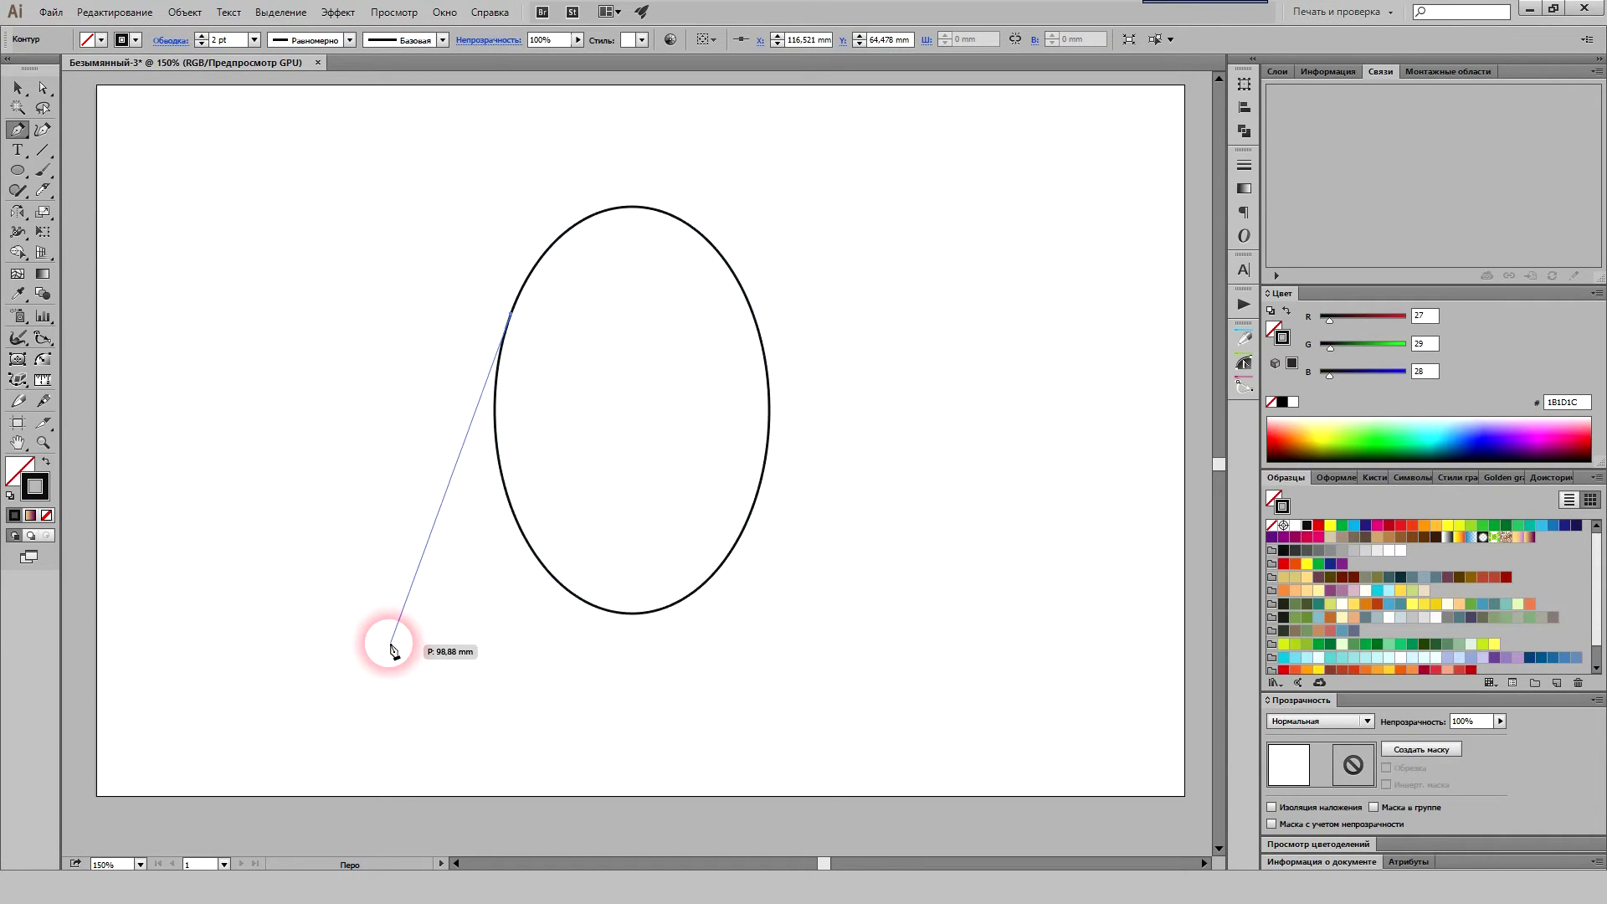
left_click(371, 613)
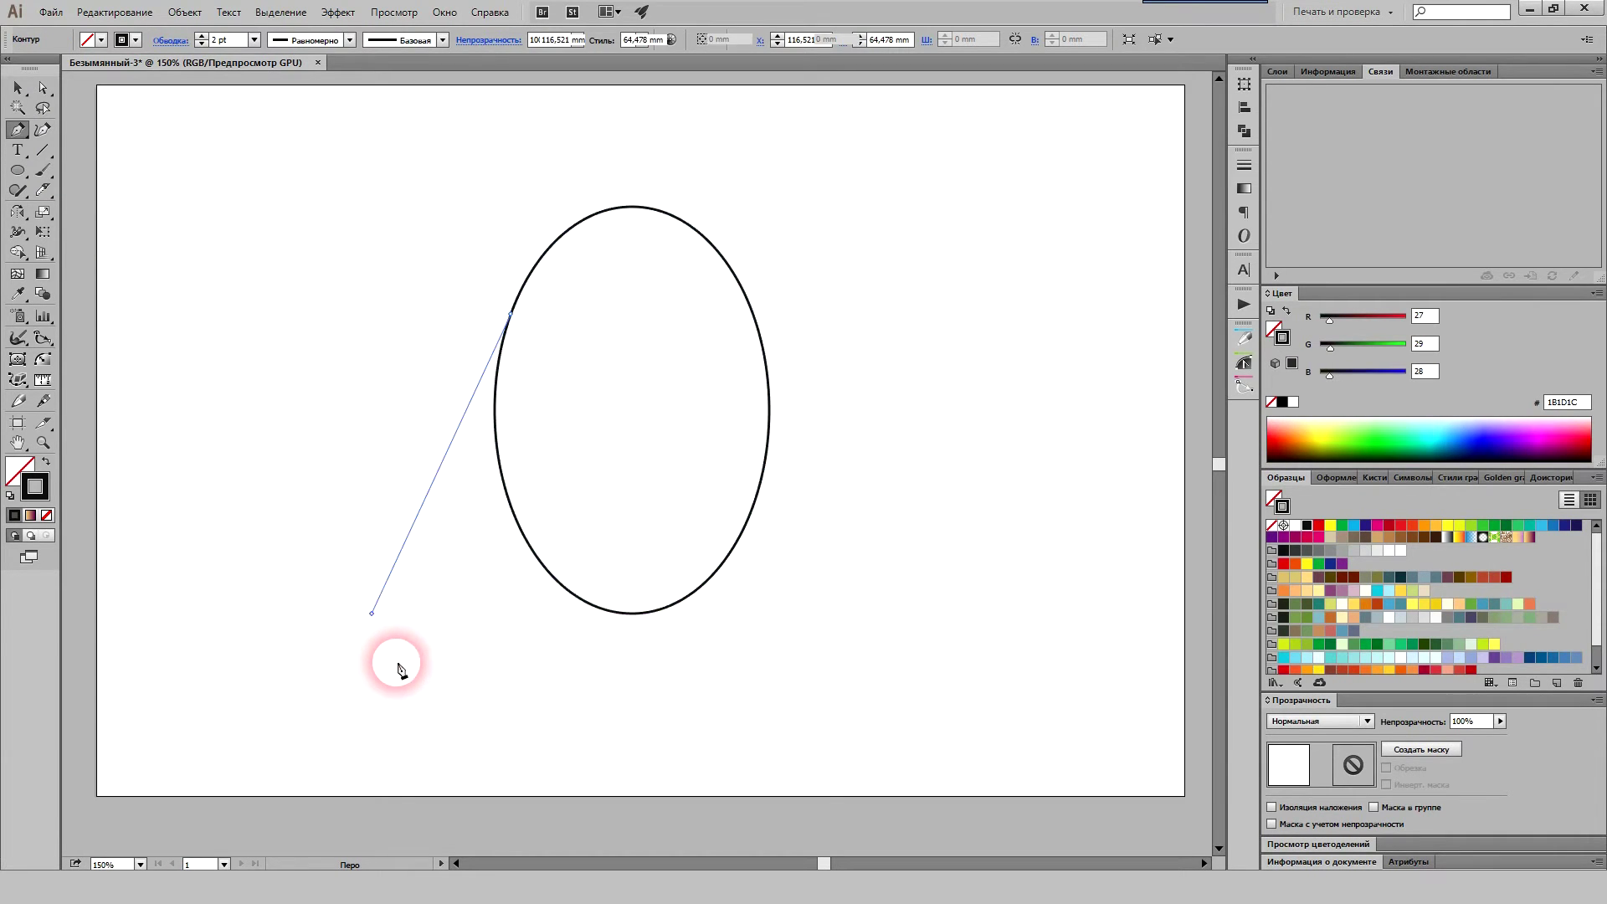
left_click(495, 701)
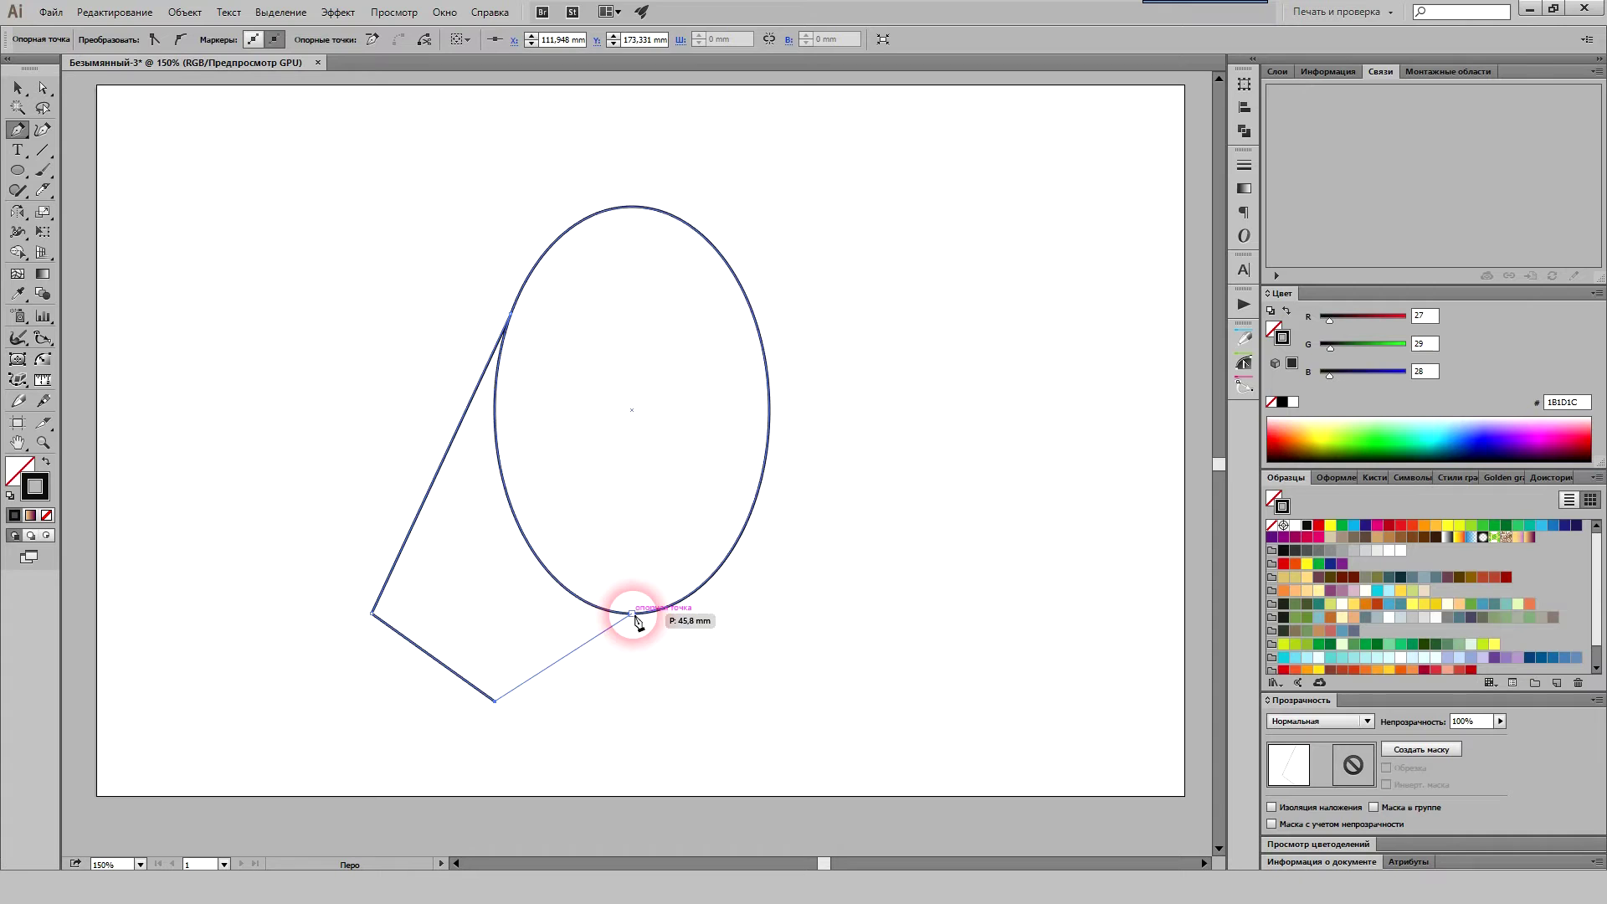
left_click(632, 614)
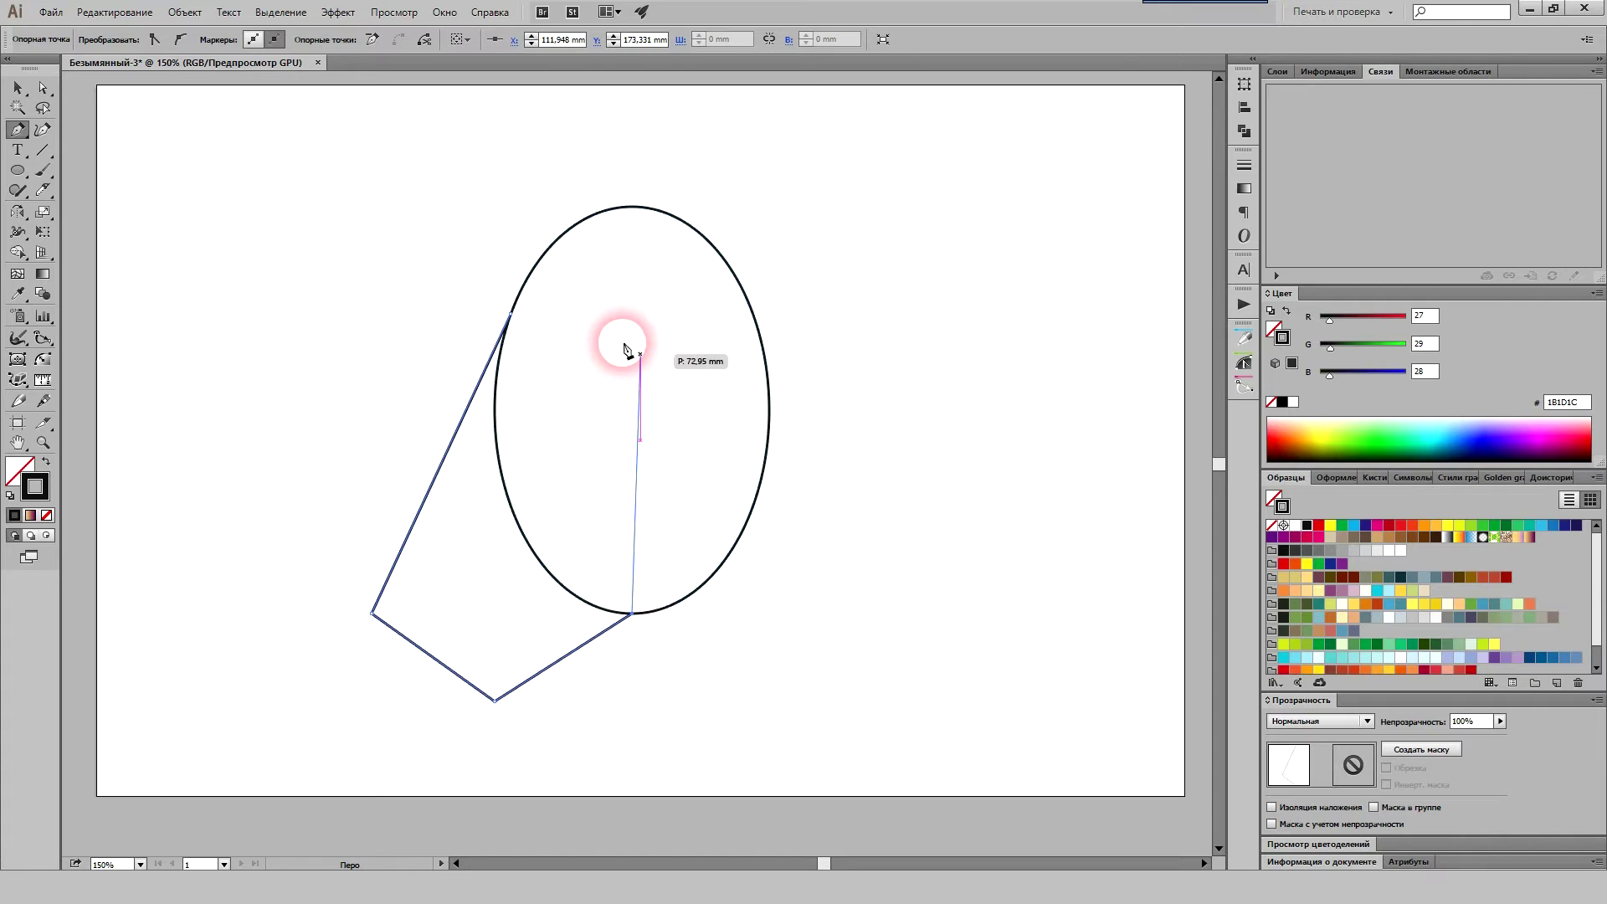
left_click(511, 315)
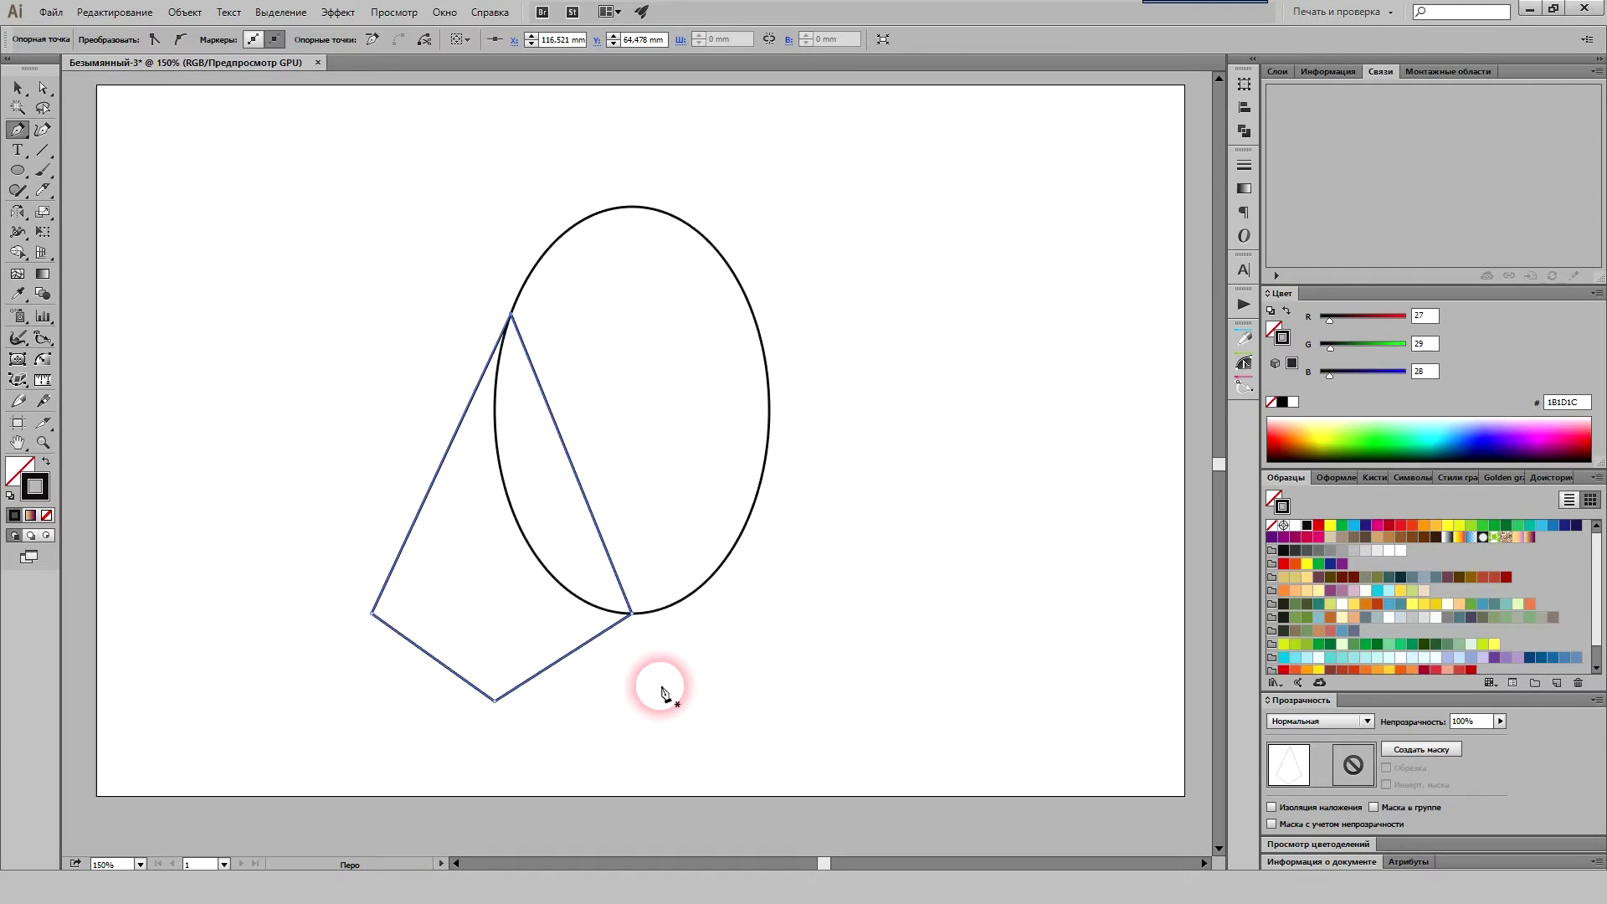
Step: Round off the teardrop's lowest corner and reselect the whole shape
key("a")
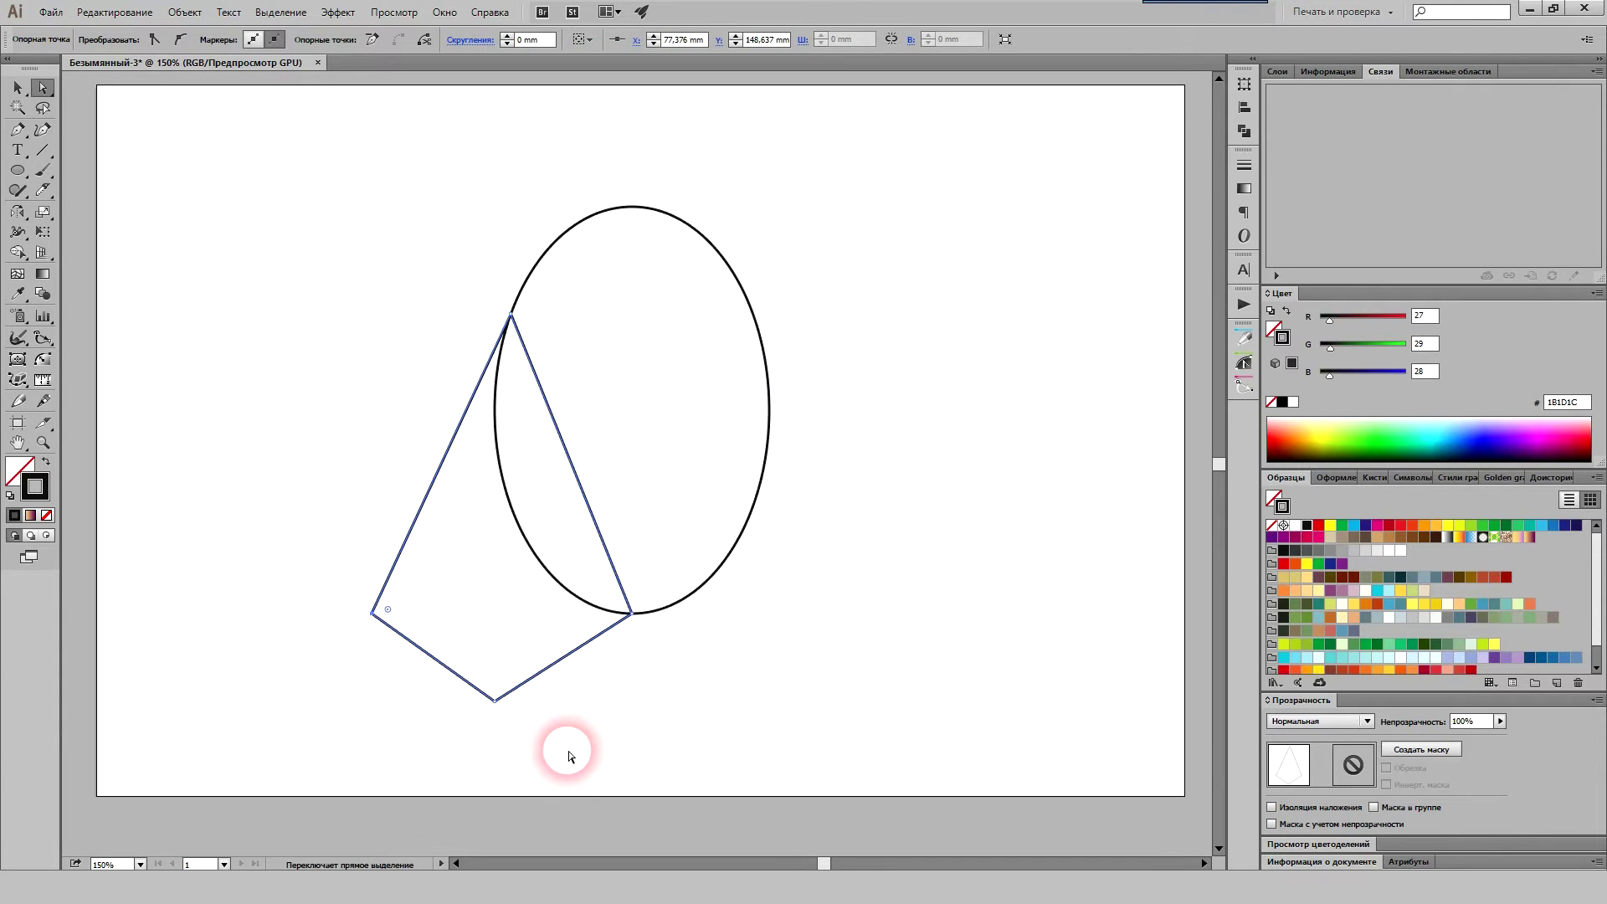
left_click_drag(493, 683, 573, 460)
left_click(18, 87)
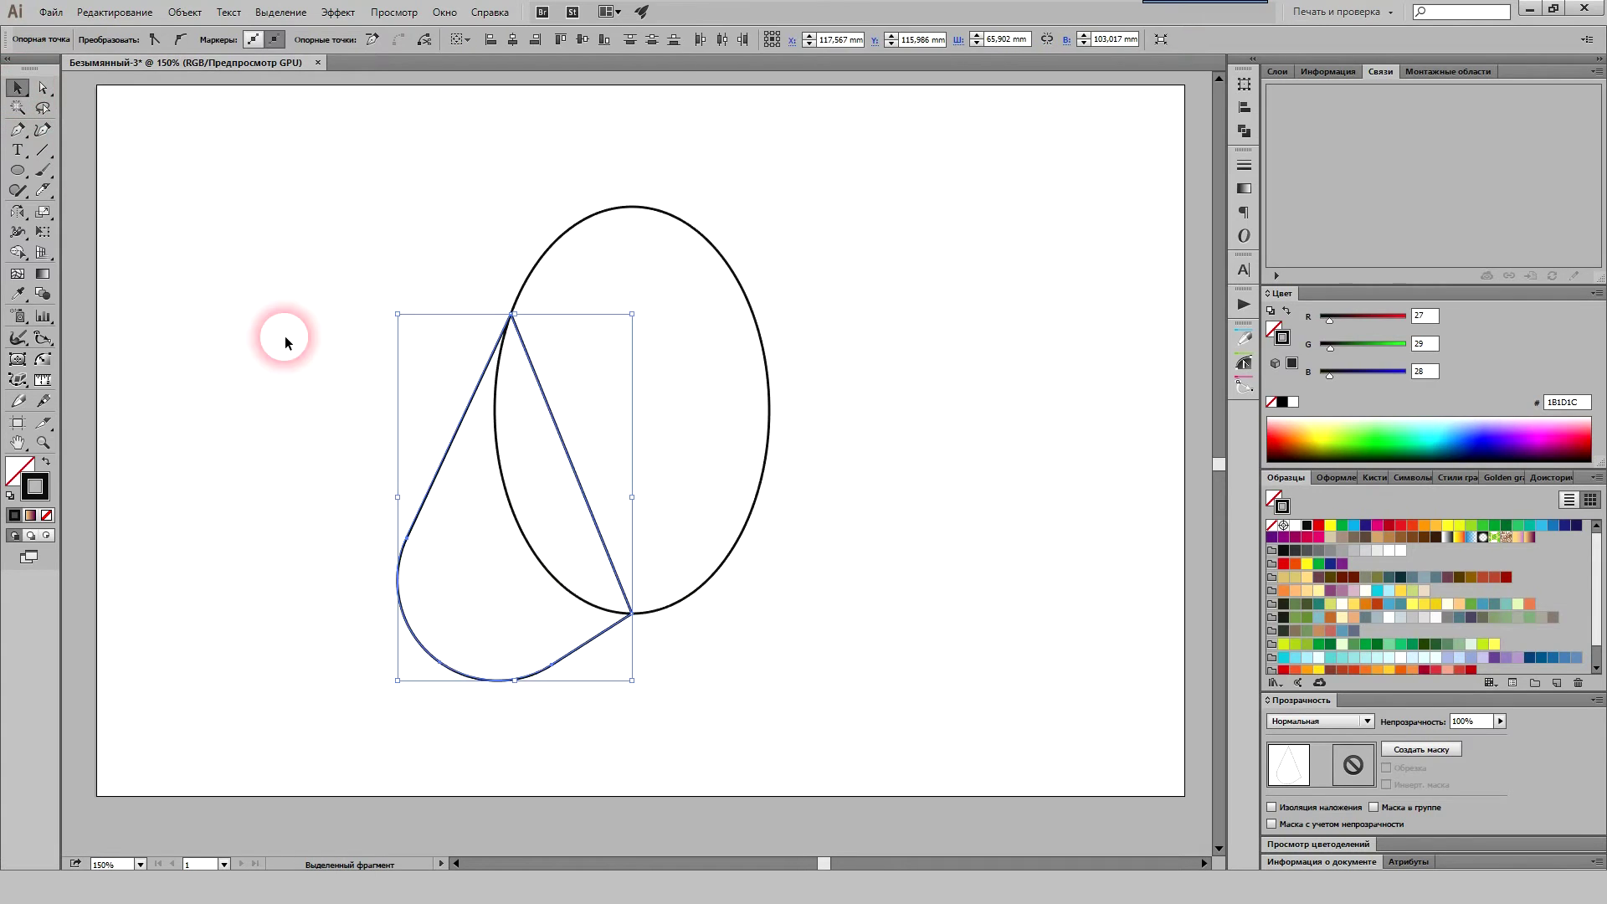
left_click(285, 343)
left_click(450, 462)
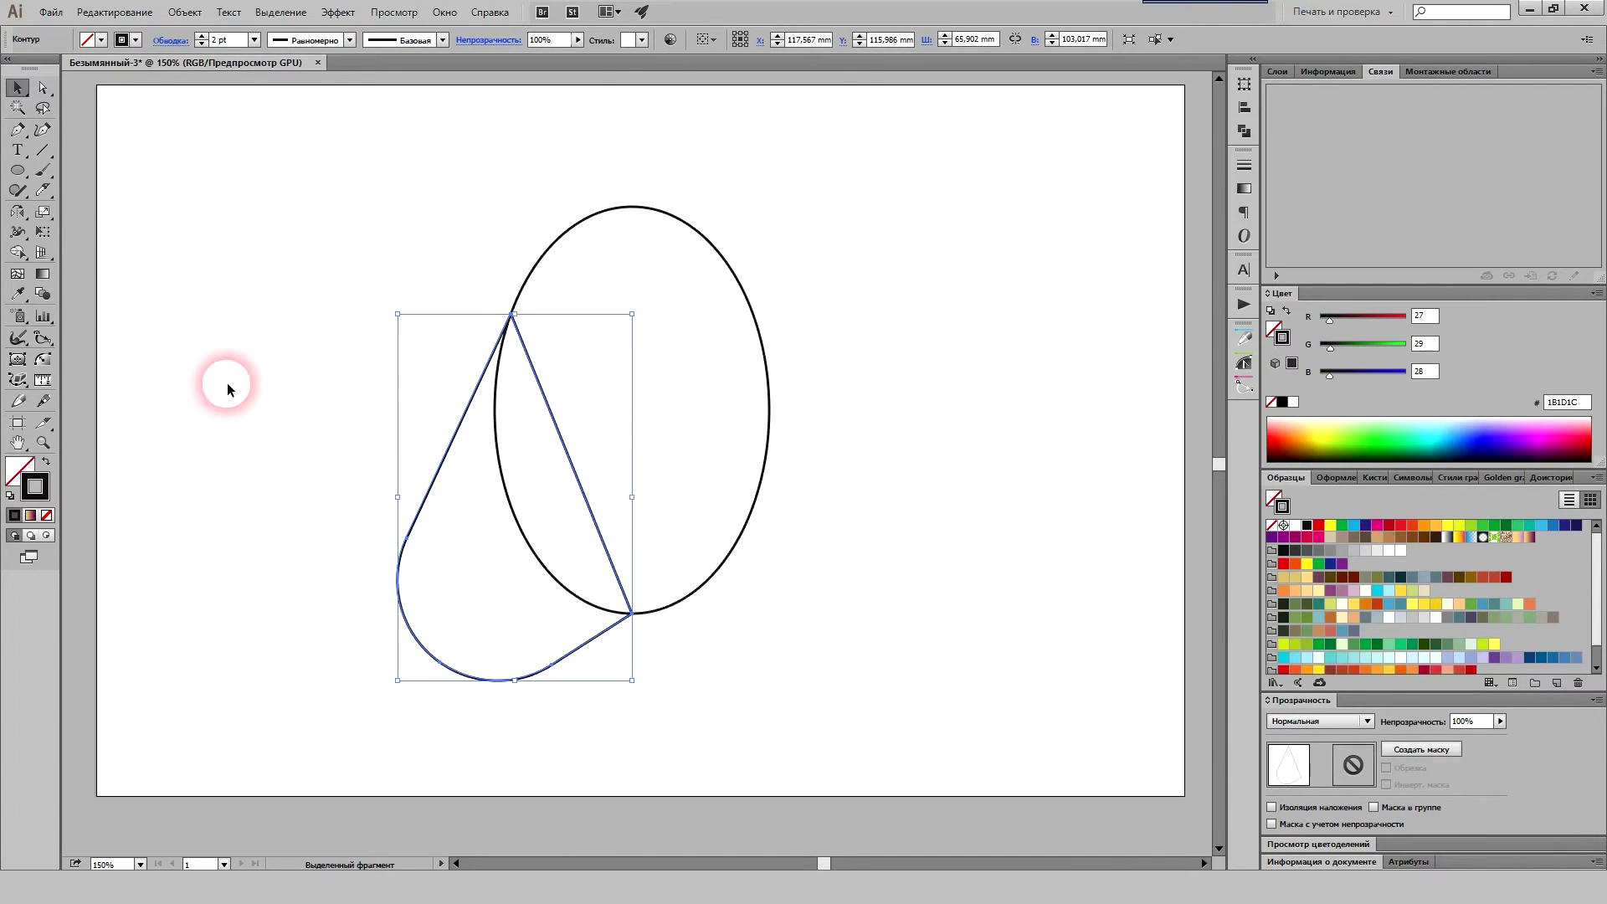
Step: Reflect a vertical copy of the teardrop around the ellipse's bottom point and select all three shapes
left_click(17, 212)
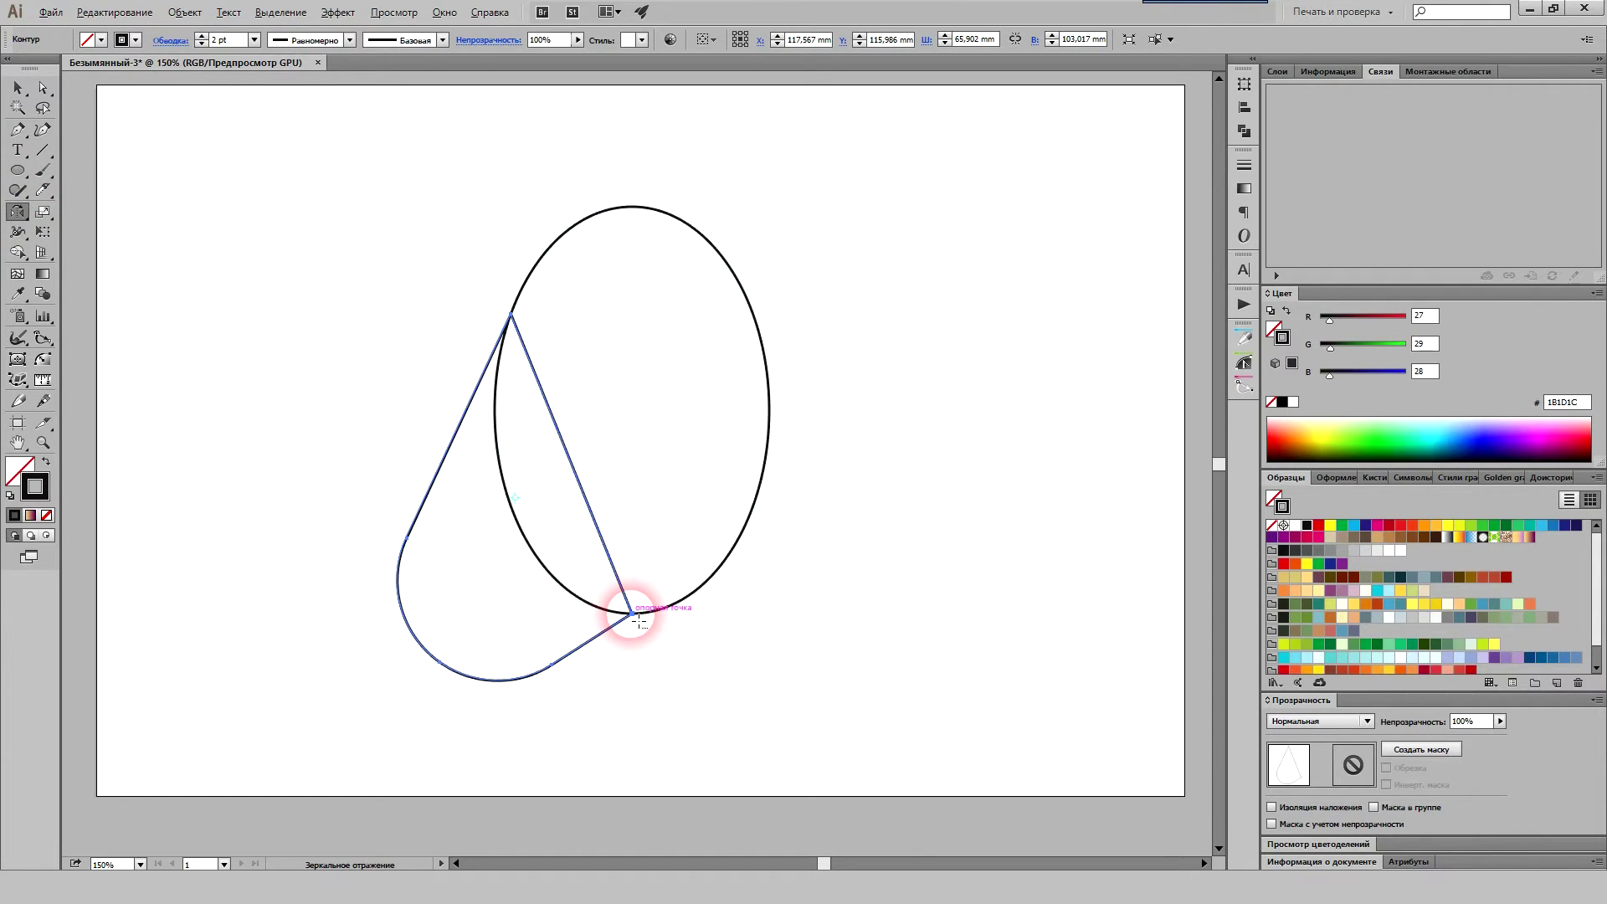
left_click(633, 617, "alt")
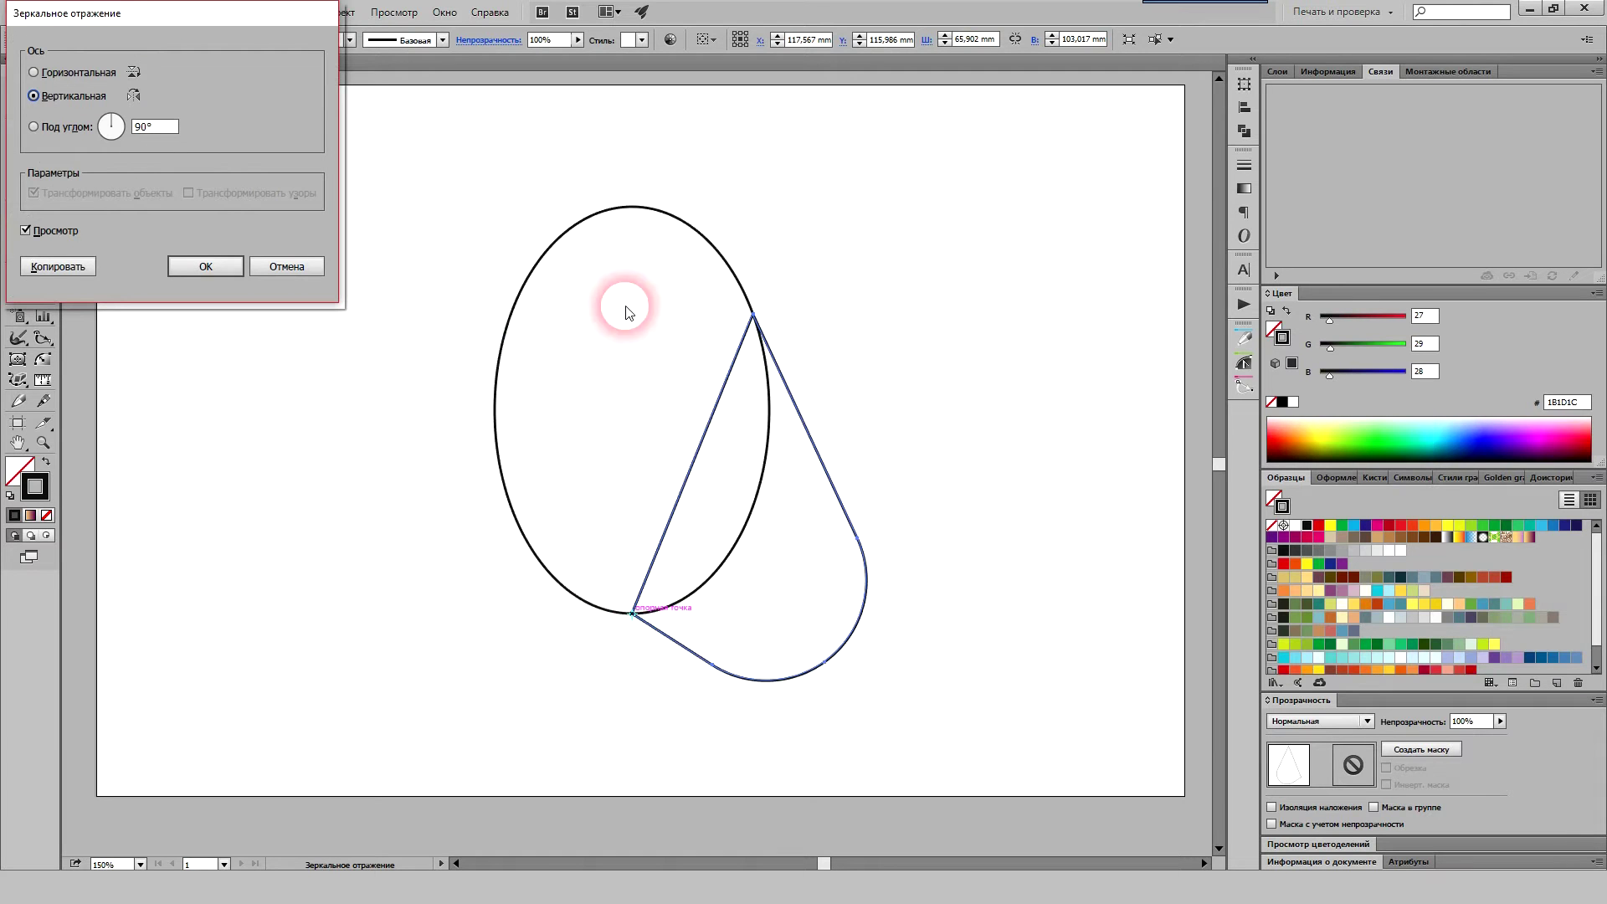
left_click(67, 266)
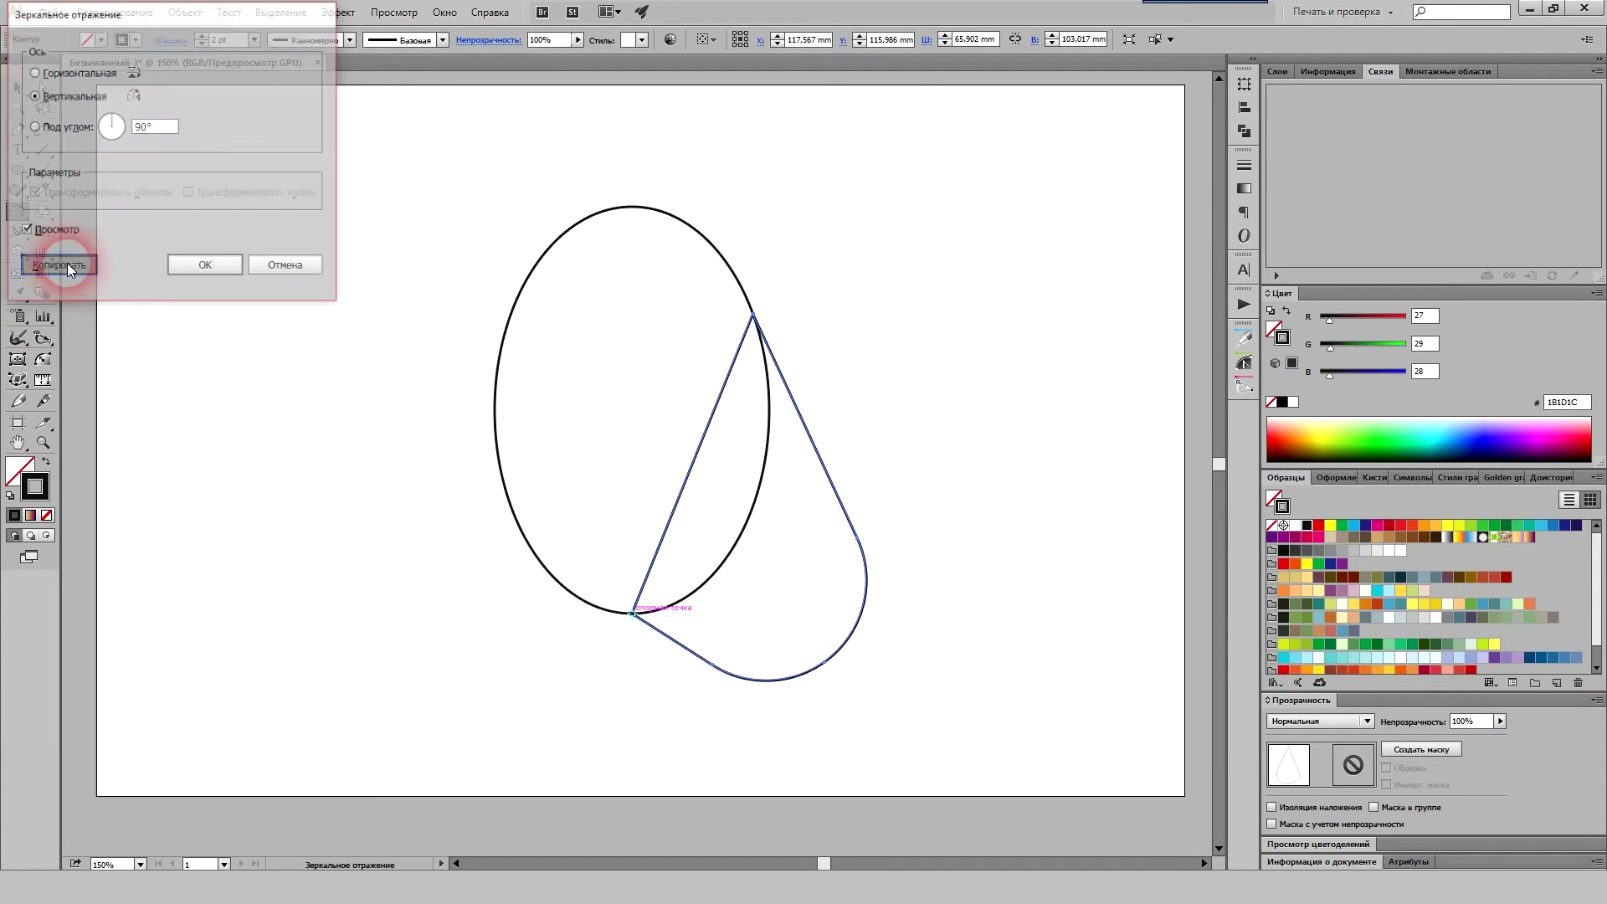
left_click(17, 87)
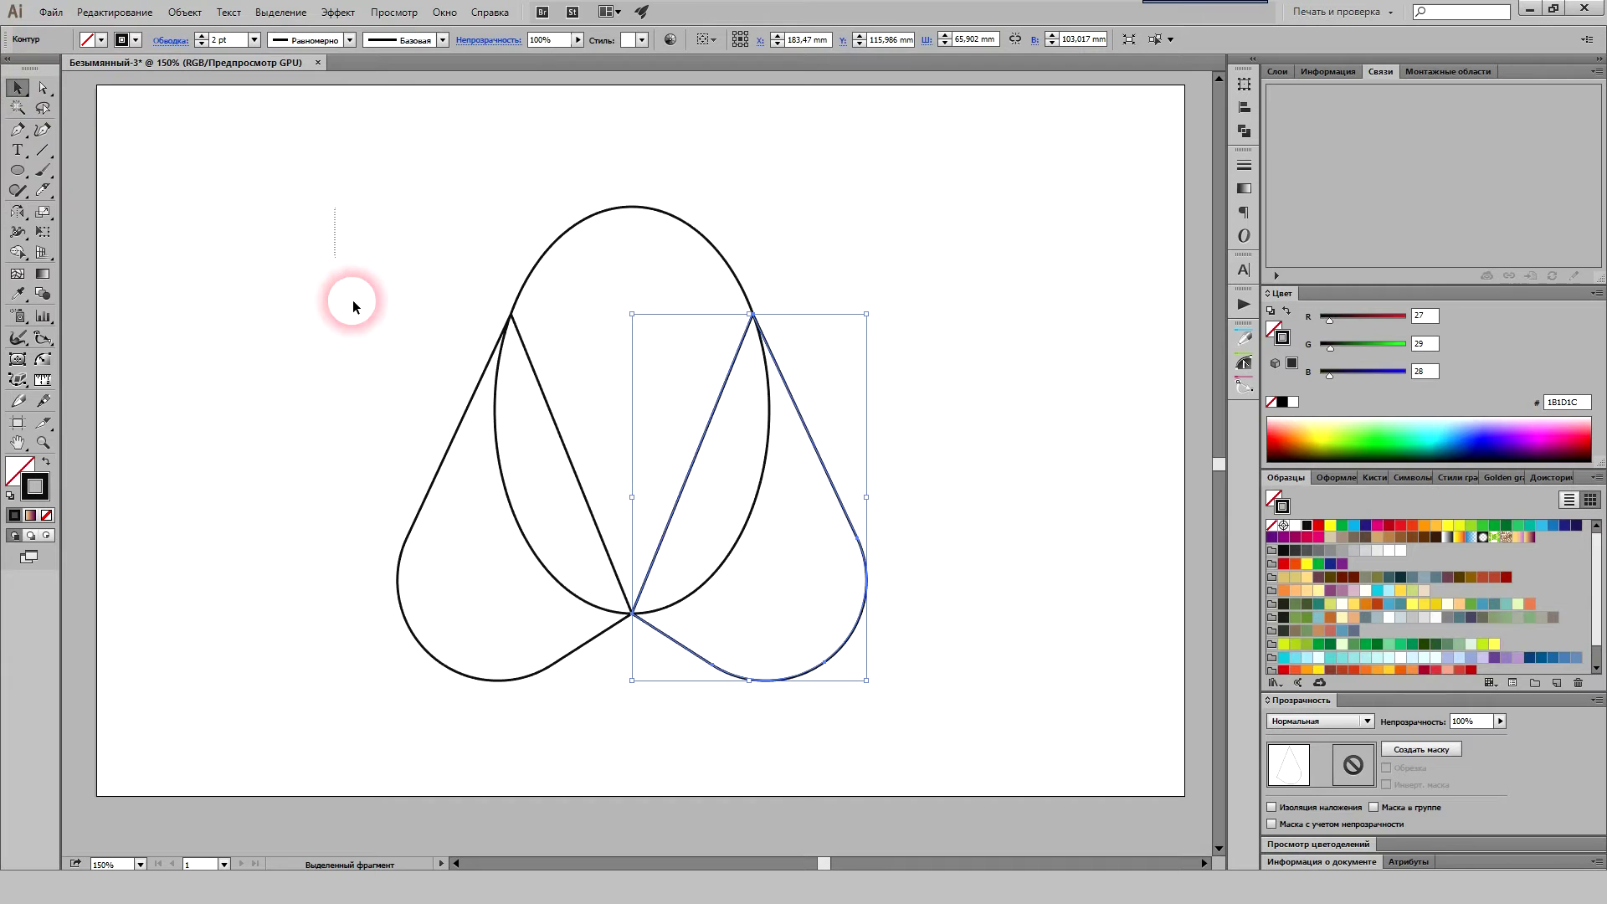
left_click_drag(353, 307, 1009, 636)
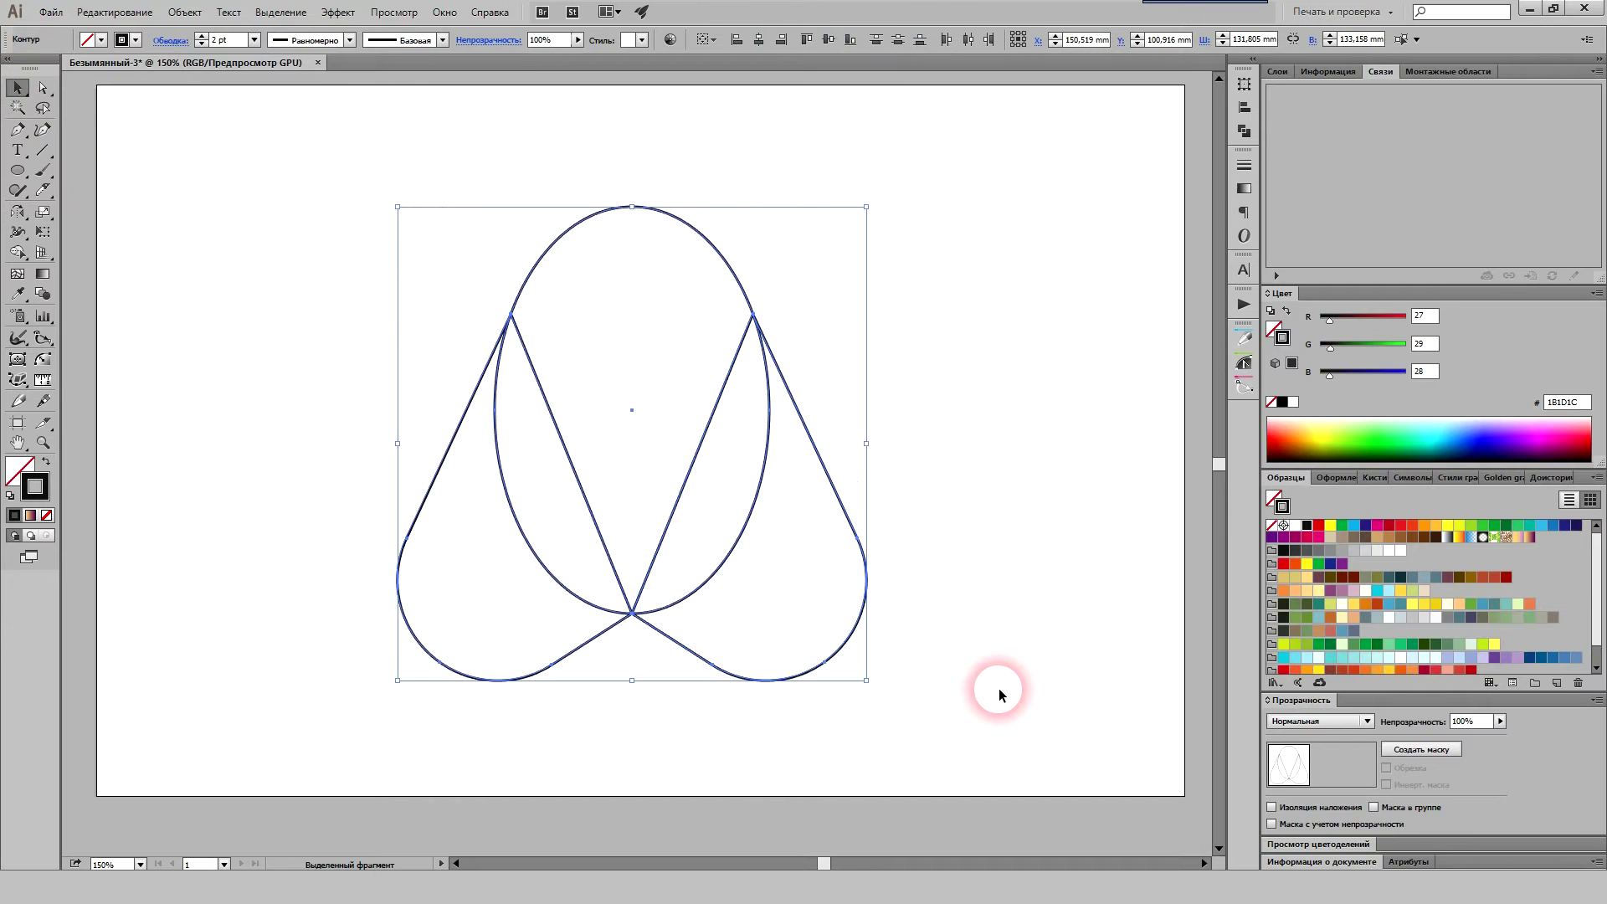
Step: Unite the oval and both teardrops in the Pathfinder panel
left_click(1245, 131)
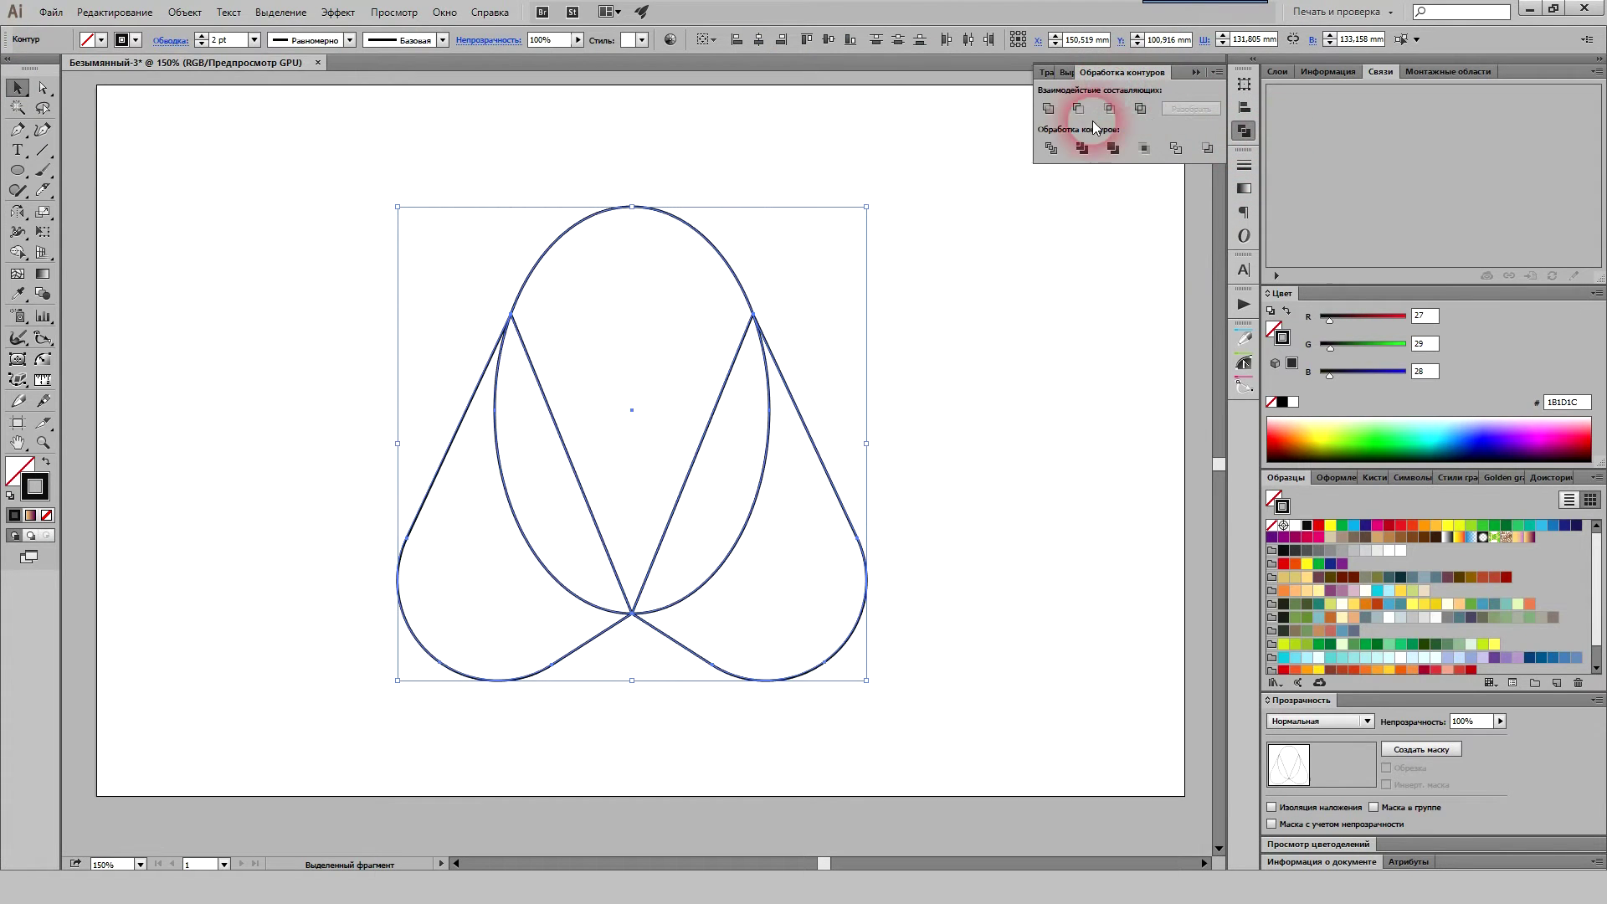
left_click(1048, 109)
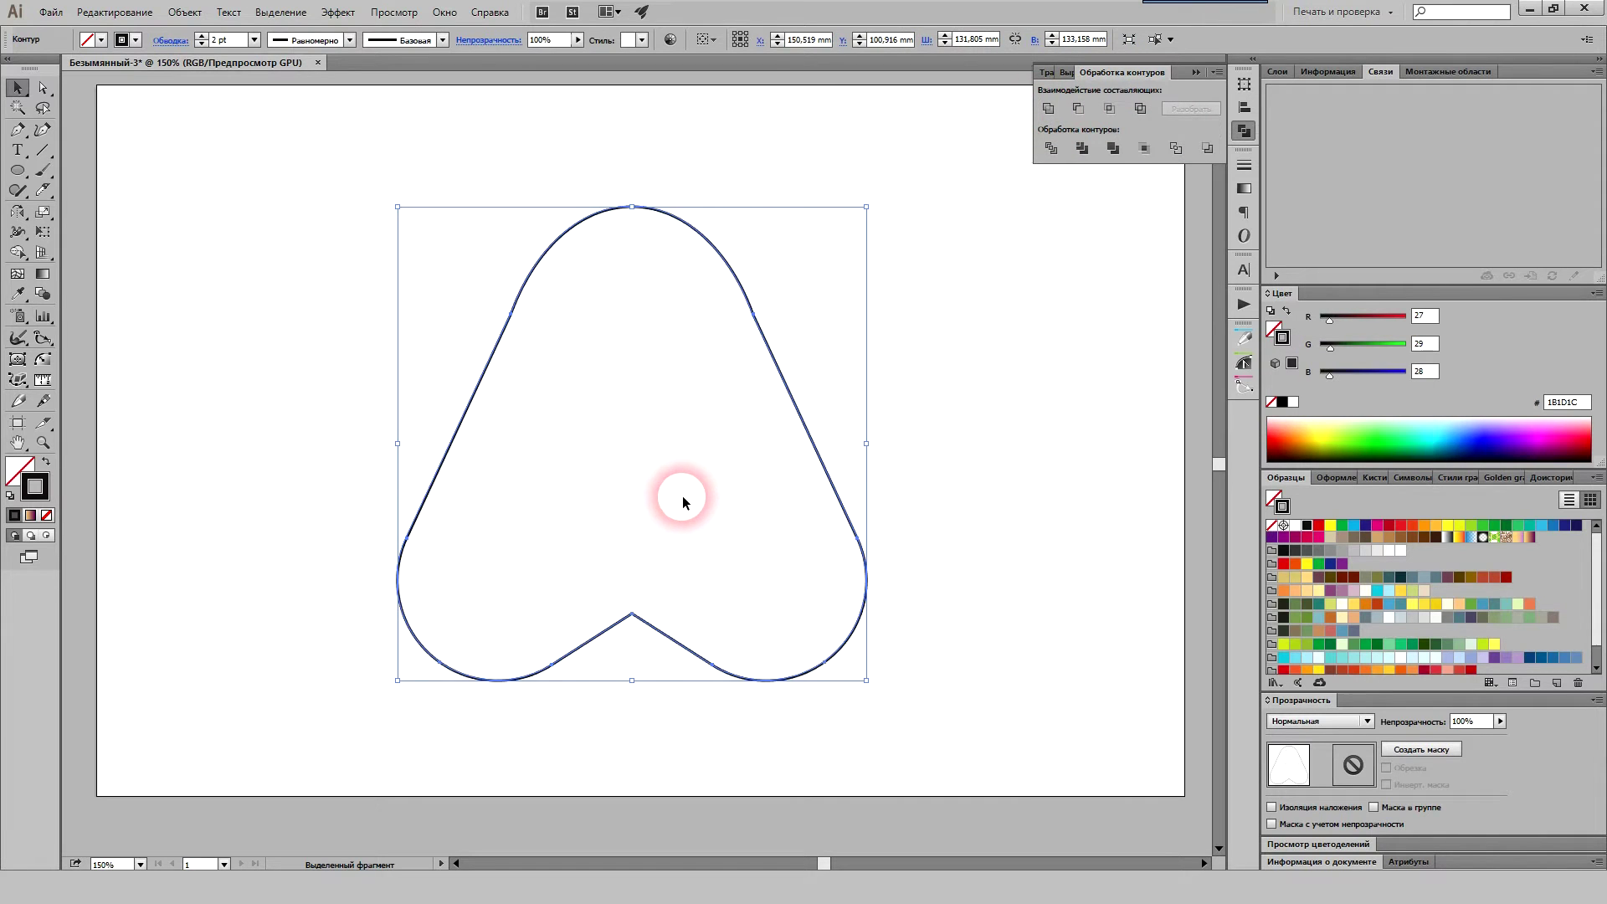
scroll(683, 502, "down", 1)
Step: Round the outline's bottom-center dip using the anchor's live corner widget
key("a")
left_click(632, 574)
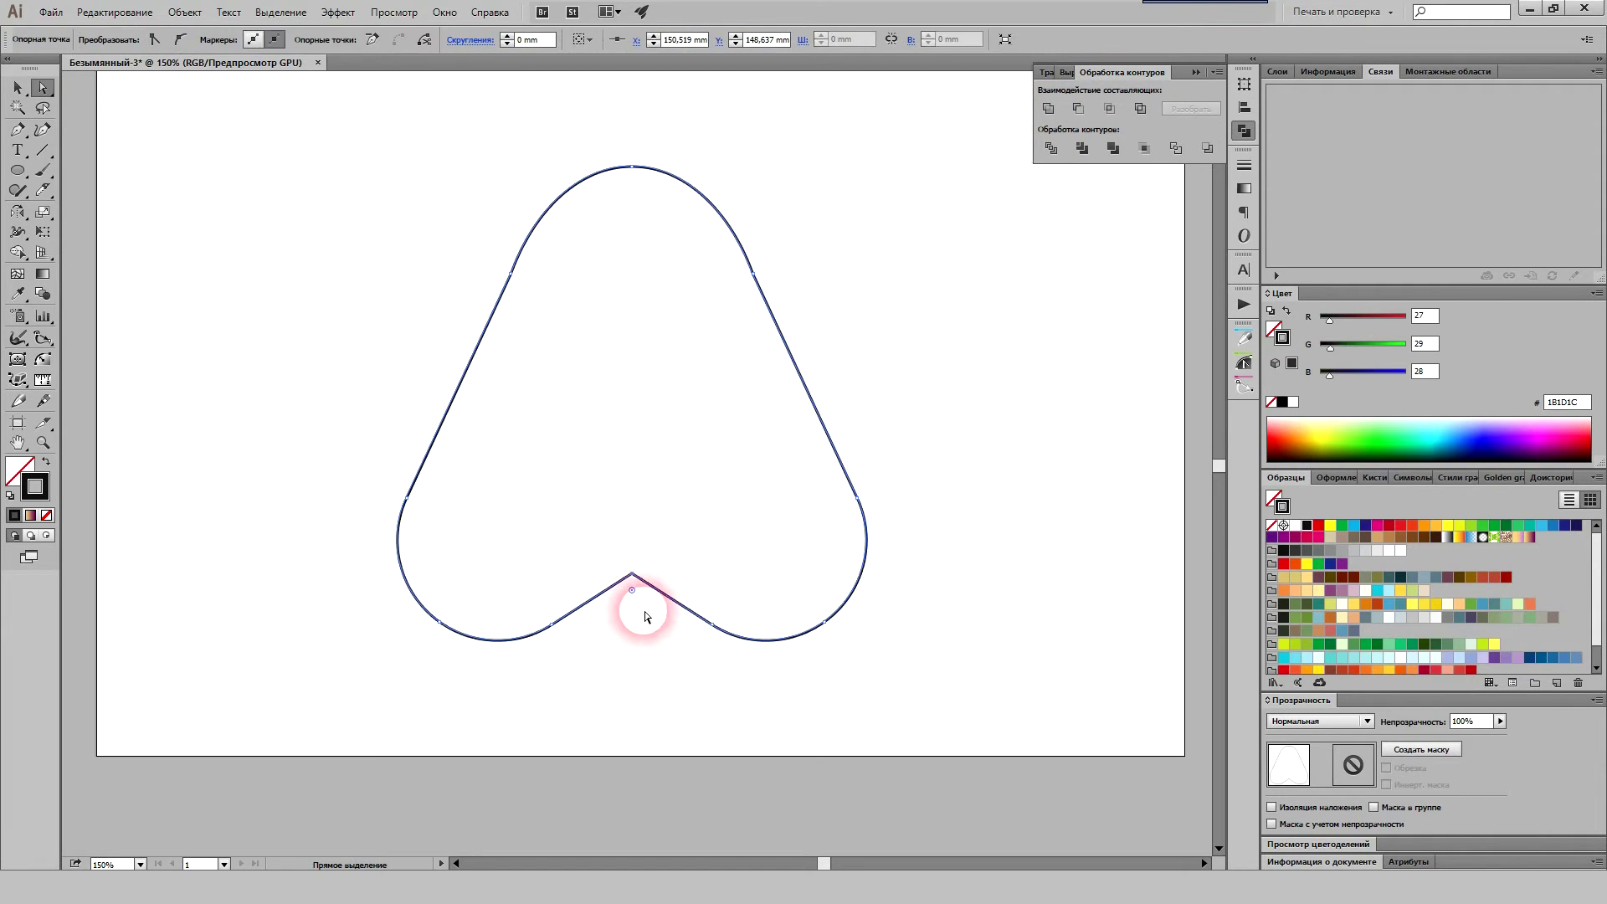
left_click_drag(645, 617, 645, 713)
left_click(973, 612)
scroll(963, 594, "up", 1)
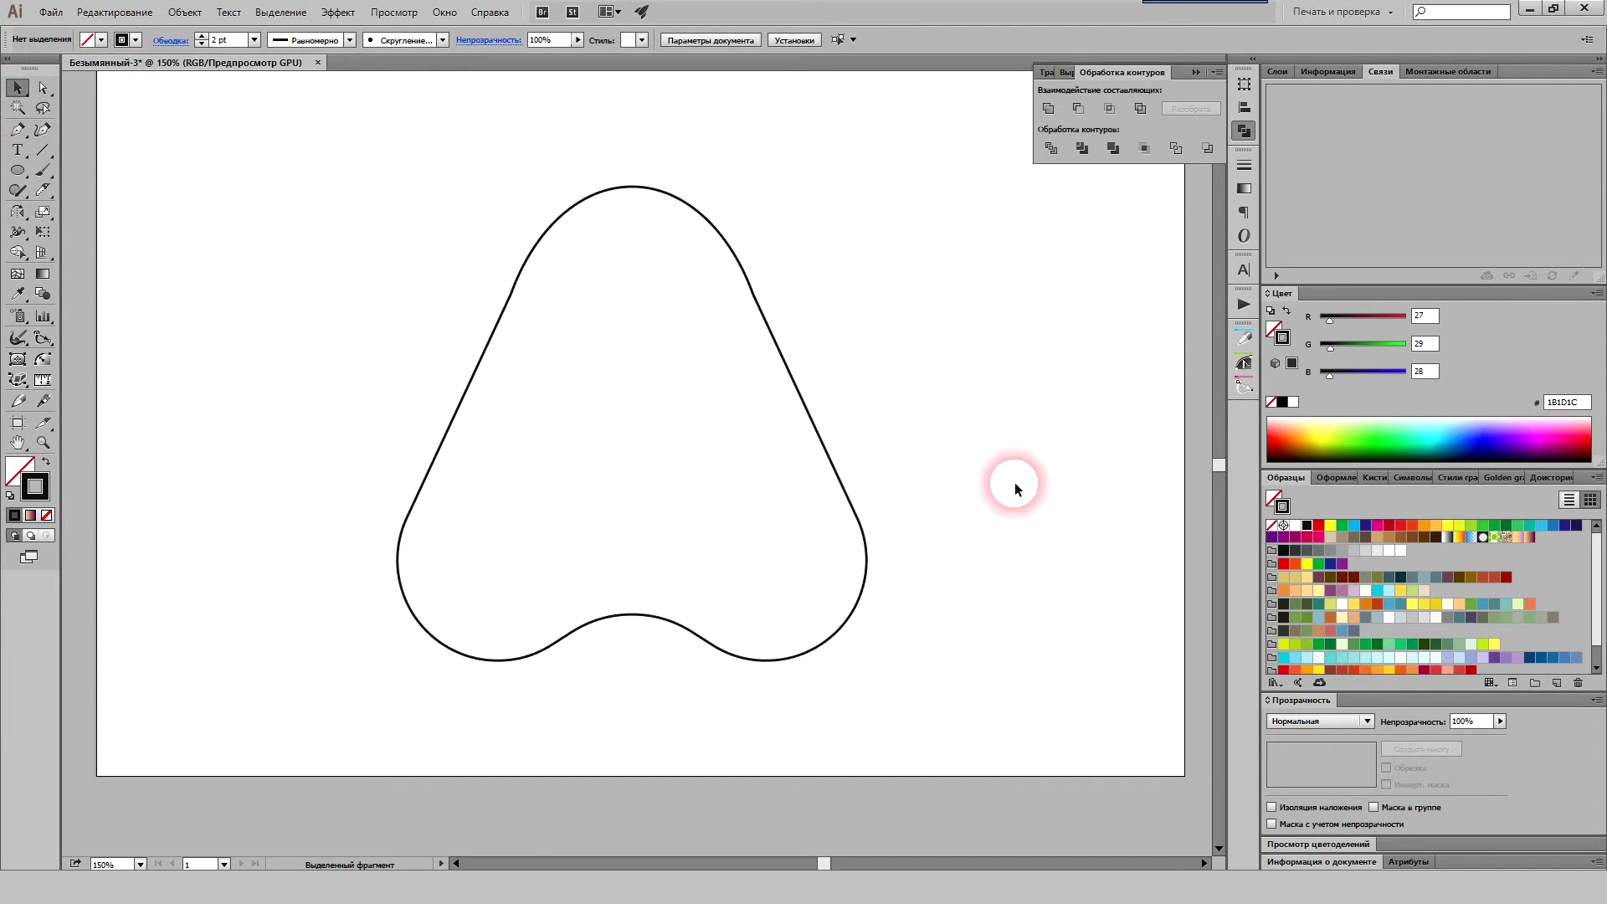
scroll(988, 473, "up", 1)
Step: At 200% zoom, draw a wavy Pen path looping left of the hat to its right edge
left_click_drag(906, 507, 928, 512)
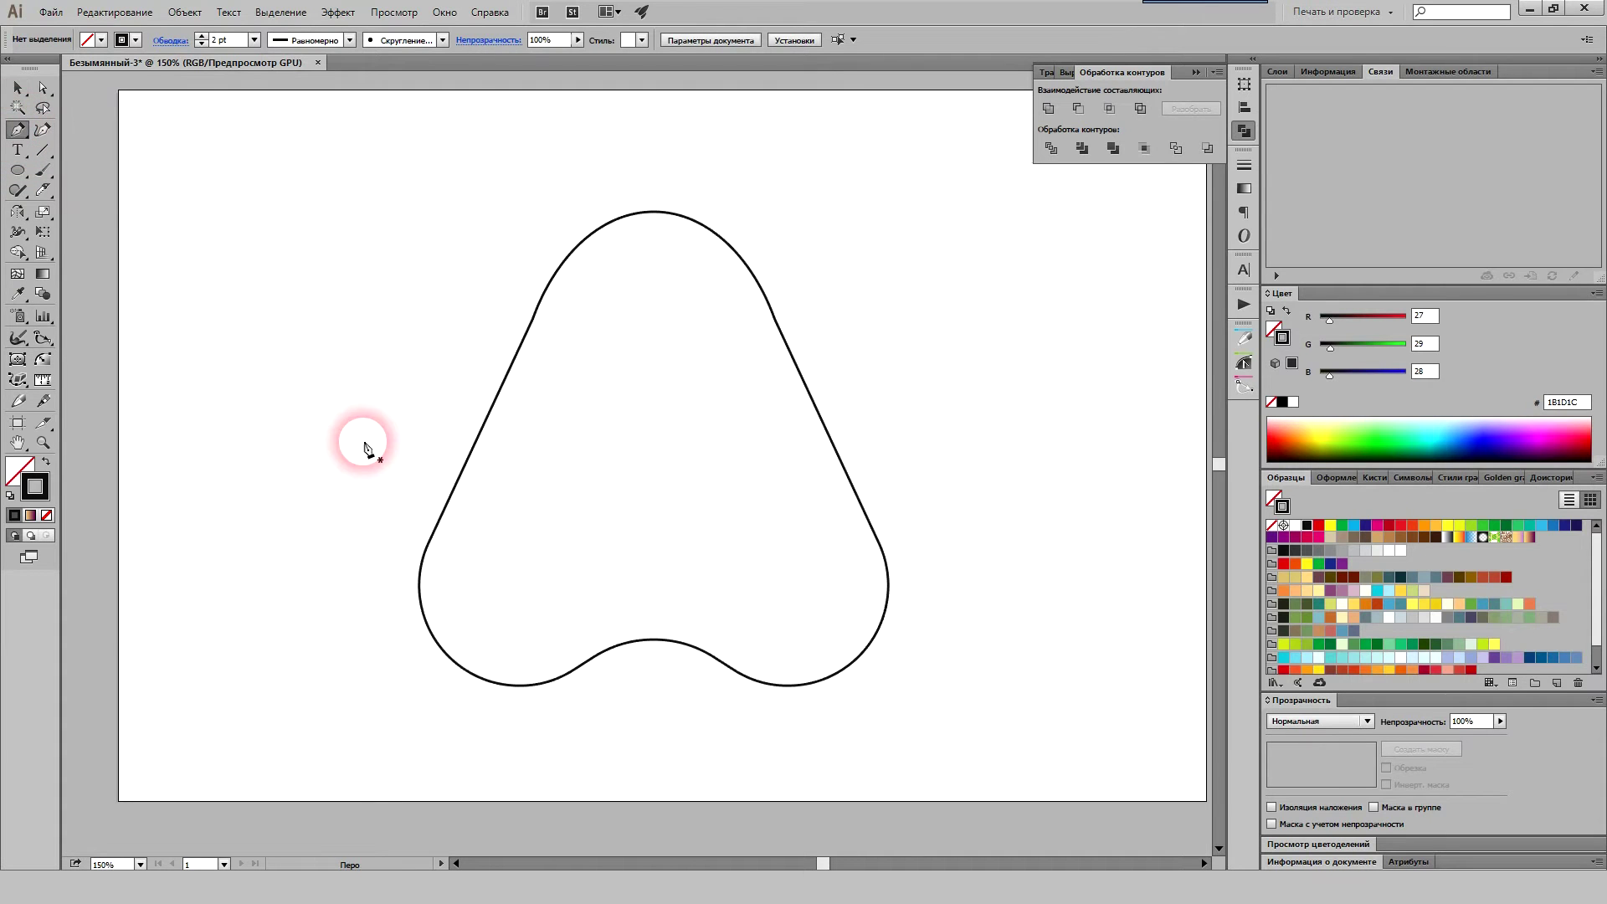
key("ctrl+plus")
left_click_drag(806, 671, 806, 682)
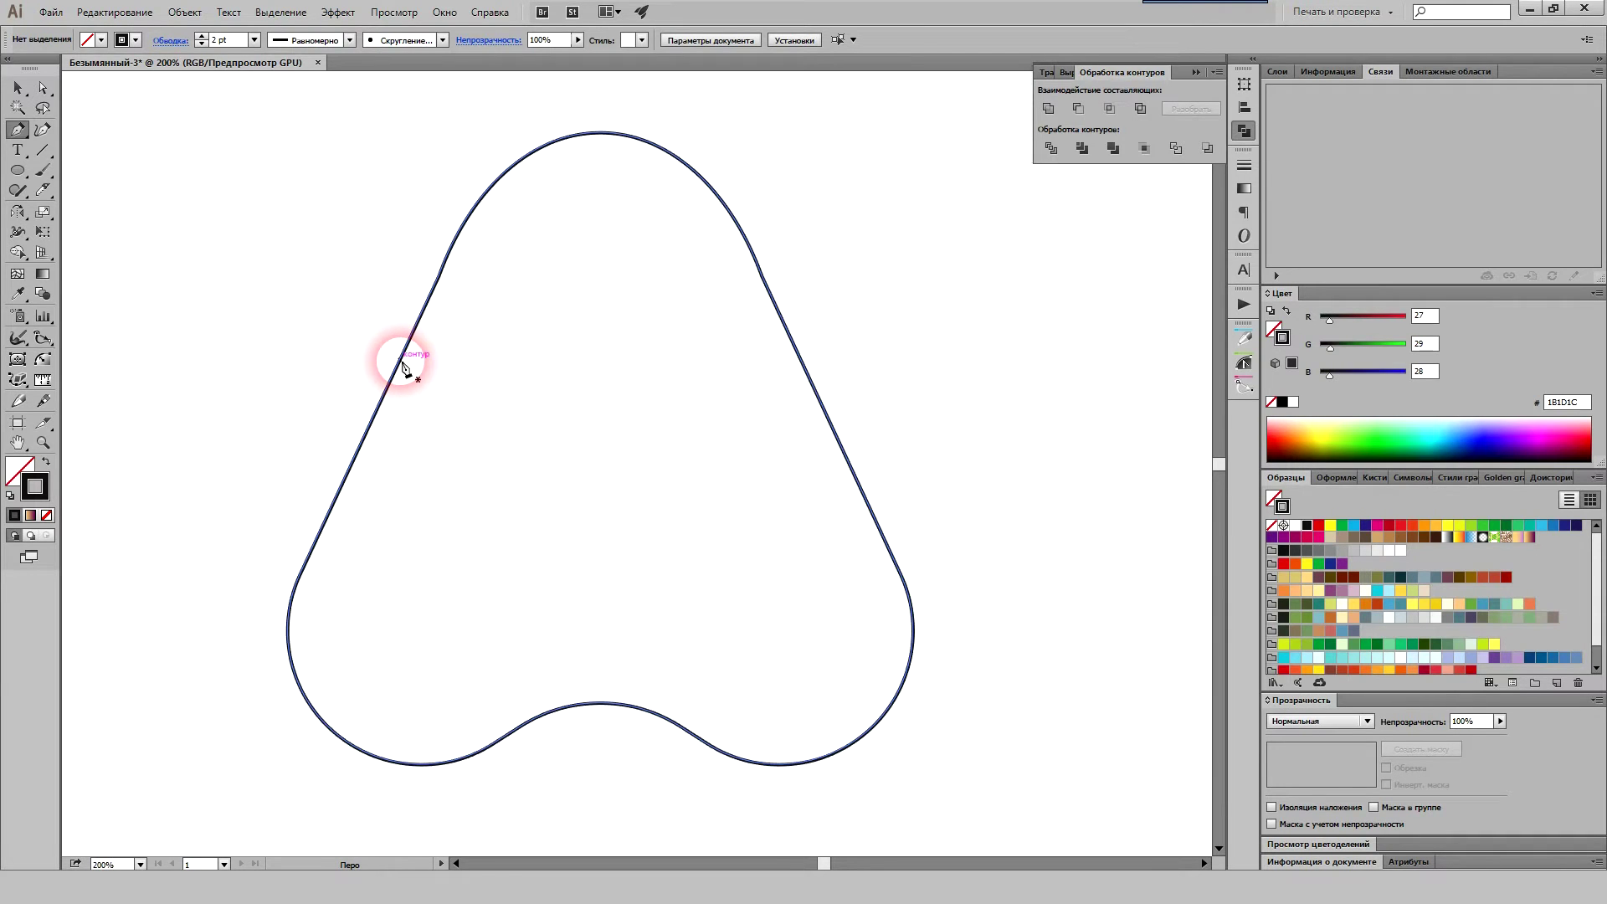
mouse_move(400, 357)
left_mouse_down()
mouse_move(289, 348)
mouse_move(265, 394)
left_mouse_up()
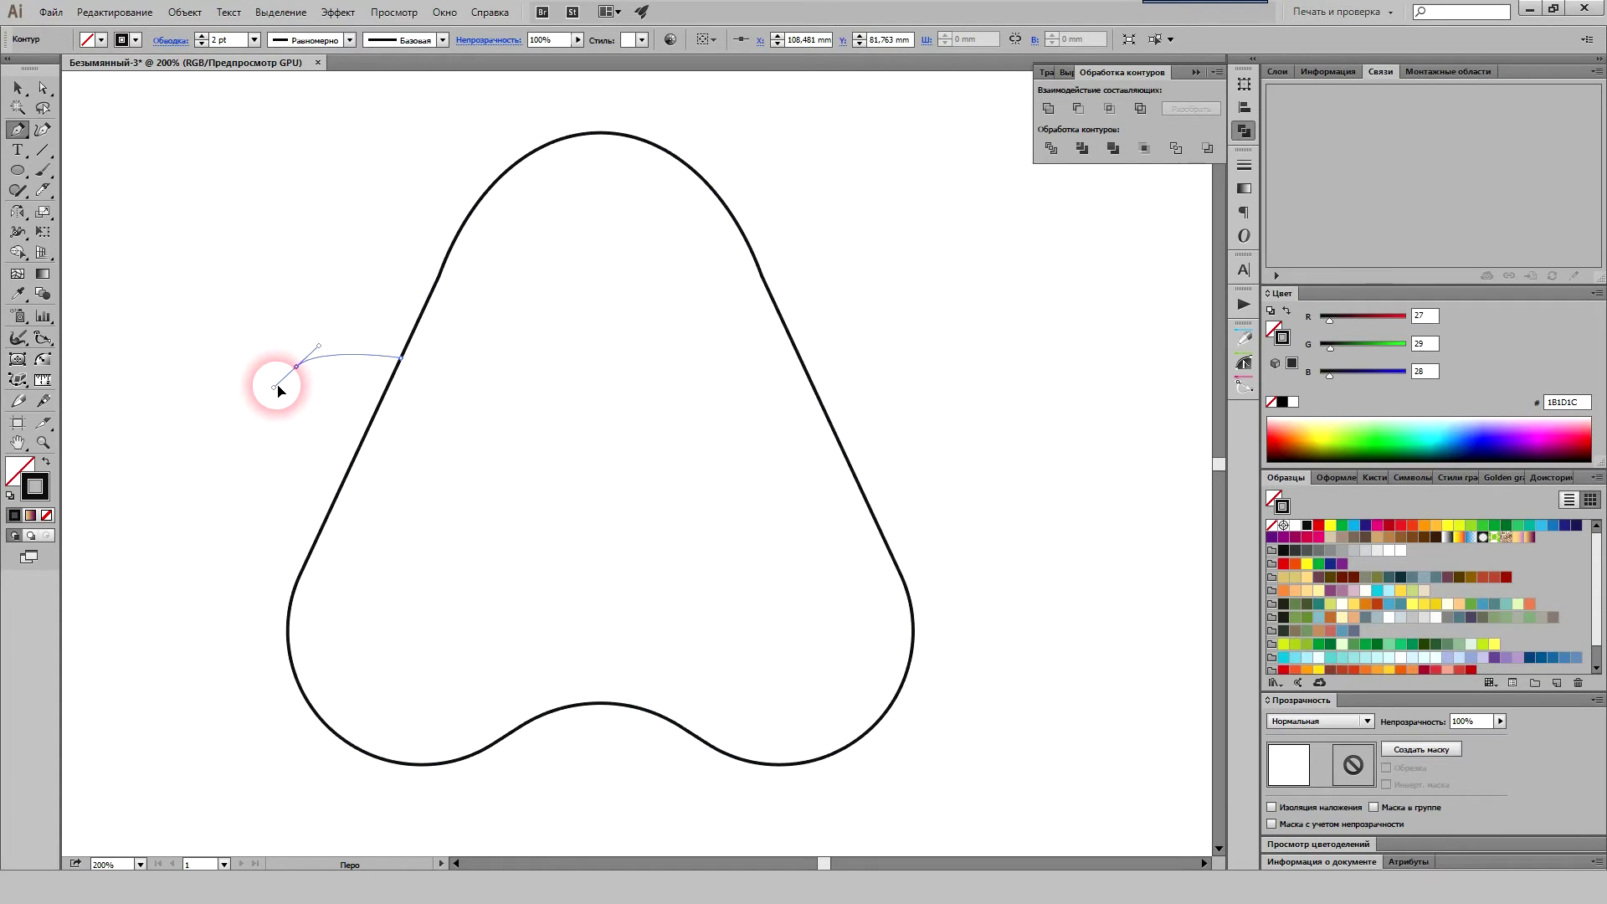
mouse_move(419, 489)
left_mouse_down()
mouse_move(572, 538)
mouse_move(579, 518)
left_mouse_up()
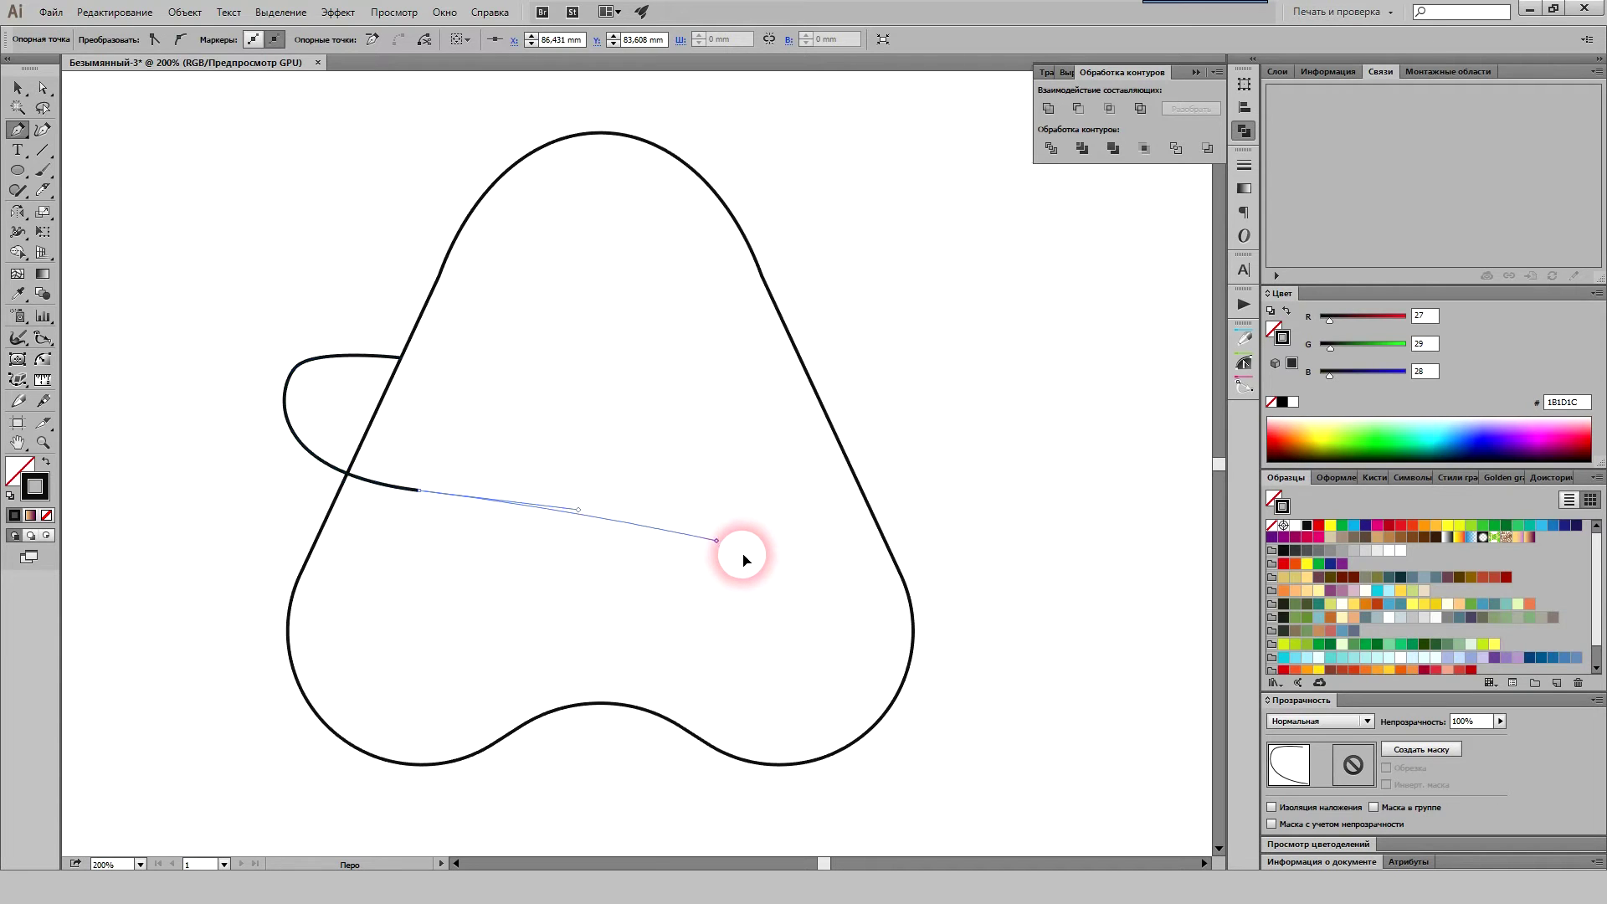
left_click_drag(717, 540, 793, 569)
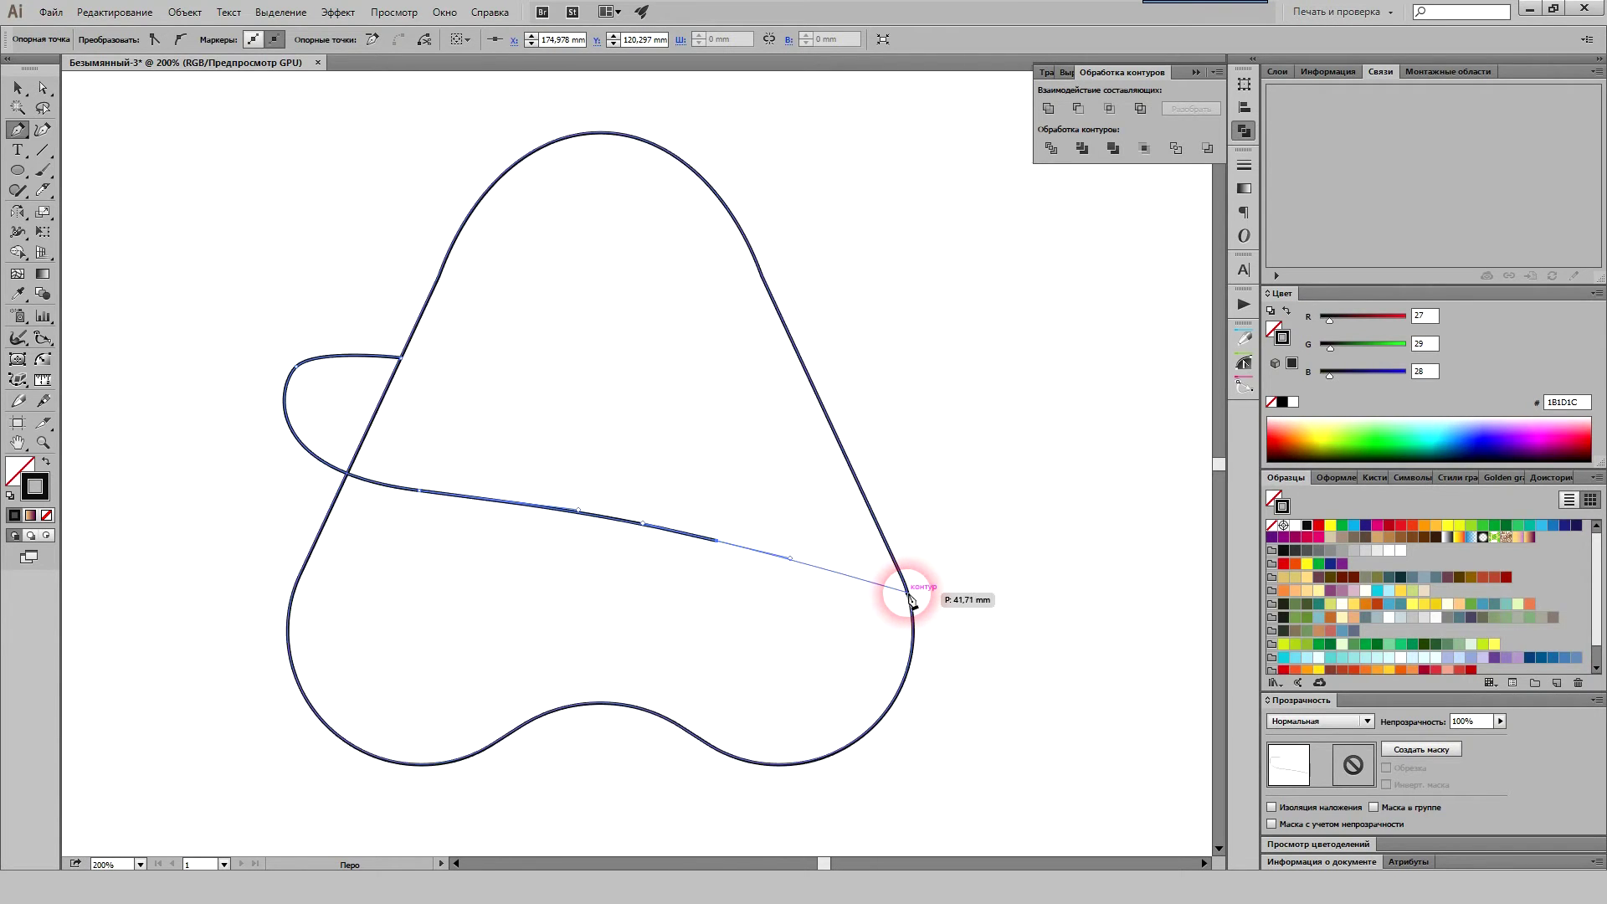
left_click(913, 644)
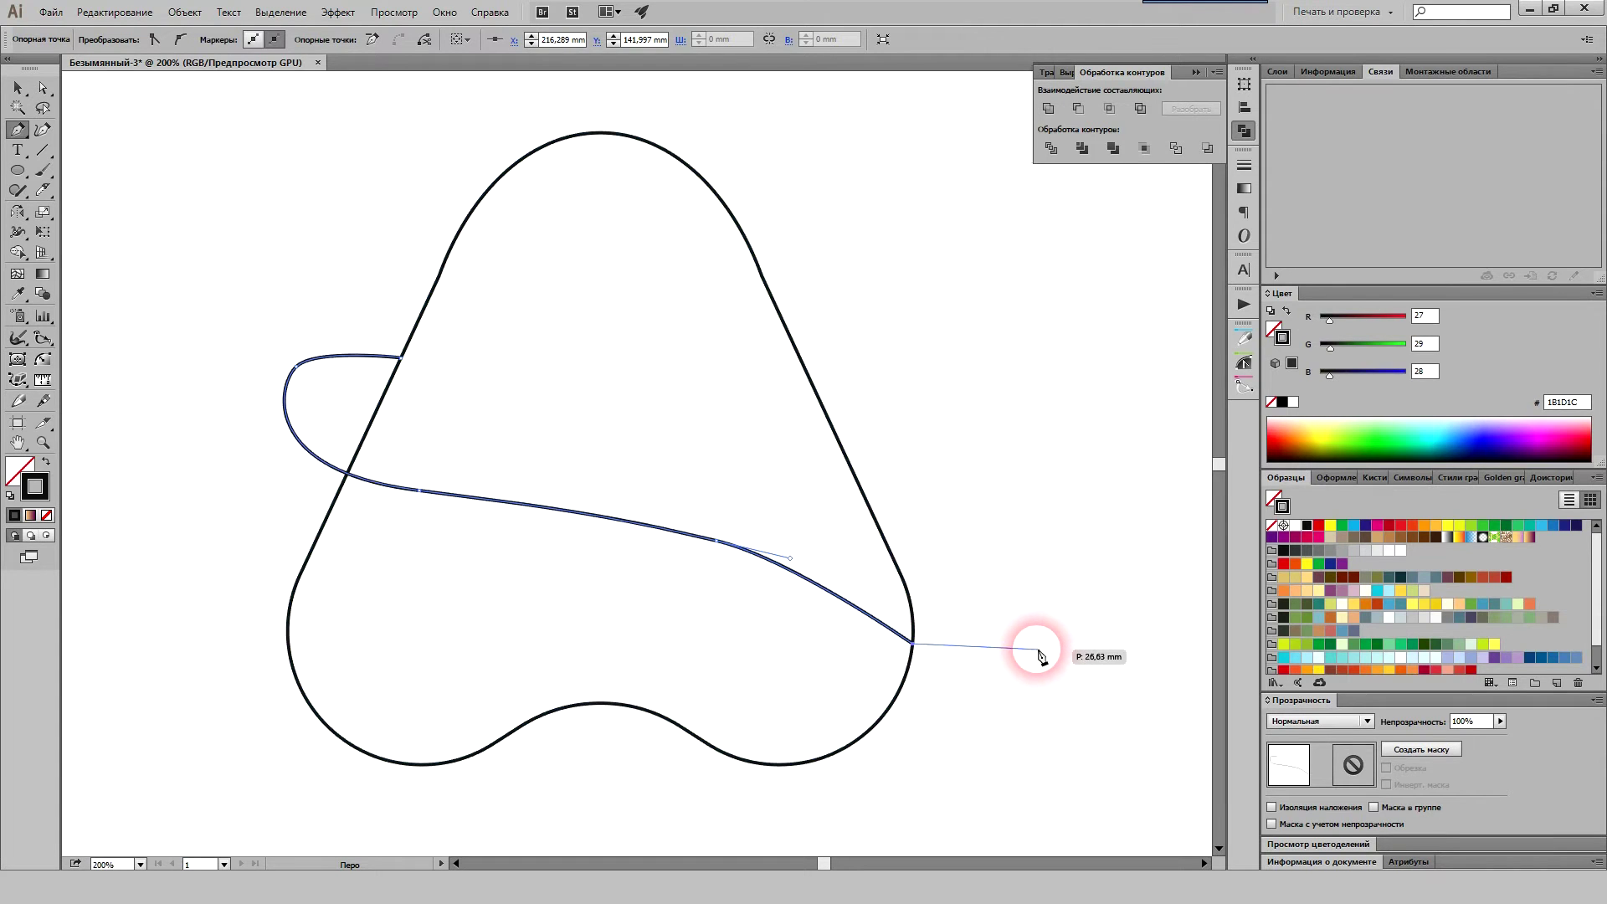
left_click(1016, 628, "ctrl")
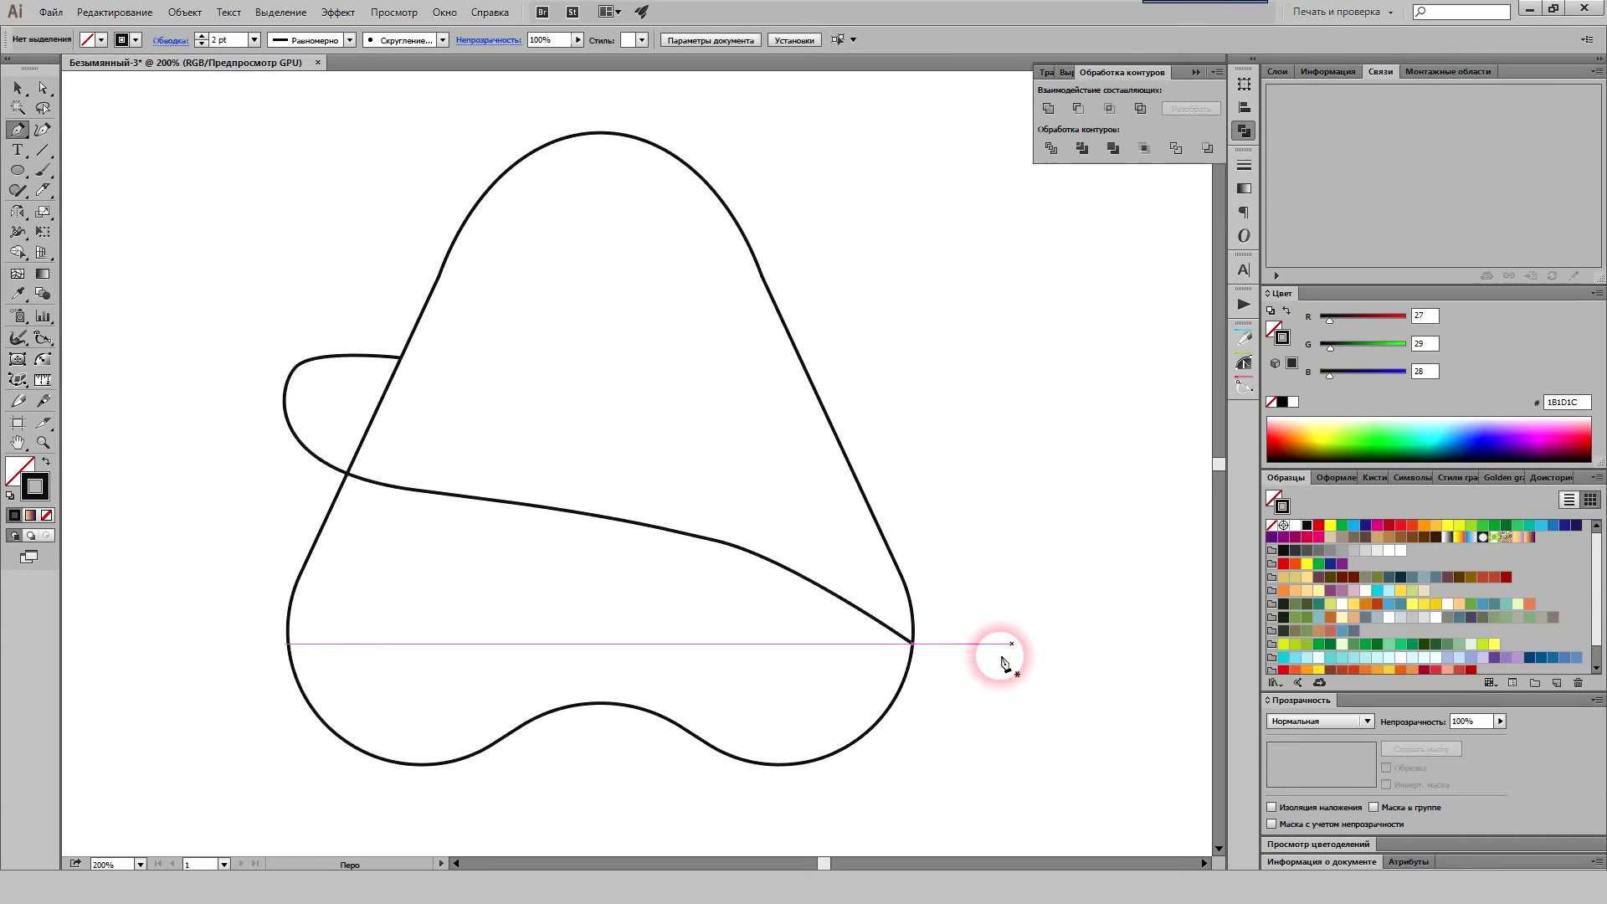
Step: Smooth the middle of the wave by adjusting its handles and curve segment
scroll(937, 661, "up", 1)
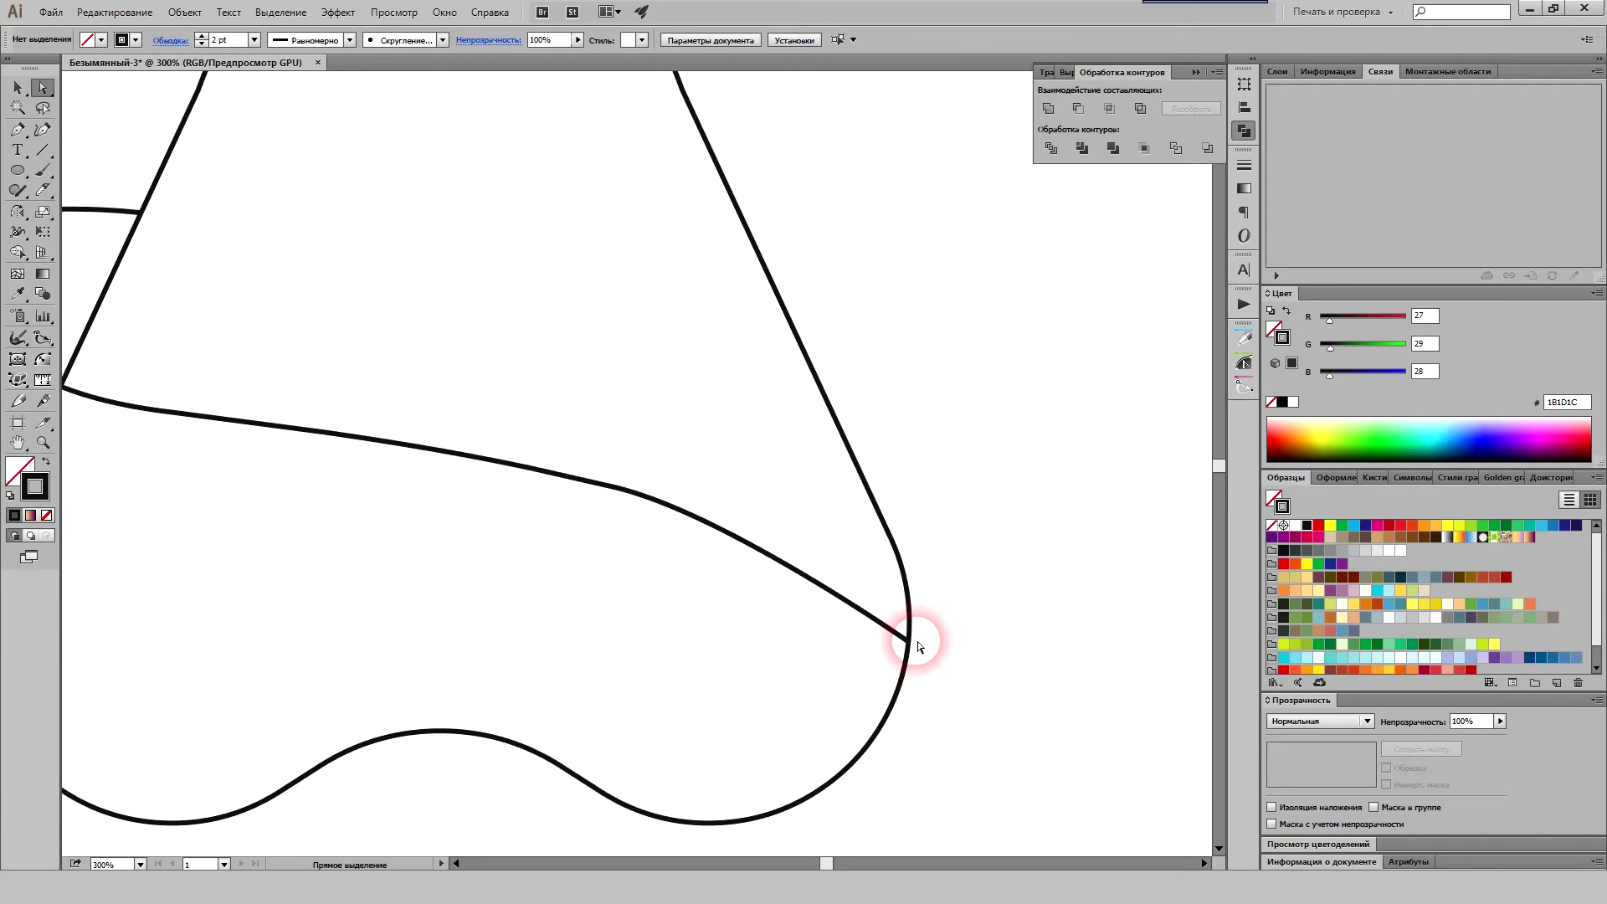
left_click(910, 643, "ctrl")
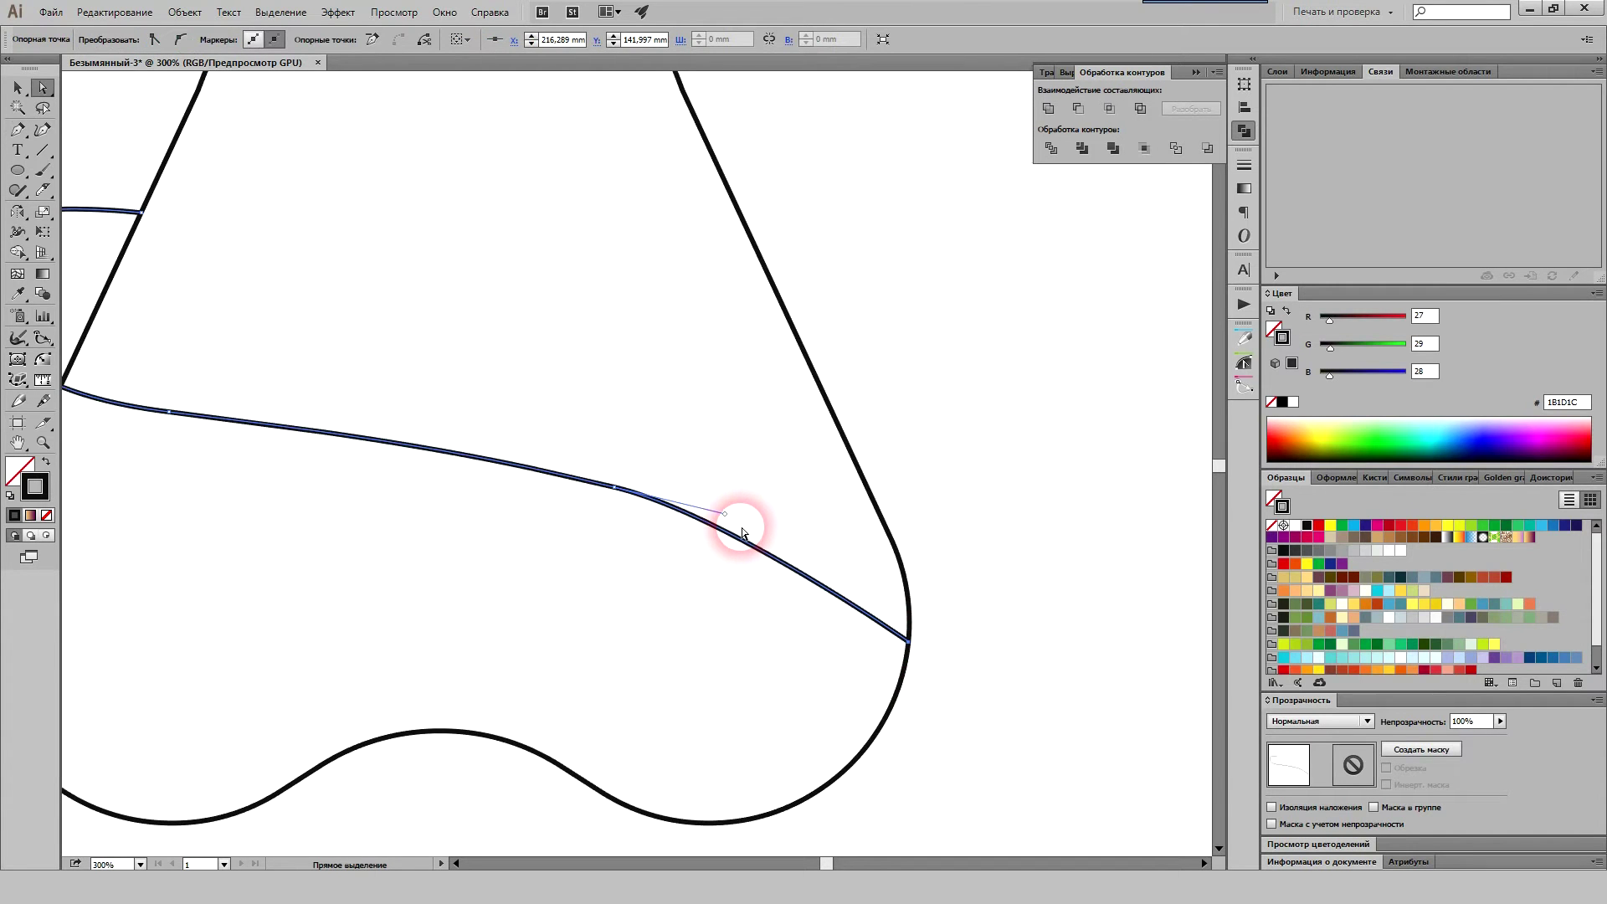
left_click_drag(726, 514, 916, 518)
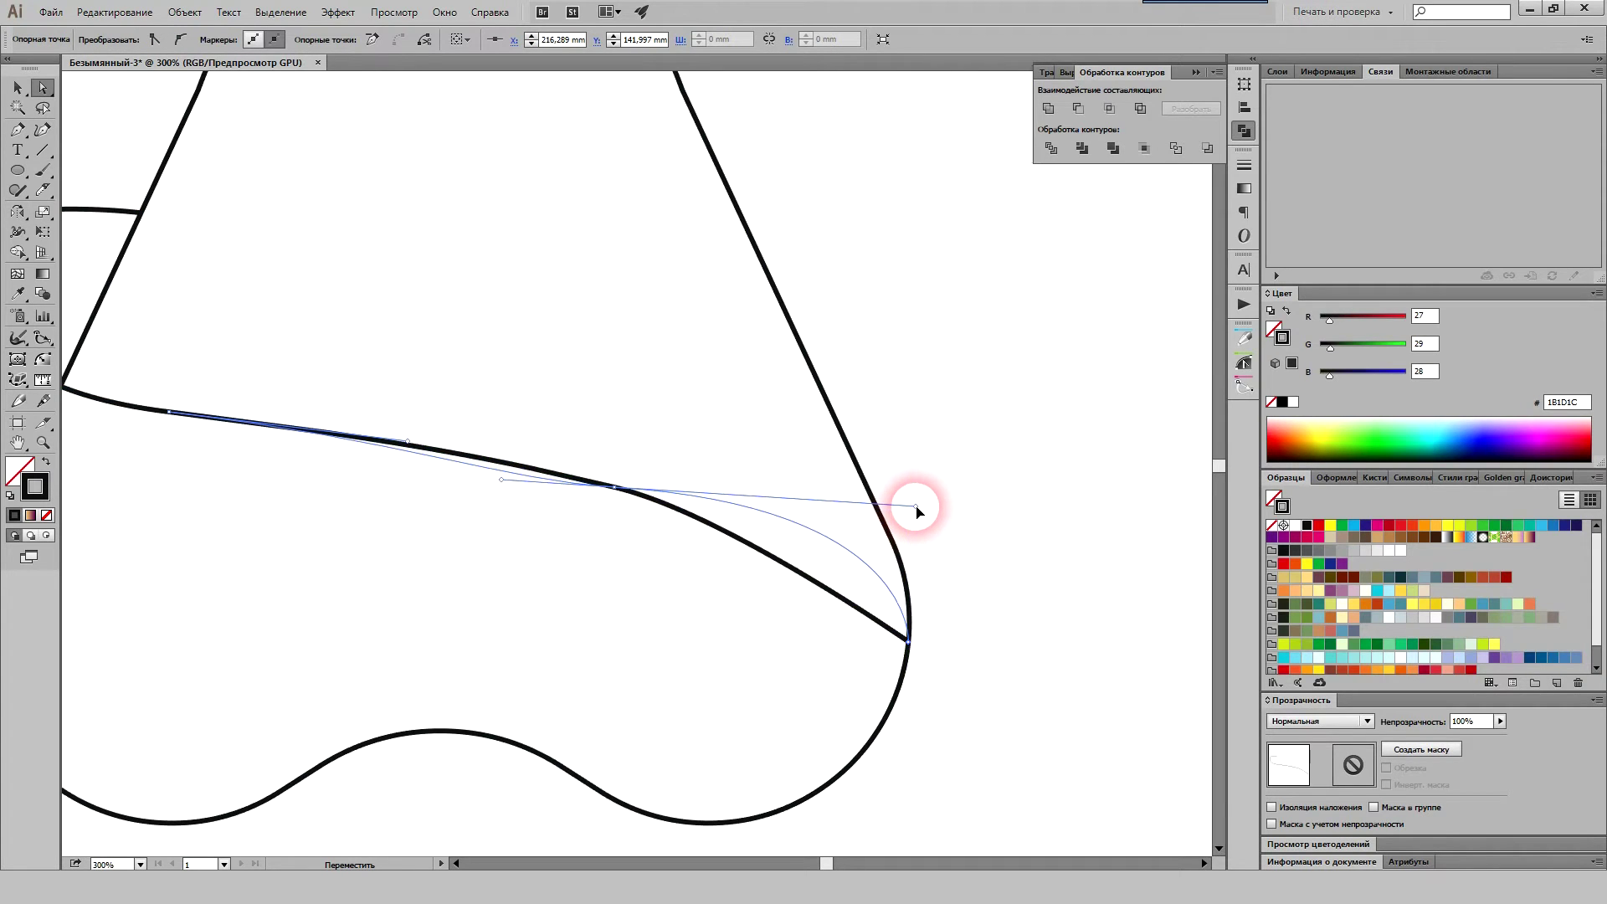
left_click_drag(728, 602, 920, 636)
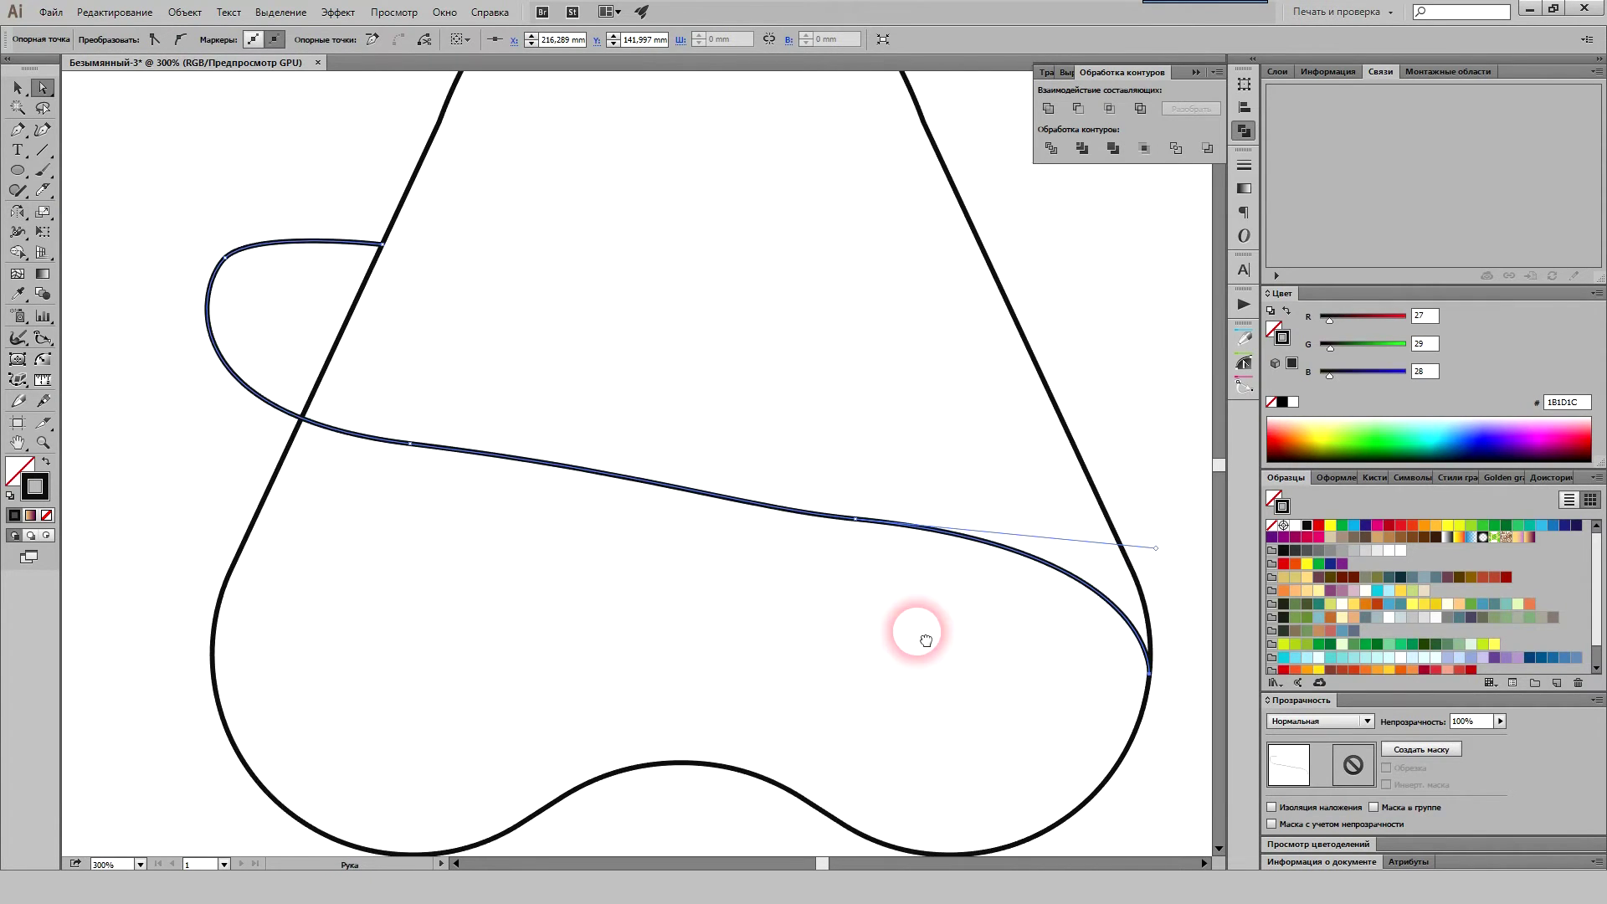
left_click(412, 443)
left_click(645, 483)
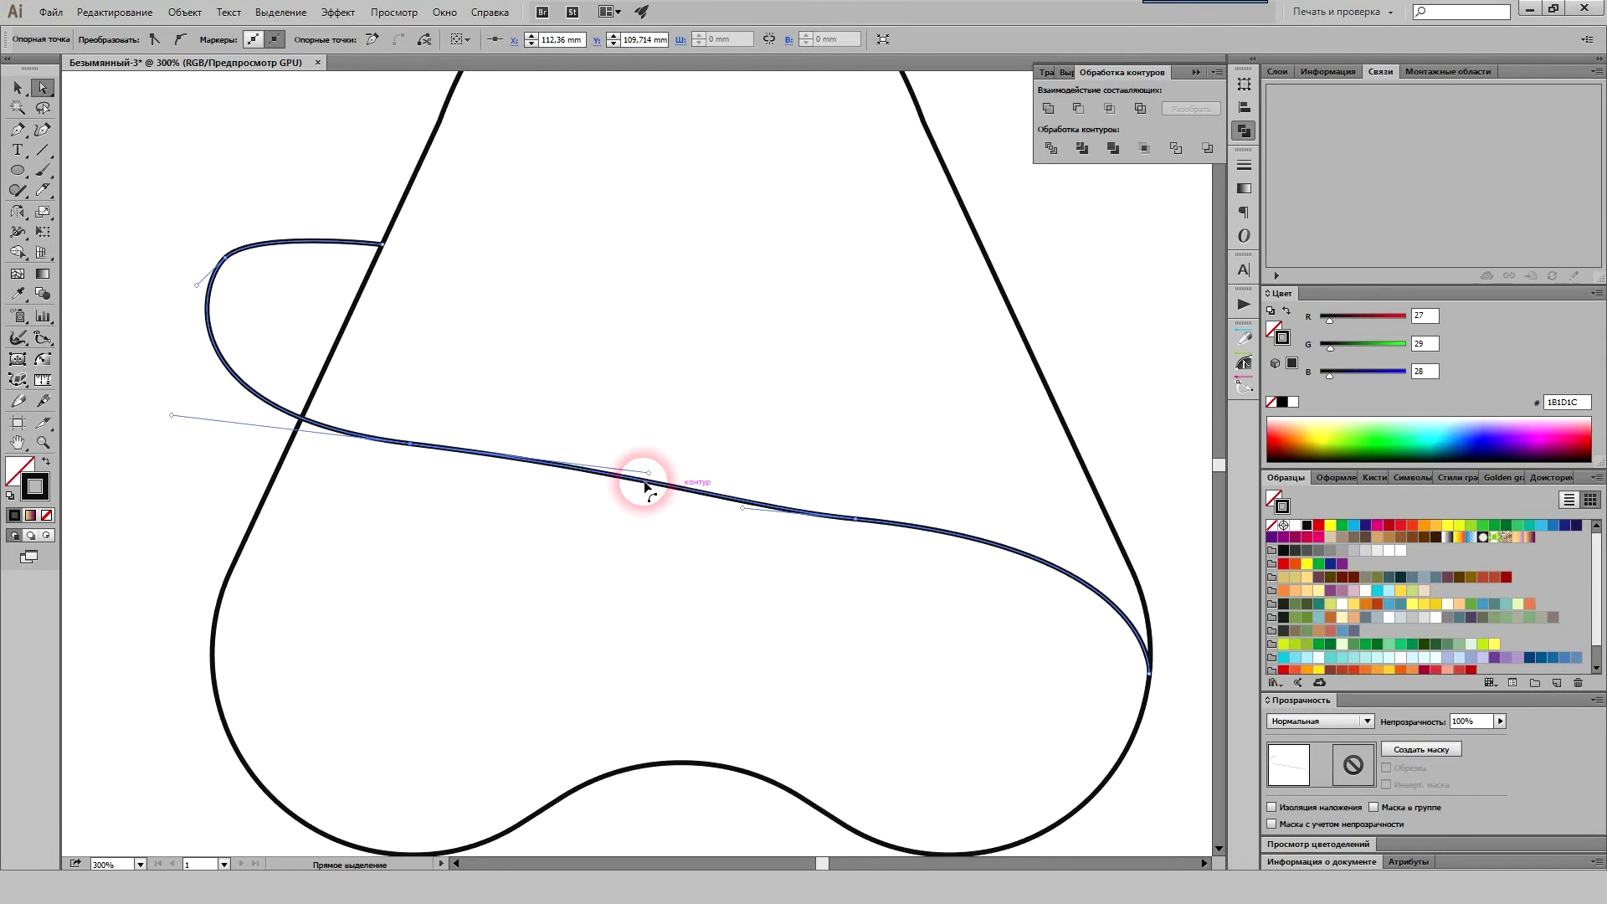
left_click_drag(650, 476, 688, 541)
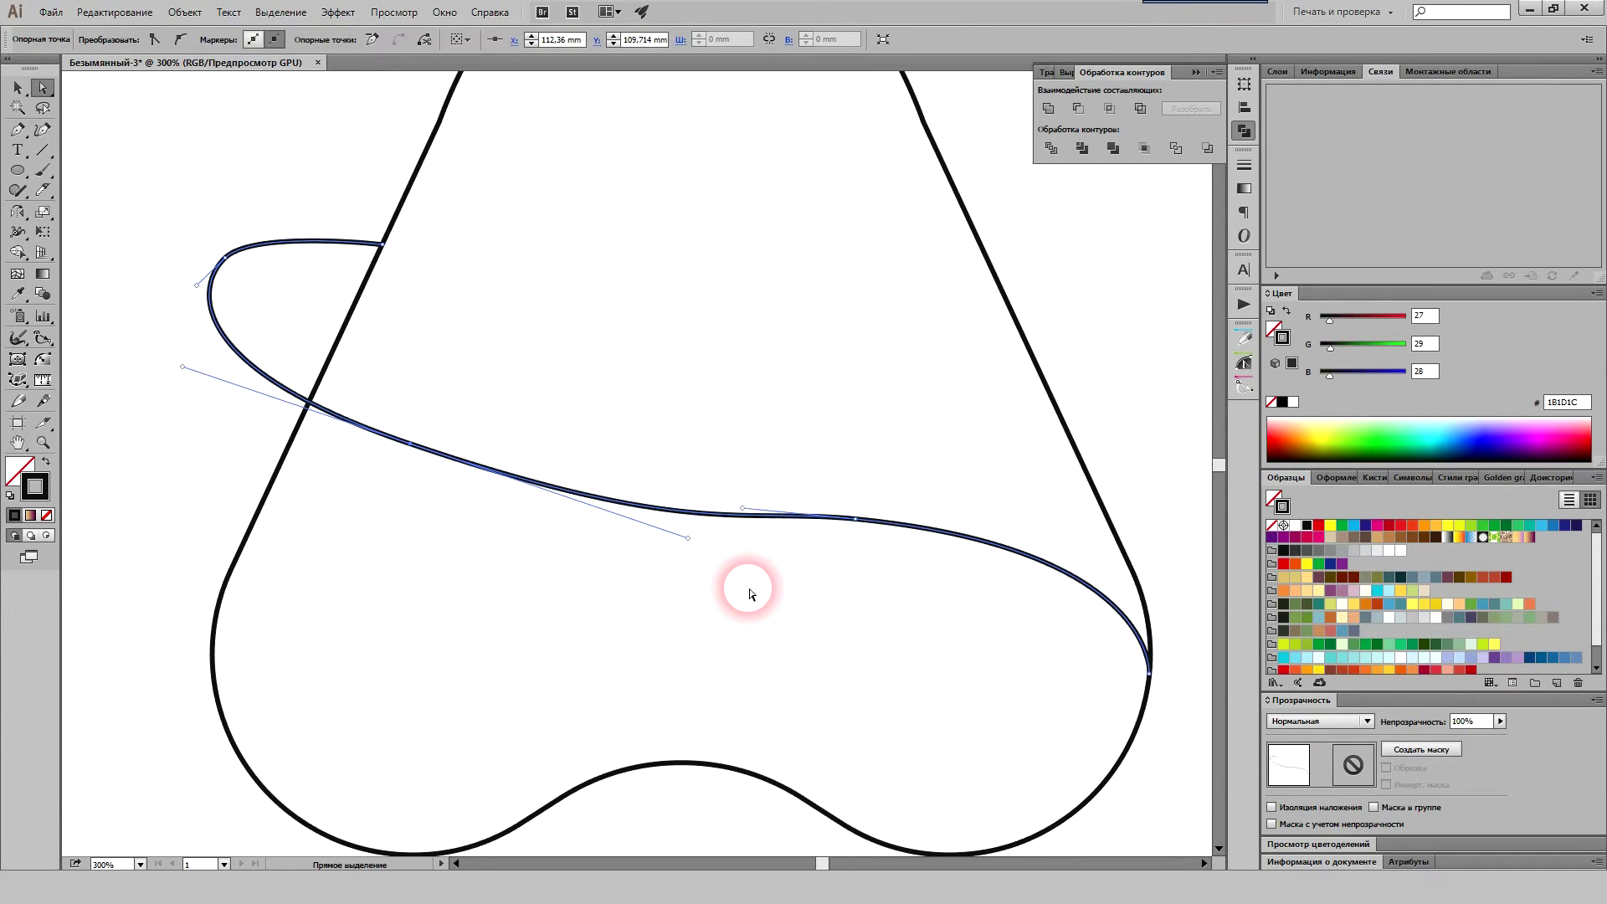
left_click(855, 519)
left_click(960, 530)
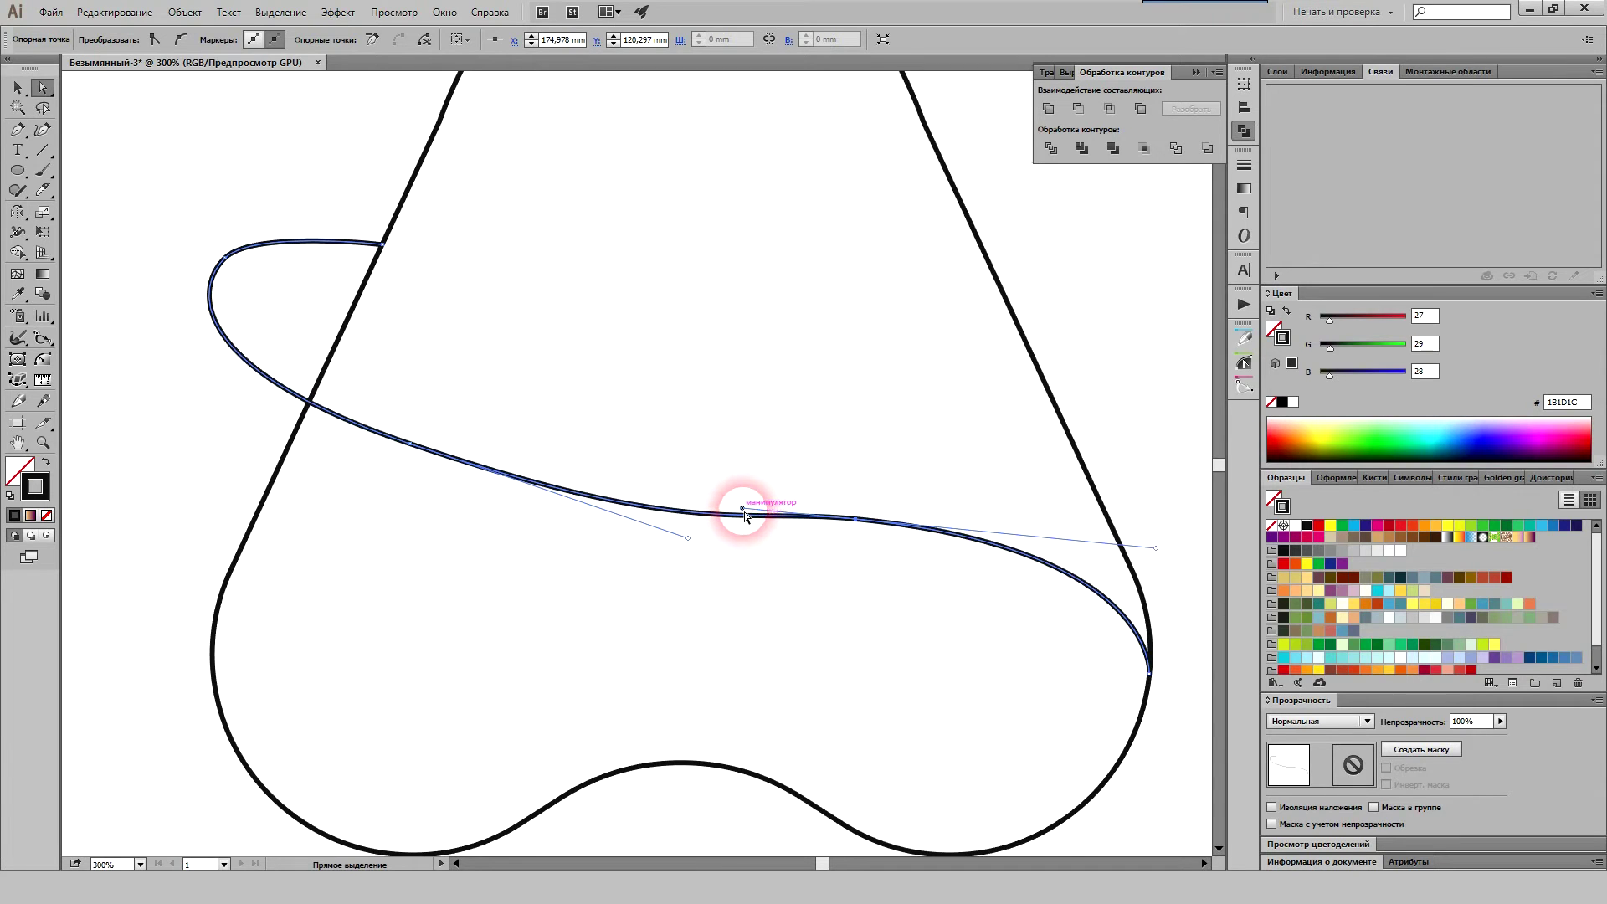
left_click_drag(743, 510, 749, 516)
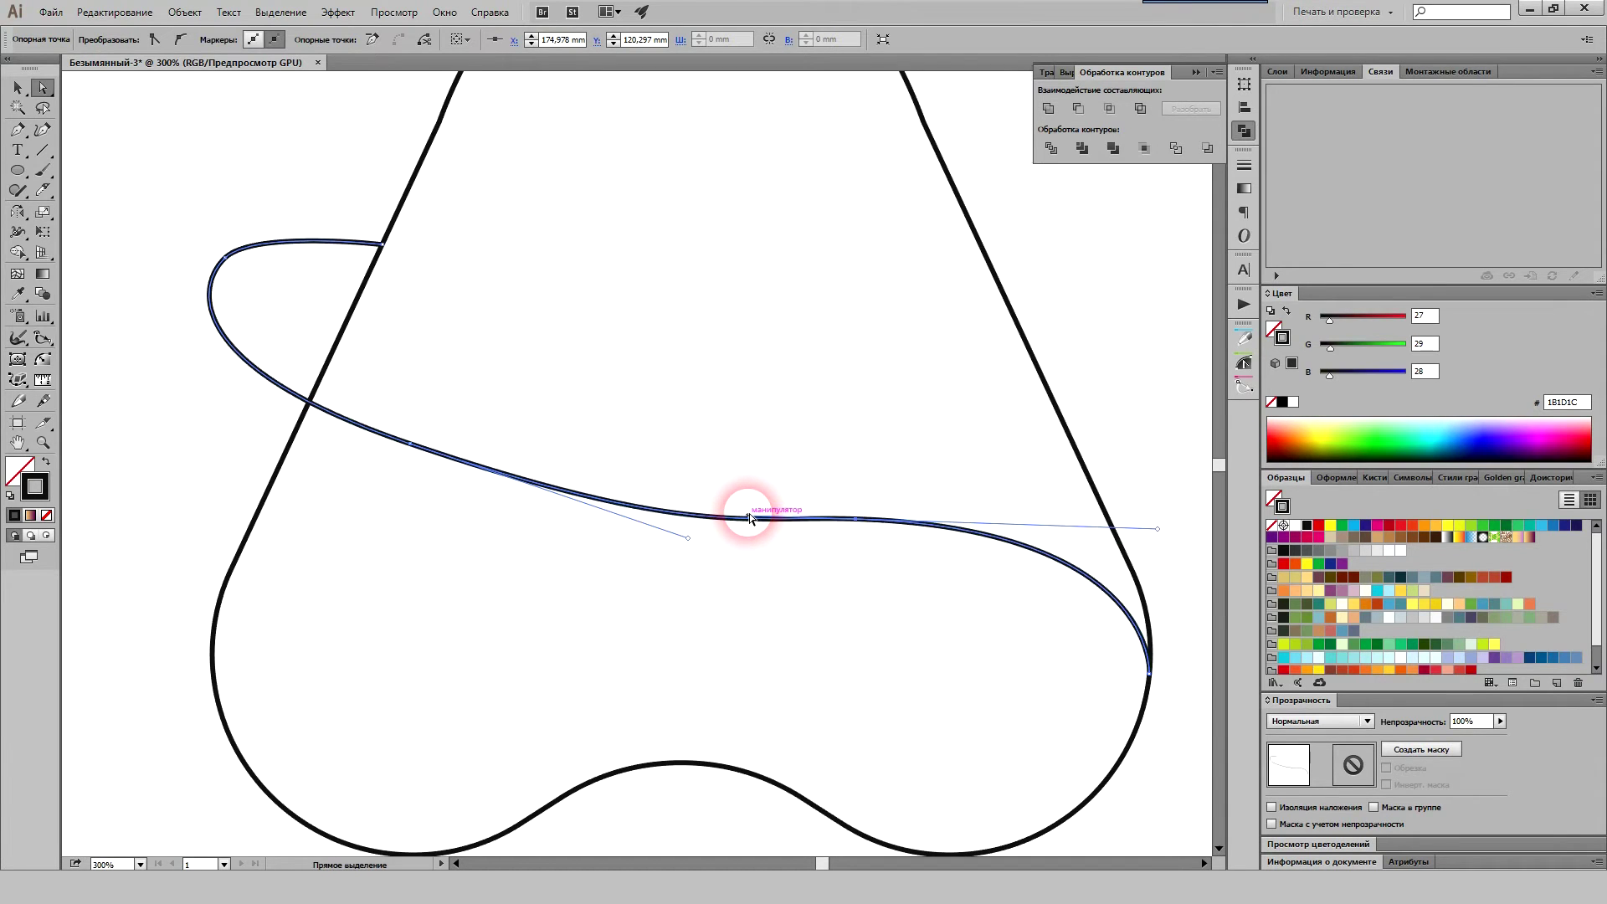
Step: Reshape the loop's top curve and deselect the finished wavy line
scroll(748, 513, "up", 2)
scroll(664, 466, "left", 5)
left_click(398, 326)
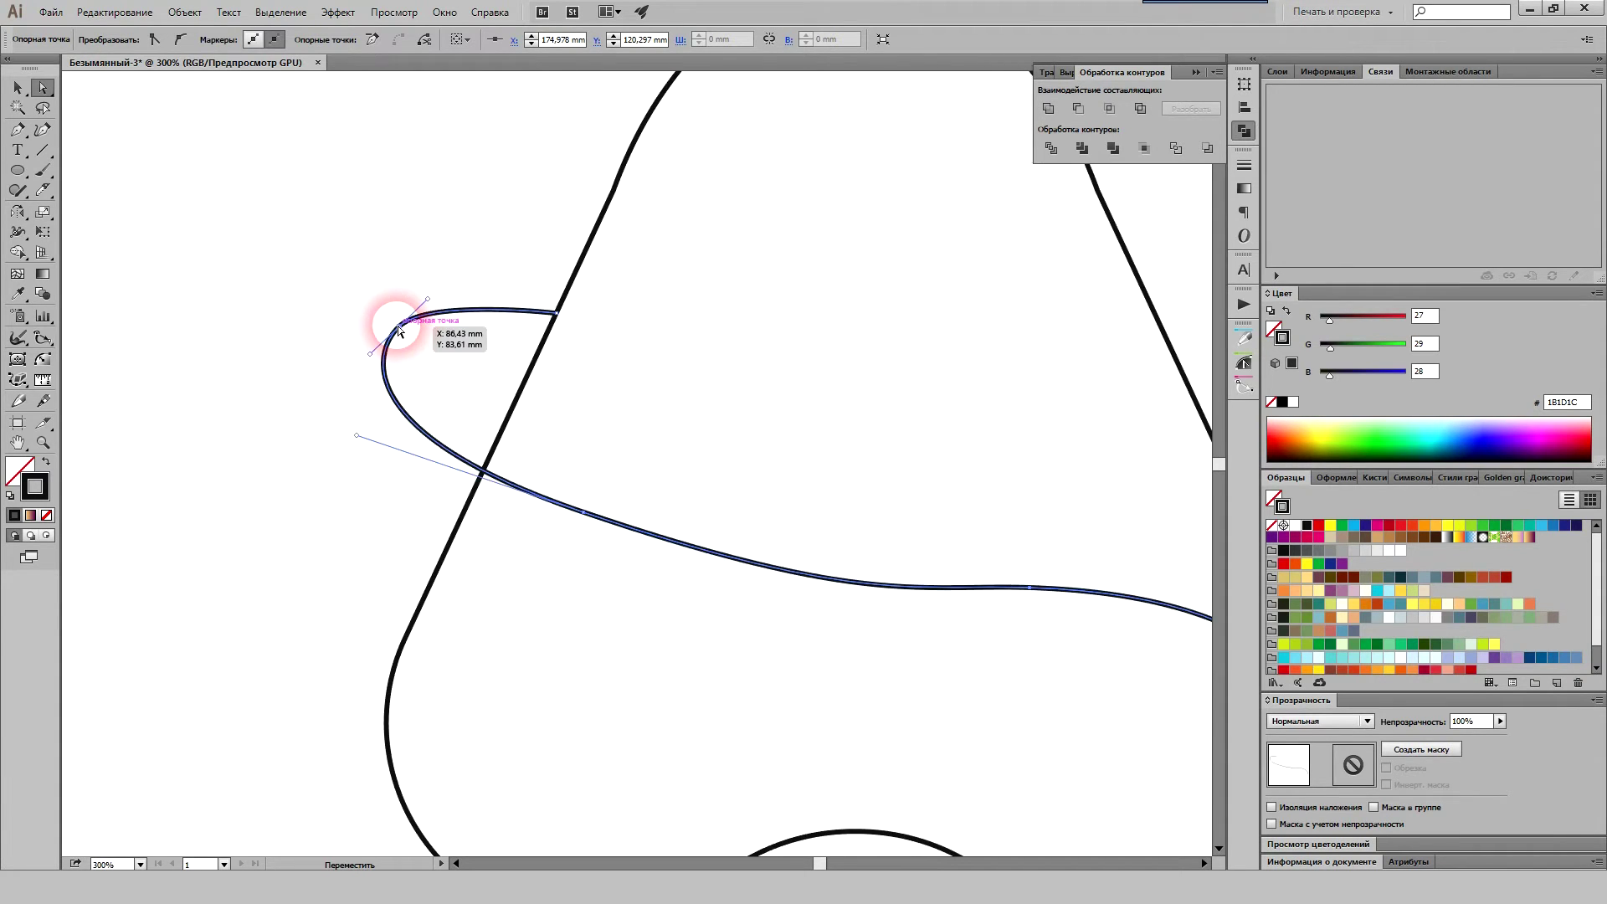
left_click_drag(434, 300, 453, 295)
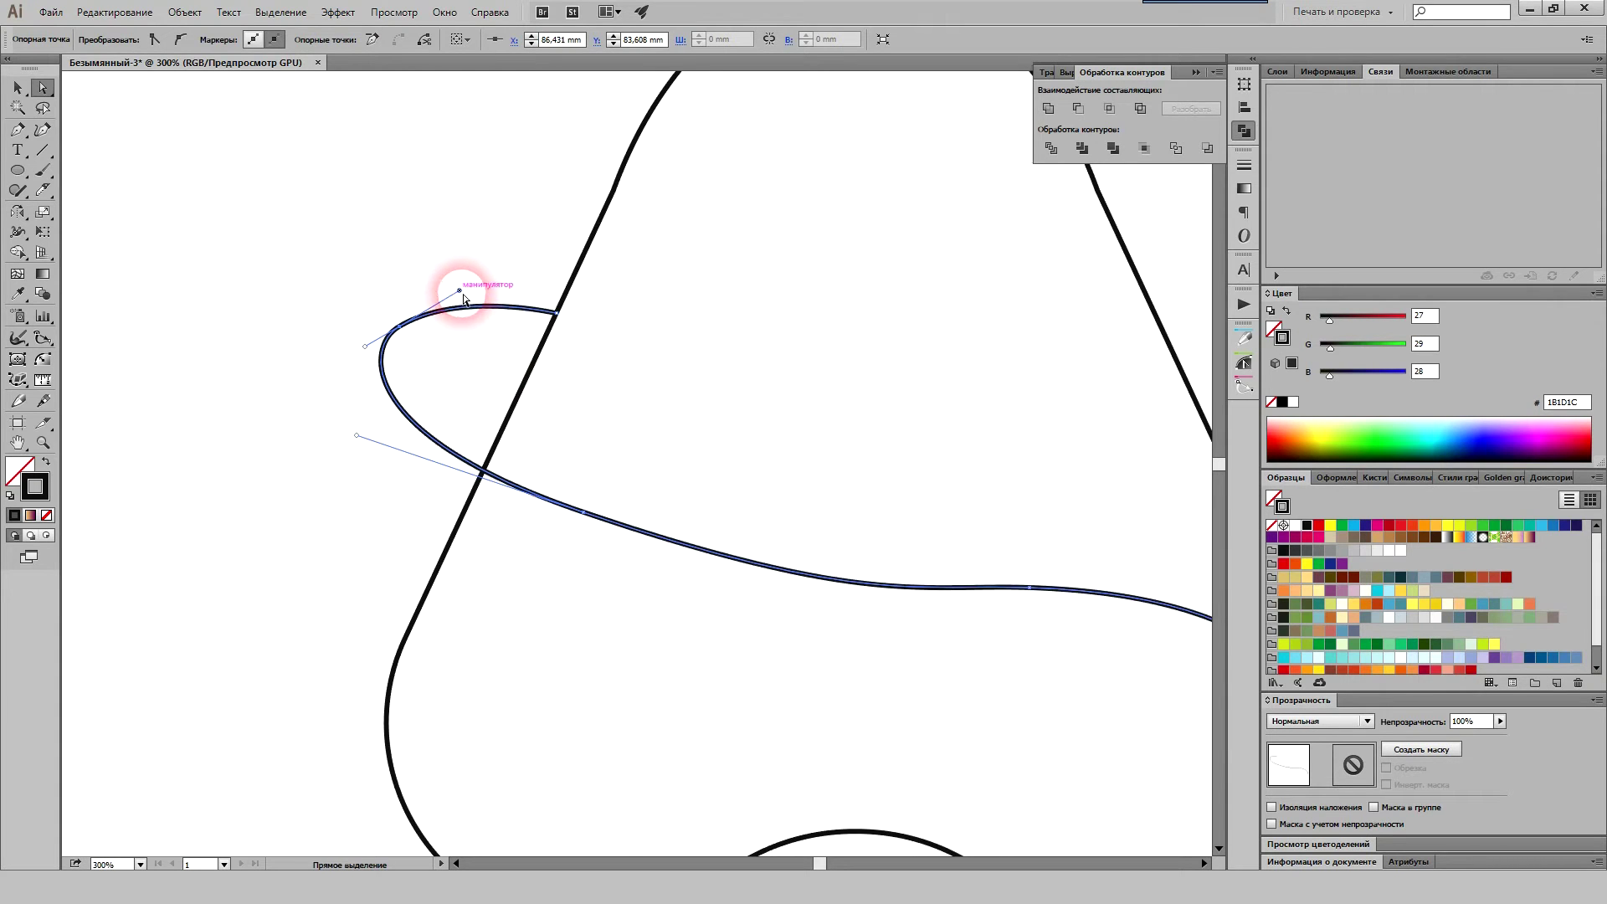
left_click_drag(464, 293, 442, 303)
left_click(732, 521)
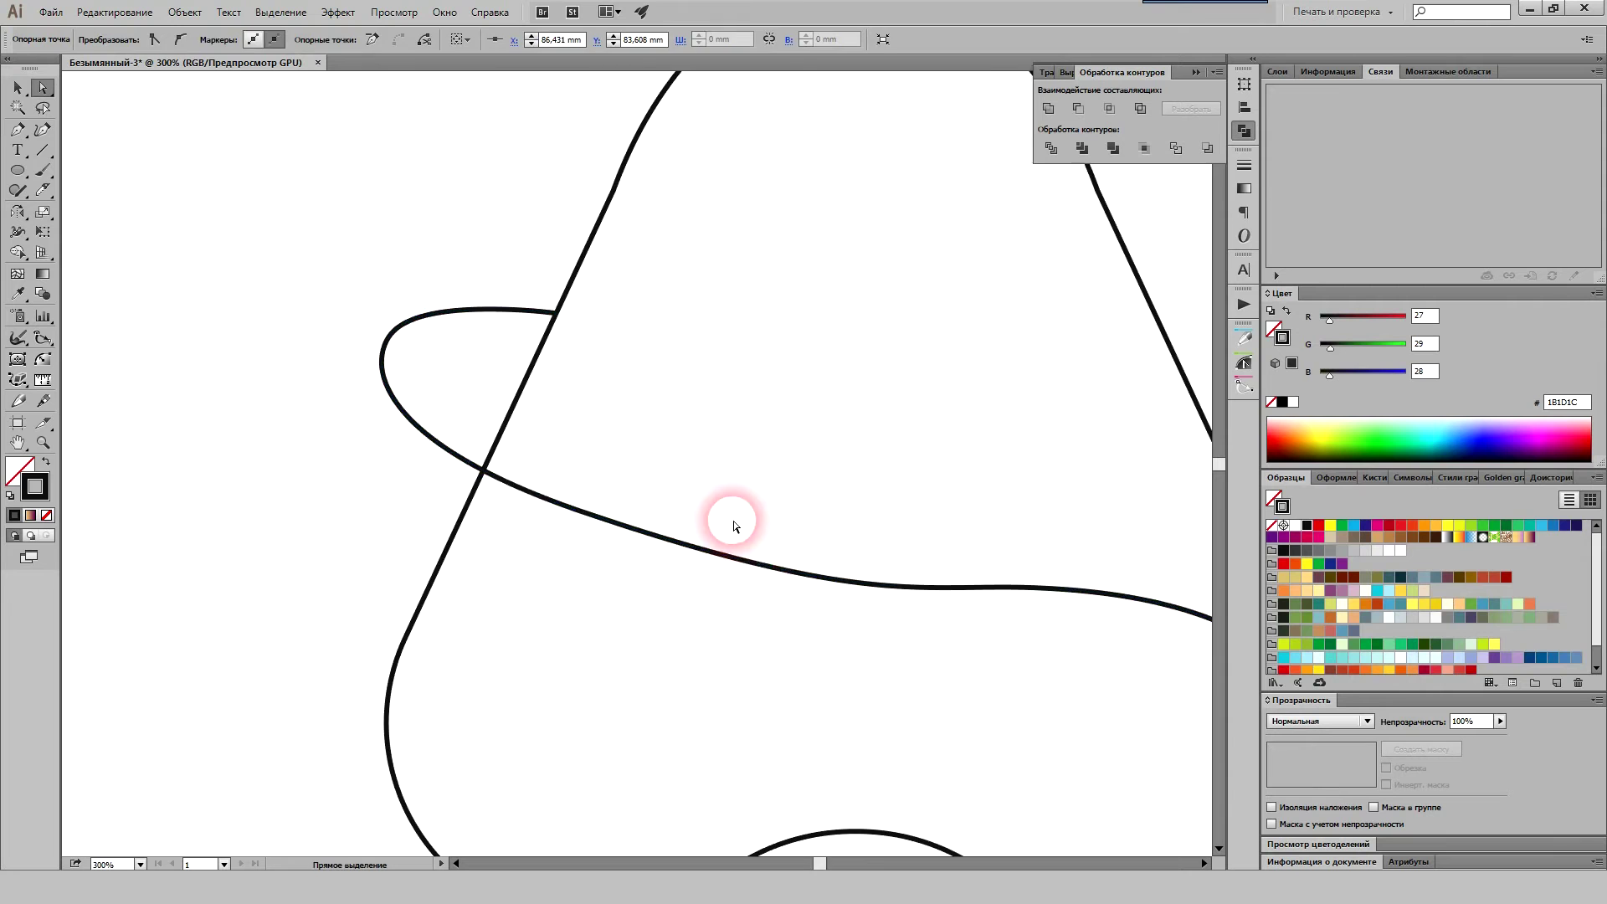
mouse_move(732, 520)
left_mouse_down()
mouse_move(632, 477)
mouse_move(650, 474)
left_mouse_up()
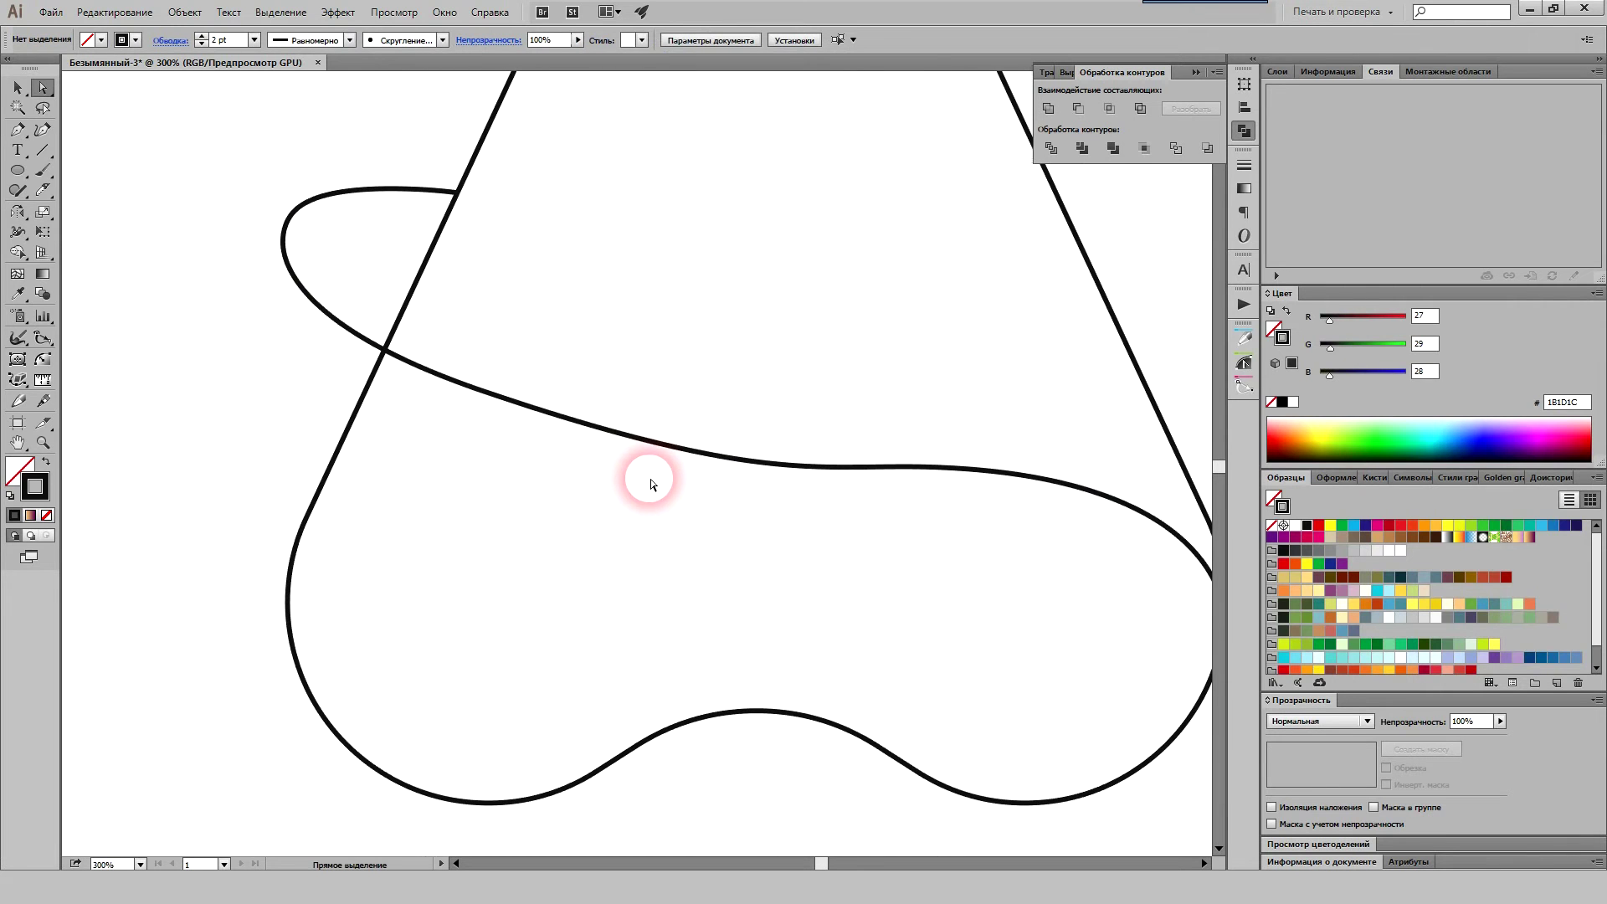
Step: Draw a curved Pen path up the hat's left outline ending at the top loop
left_click(17, 131)
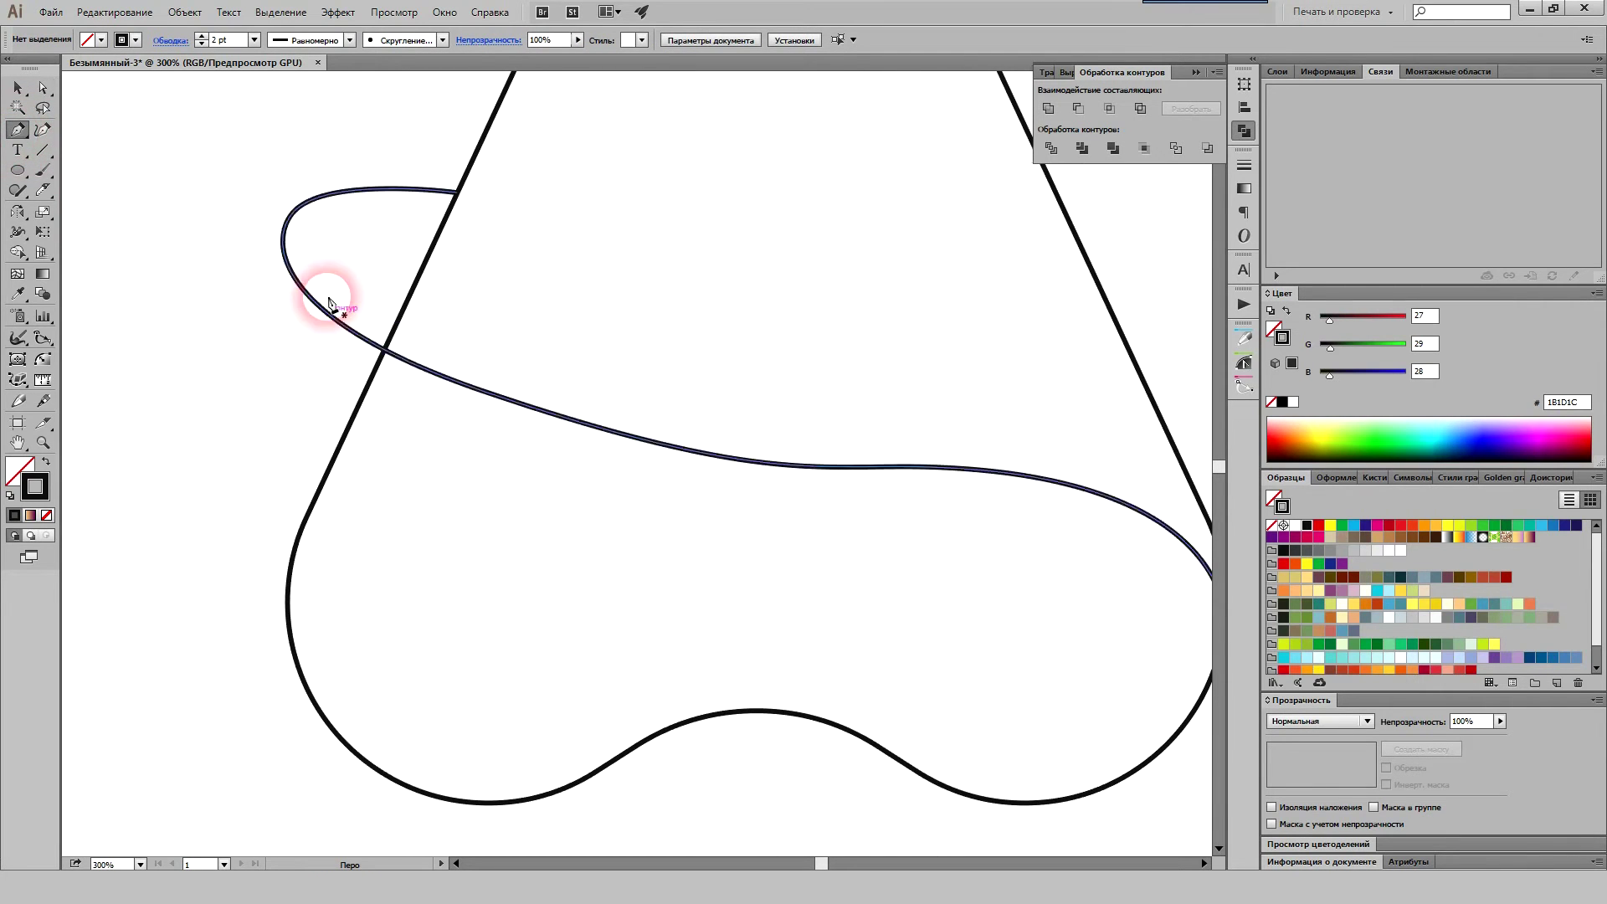
left_click(292, 561)
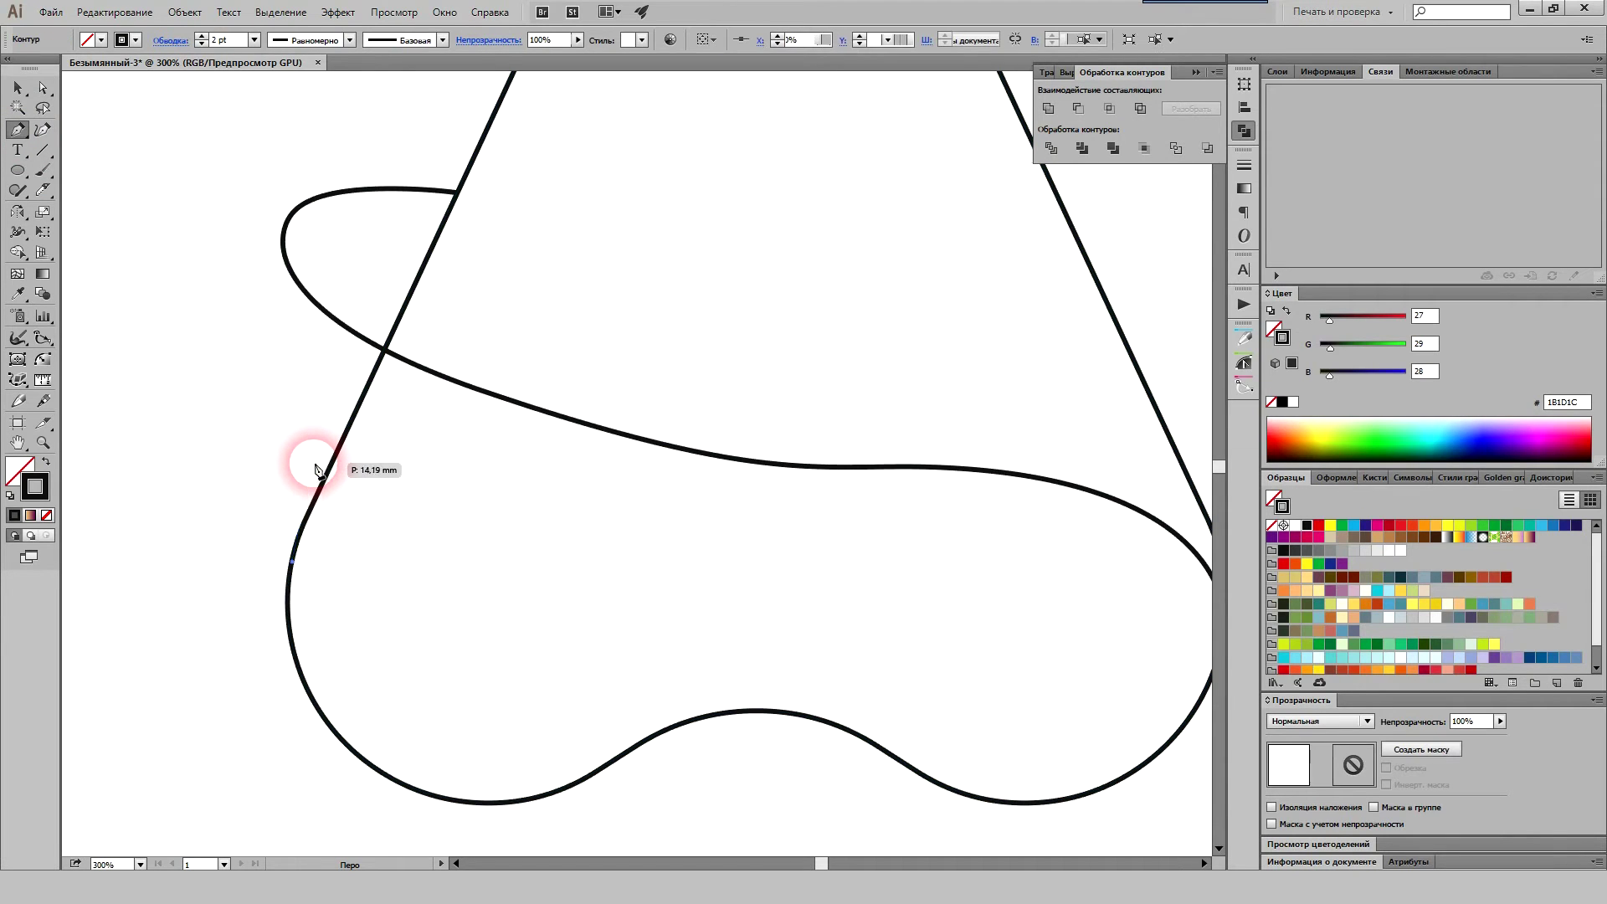
left_click_drag(313, 462, 311, 431)
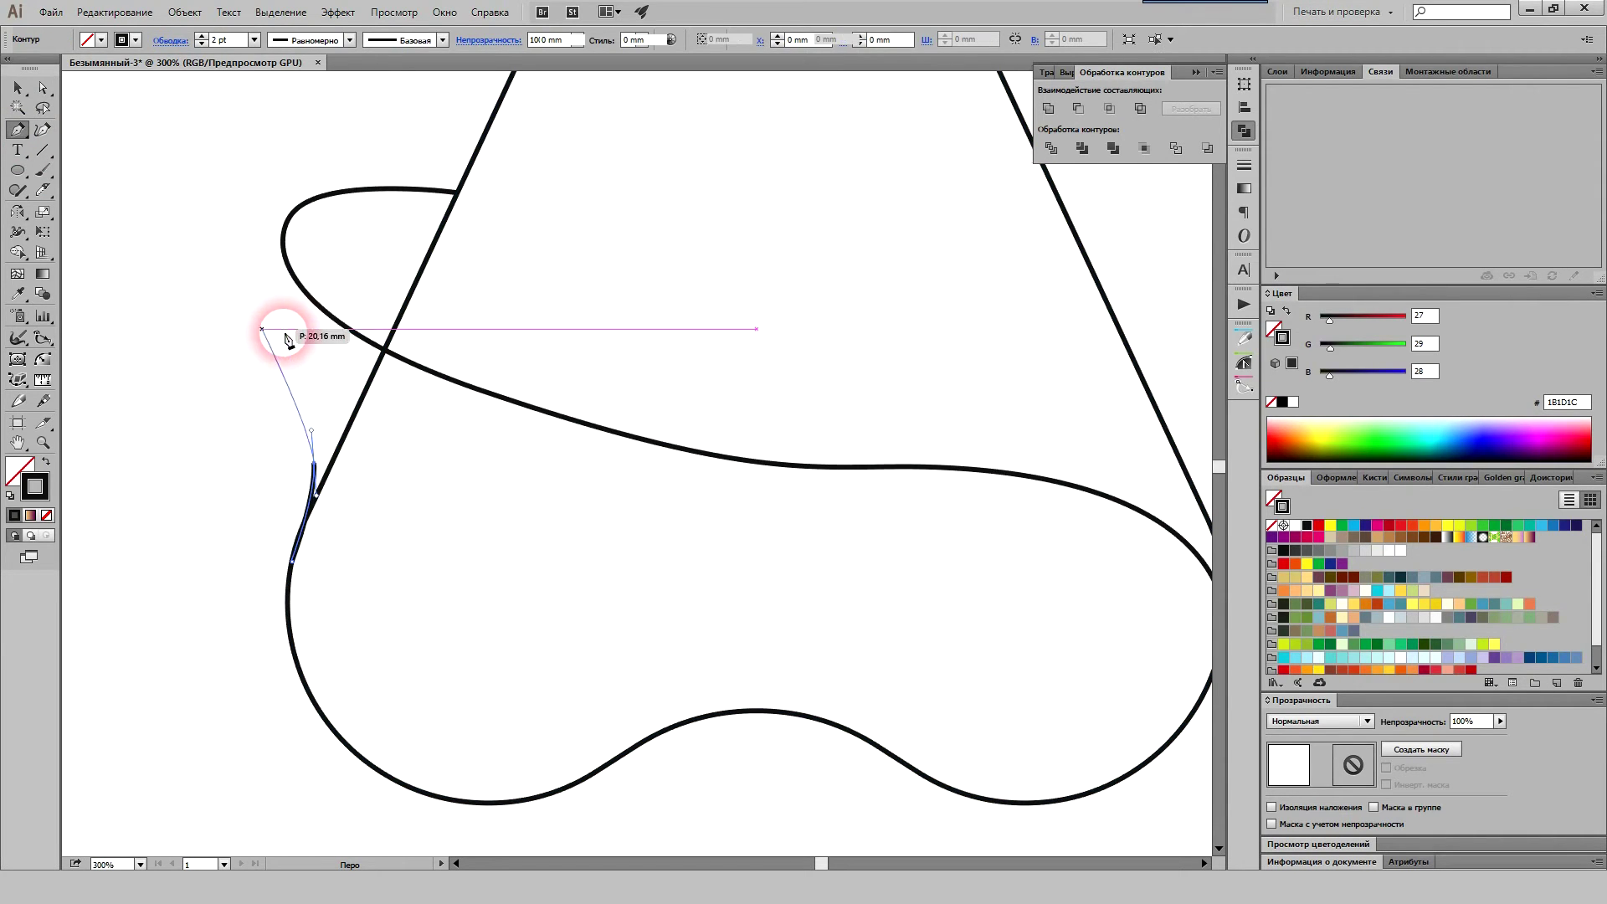
left_click_drag(282, 340, 279, 288)
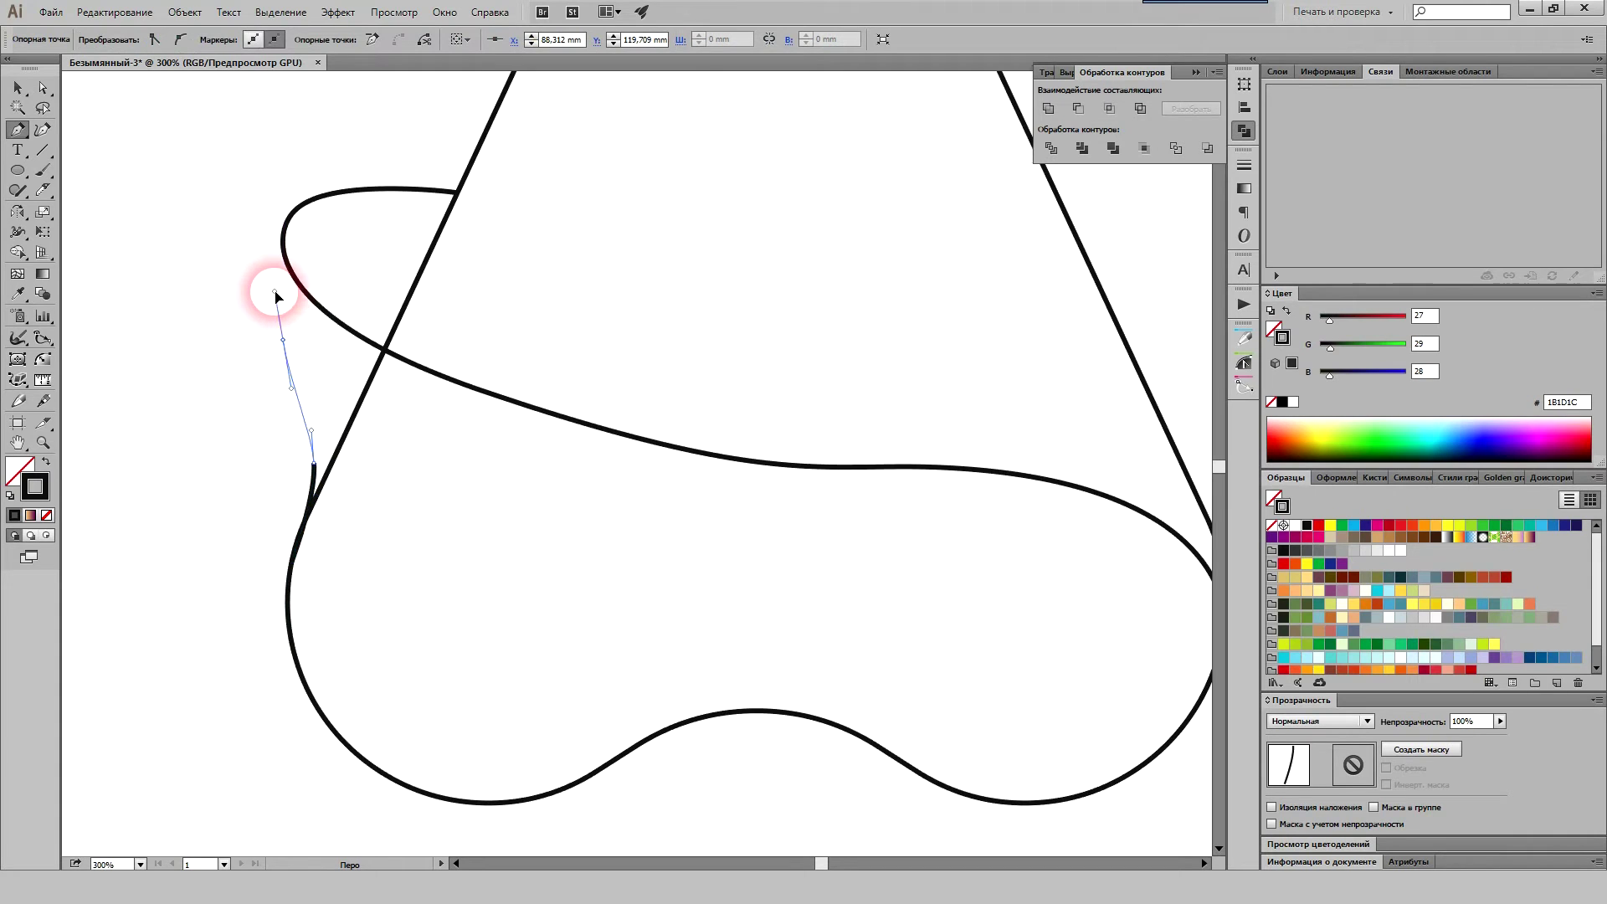
left_click(284, 235)
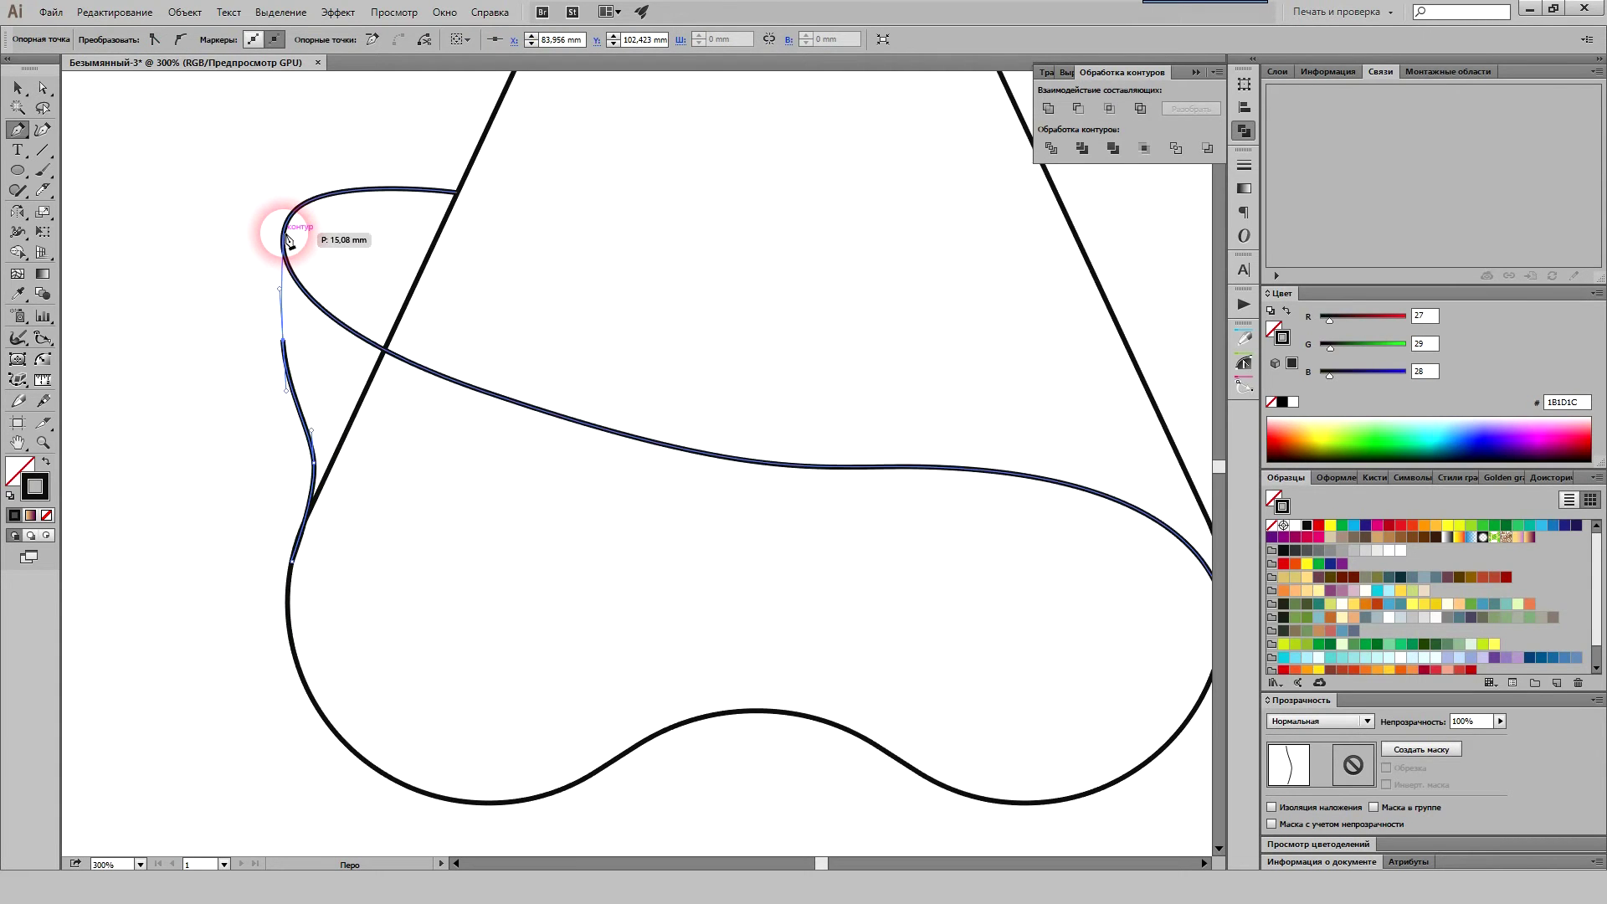
scroll(250, 303, "up", 1)
Step: Move the left curve's anchors and handles so it sweeps smoothly into a brim-like loop
key("a")
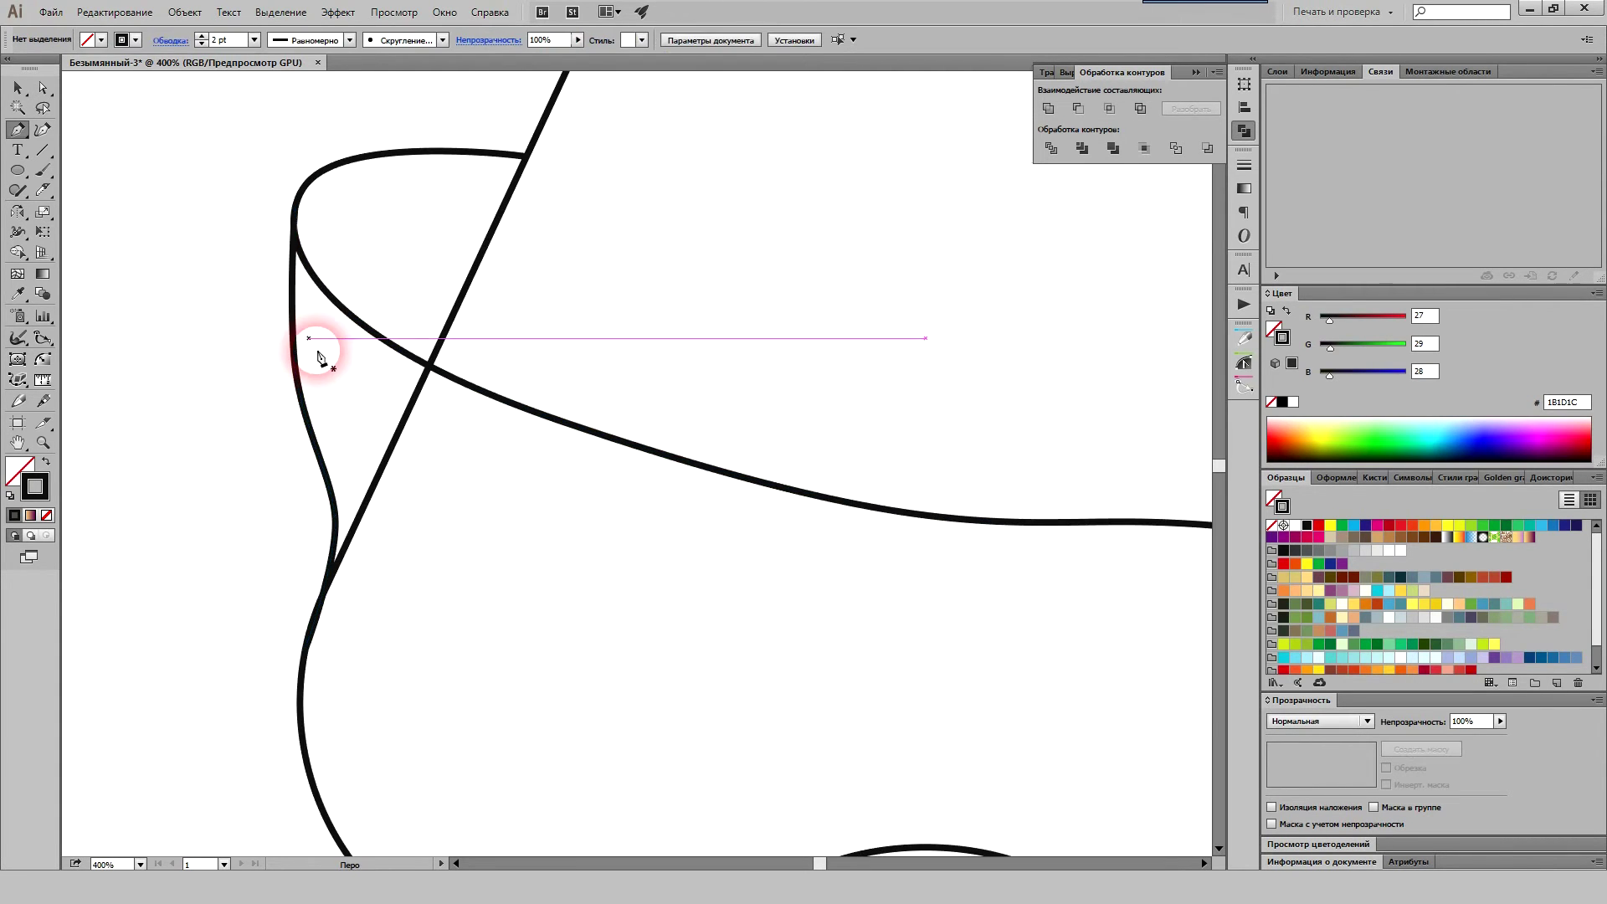
left_click(295, 353)
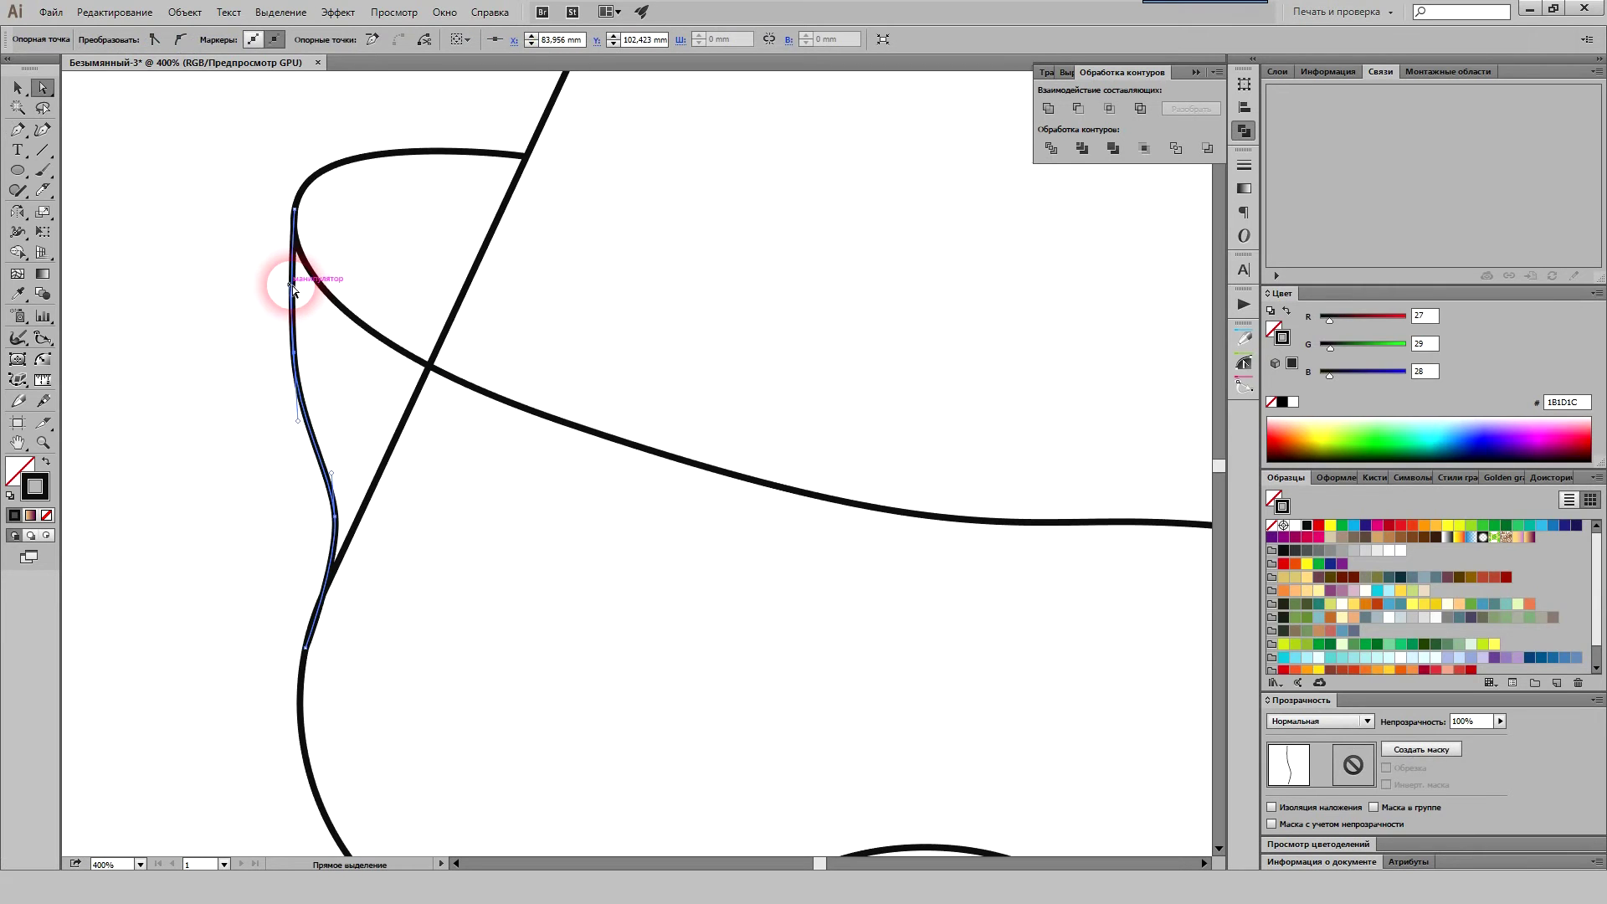
left_click_drag(292, 286, 283, 290)
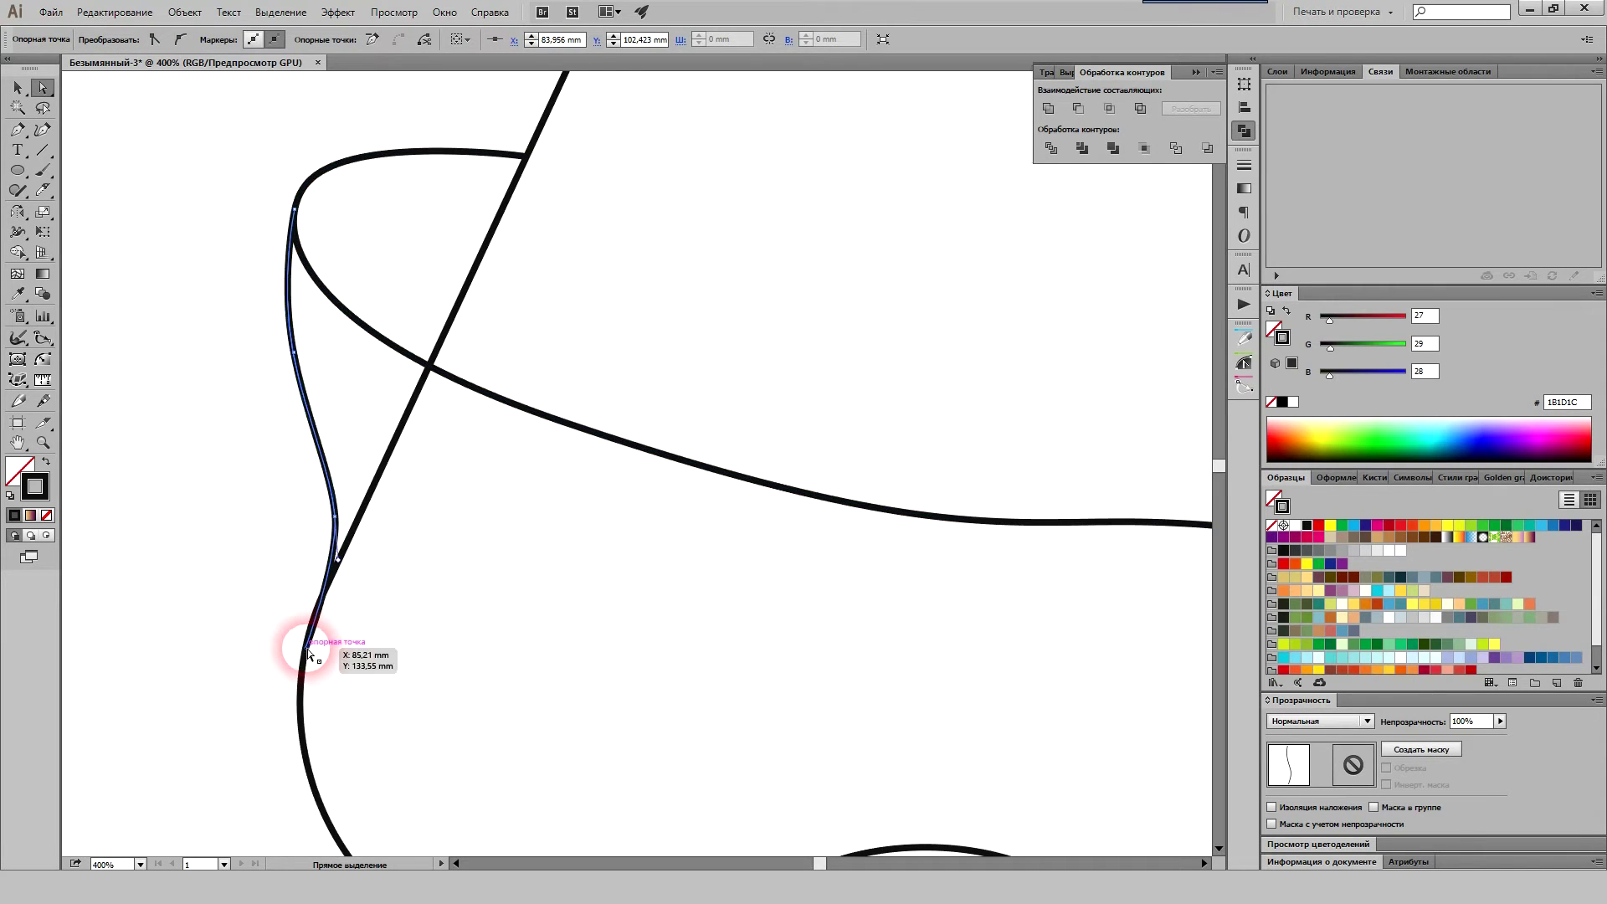
scroll(308, 653, "up", 2)
left_click_drag(302, 648, 319, 599)
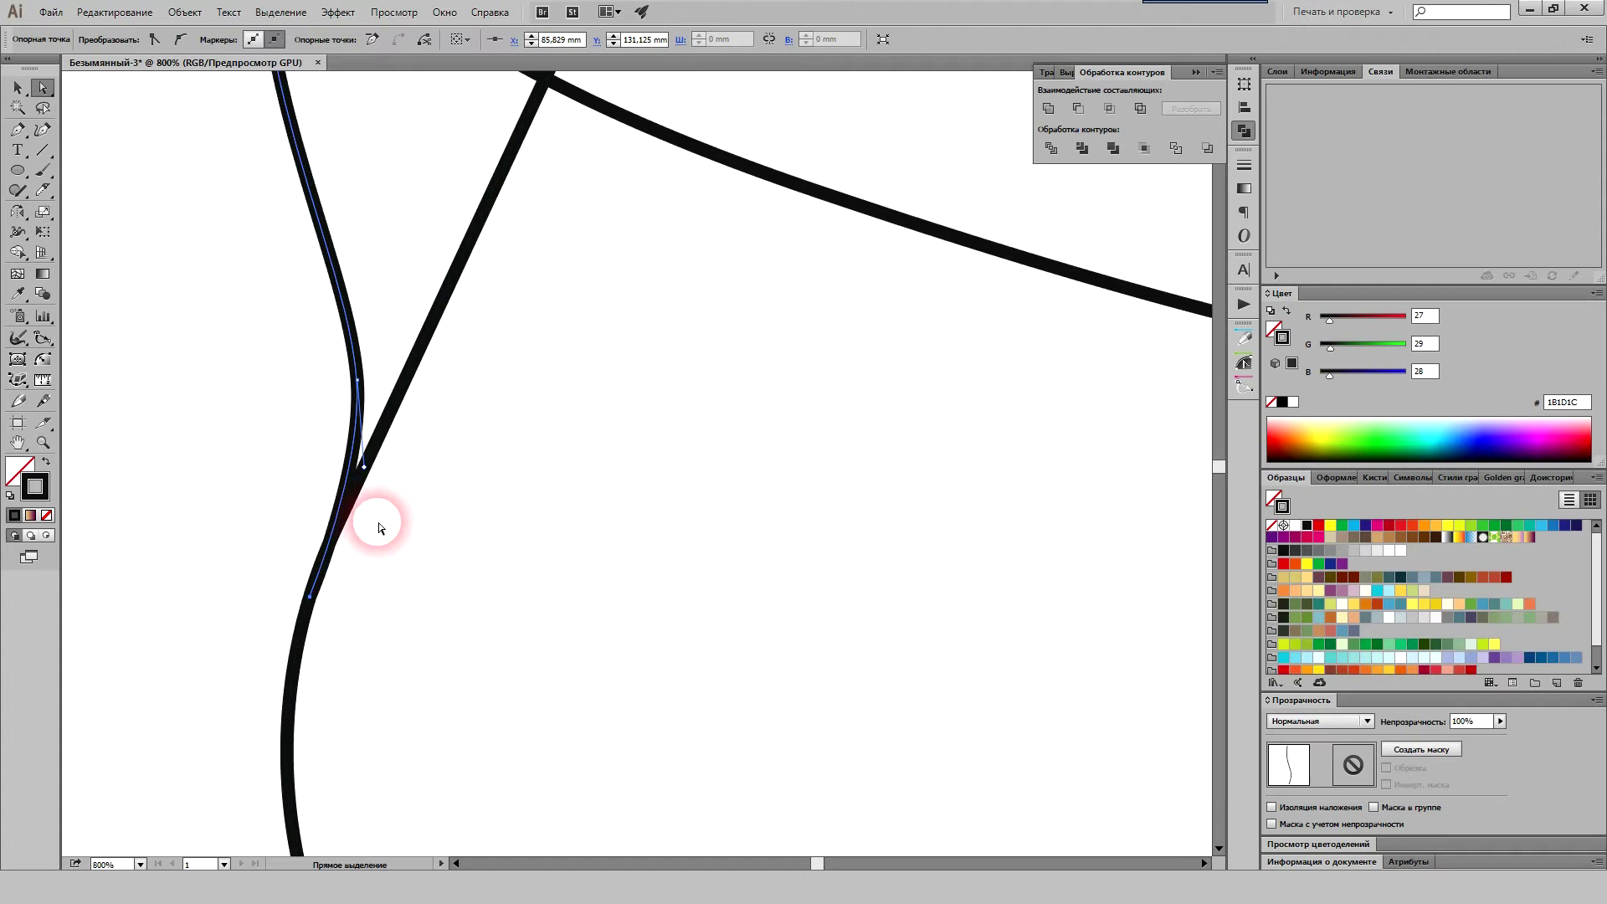
left_click_drag(358, 384, 357, 267)
left_click(305, 384)
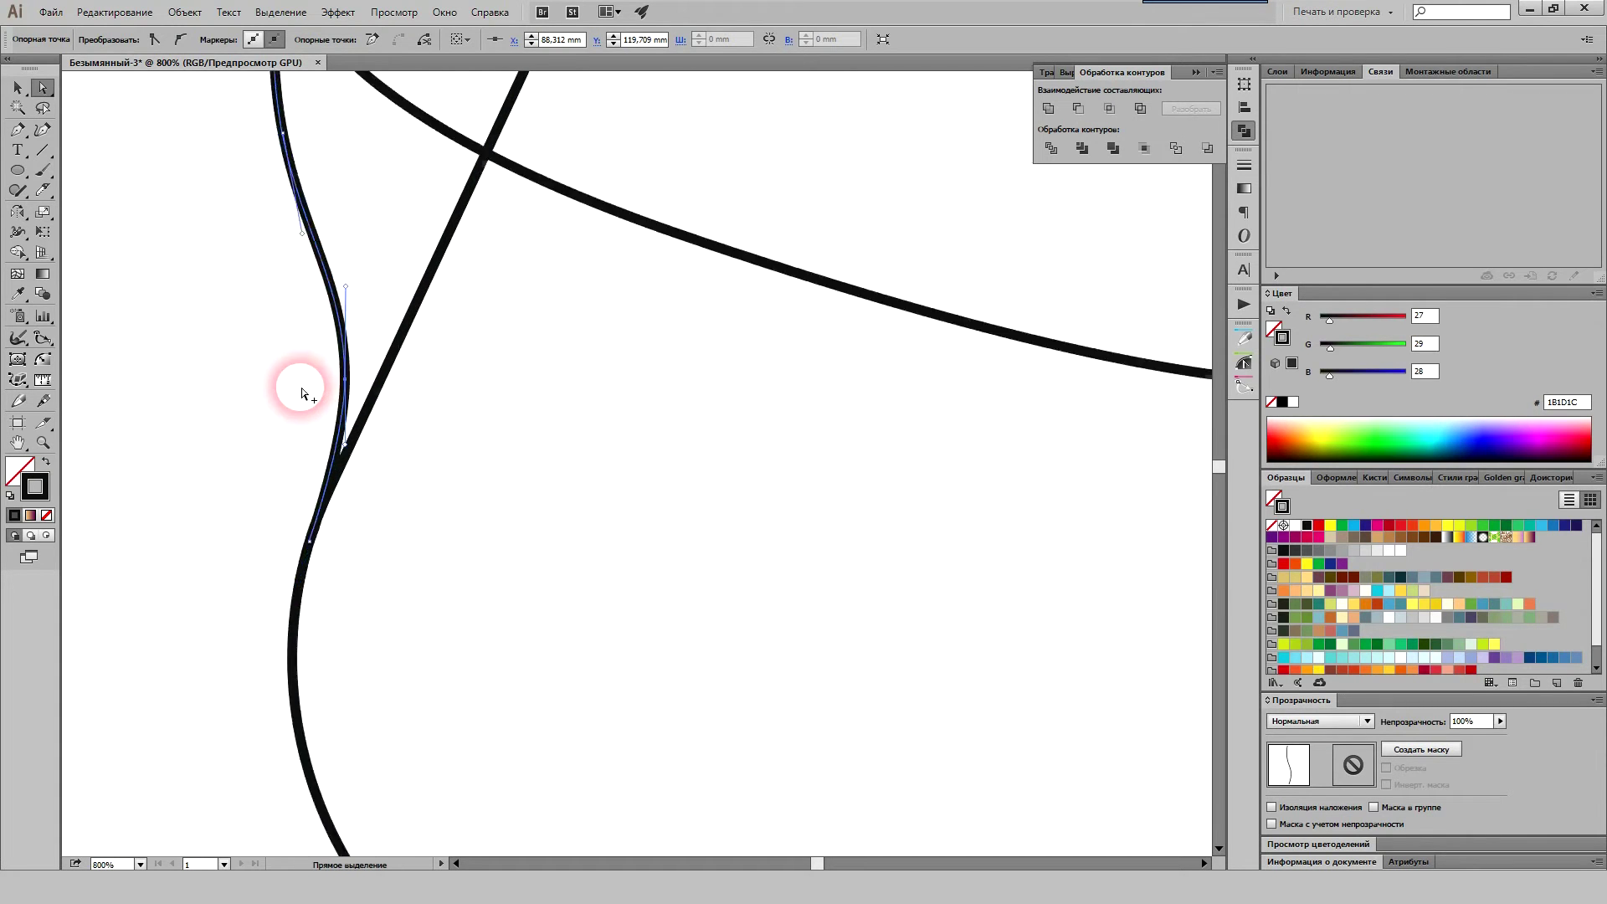
key("ctrl+minus")
key("ctrl+minus")
key("ctrl+minus")
left_click_drag(521, 555, 372, 688)
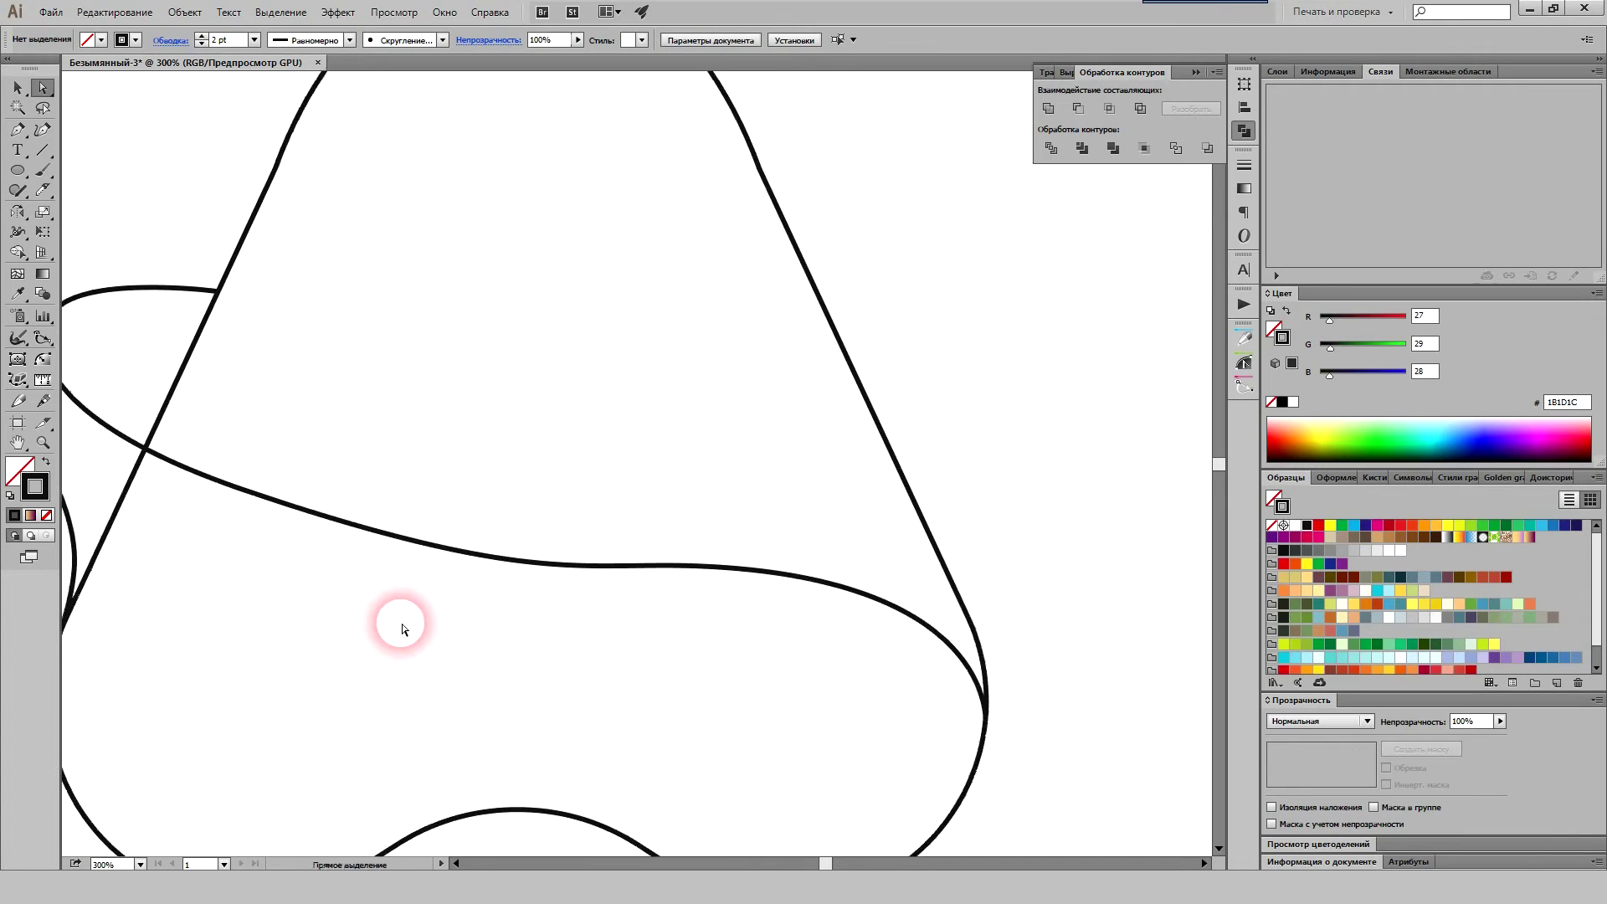
mouse_move(401, 621)
left_mouse_down()
mouse_move(492, 756)
mouse_move(631, 645)
left_mouse_up()
Step: Draw a curved band from the hat's left edge that curls into a loop on the right
left_click(42, 152)
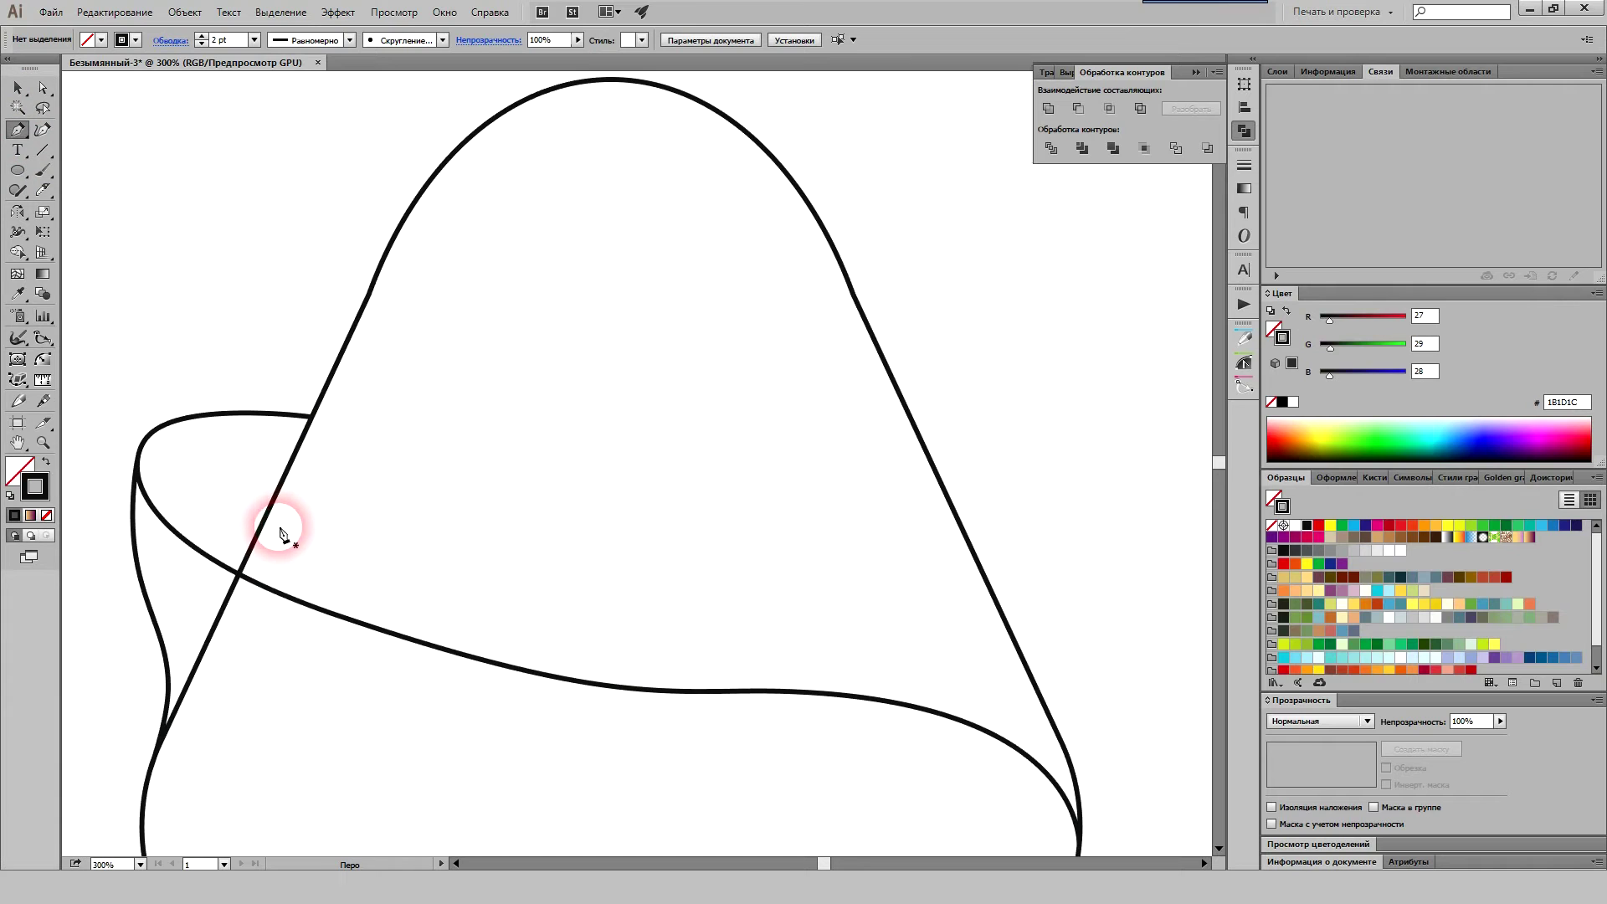
left_click(221, 613)
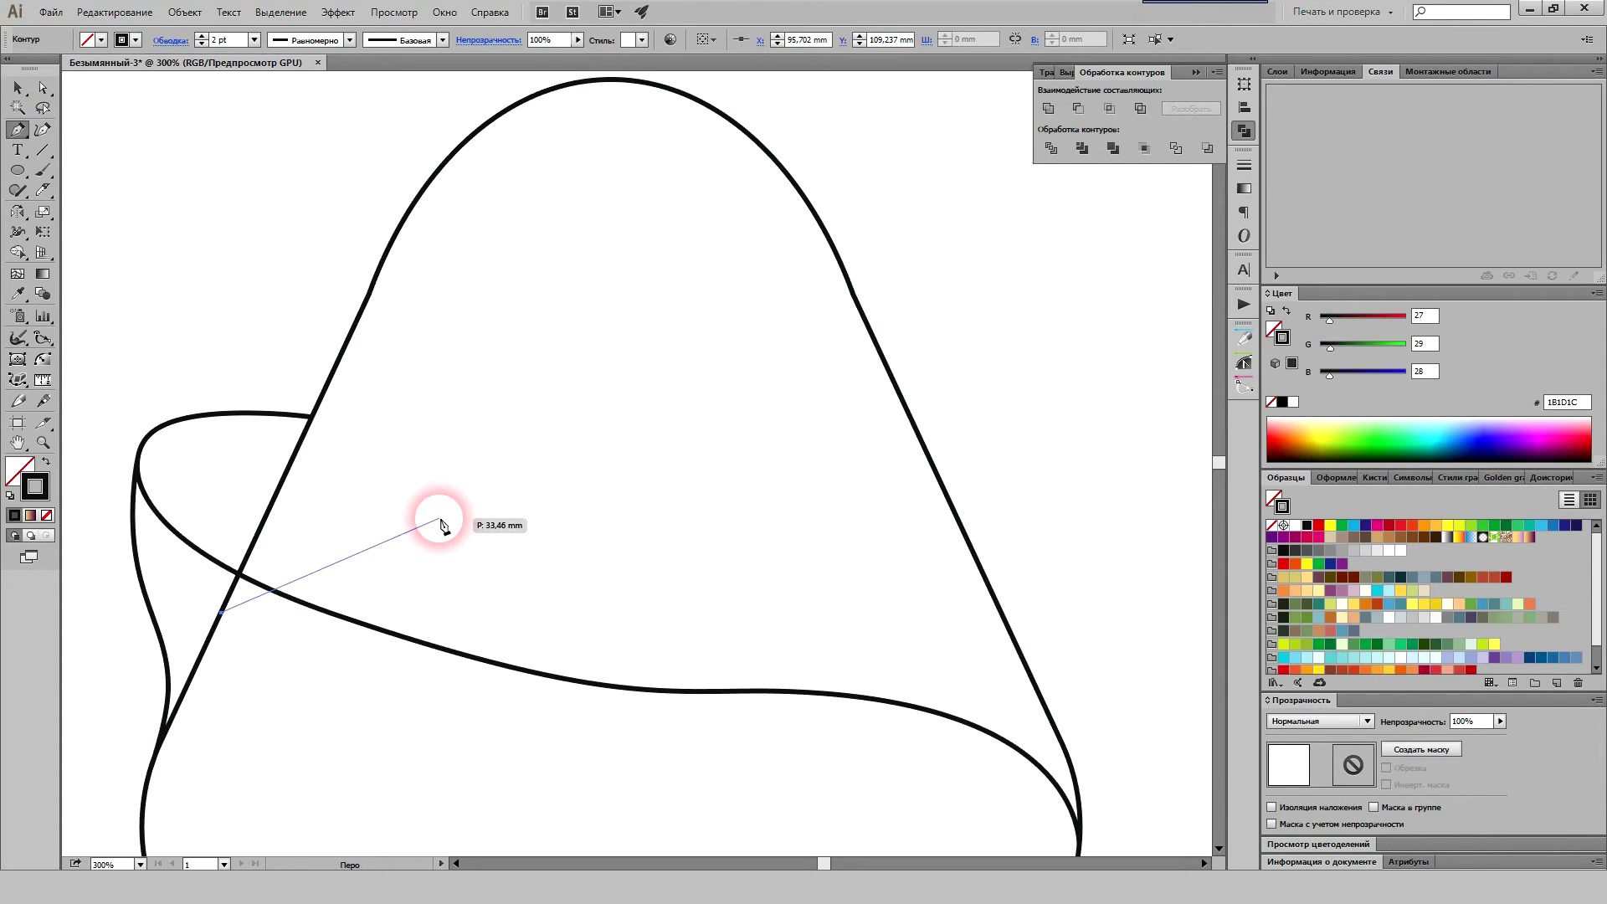
left_click_drag(422, 508, 559, 460)
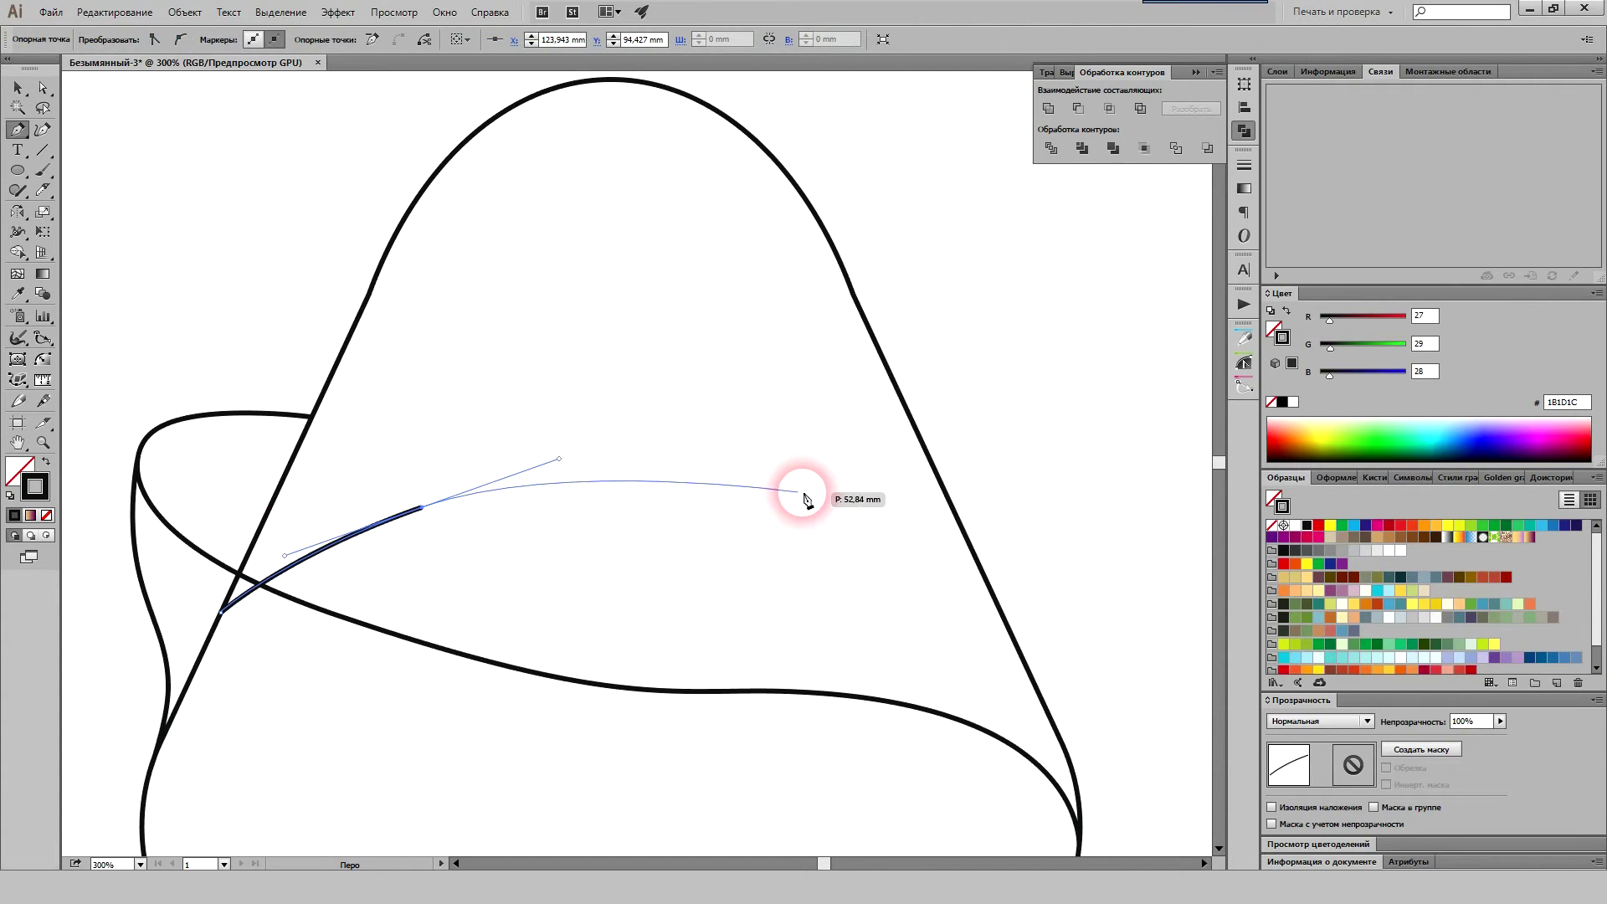
left_click_drag(803, 492, 902, 498)
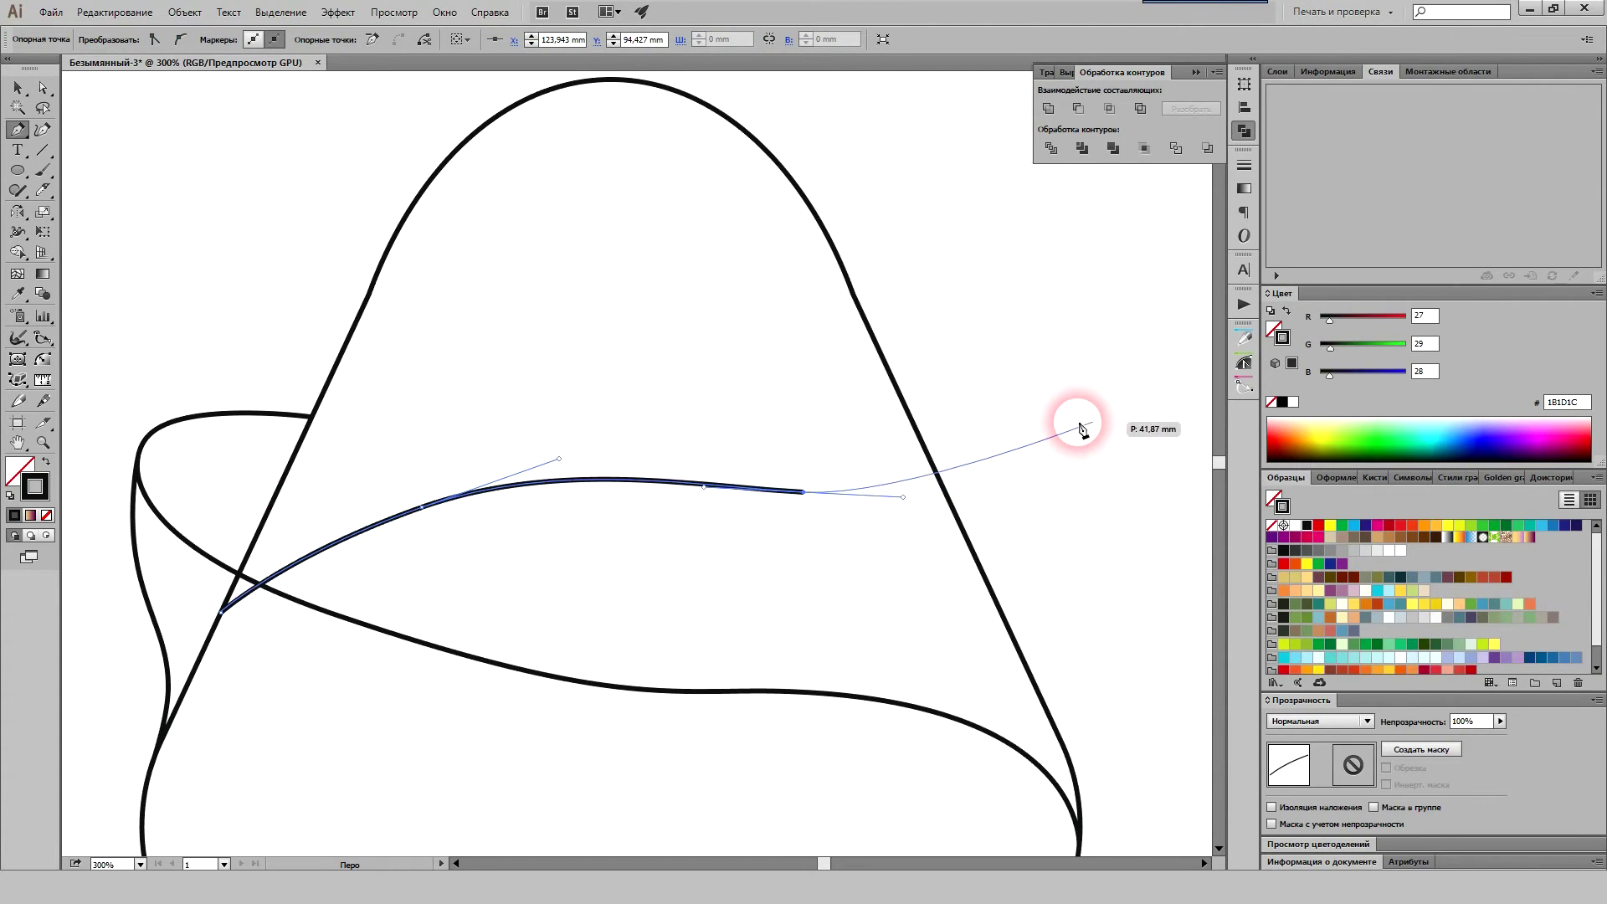
left_click_drag(1075, 413, 1097, 367)
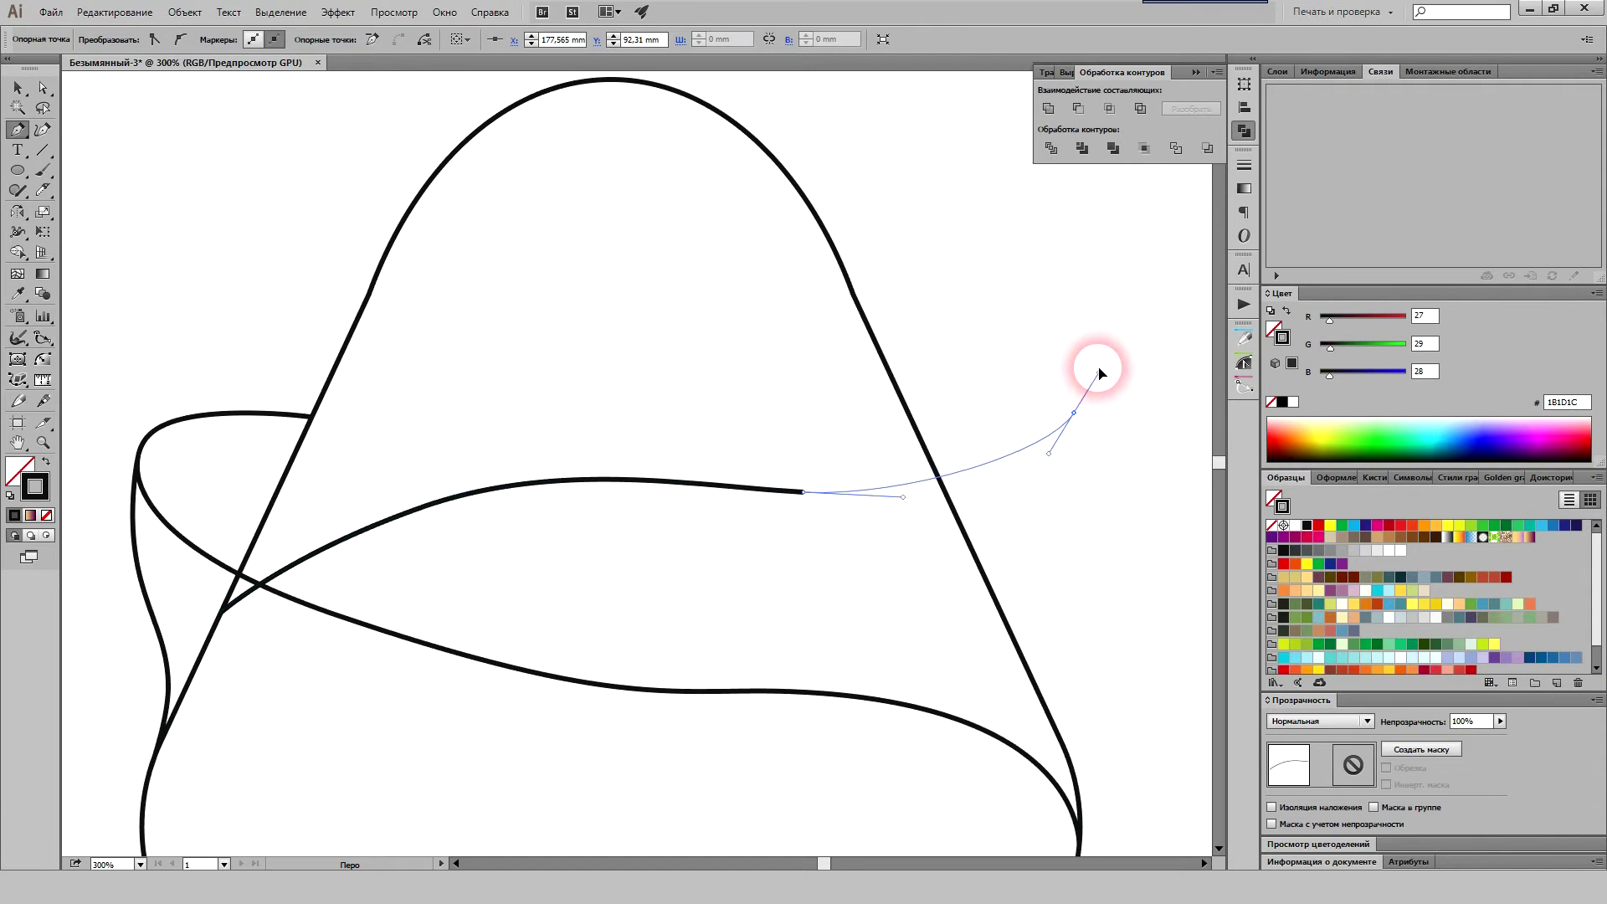
left_click(880, 352)
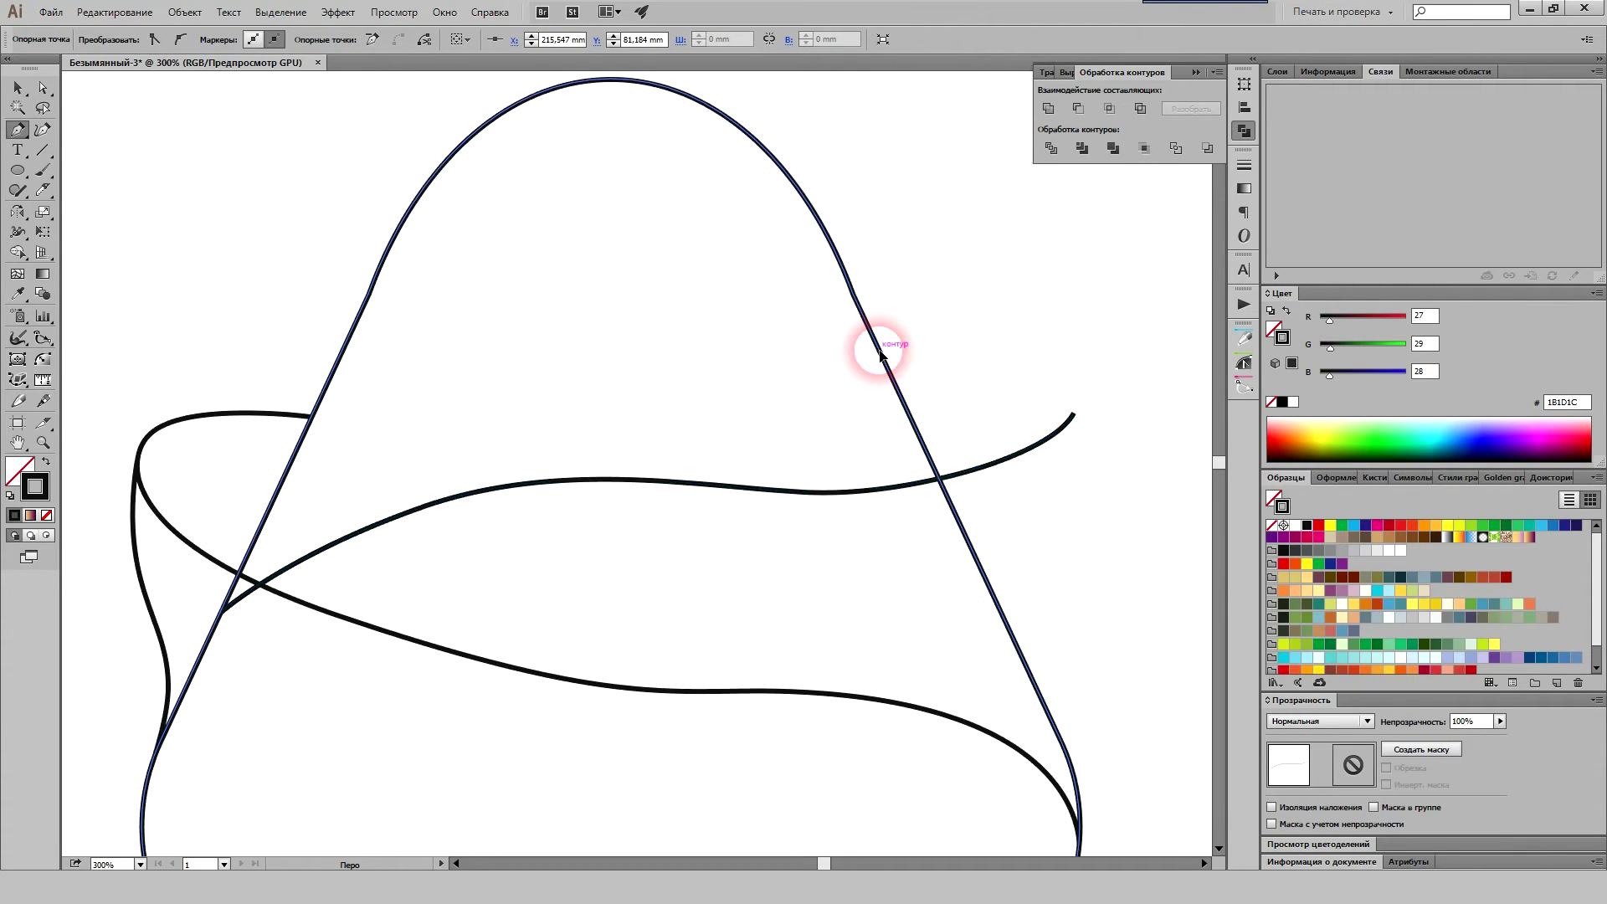
Step: Round out the band's right loop by dragging its outer anchor's handle
left_click(1074, 412, "ctrl")
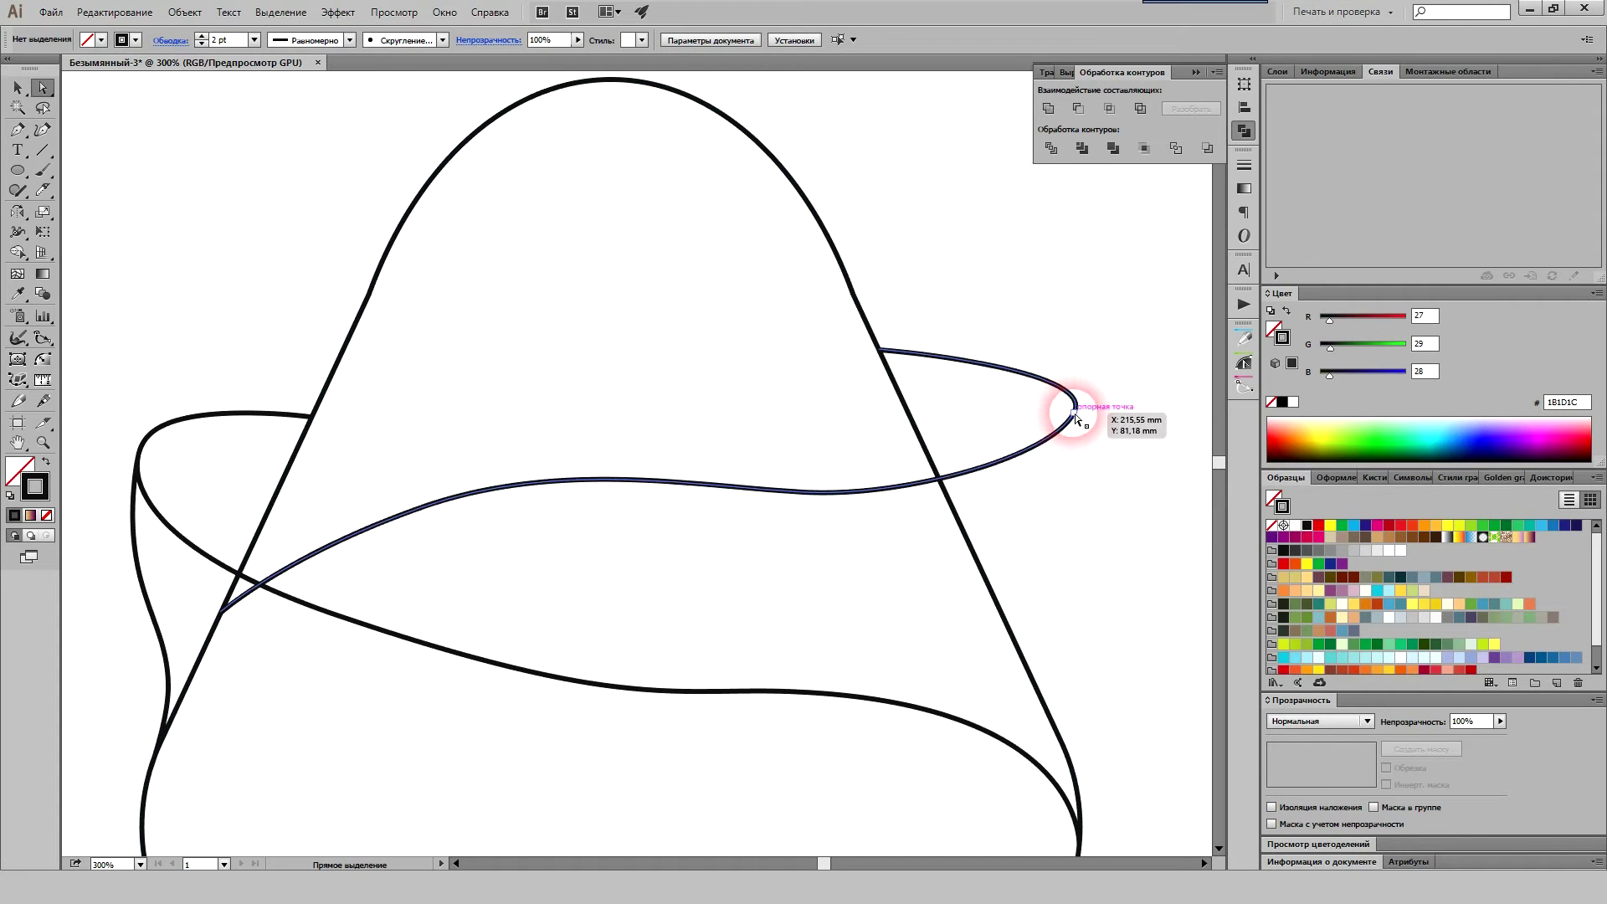
left_click_drag(1099, 371, 1099, 333)
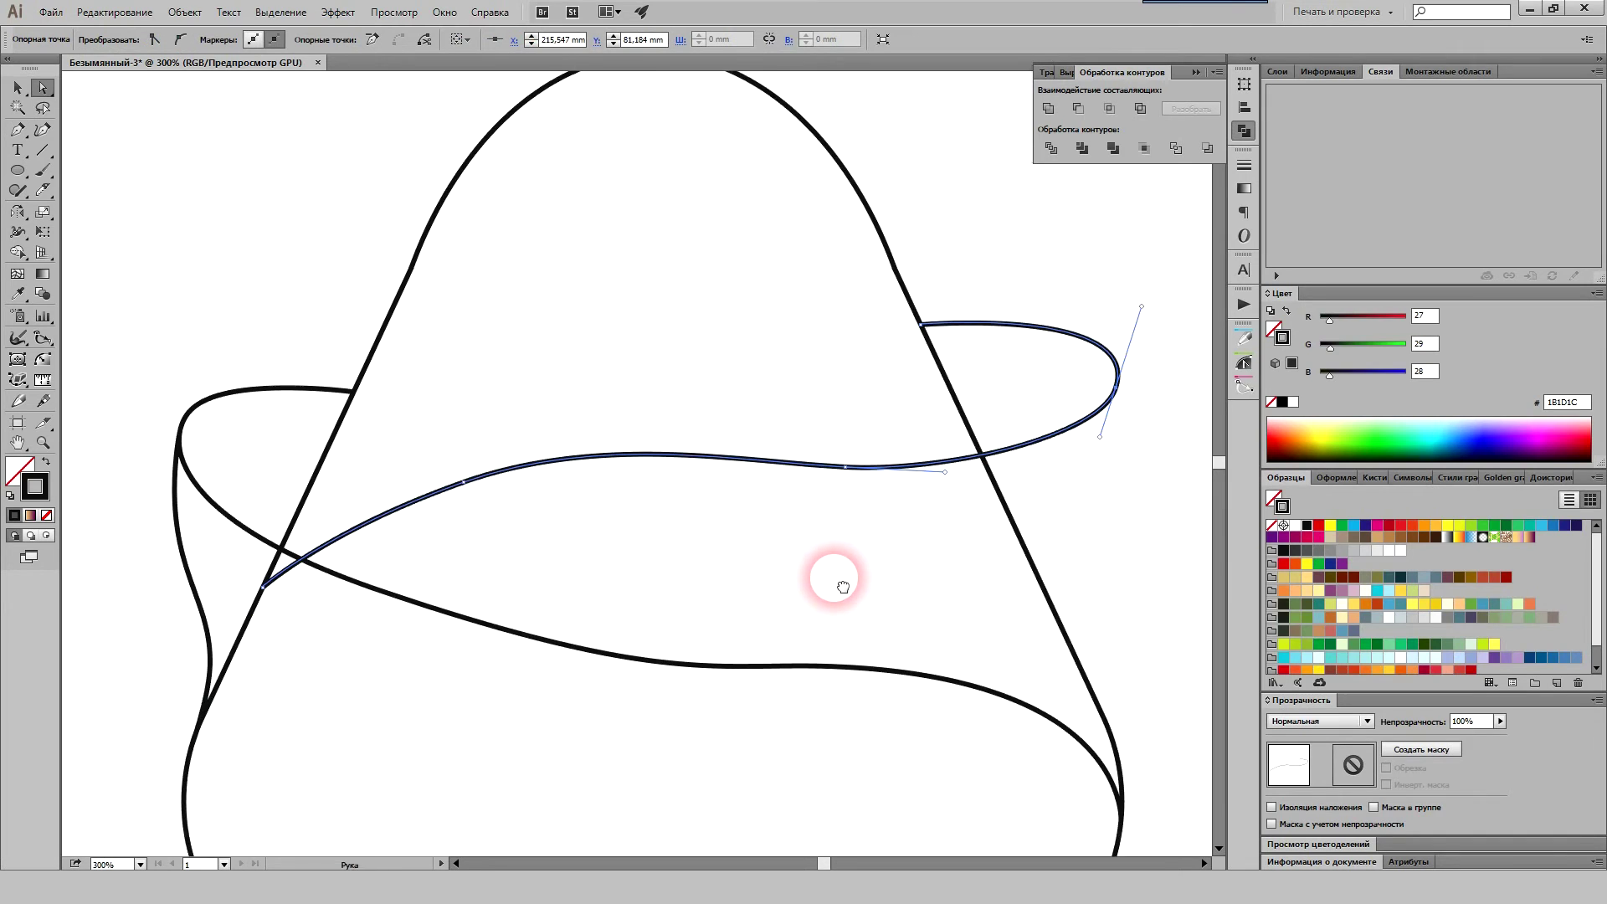
scroll(832, 574, "down", 1)
scroll(831, 574, "left", 1)
Step: Smooth the band's curves on the left and near the right edge
left_click(470, 478)
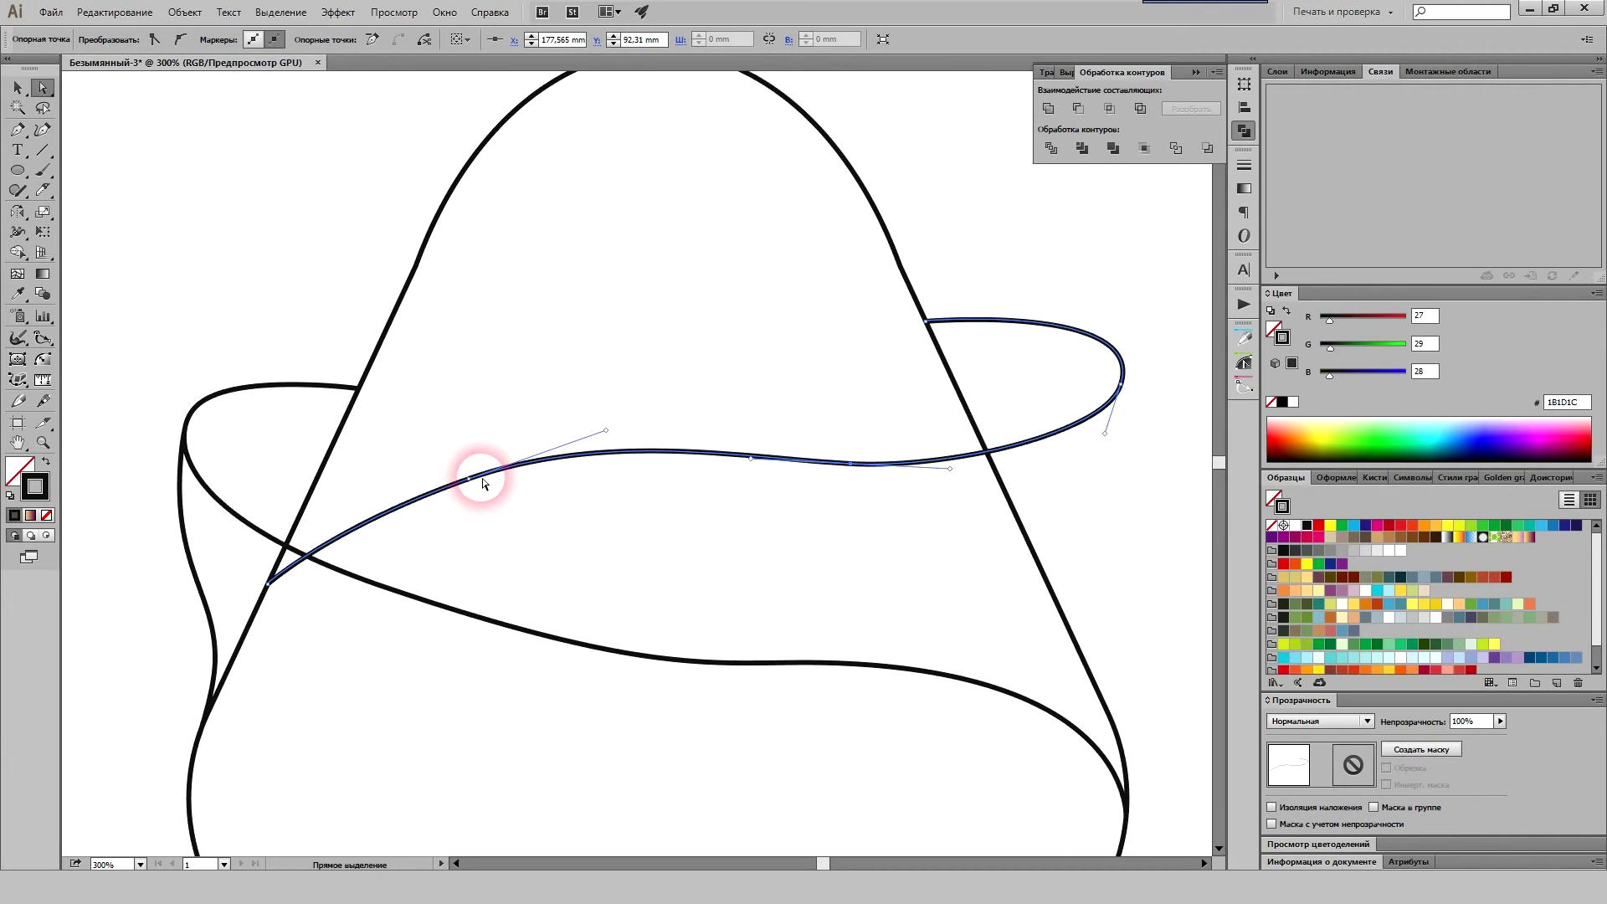
left_click_drag(605, 431, 614, 437)
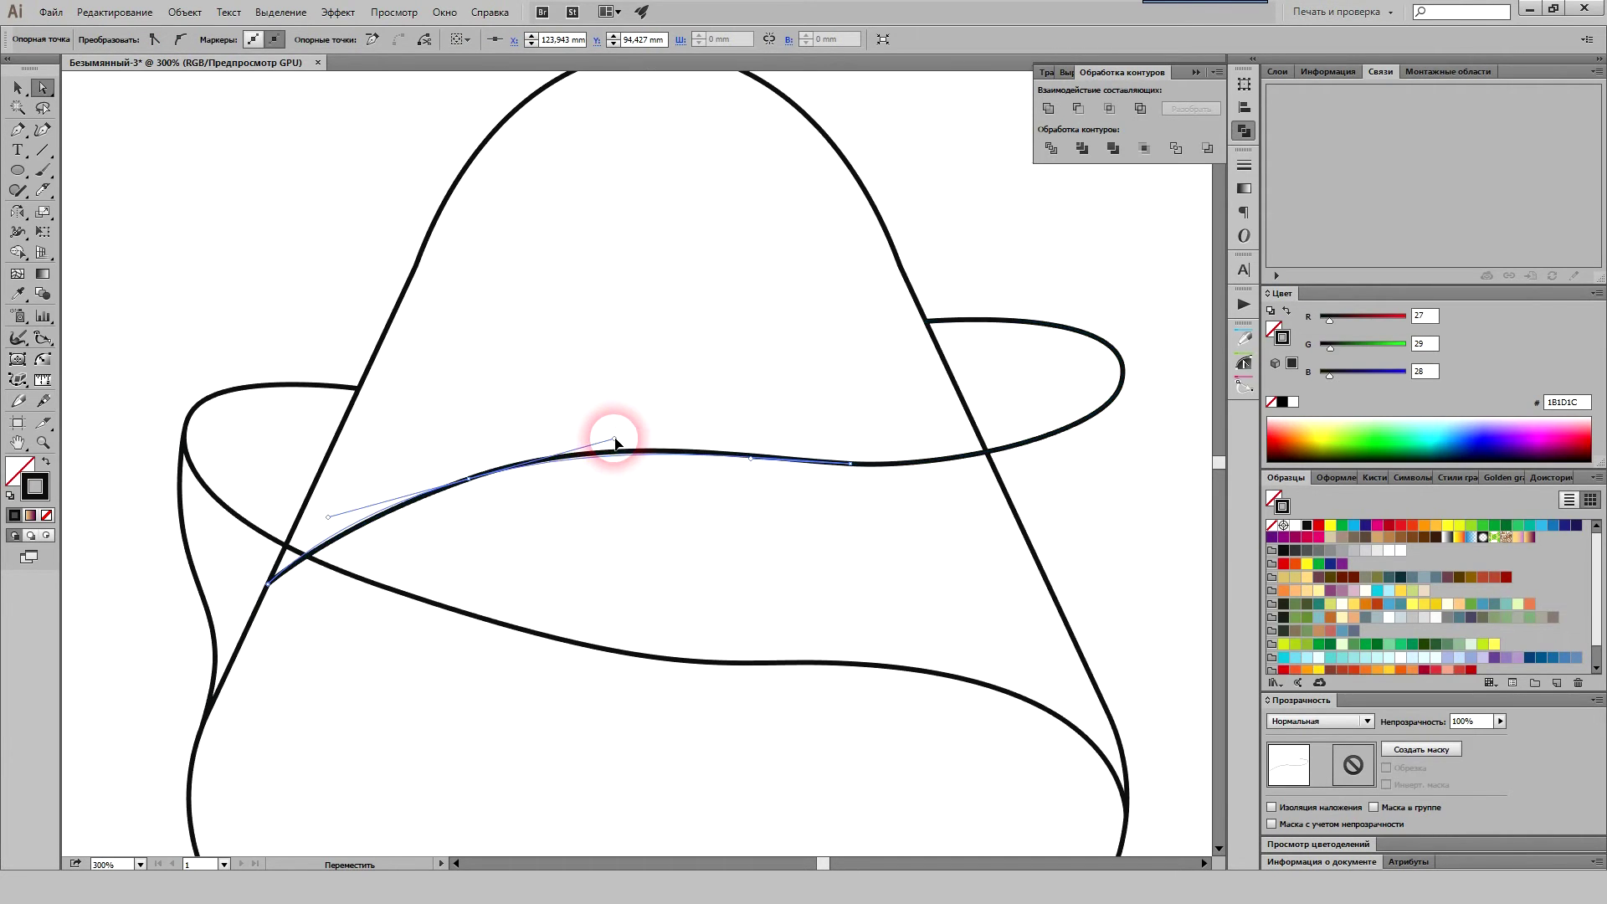
left_click(694, 557)
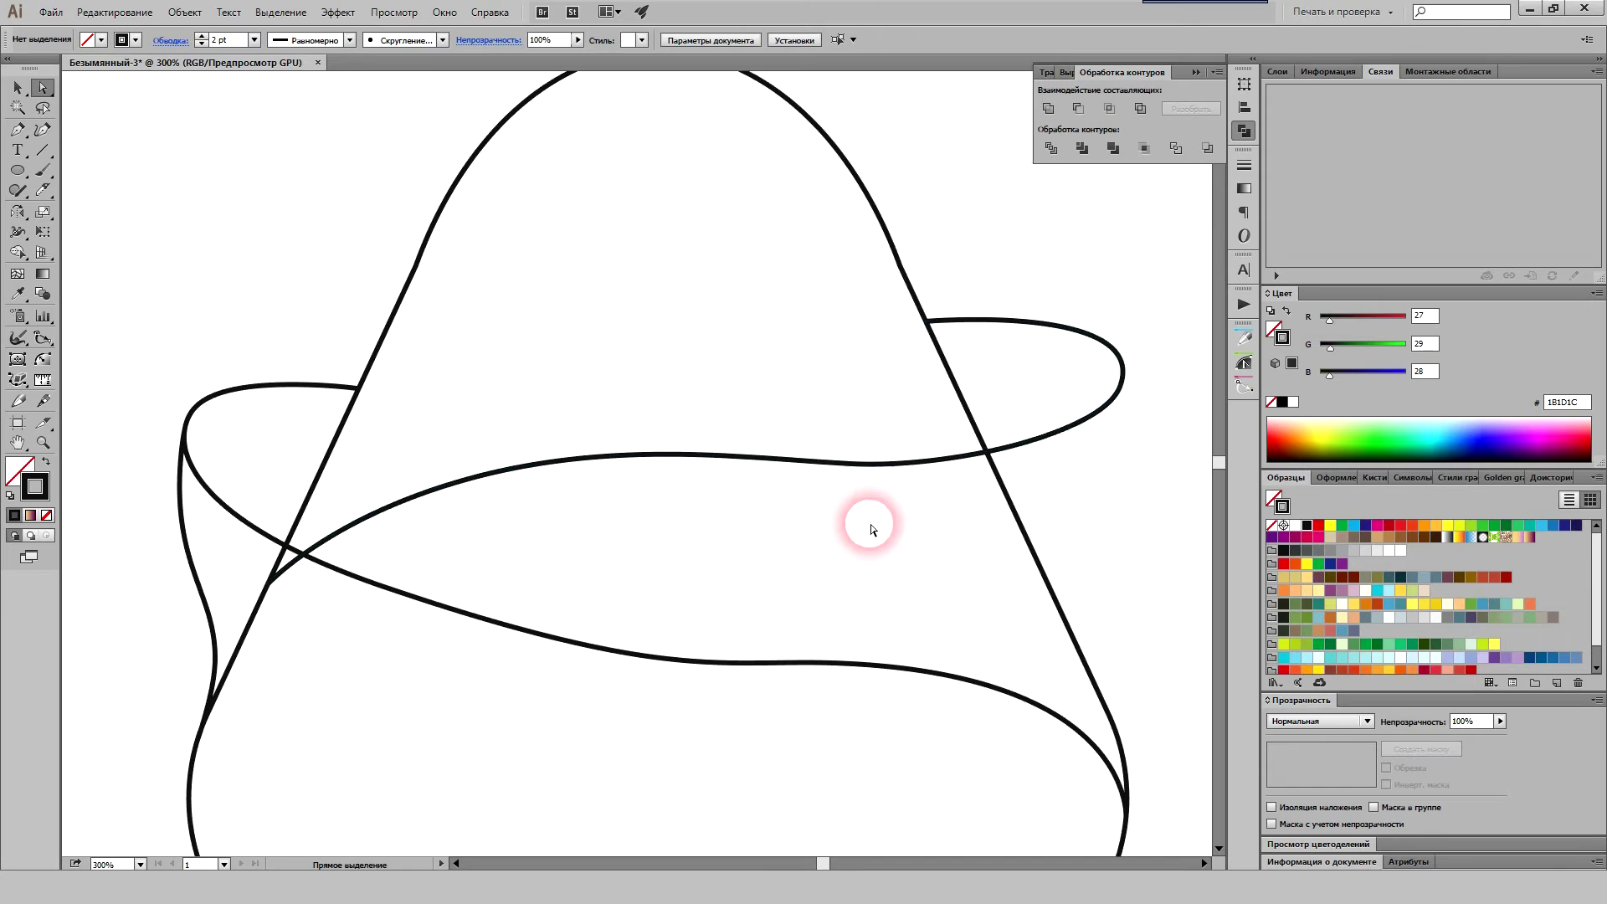
left_click(856, 465)
left_click_drag(950, 468, 969, 474)
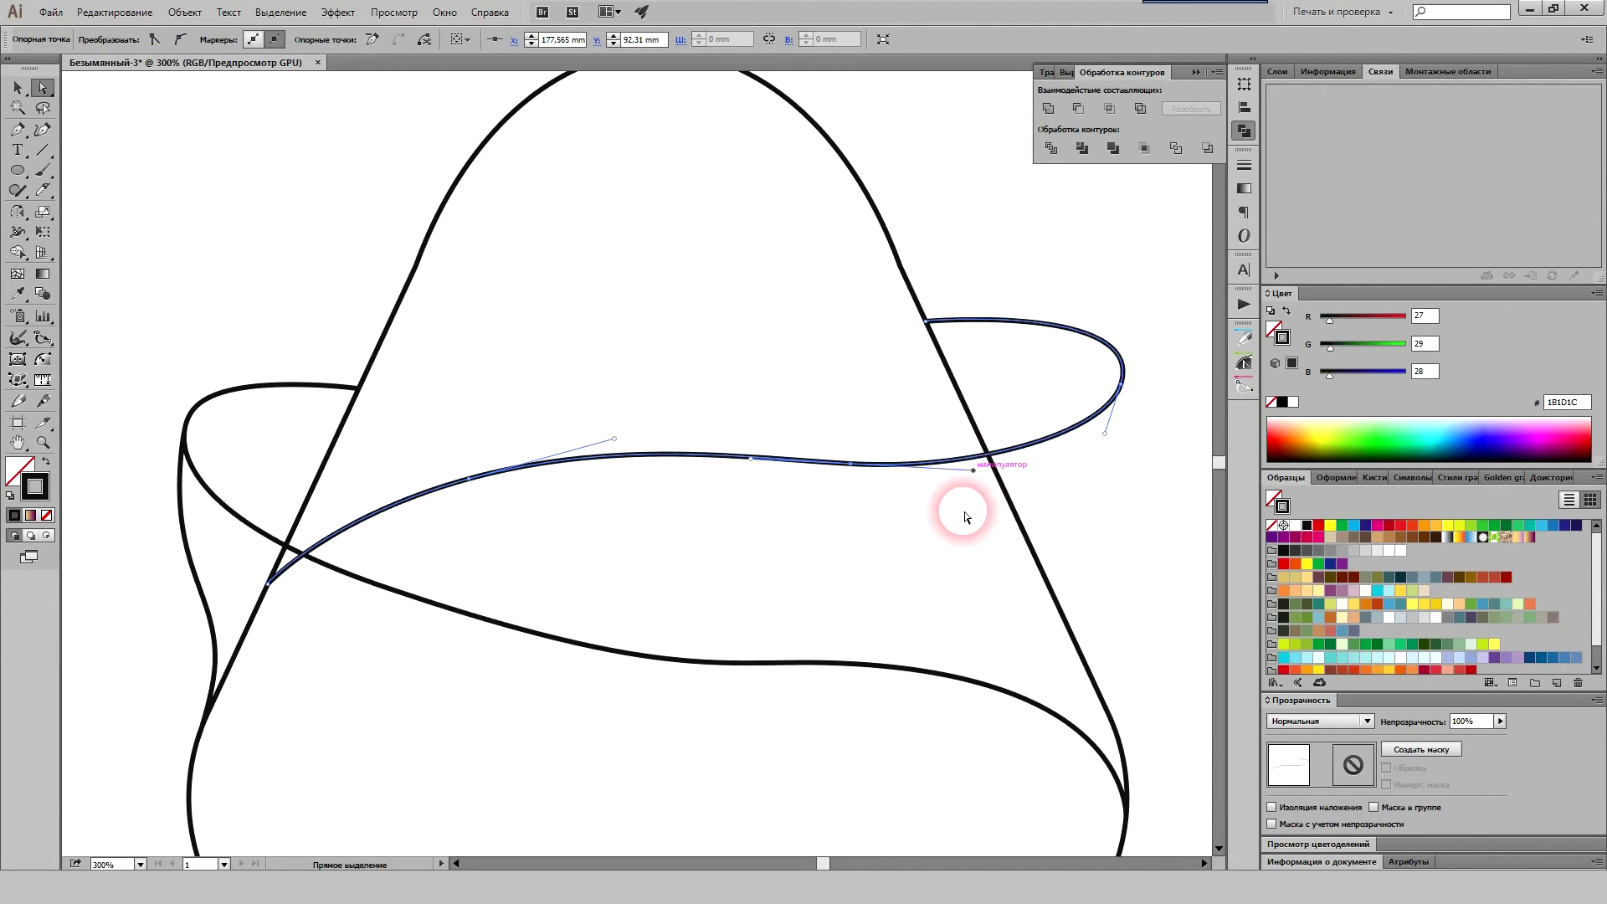
scroll(921, 527, "down", 1)
scroll(803, 536, "right", 4)
left_click(778, 526)
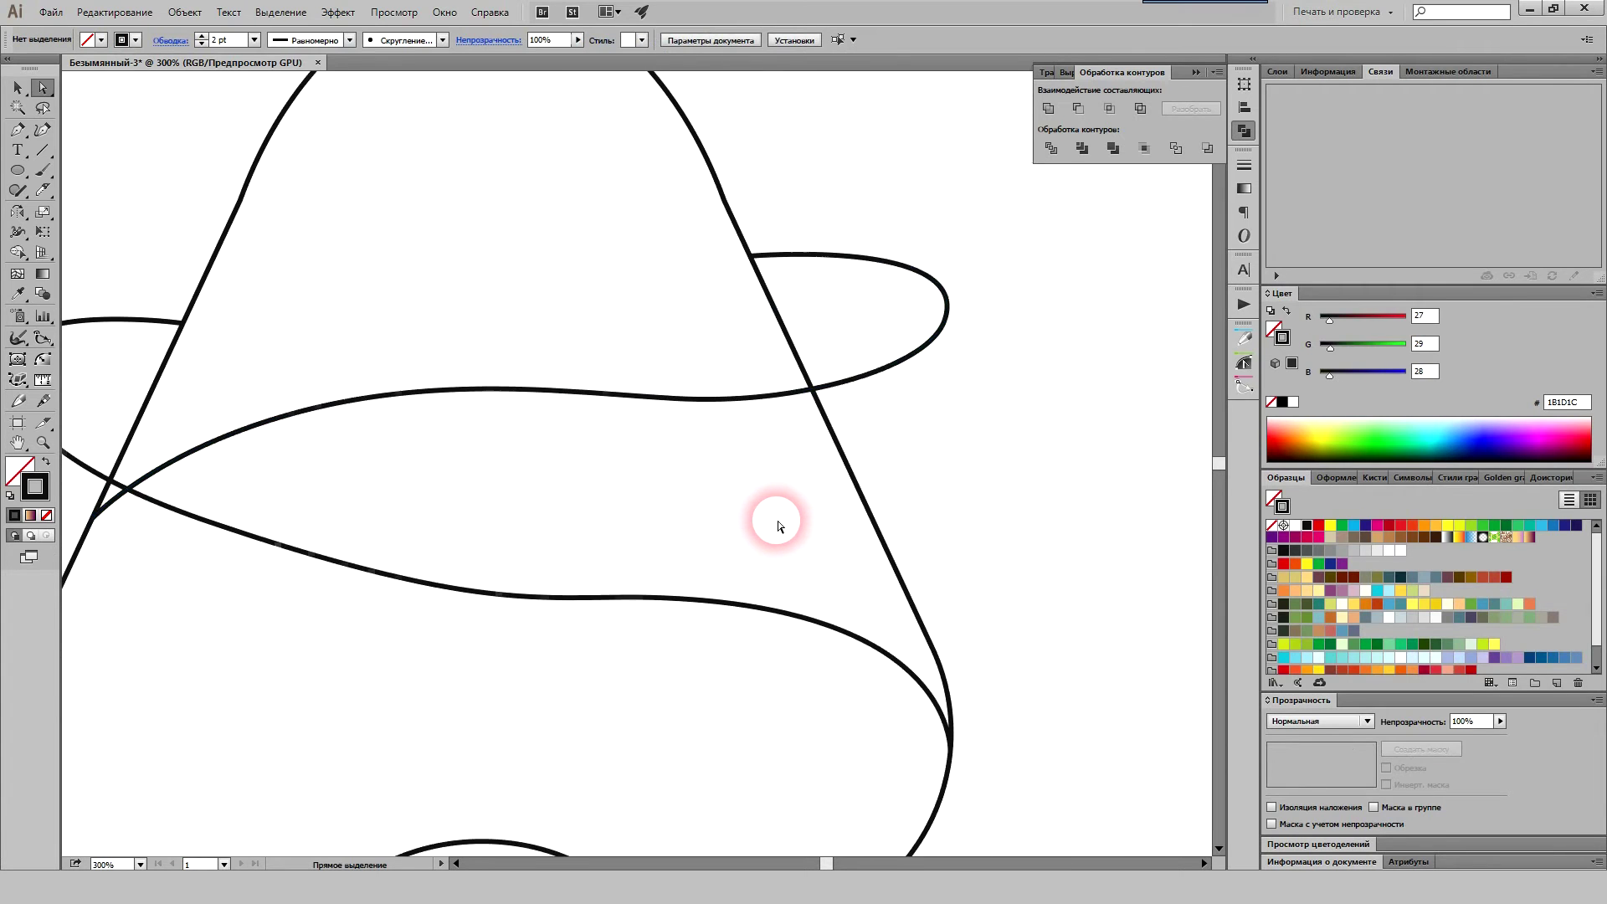
Step: Draw a curve with the Pen tool from the hat's right edge up to the right brim loop
left_click(39, 192)
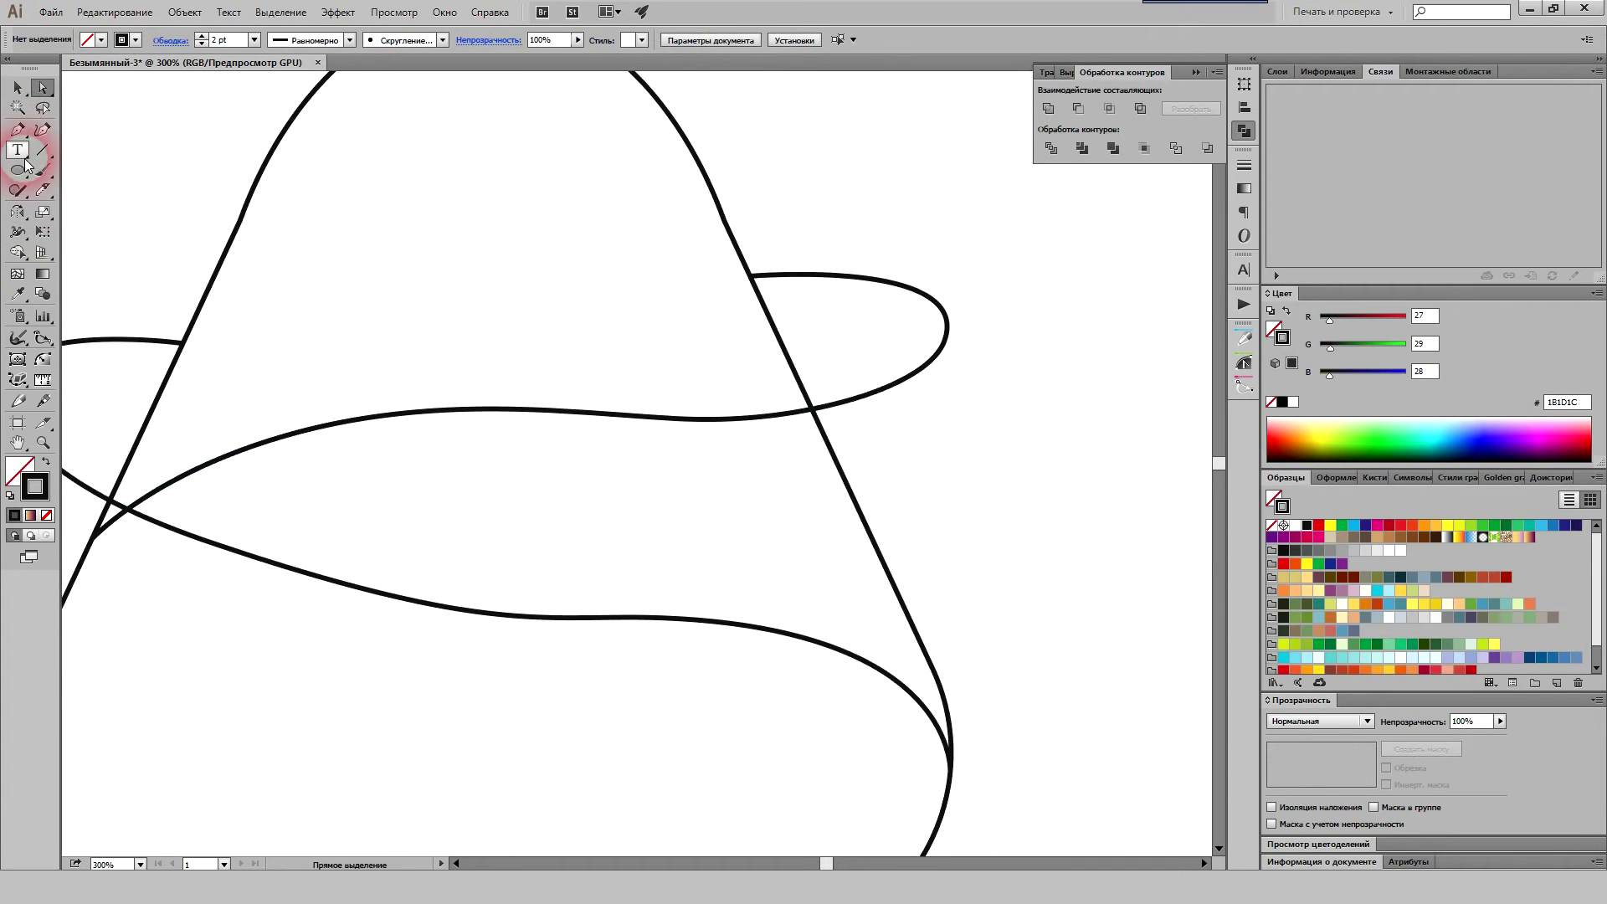
left_click(17, 129)
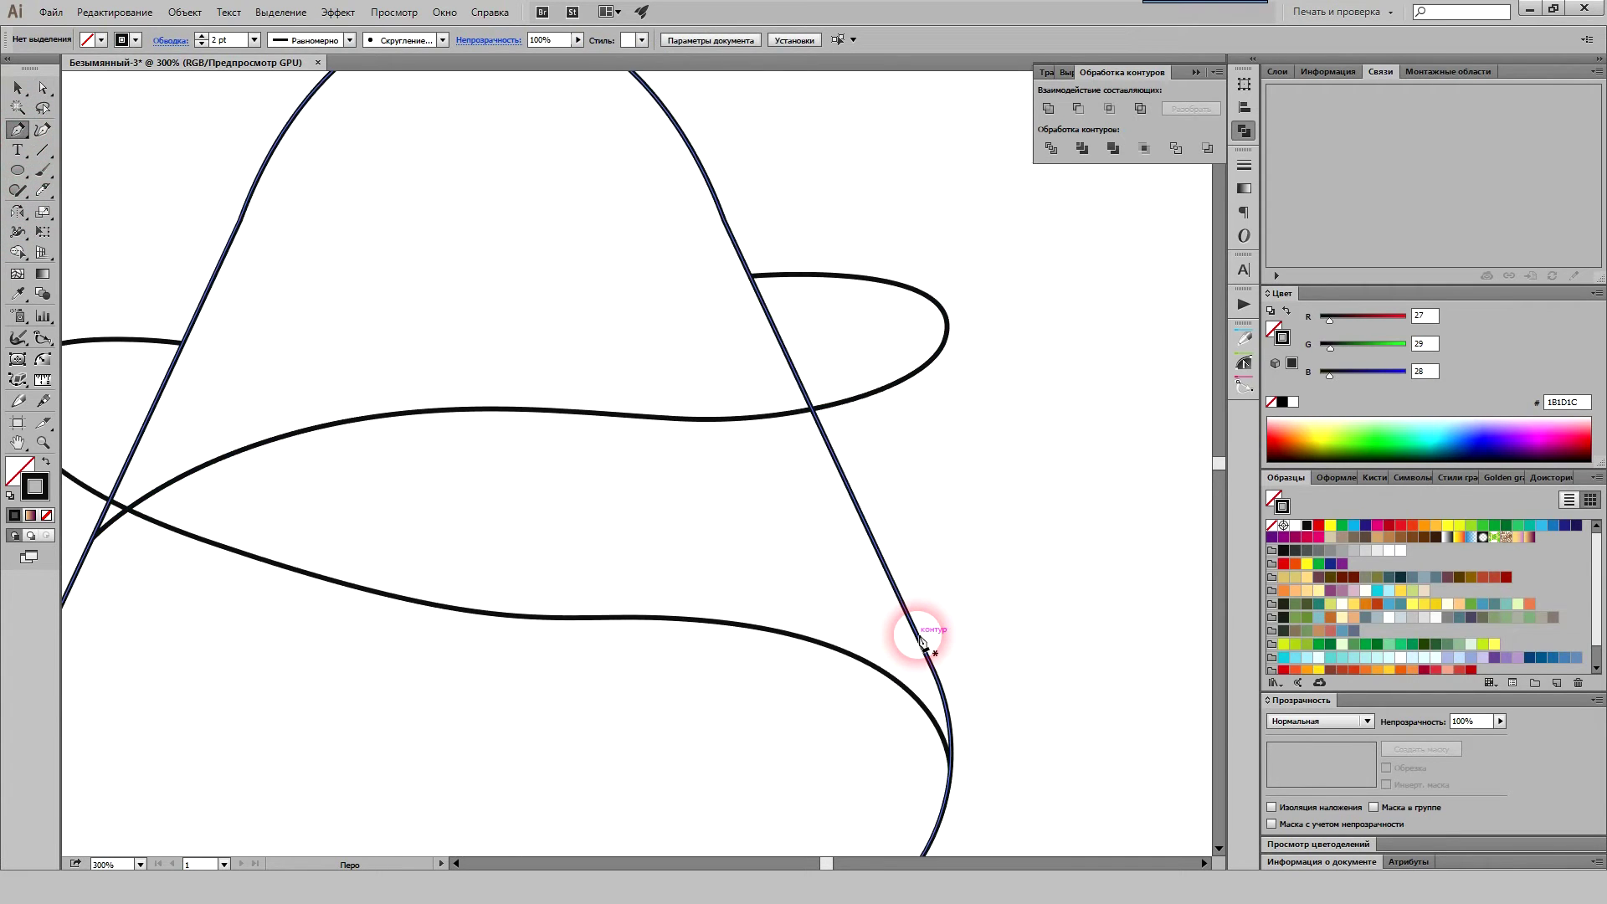
left_click_drag(919, 636, 913, 512)
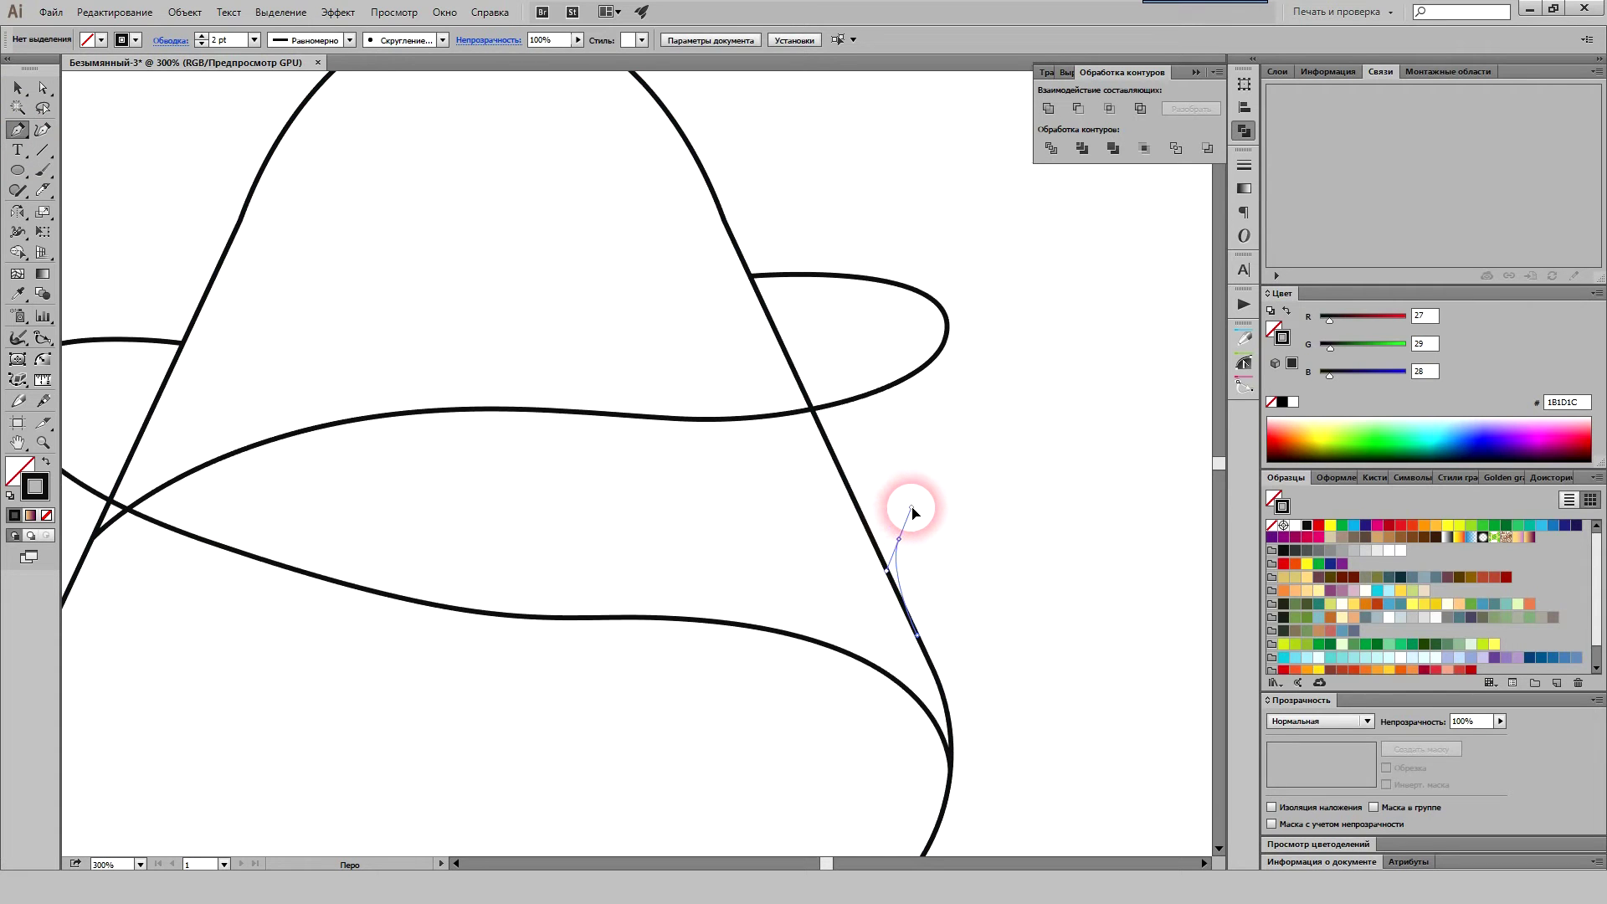
left_click_drag(935, 441, 945, 404)
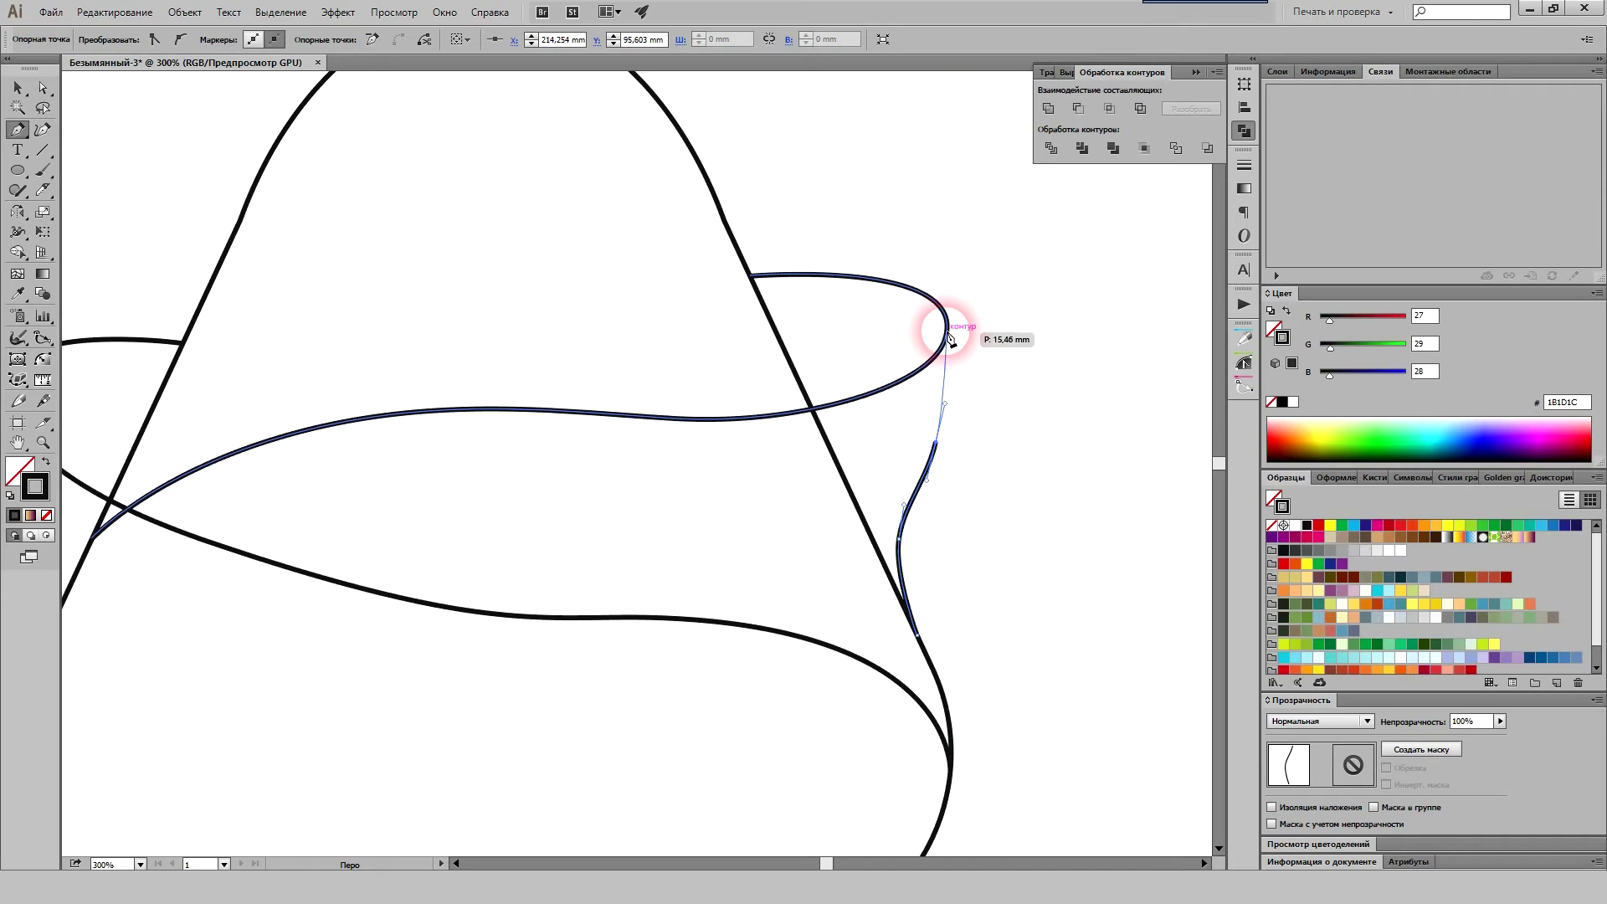
left_click(948, 329)
Step: Delete the new curve's upper segment and its loose end point
scroll(976, 424, "up", 2)
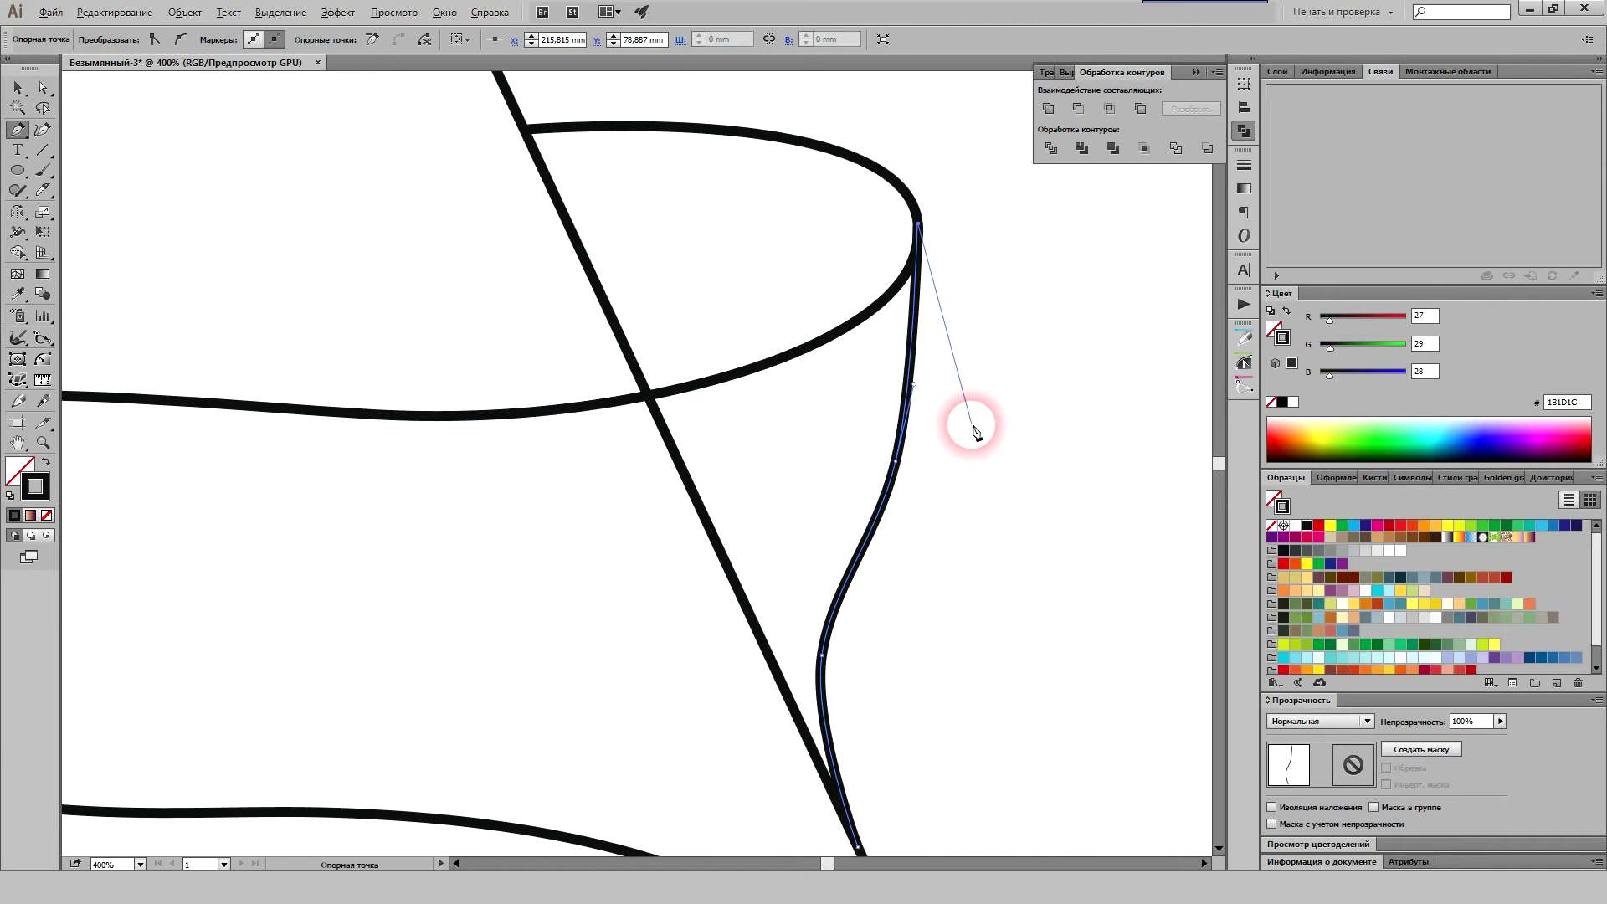
key("a")
left_click(897, 461)
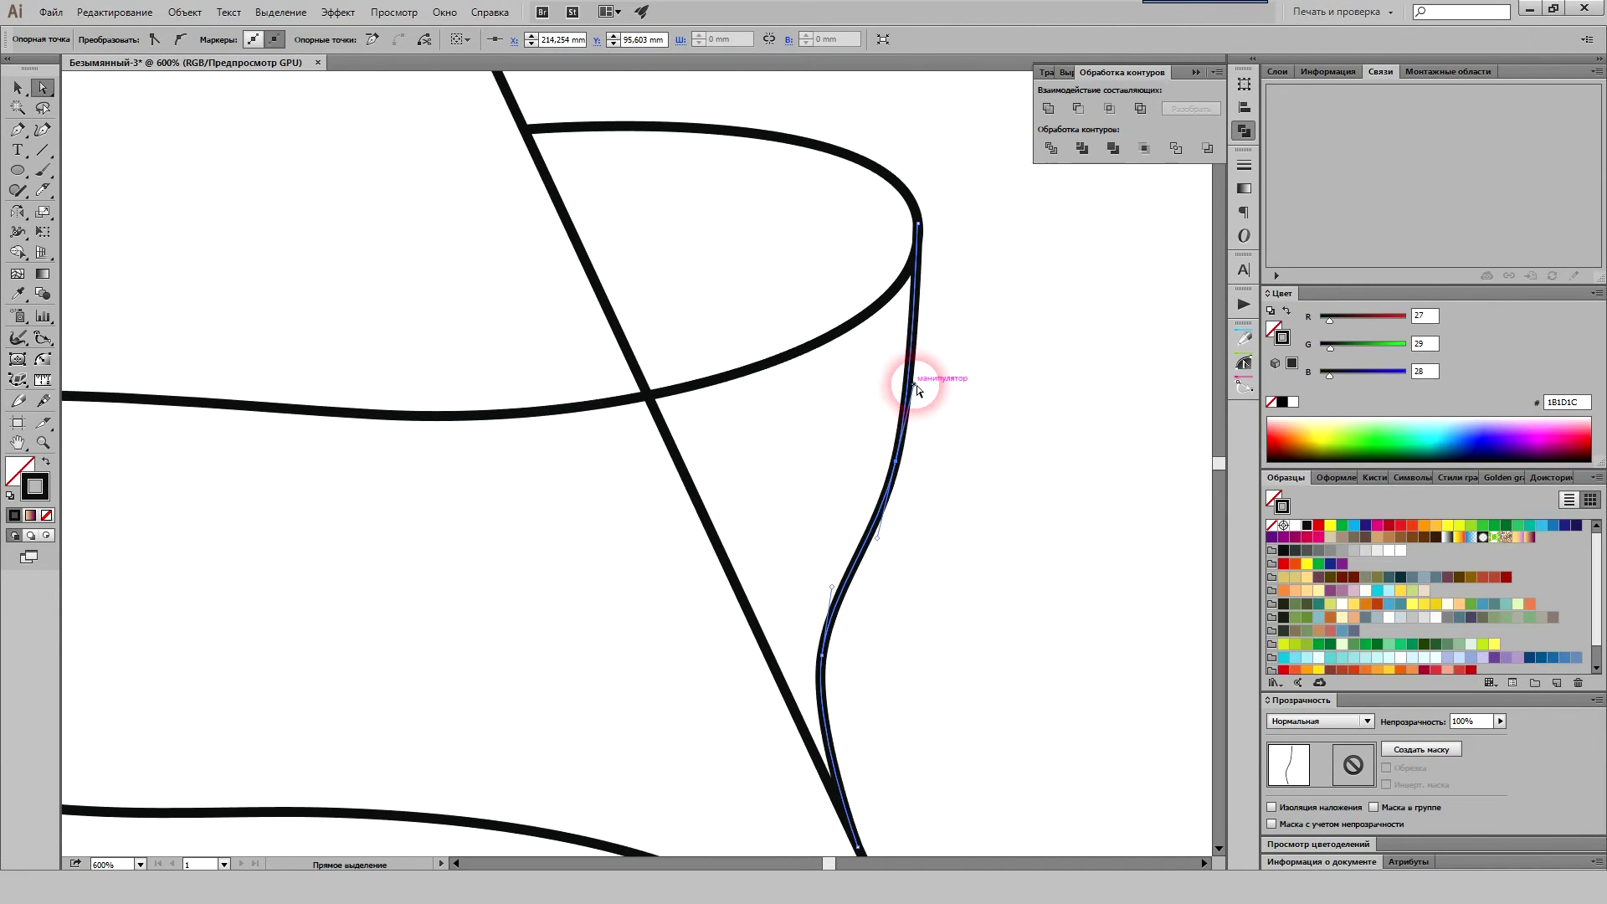
left_click(917, 386)
key("Delete")
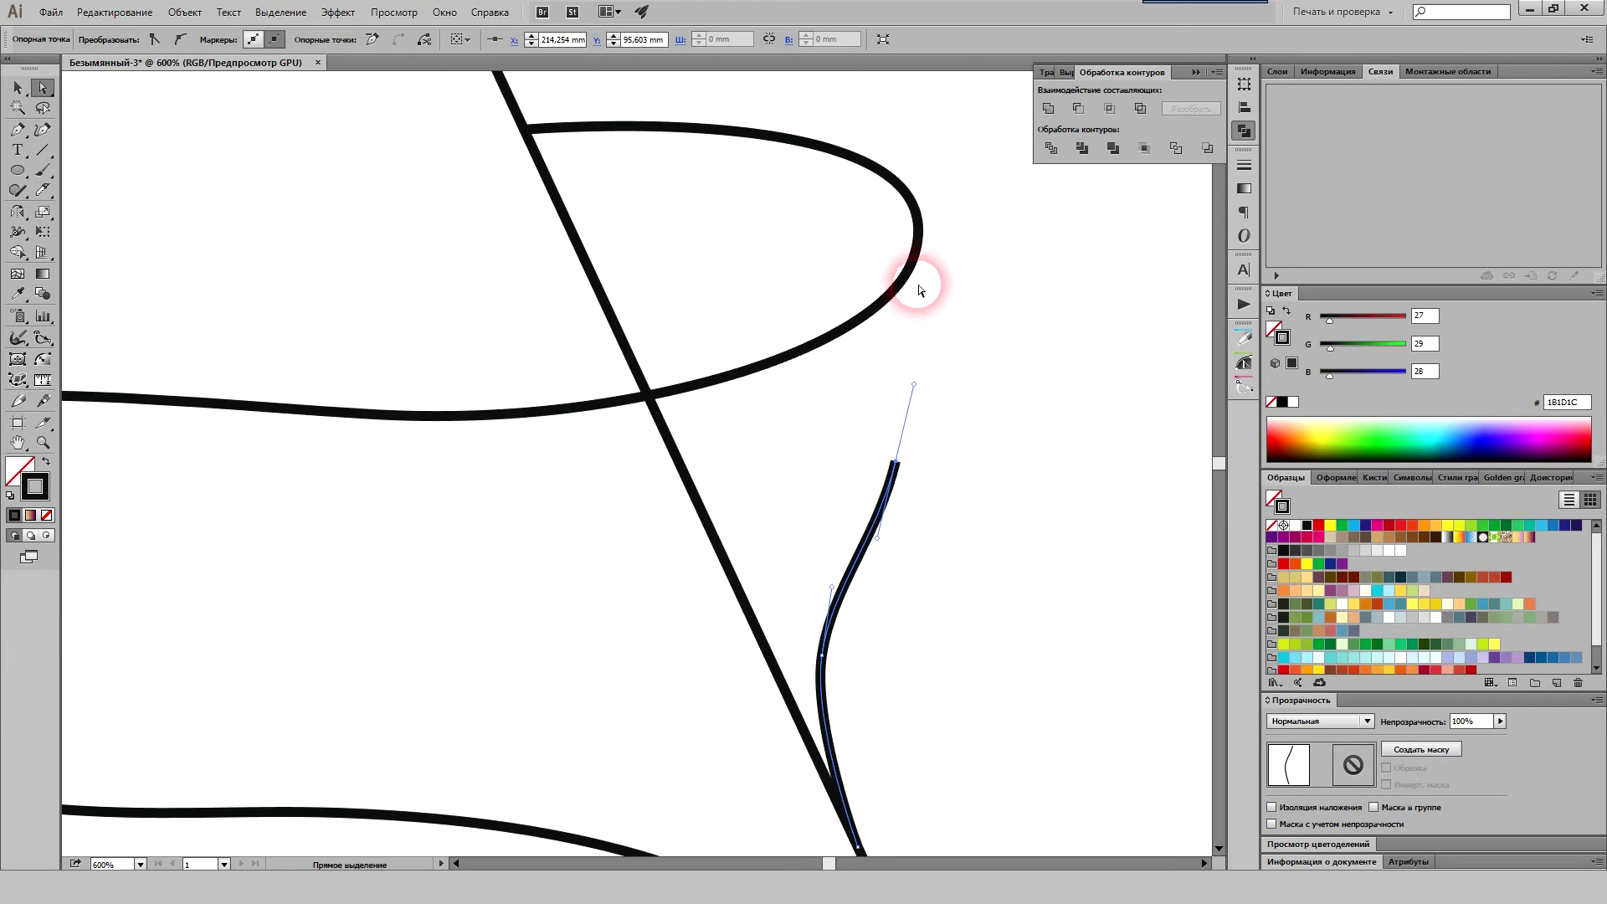
left_click(896, 463)
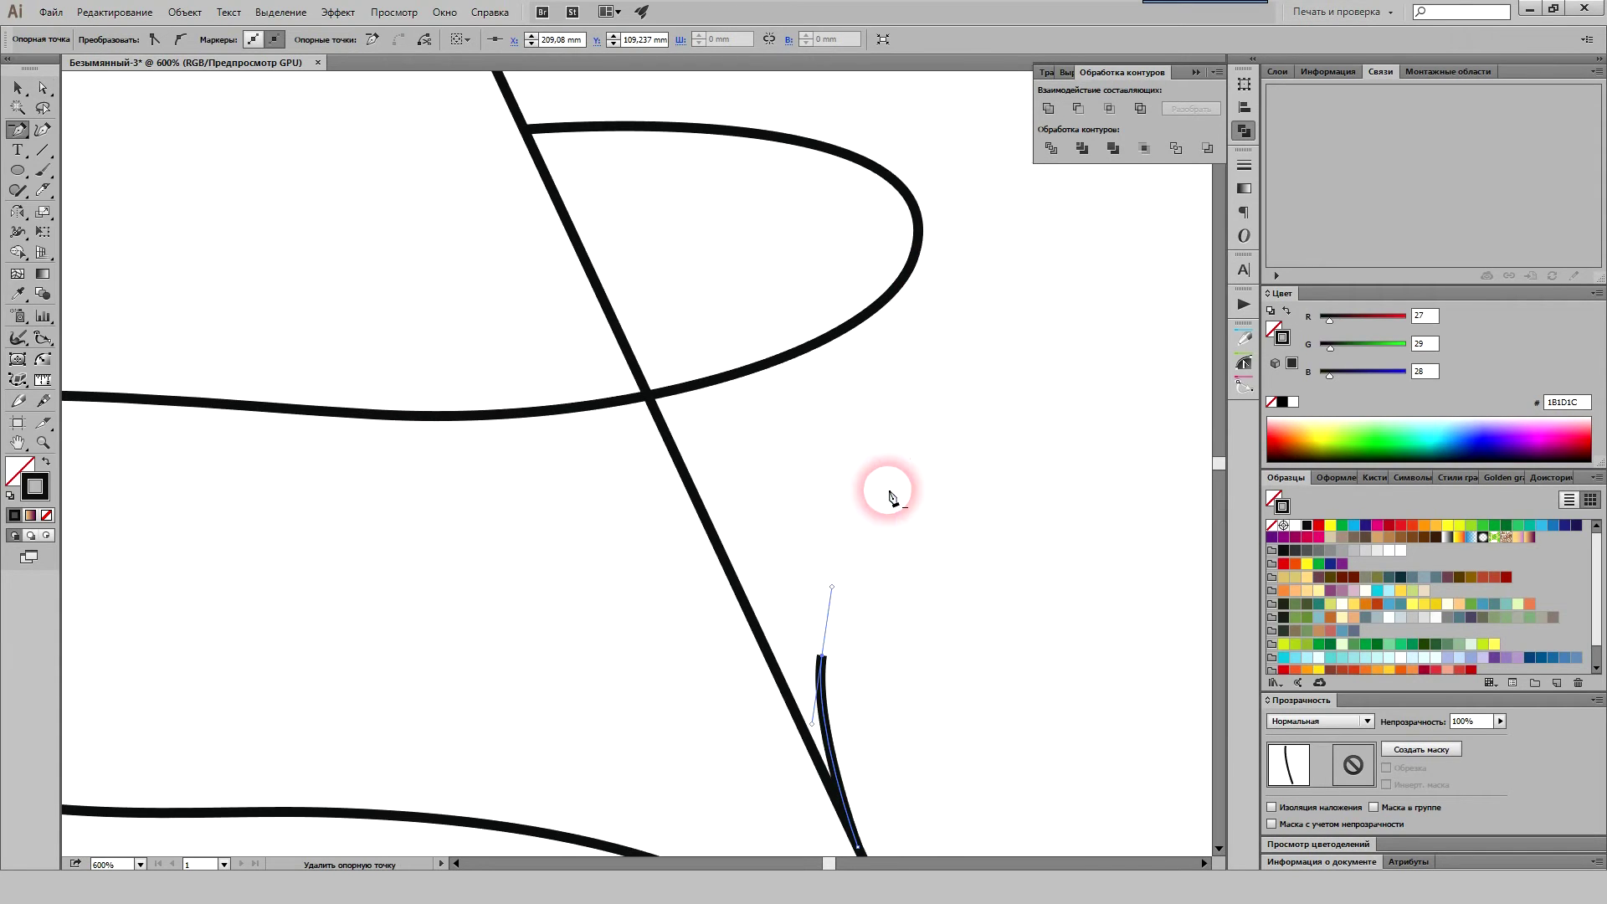
Step: Continue the path with a smooth curve up the right edge to the brim ellipse's right tip
left_click(824, 658)
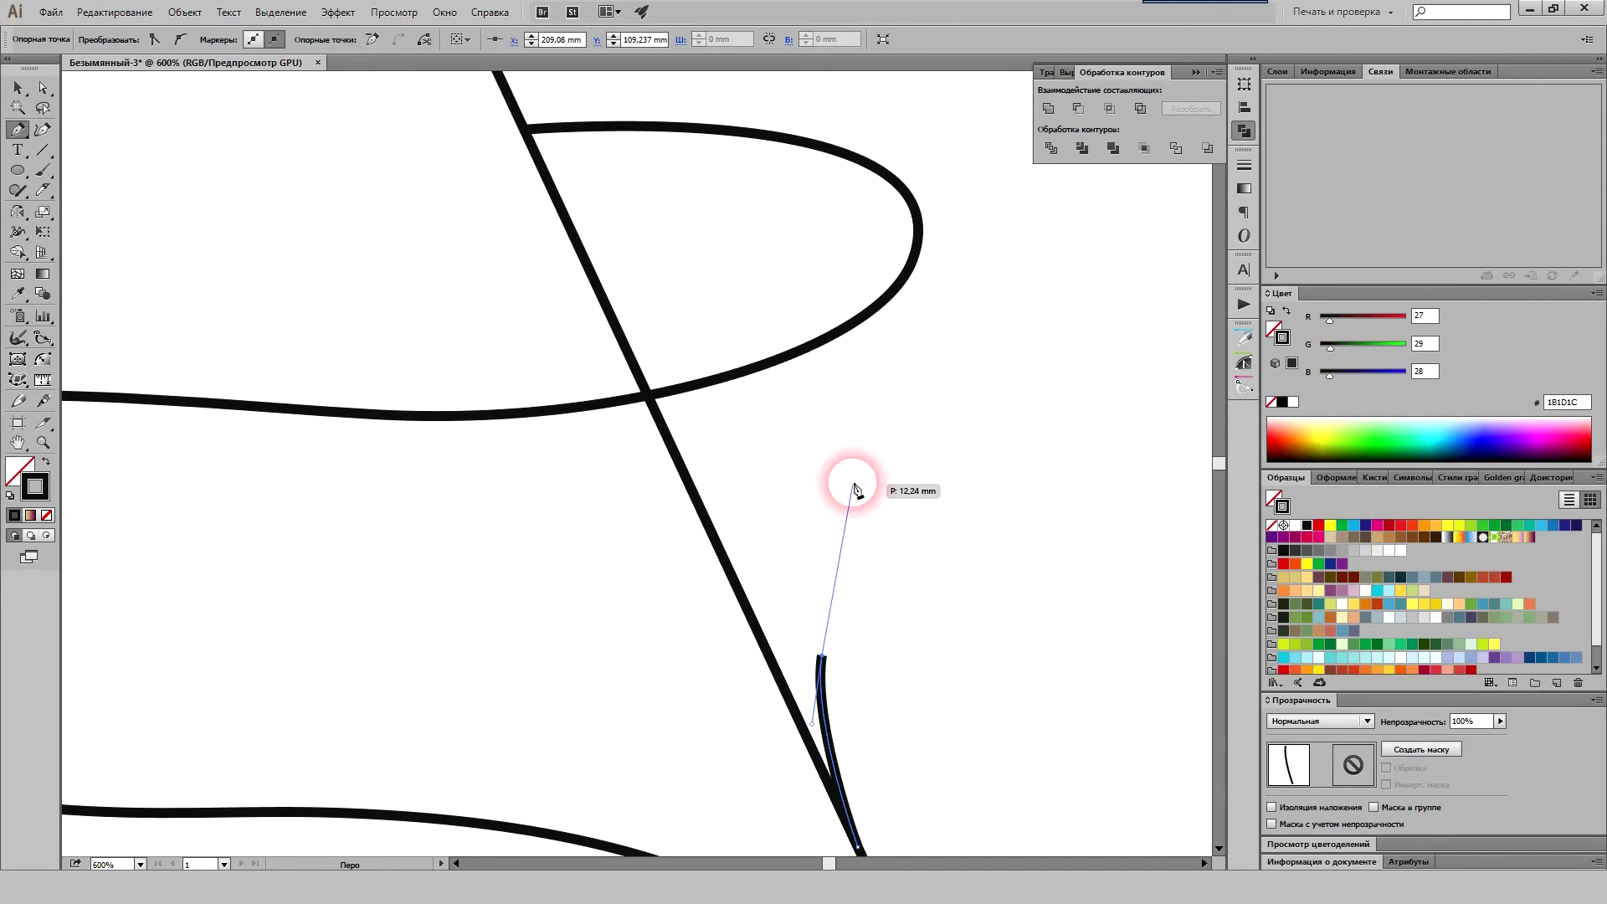
left_click_drag(883, 472, 925, 386)
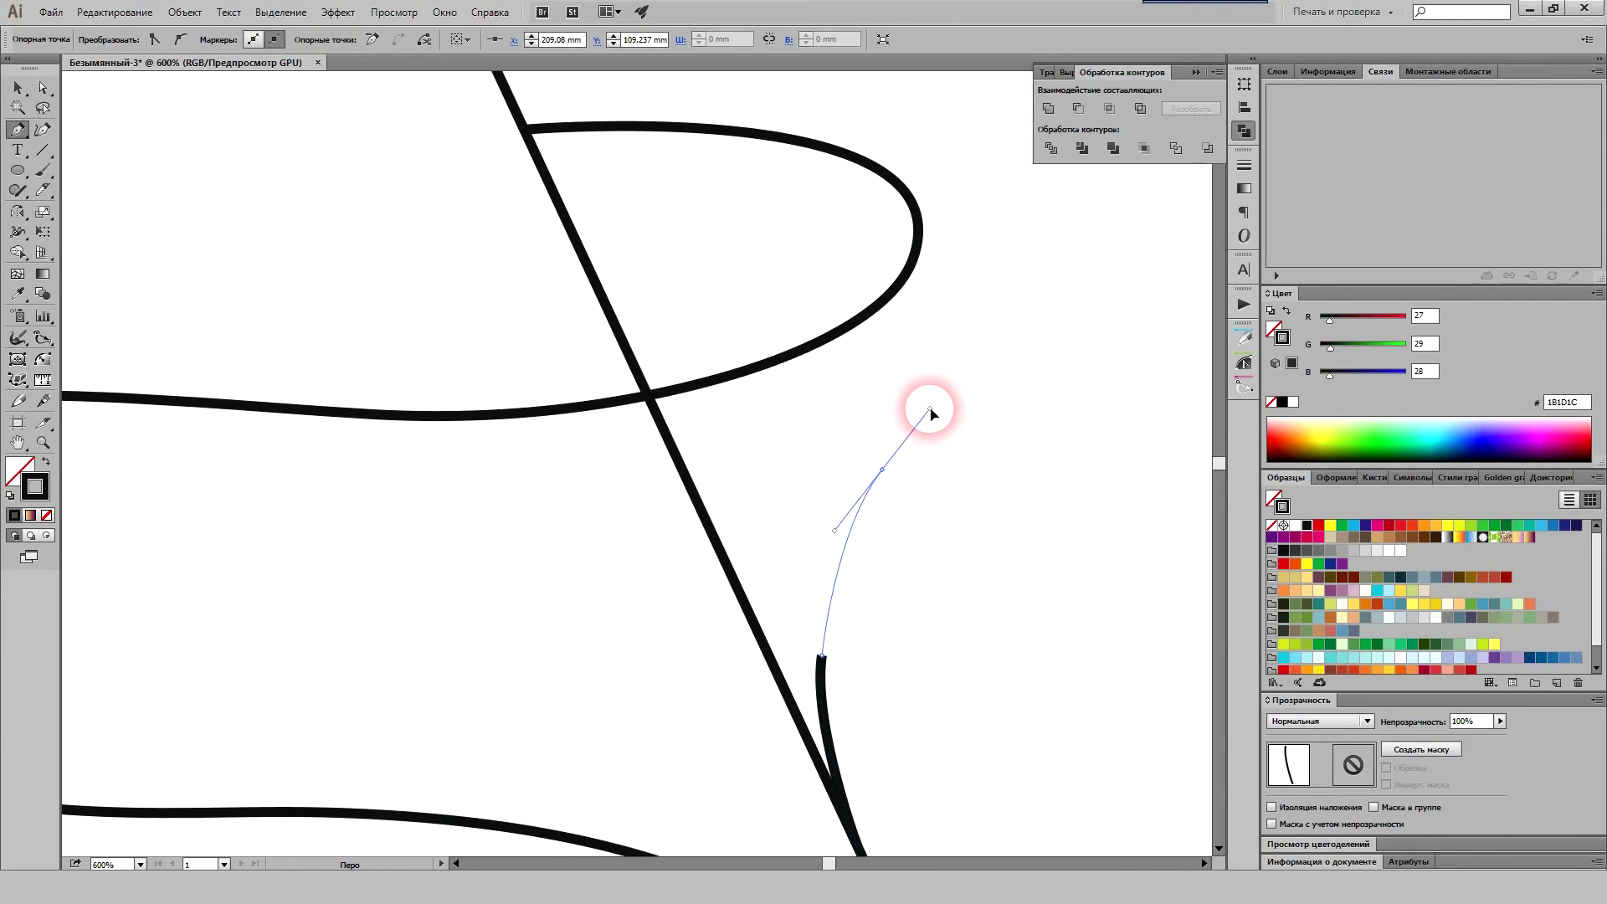
left_click(923, 224)
Step: Reshape the right-edge curve by moving its lower point and pulling the middle handle smooth
key("a")
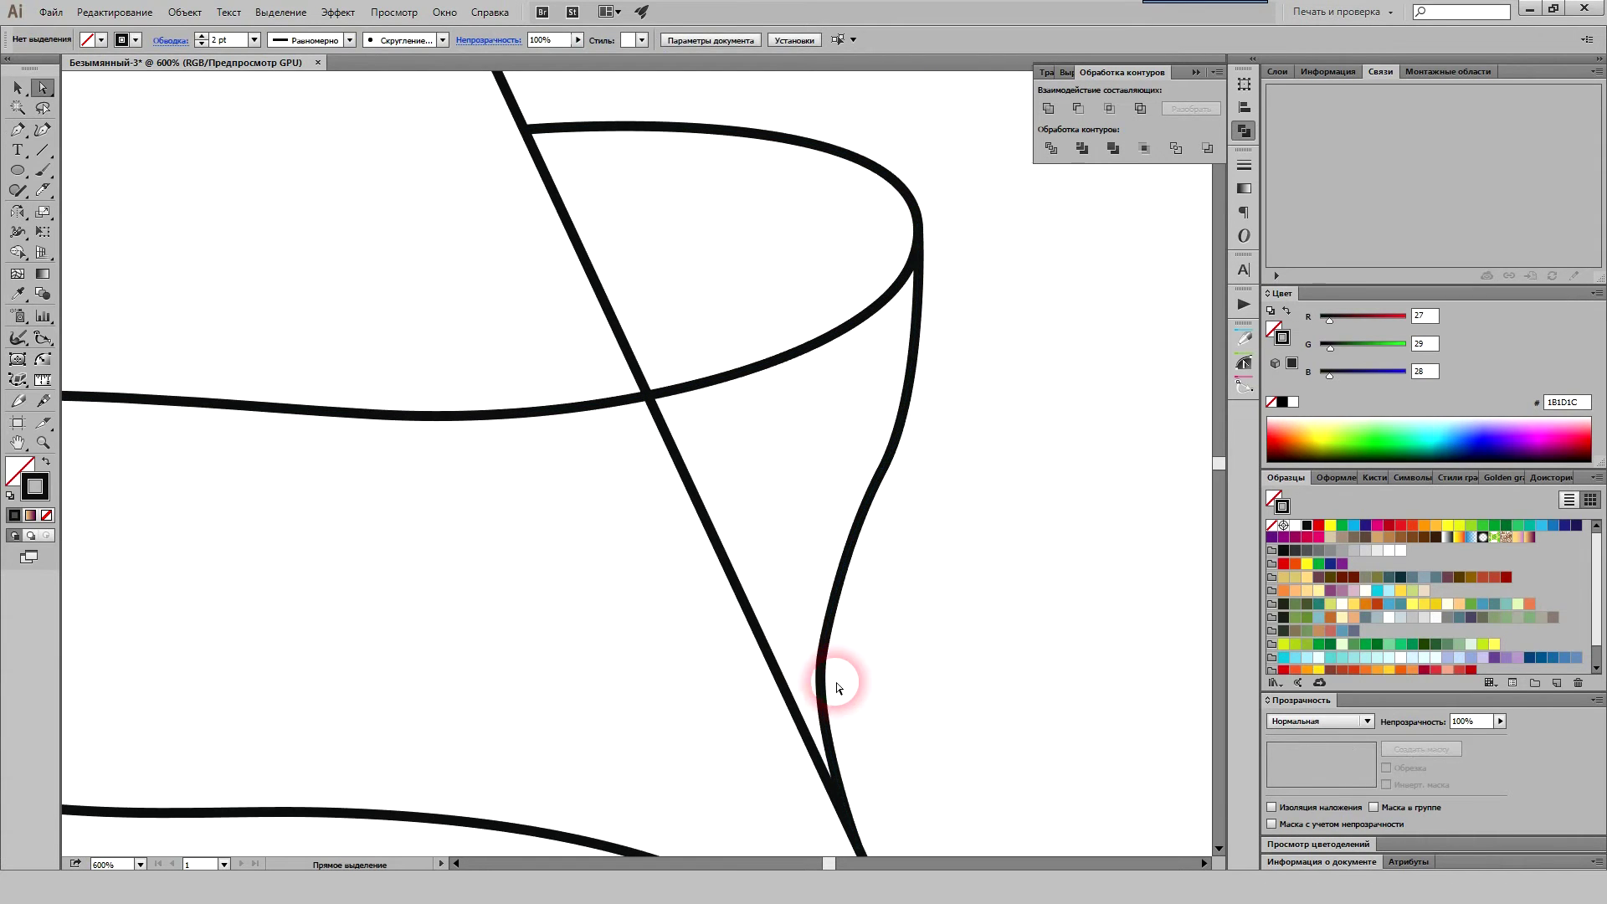
left_click(822, 658)
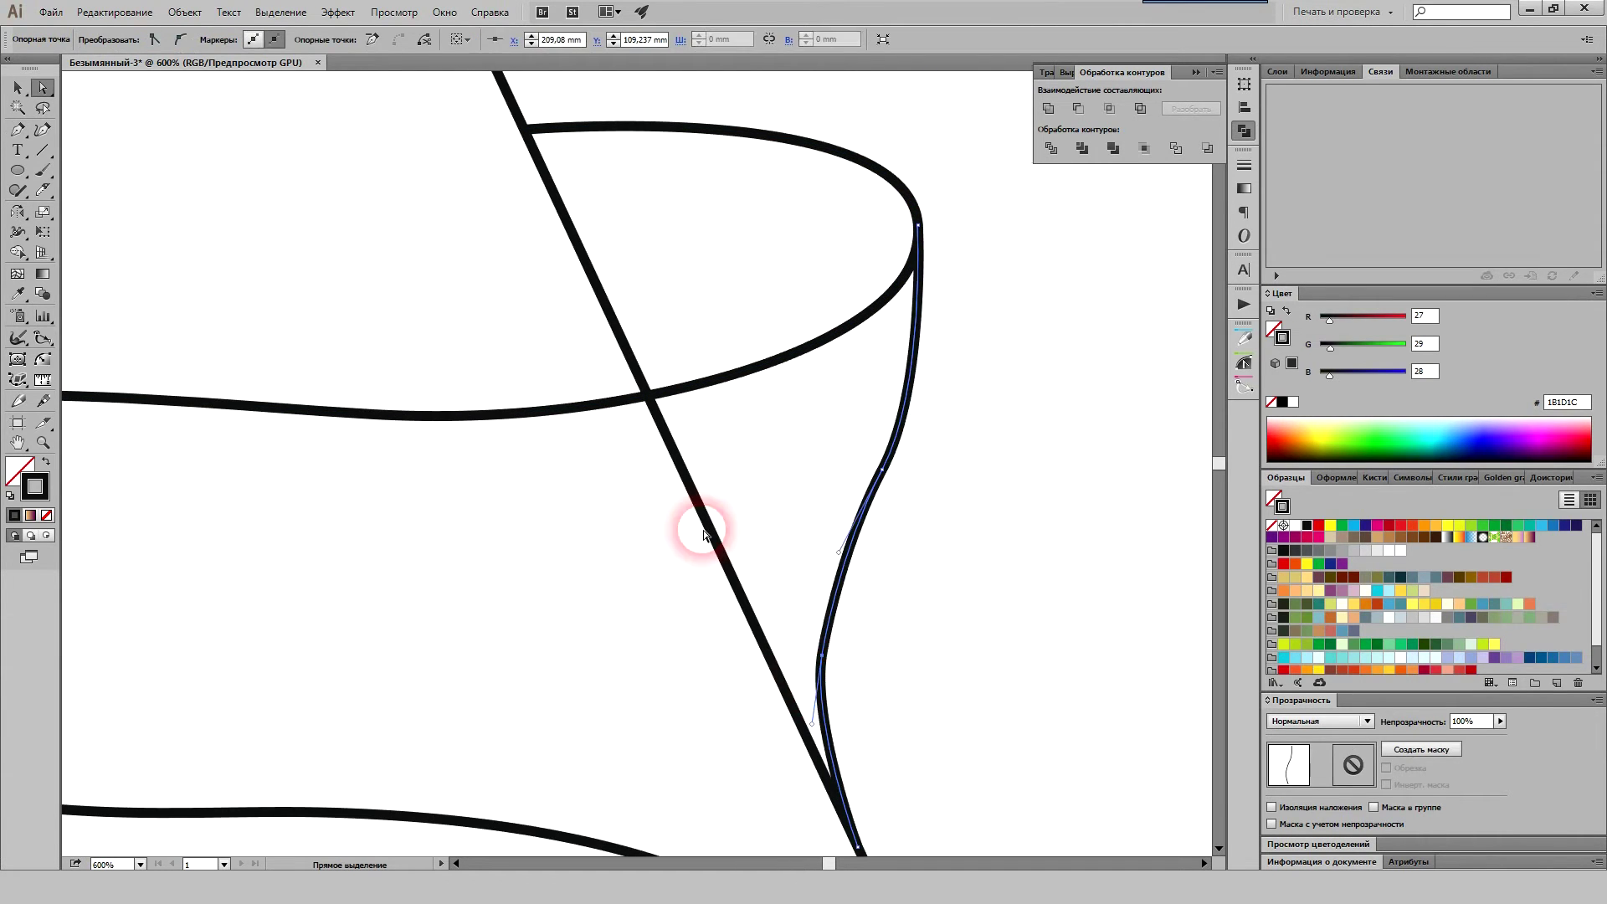
left_click(181, 41)
left_click(829, 607)
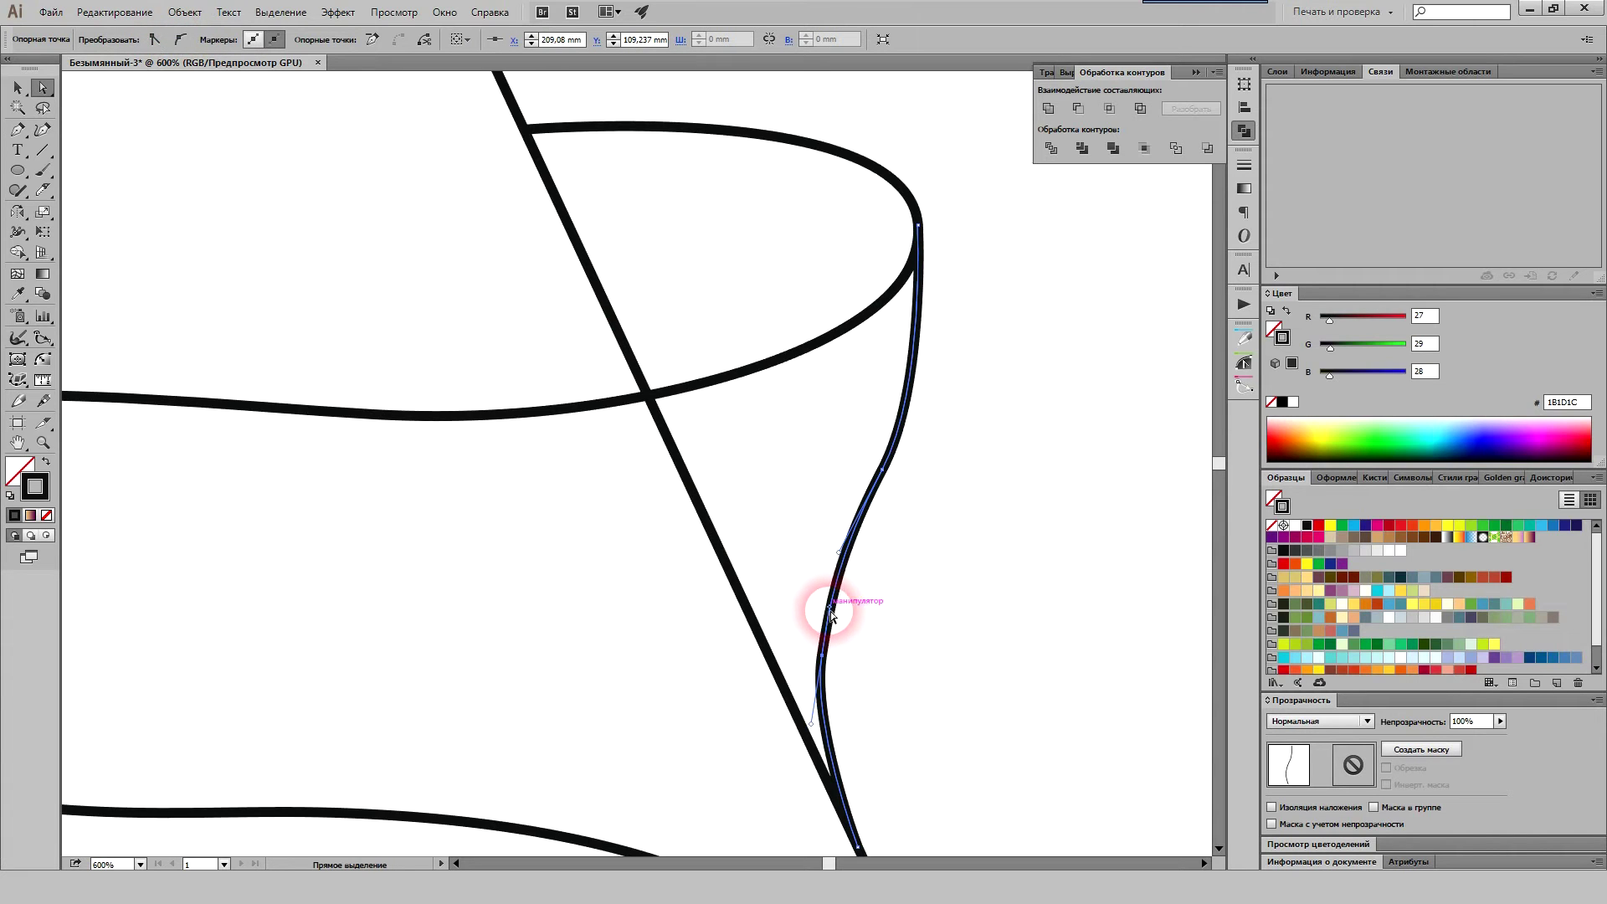
mouse_move(831, 615)
left_mouse_down()
mouse_move(814, 582)
mouse_move(831, 571)
left_mouse_up()
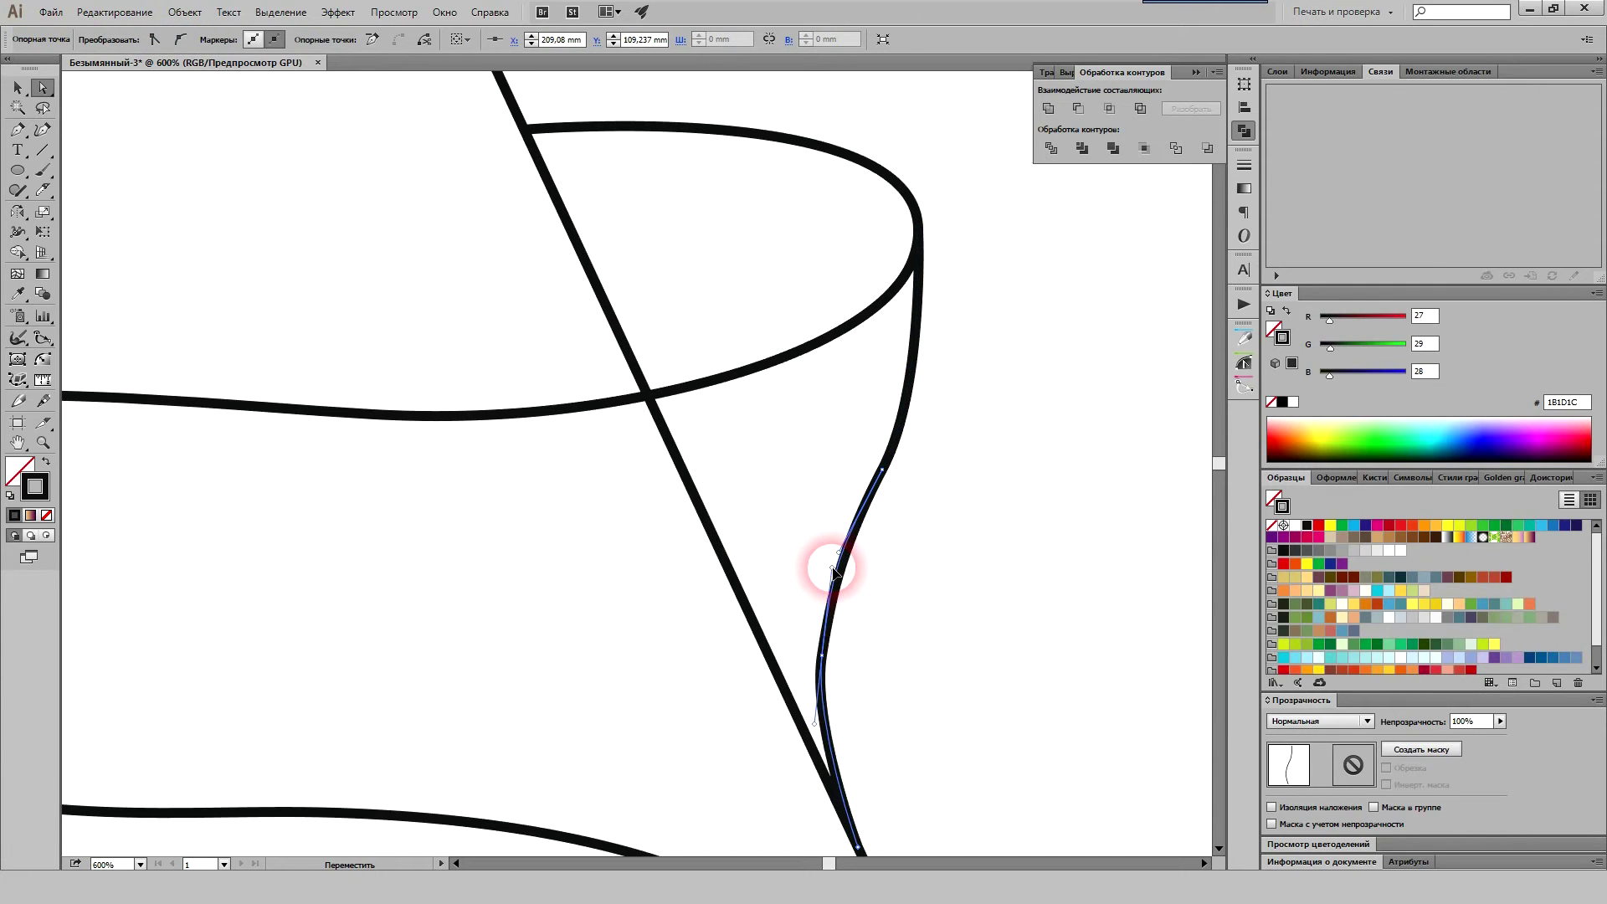
left_click_drag(883, 463, 946, 360)
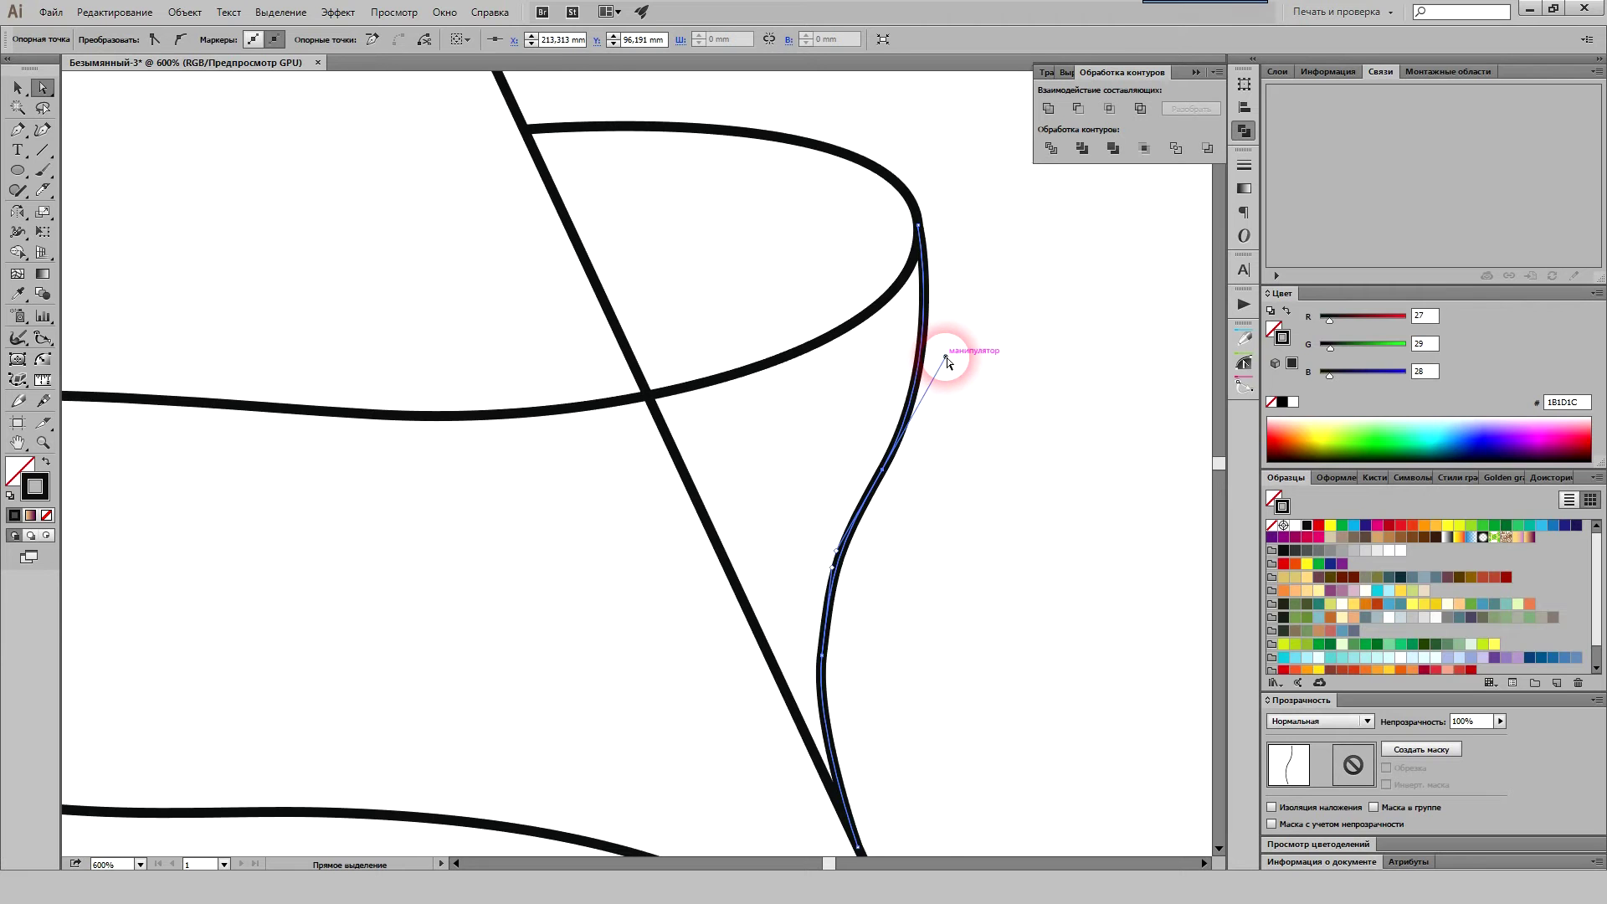
Step: Reposition the anchor where the right-edge curve meets the cone
scroll(985, 504, "down", 2, "alt")
left_click(903, 572, "alt")
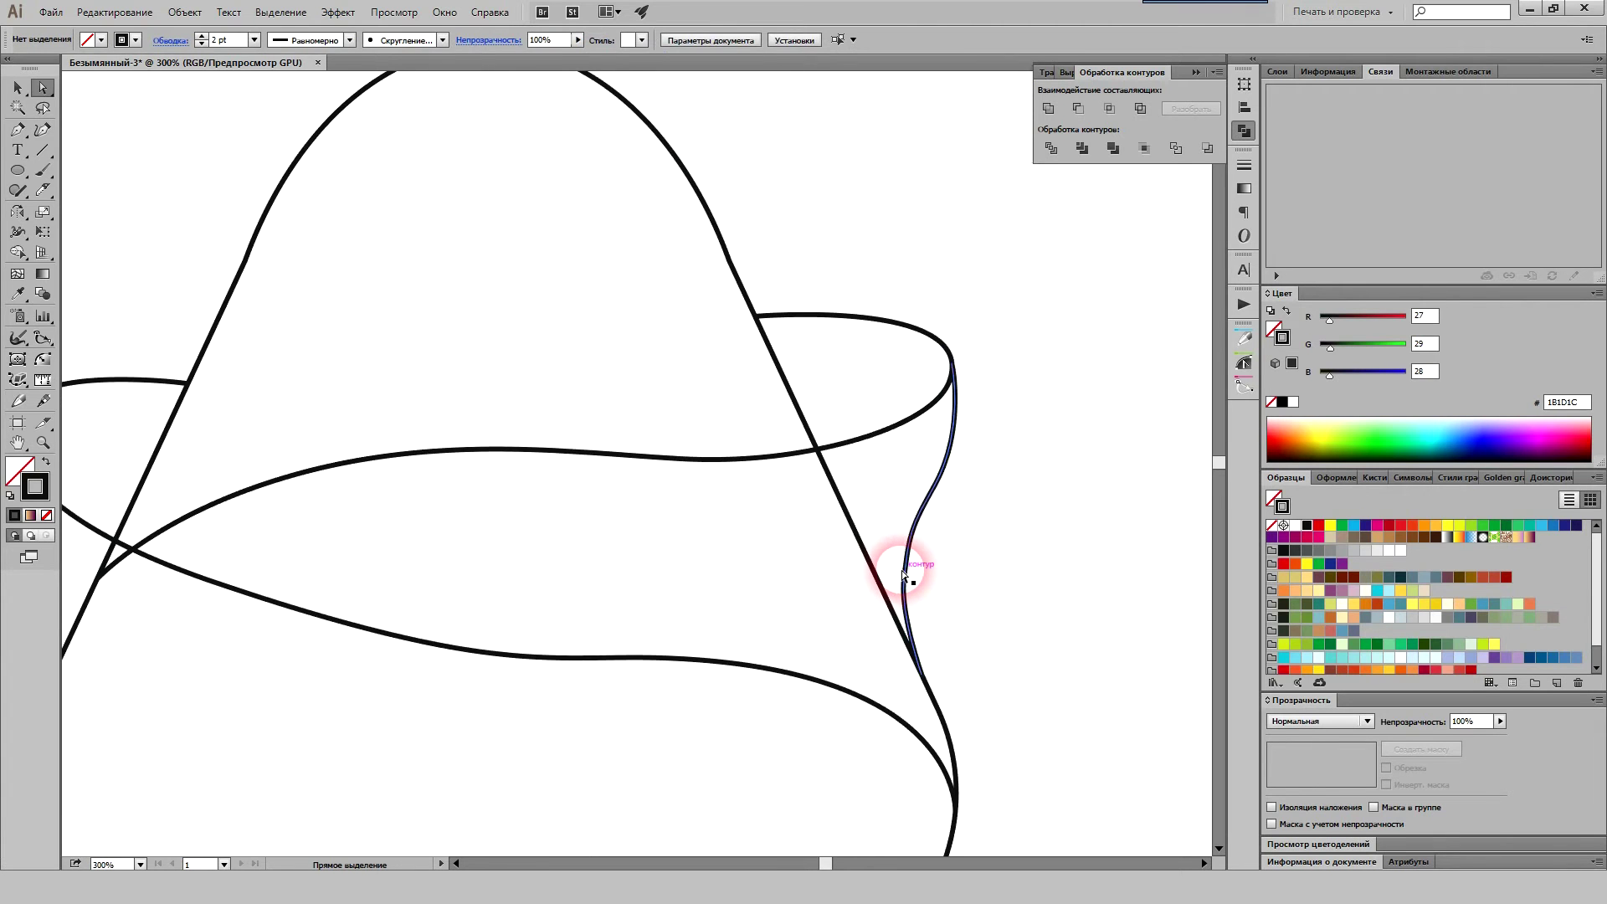
scroll(919, 586, "up", 1, "alt")
left_click(904, 583)
scroll(904, 583, "up", 1, "alt")
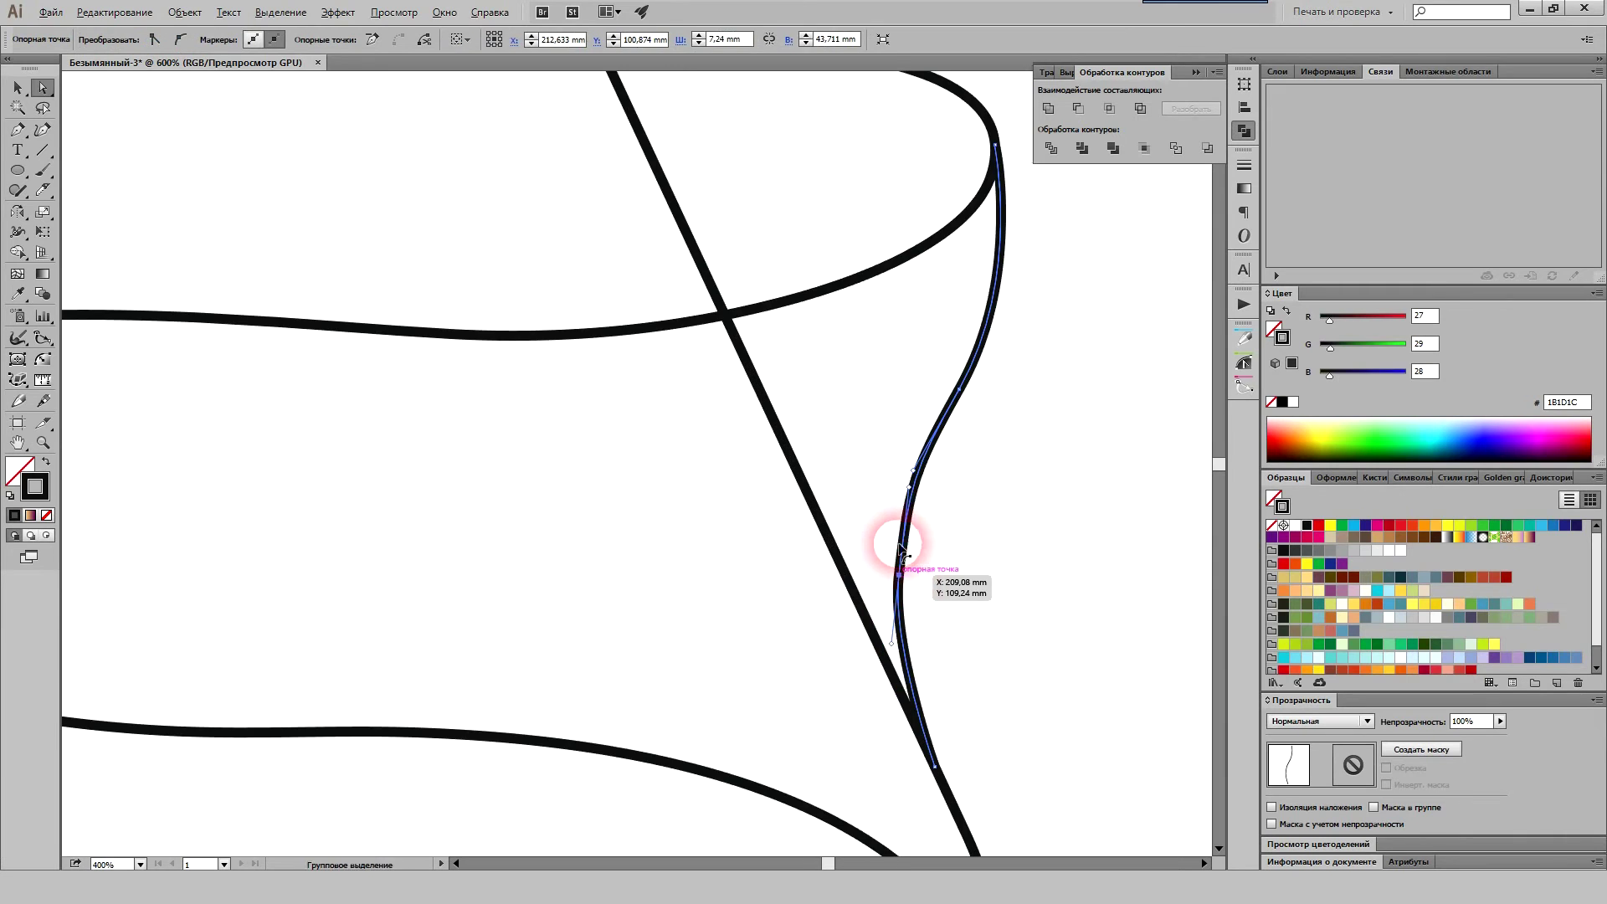
left_click_drag(903, 527, 907, 527)
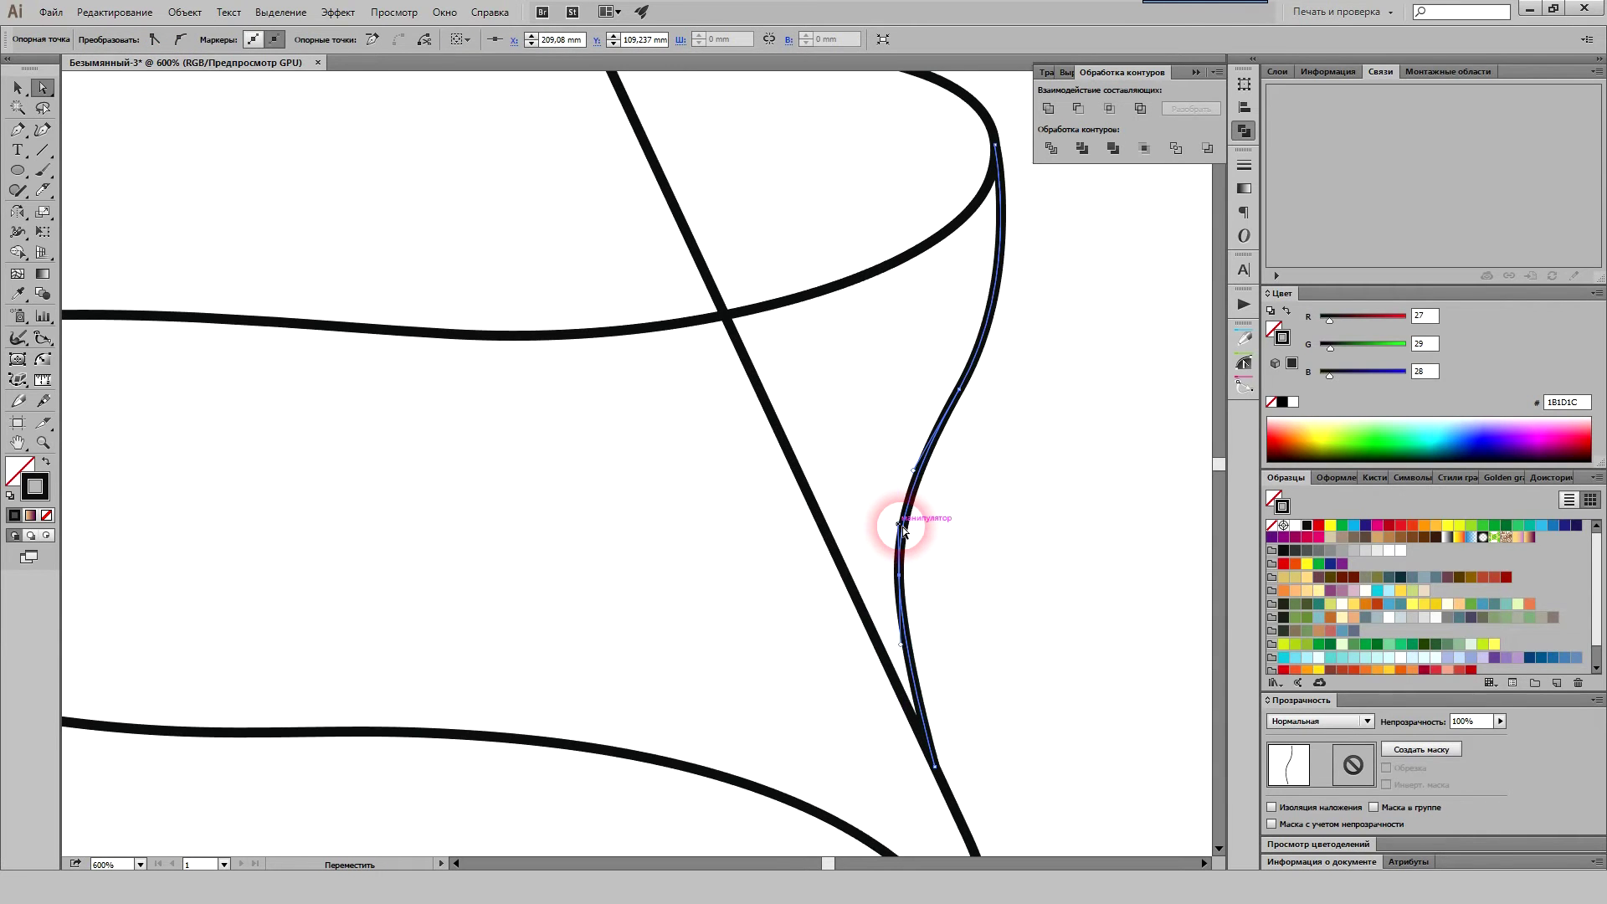
left_click(941, 595)
Step: Nudge the curve's point slightly downward, then select all the outline paths
scroll(944, 586, "down", 2, "alt")
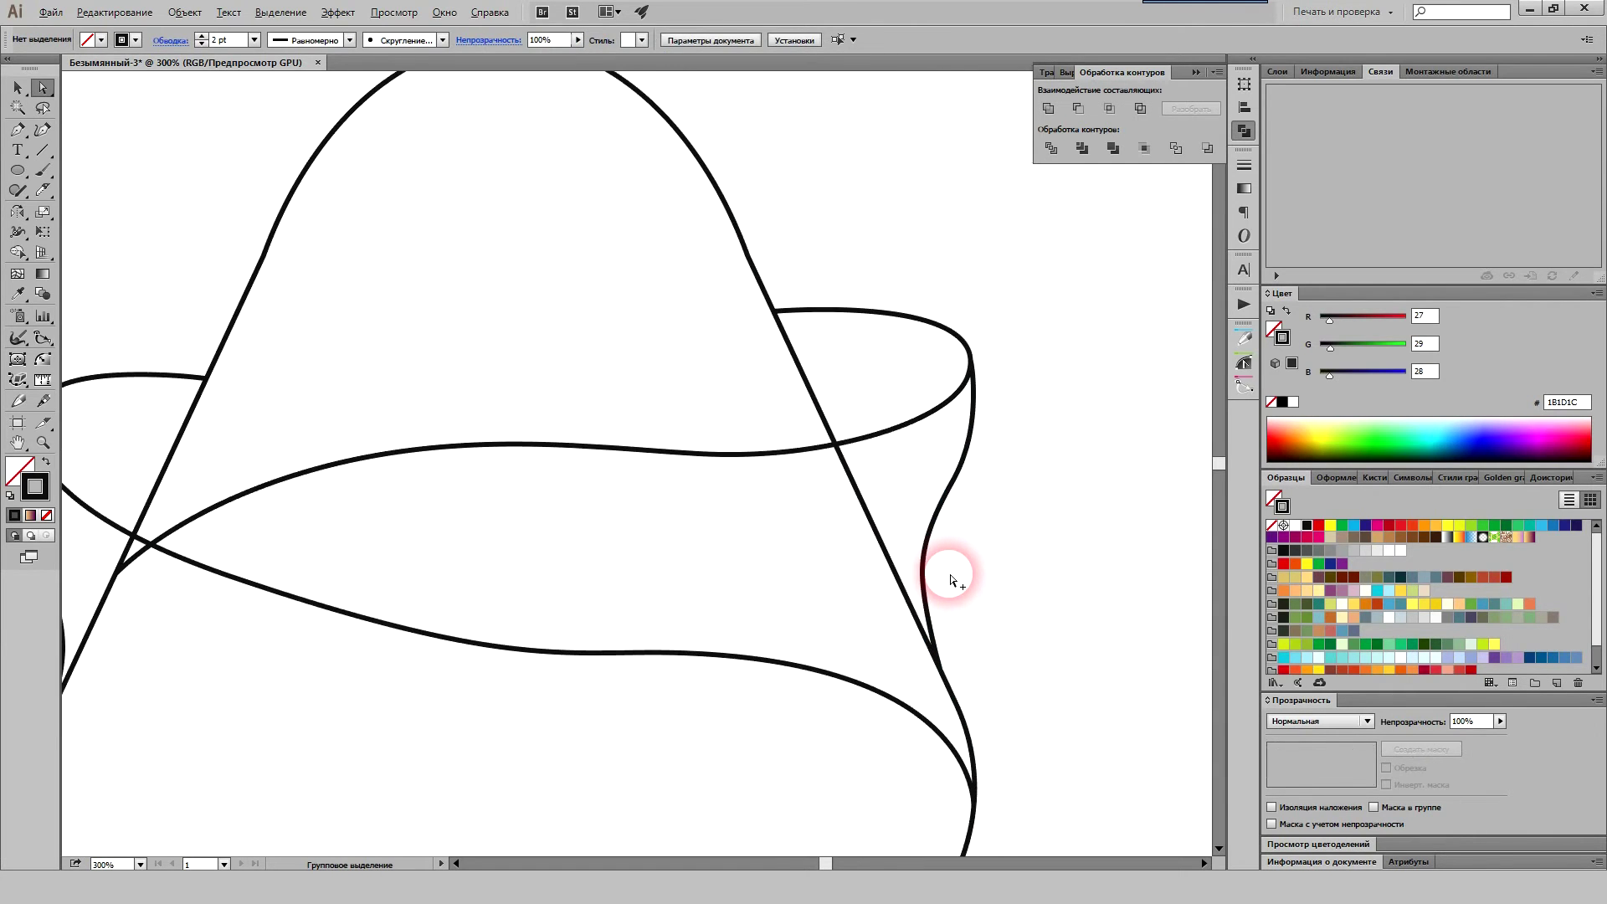
left_click(923, 611)
scroll(920, 607, "up", 4, "alt")
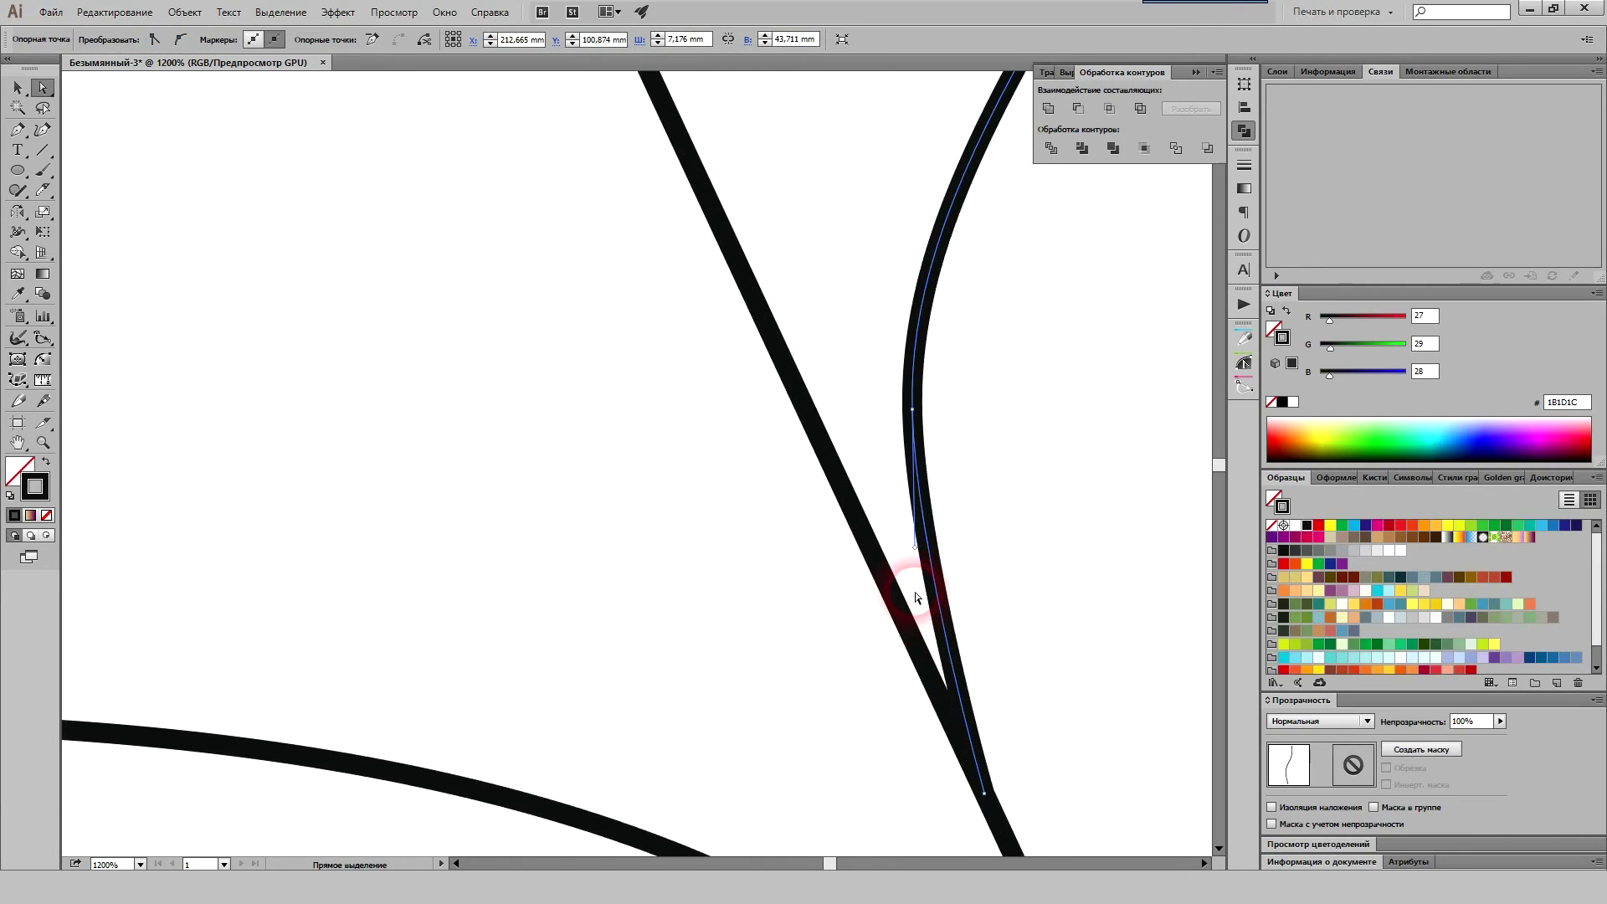
left_click_drag(914, 565, 910, 610)
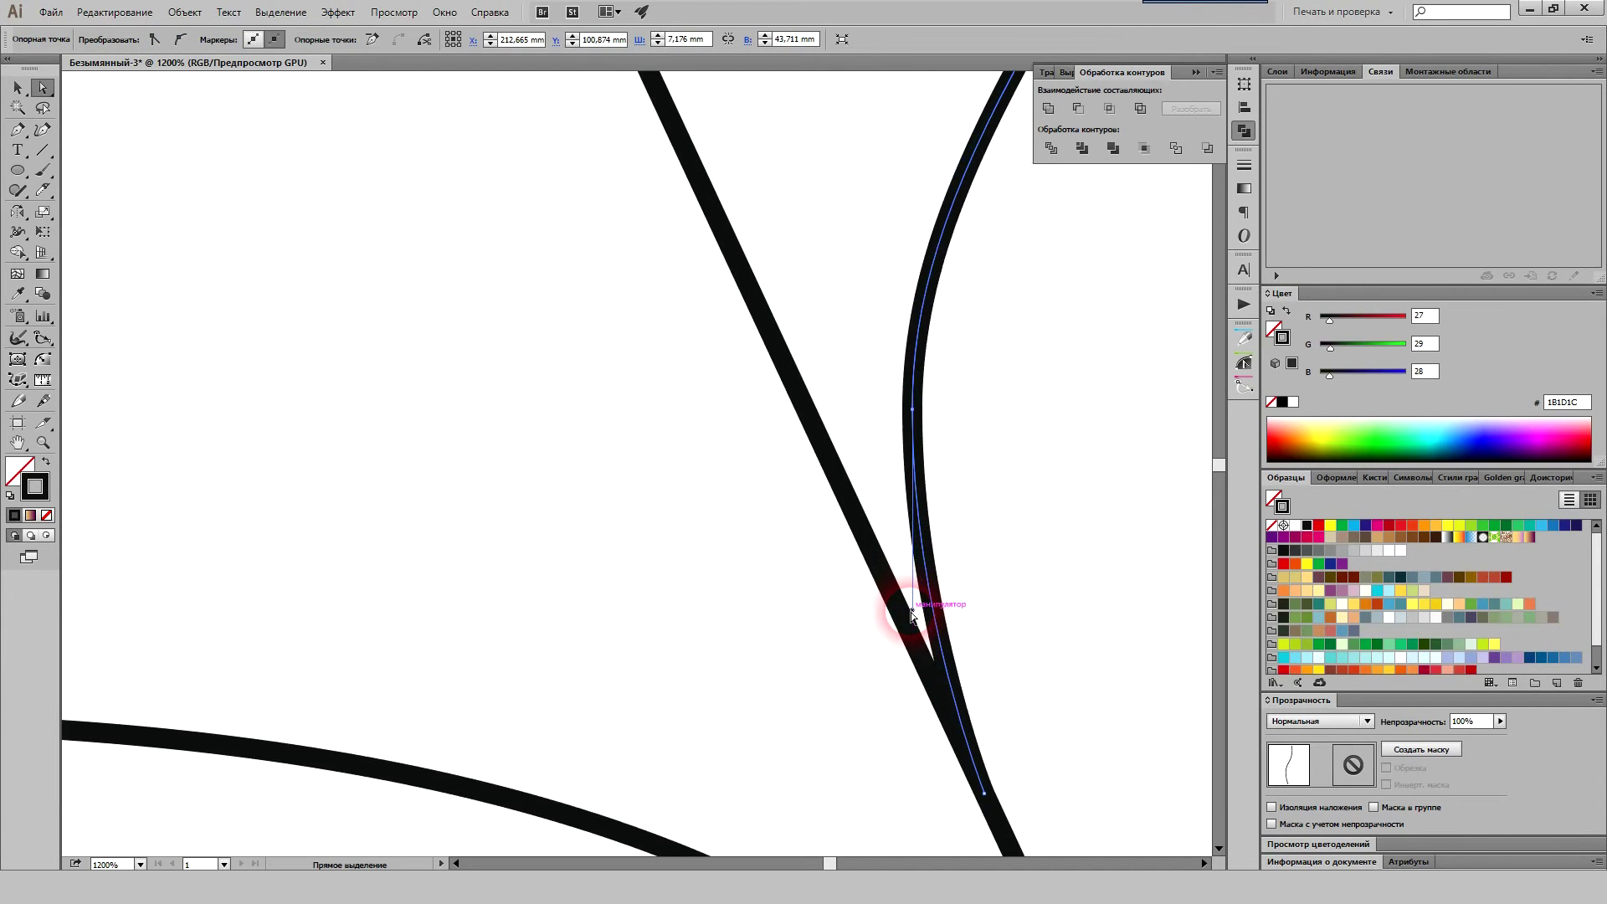
scroll(920, 607, "down", 4, "alt")
left_click(994, 592)
scroll(995, 590, "down", 1, "alt")
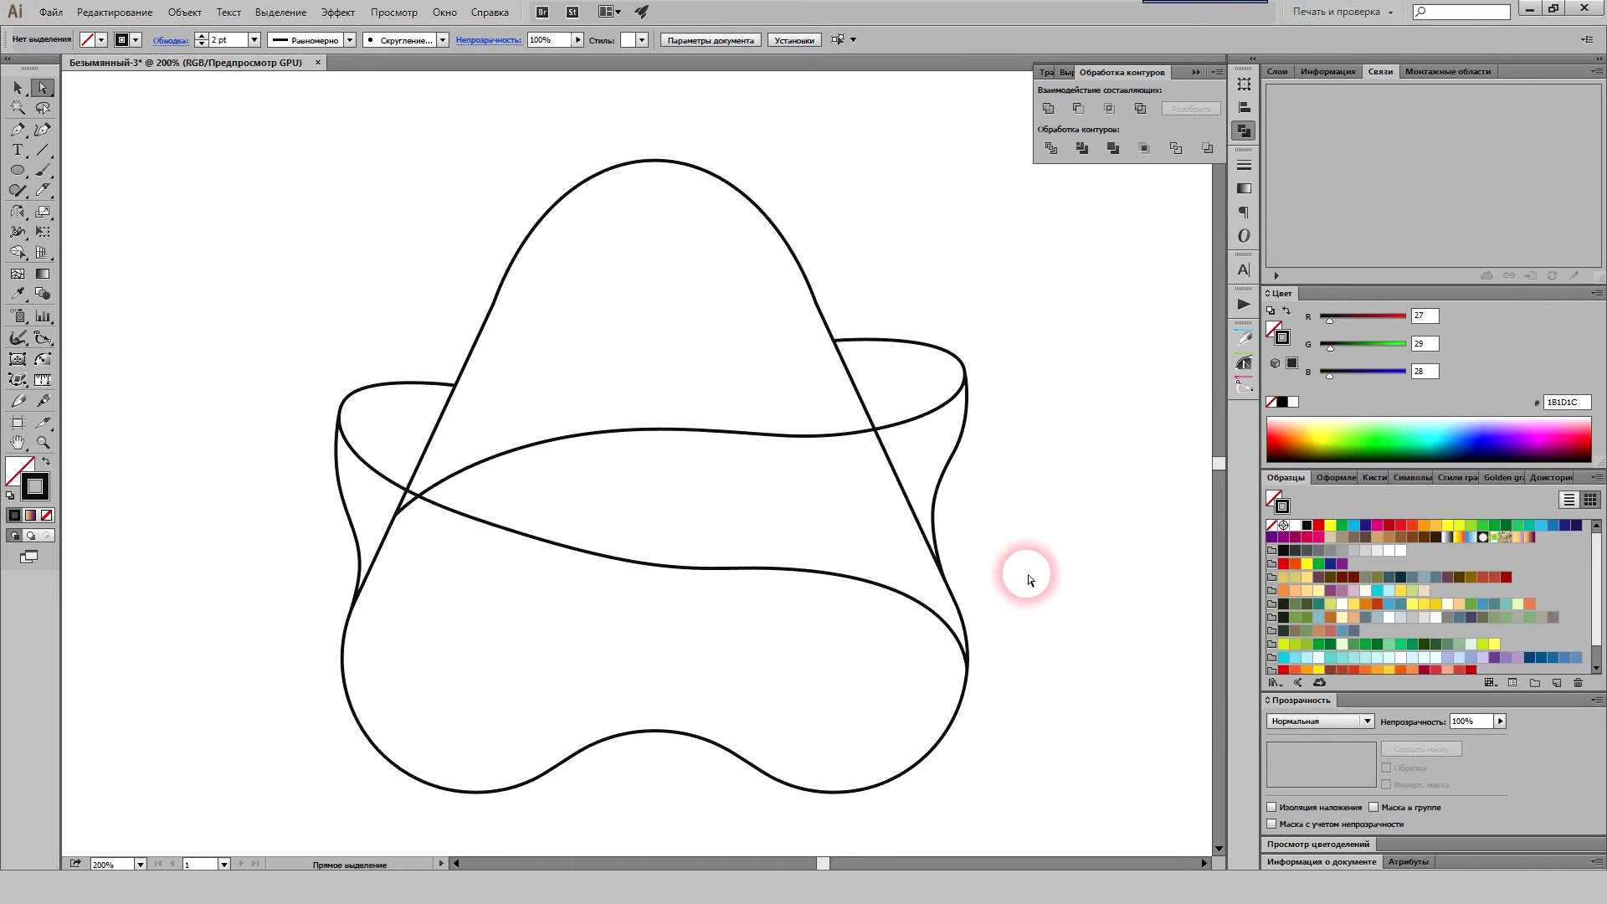
scroll(1018, 573, "down", 1, "alt")
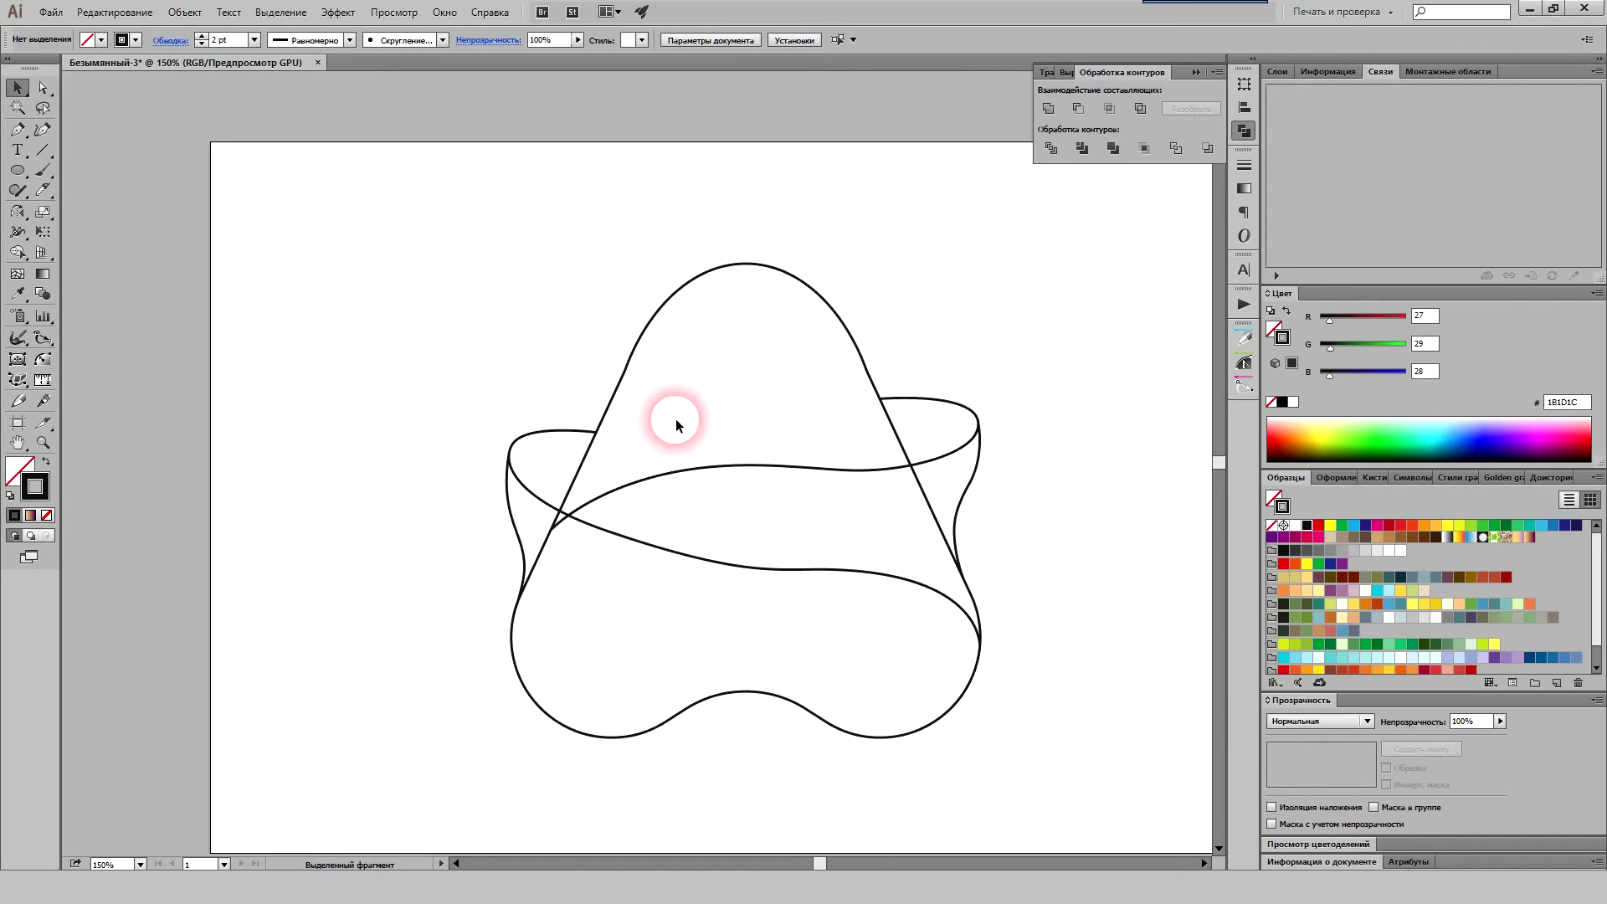
key("ctrl+a")
Step: With Shape Builder, fill both brim lobes dark red and the crown grey-green
key("shift+m")
scroll(878, 661, "up", 1, "alt")
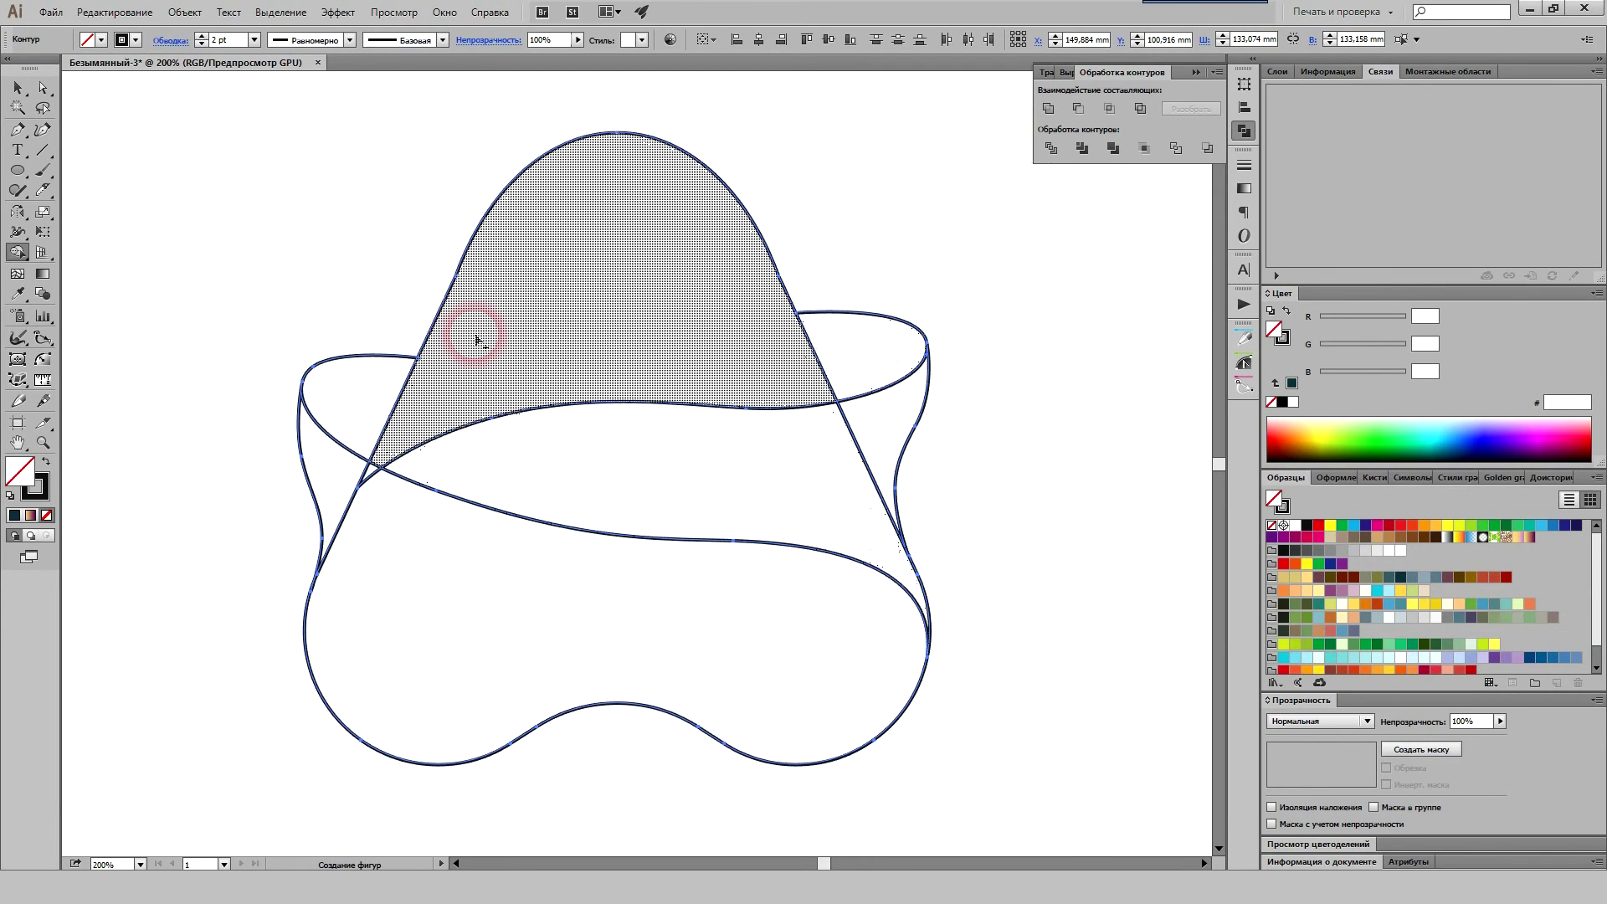
left_click(1353, 577)
left_click(866, 350)
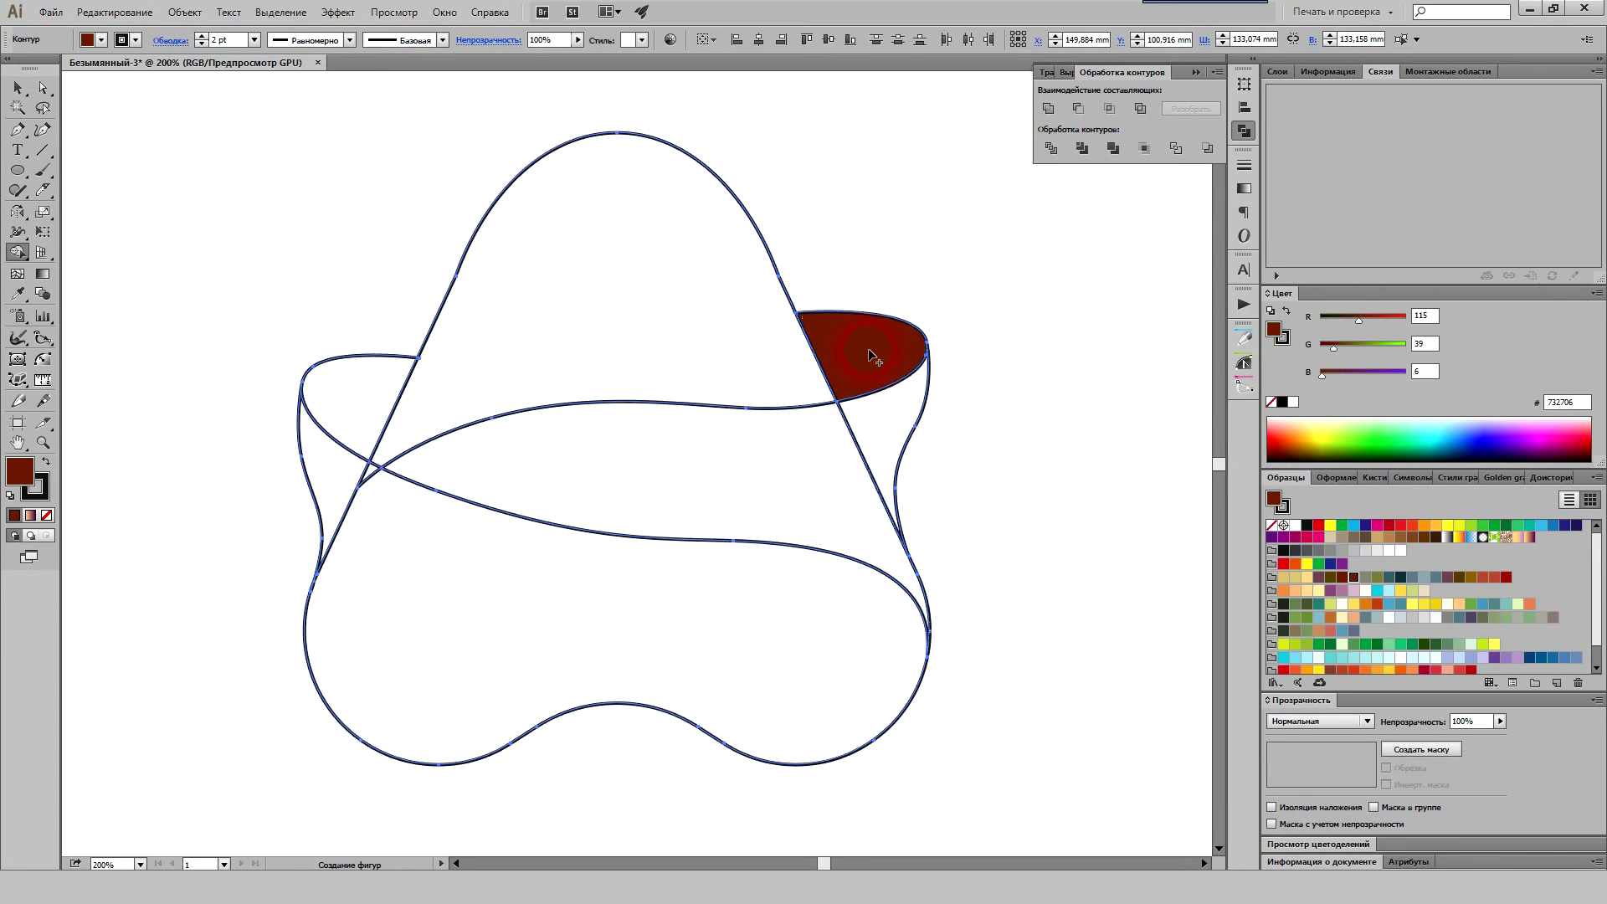
left_click(372, 395)
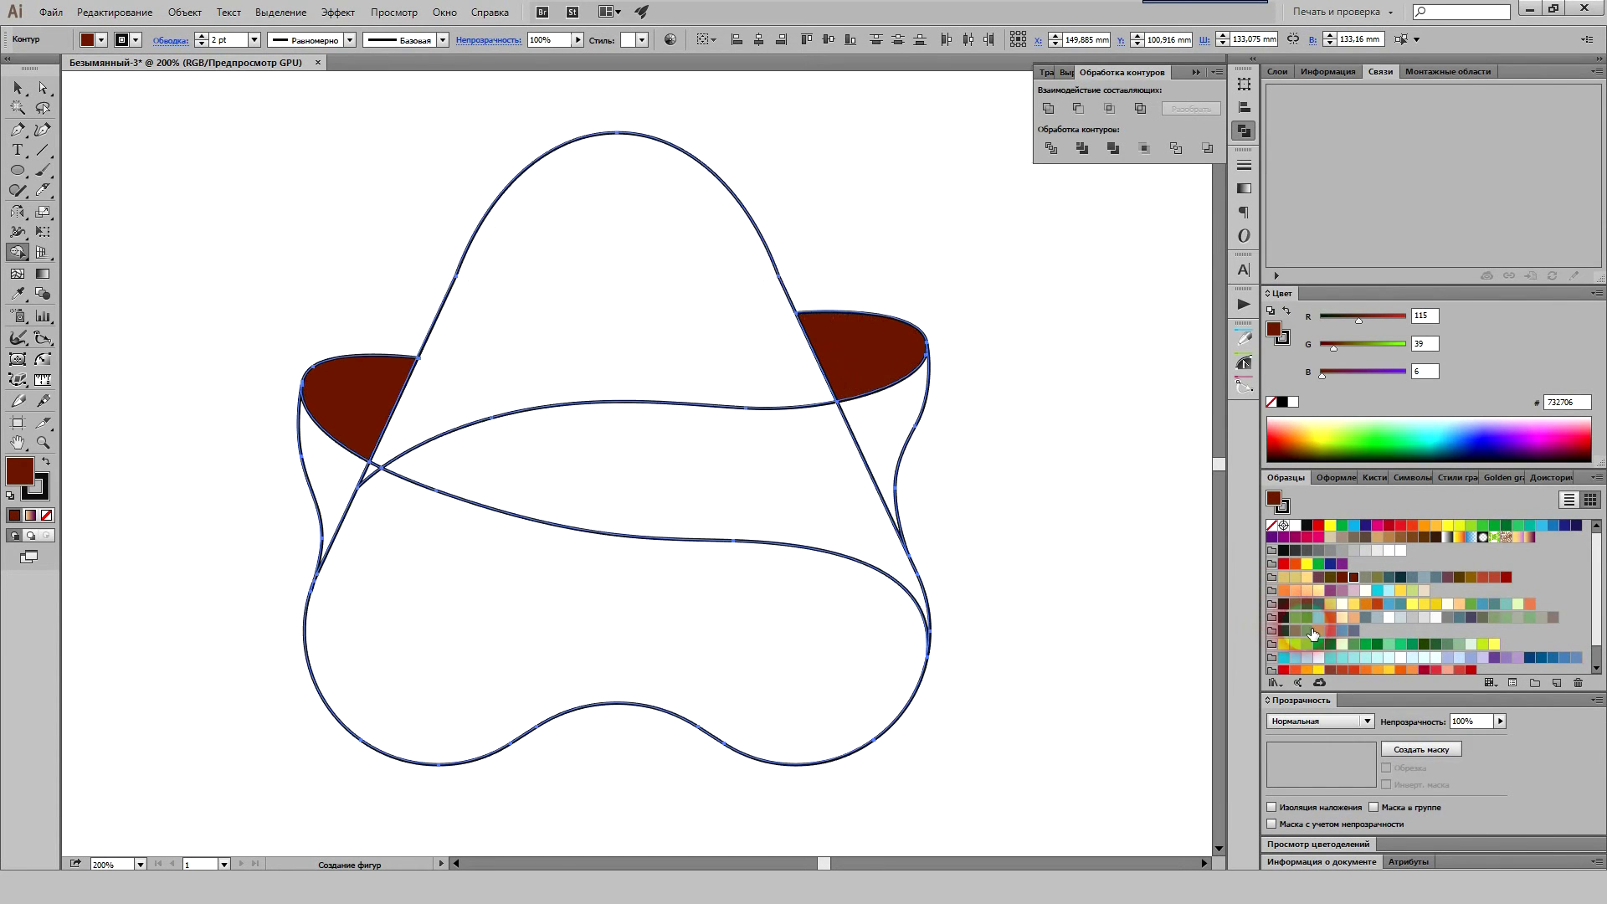
left_click(1311, 632)
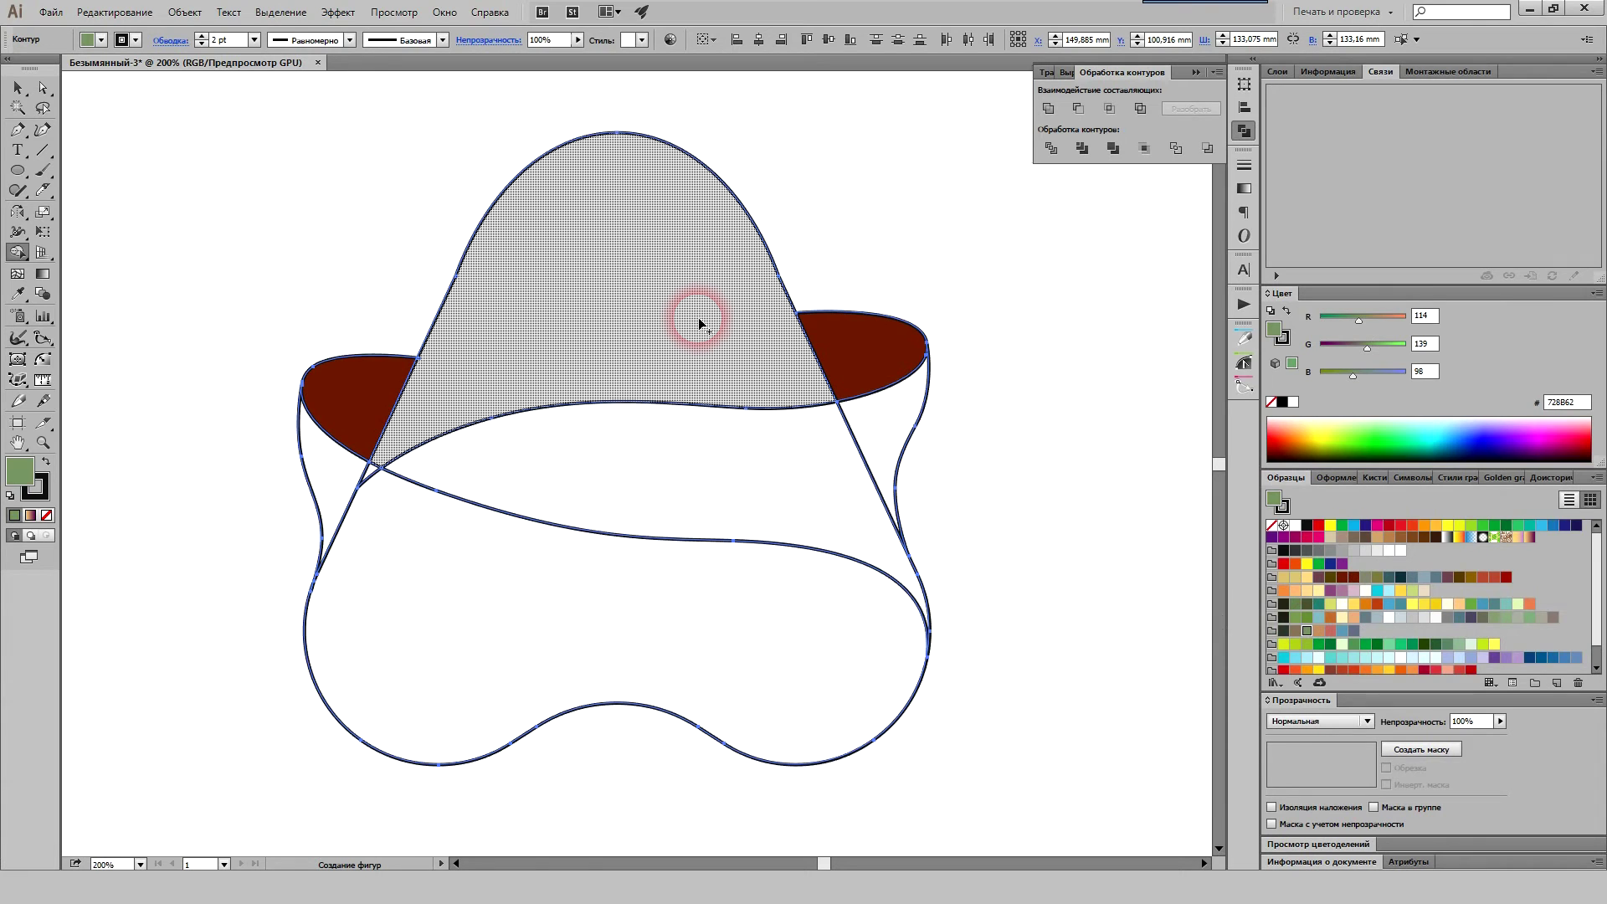
left_click(699, 323)
Step: Merge the left sliver and lower band in peach, and the right sliver and middle band in bright green
left_click(1308, 591)
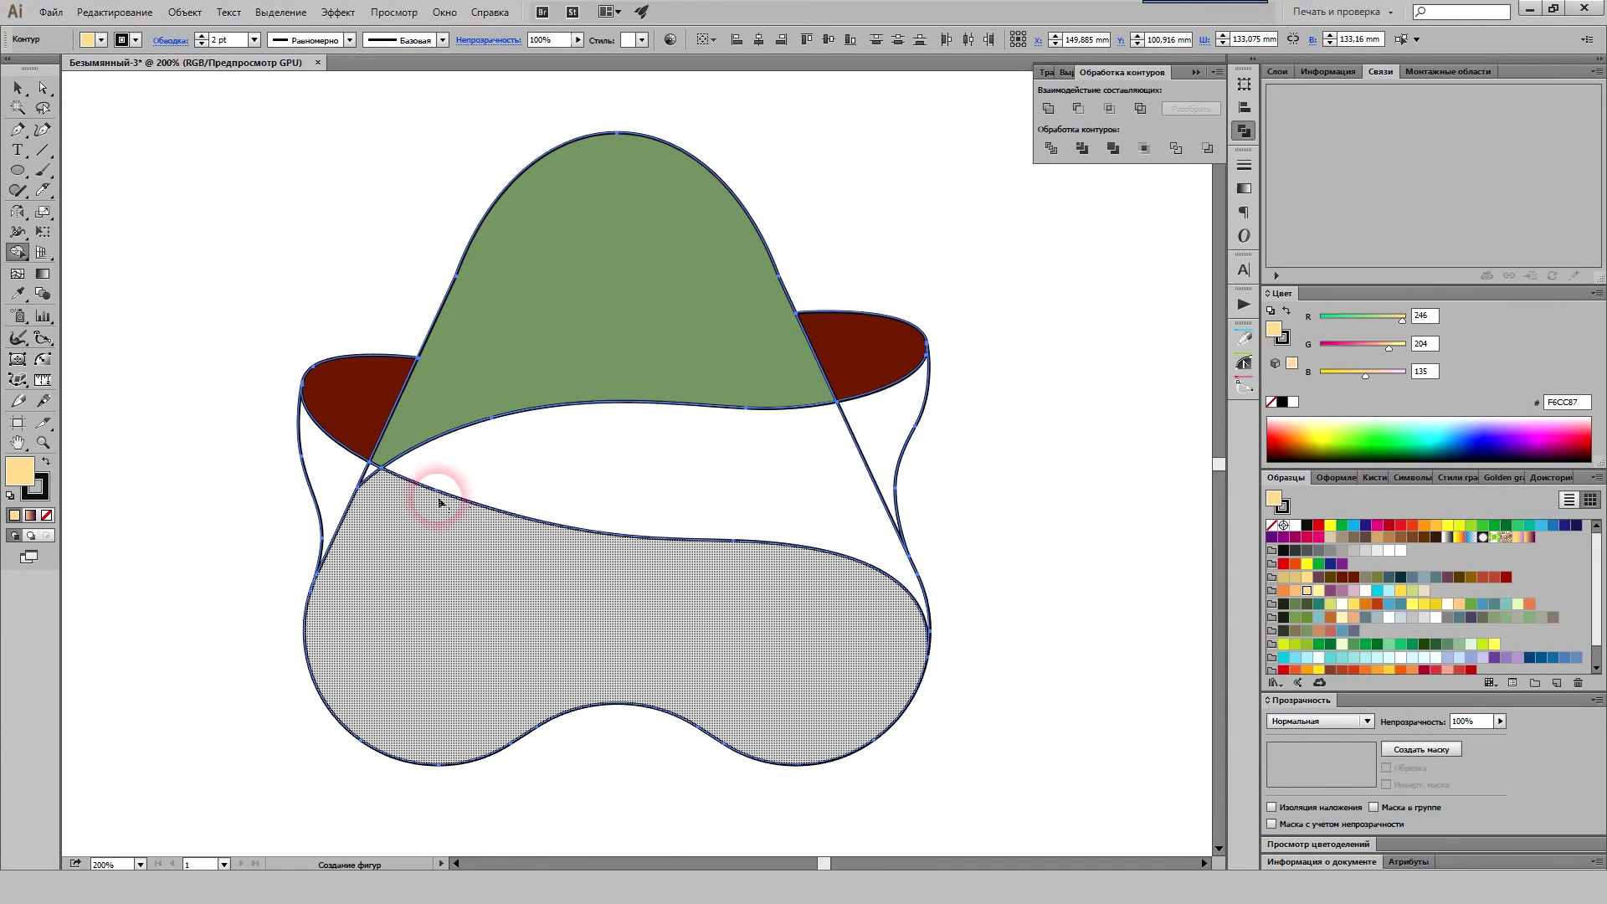
left_click_drag(365, 481, 402, 510)
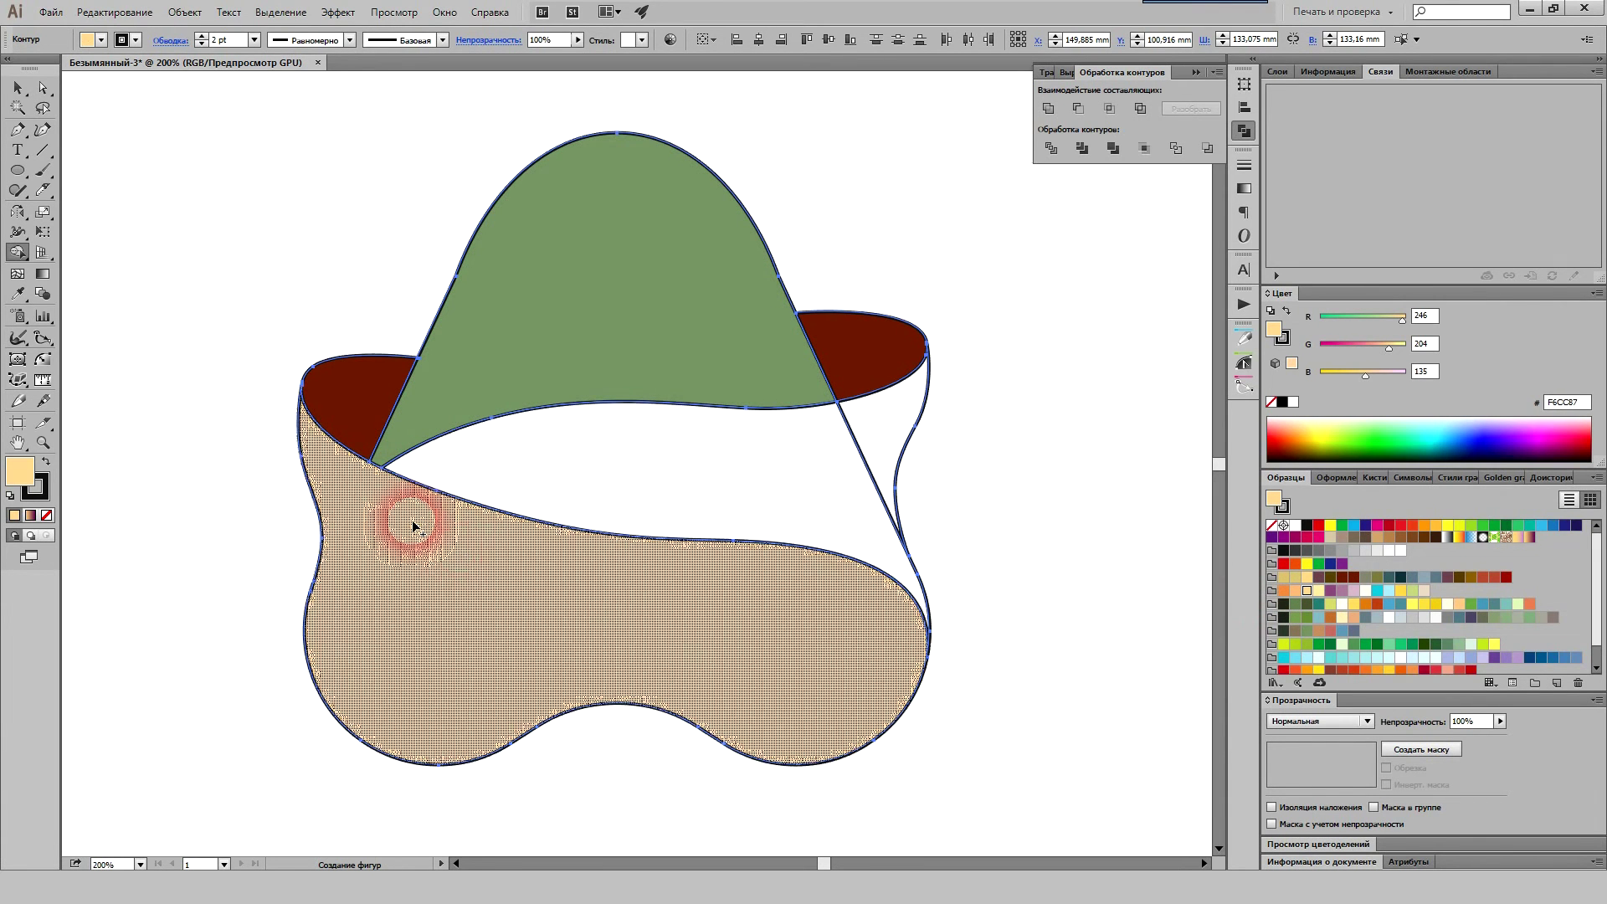
left_click(1319, 563)
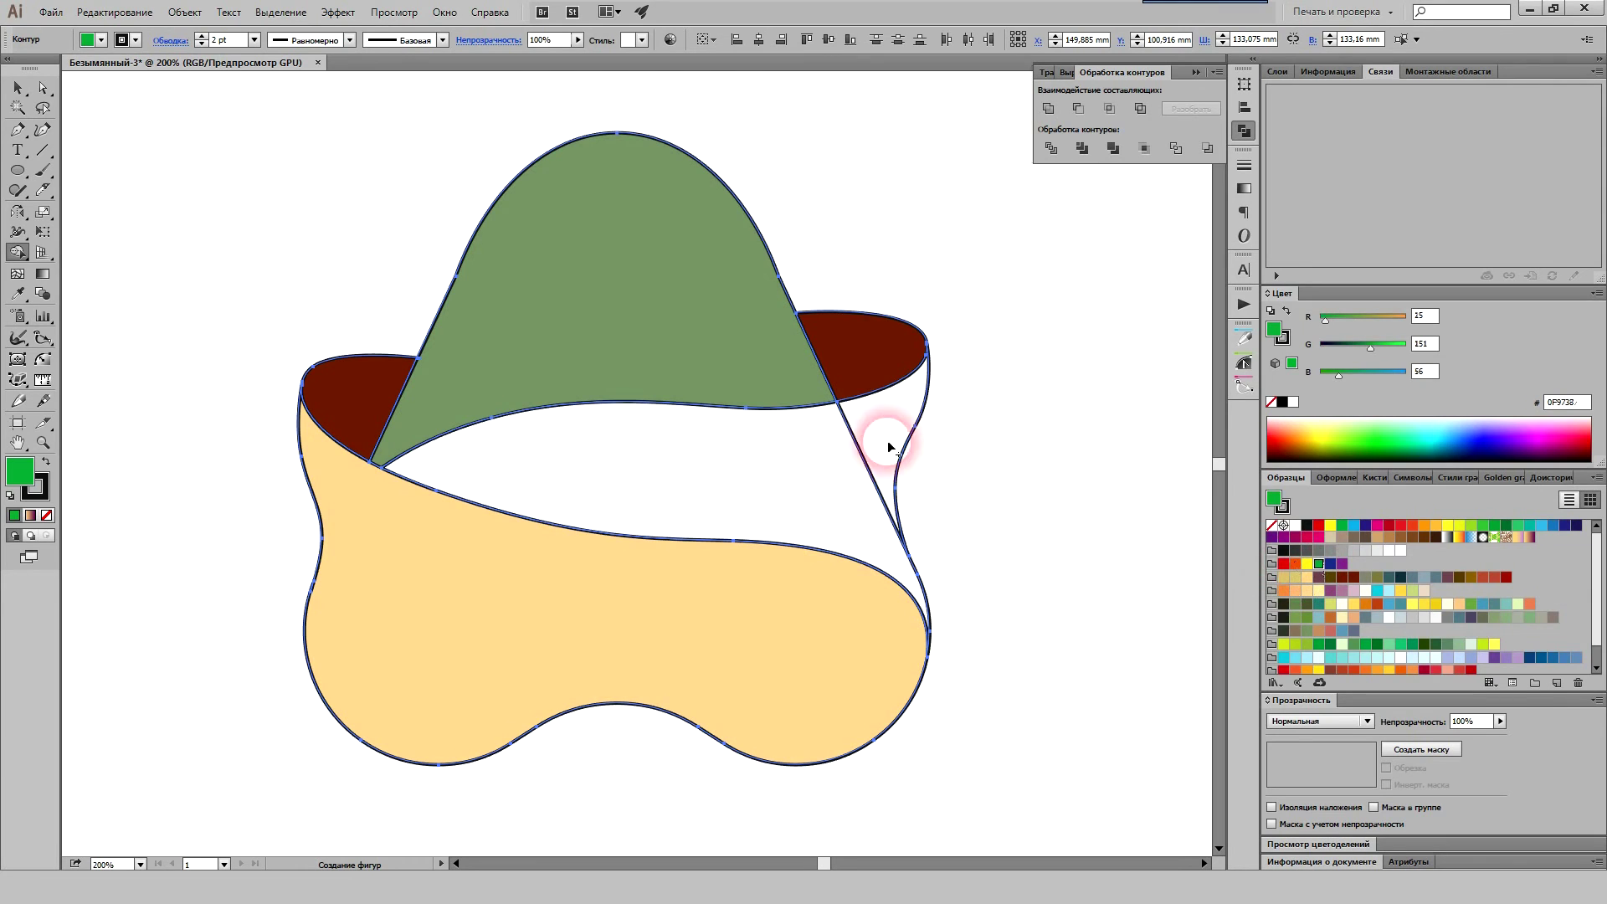
mouse_move(877, 444)
left_mouse_down()
mouse_move(801, 461)
mouse_move(1102, 549)
left_mouse_up()
scroll(1102, 550, "up", 1)
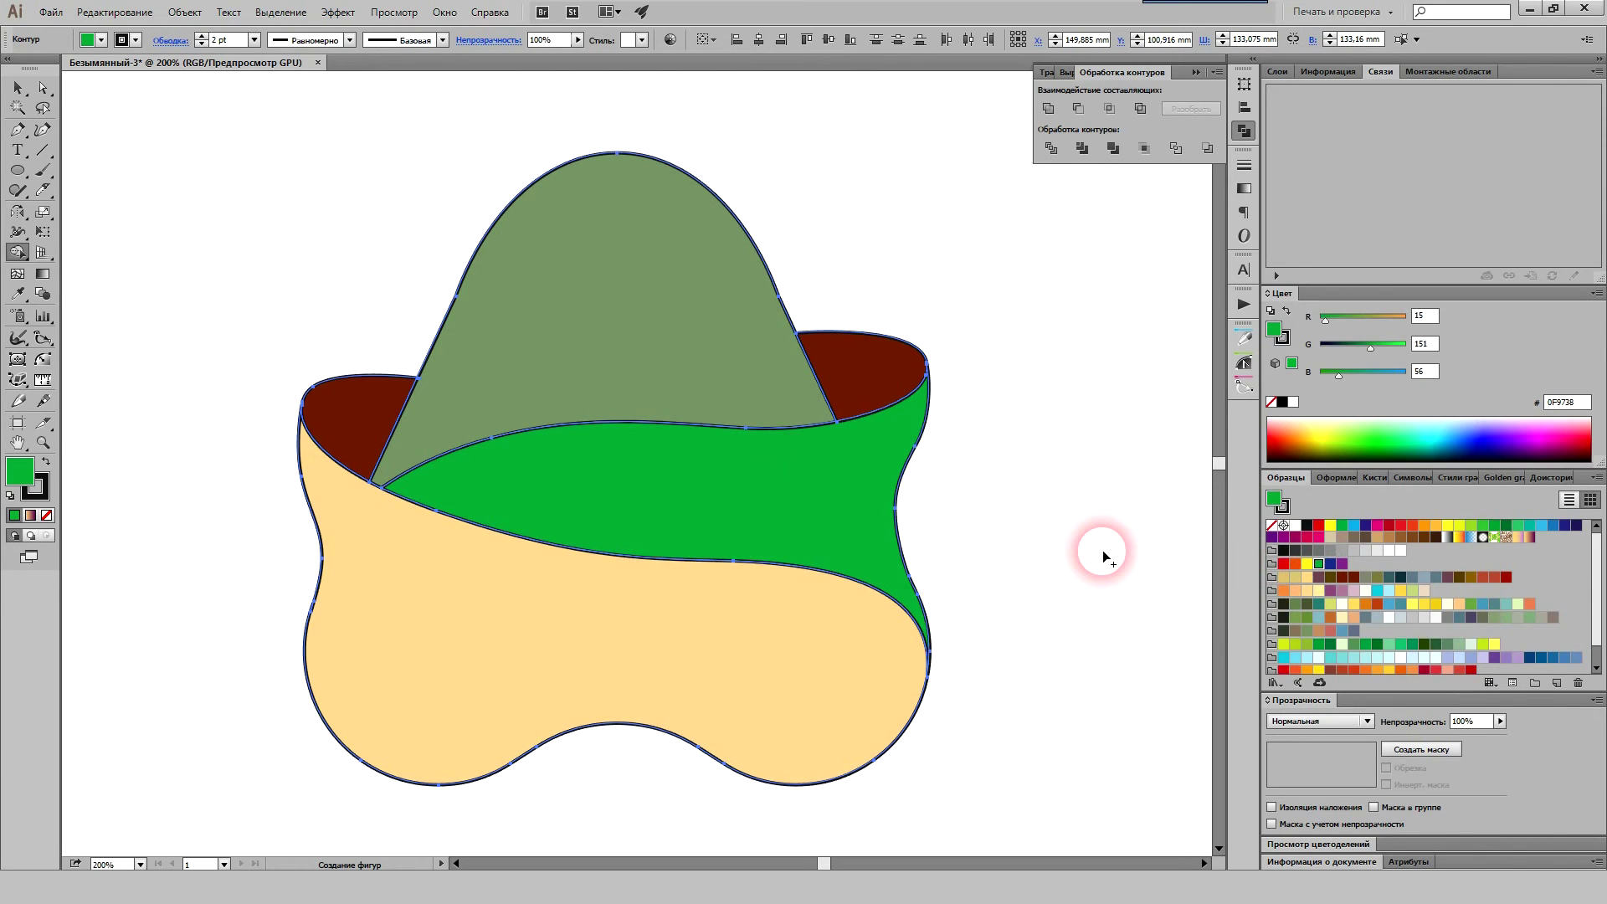
left_click(18, 87)
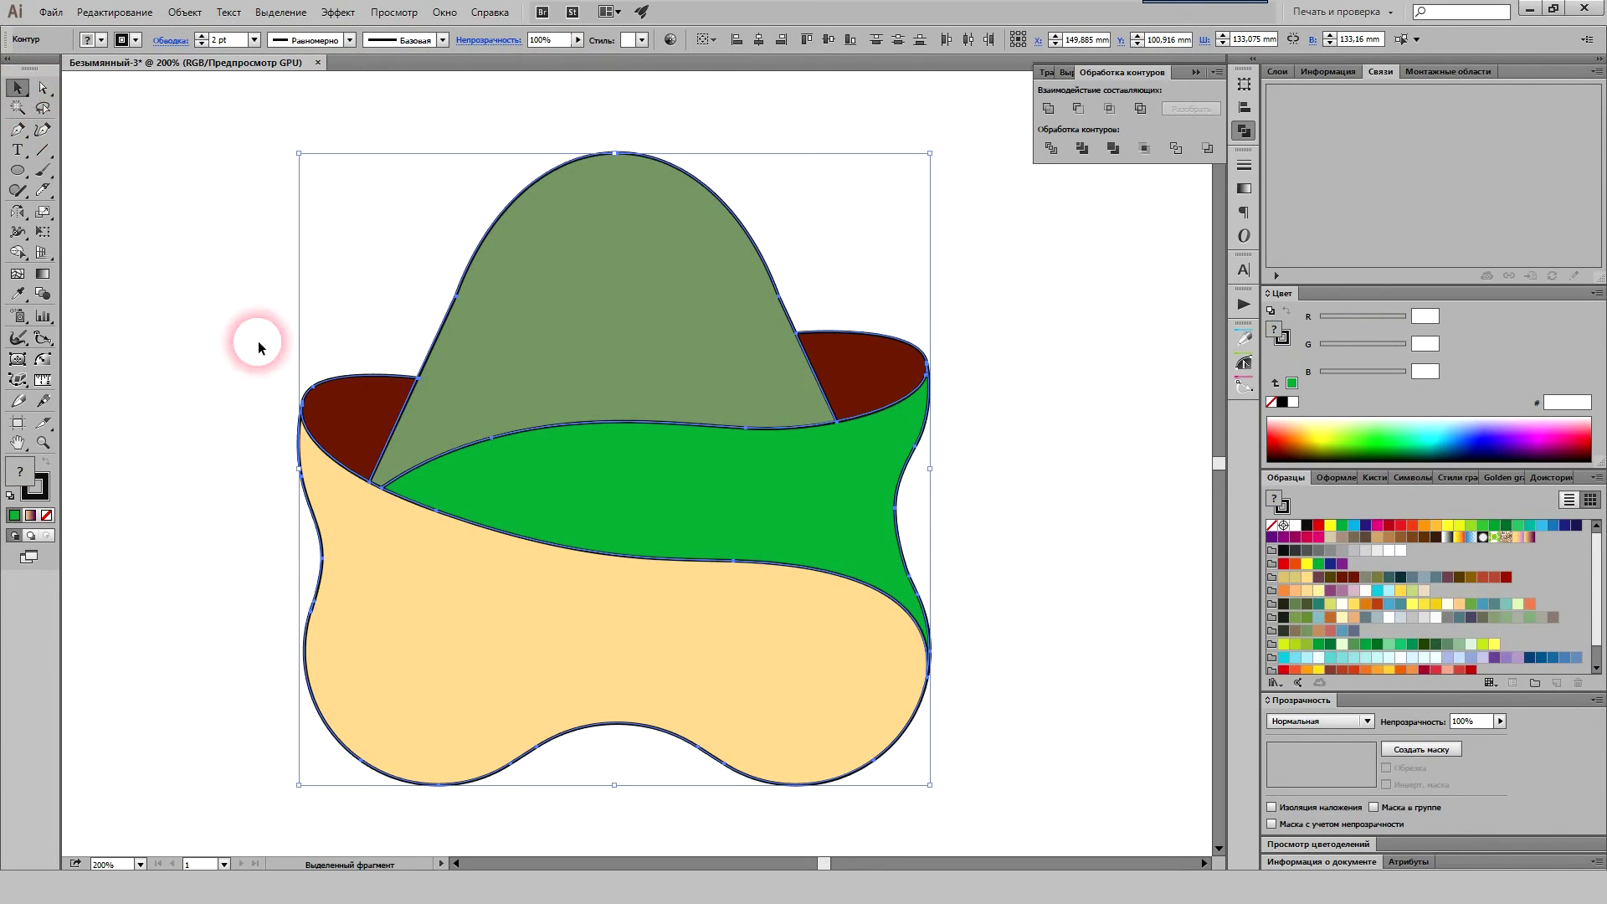
Step: Merge the coloured shapes, dropping the outlines, and ungroup the result
left_click(1086, 154)
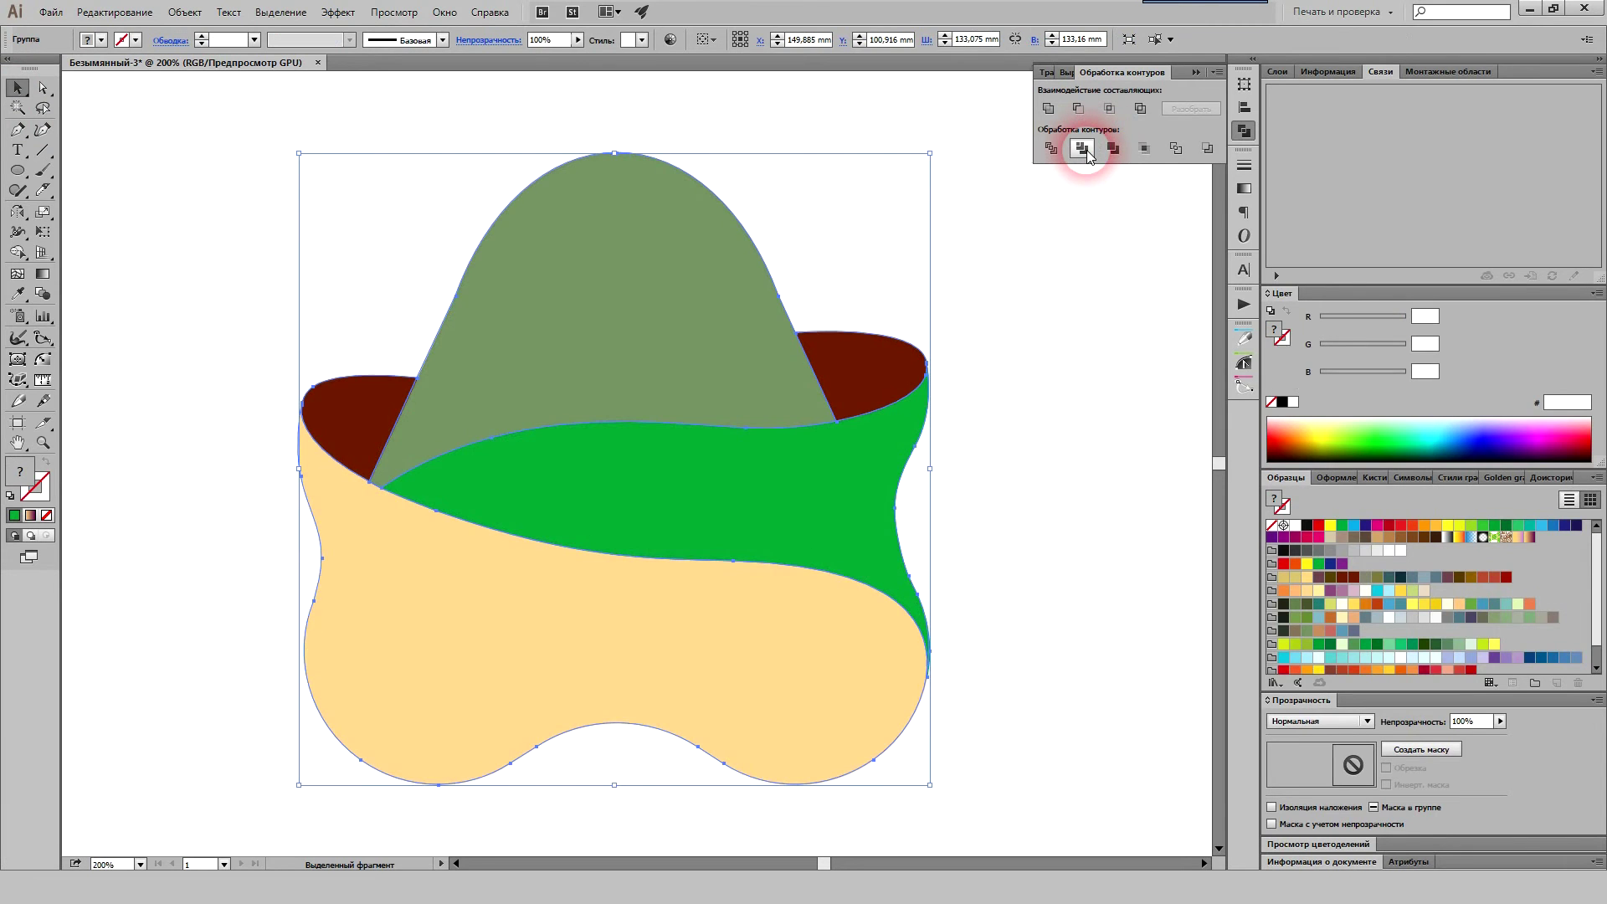
left_click(1045, 530)
left_click(755, 455)
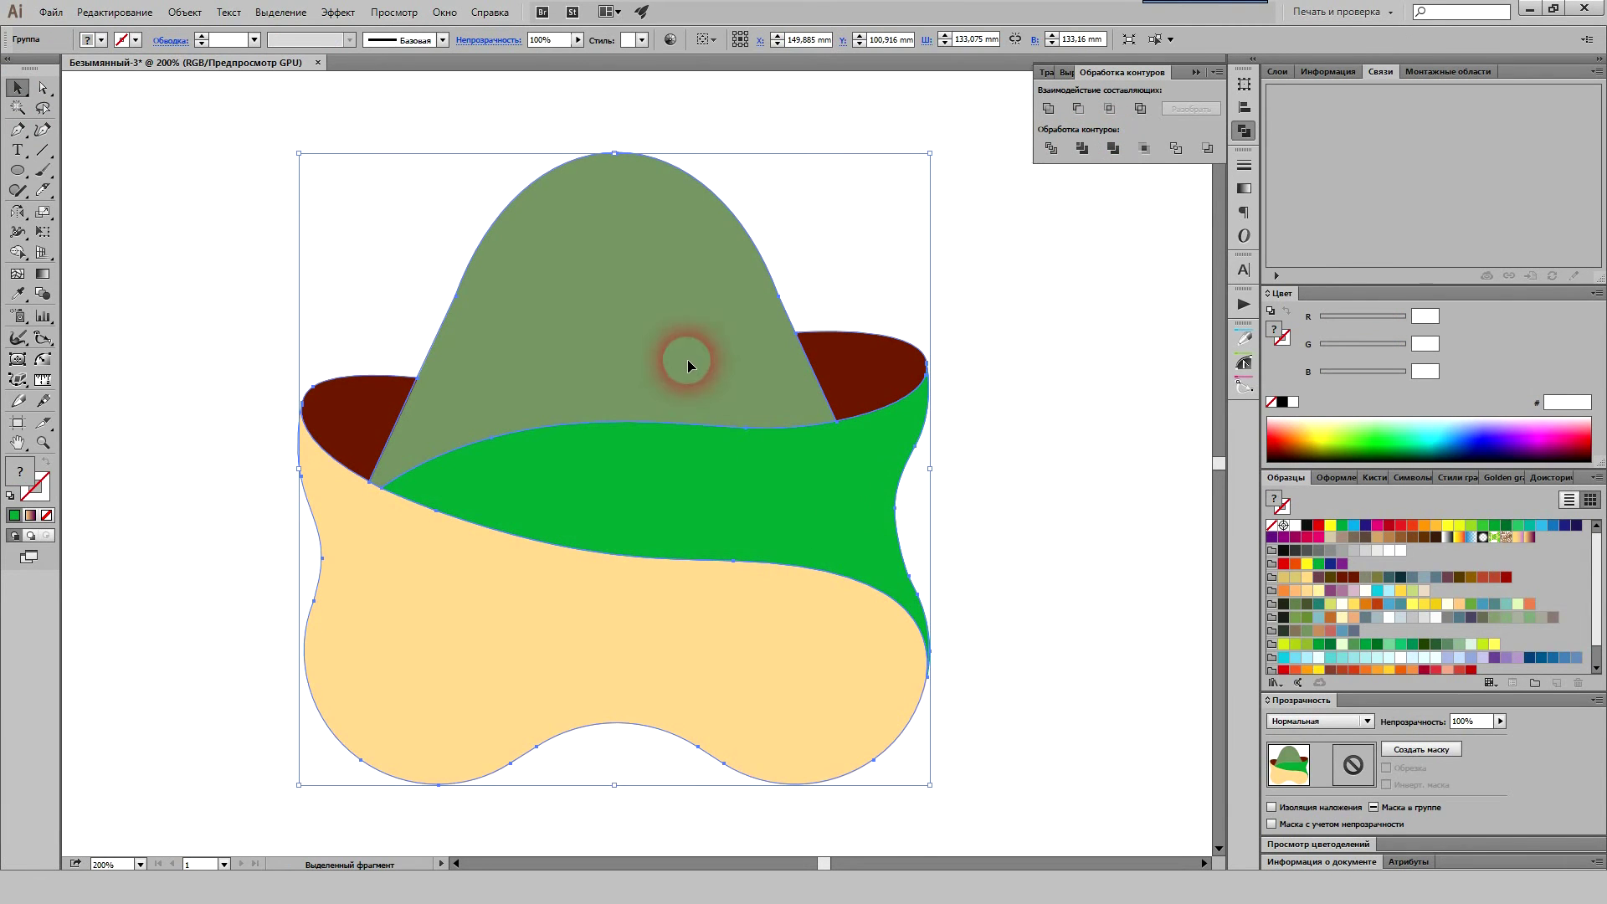
right_click(795, 492)
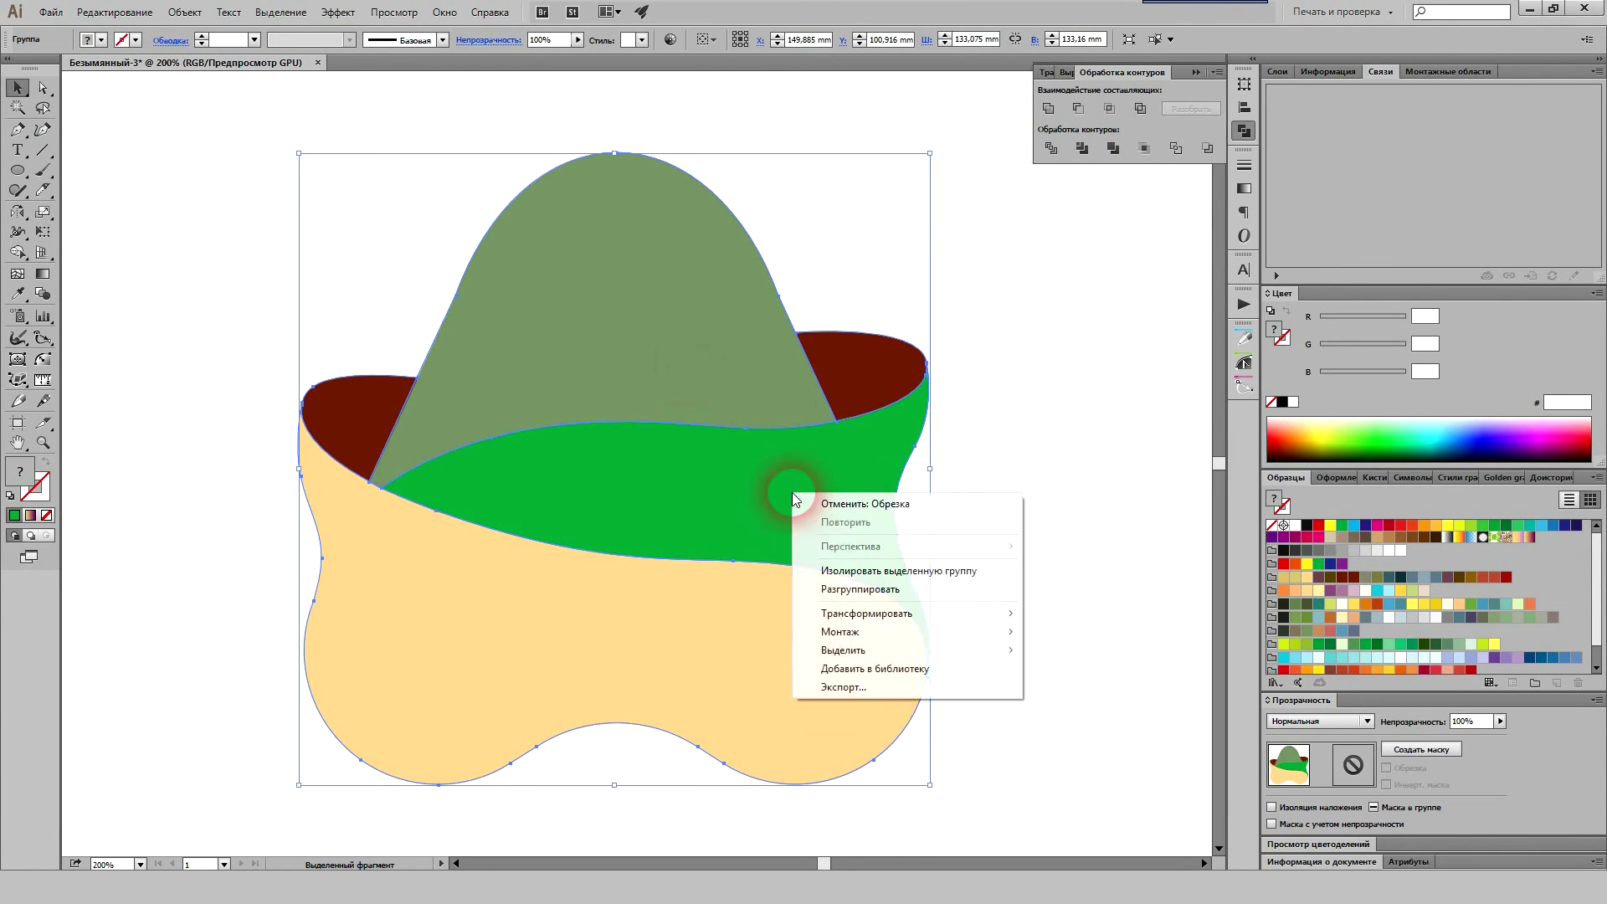
left_click(861, 589)
left_click(1011, 557)
scroll(955, 531, "down", 1)
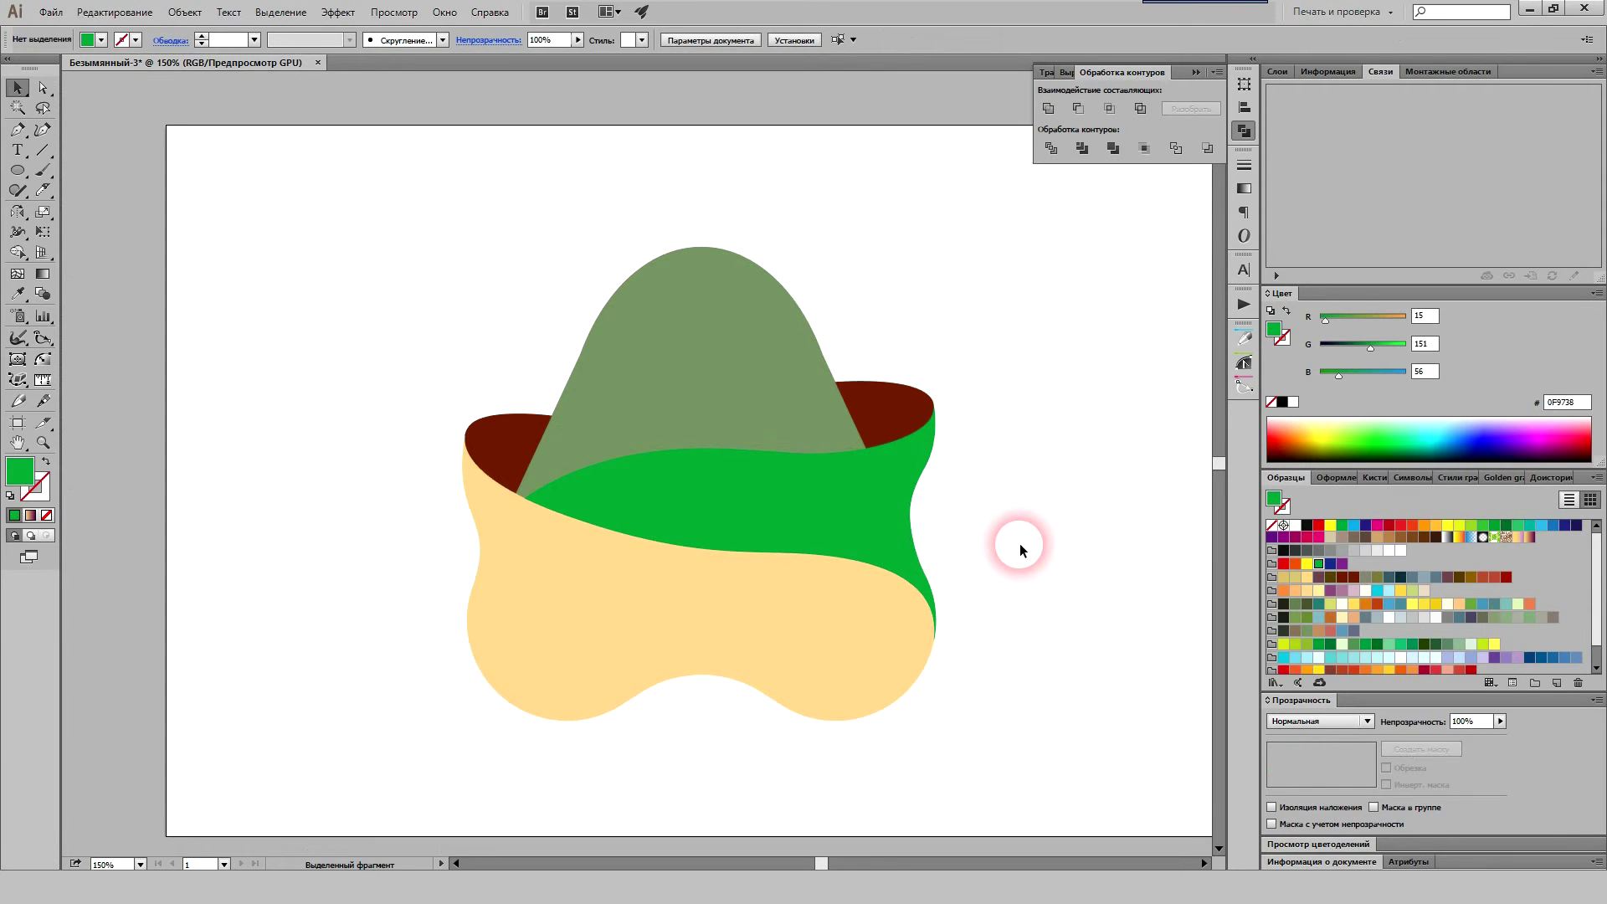
scroll(927, 548, "right", 2)
scroll(922, 538, "up", 1)
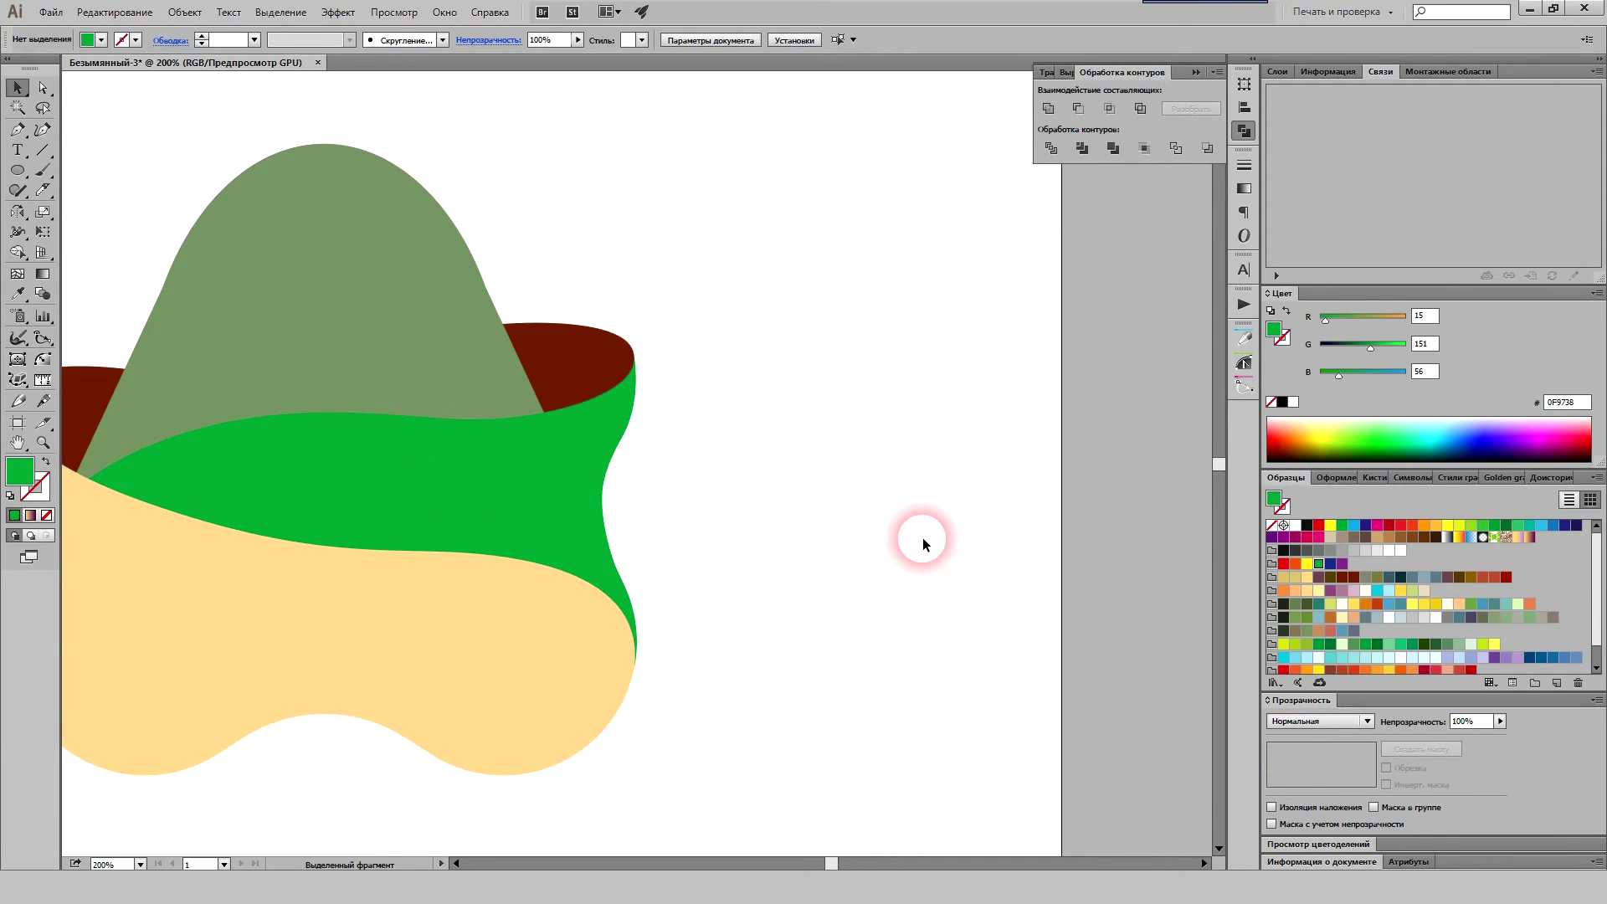
scroll(922, 542, "up", 1)
Step: Draw a rectangle beside the hat and fill it with the yellow-to-purple gradient
left_click_drag(18, 170, 46, 163)
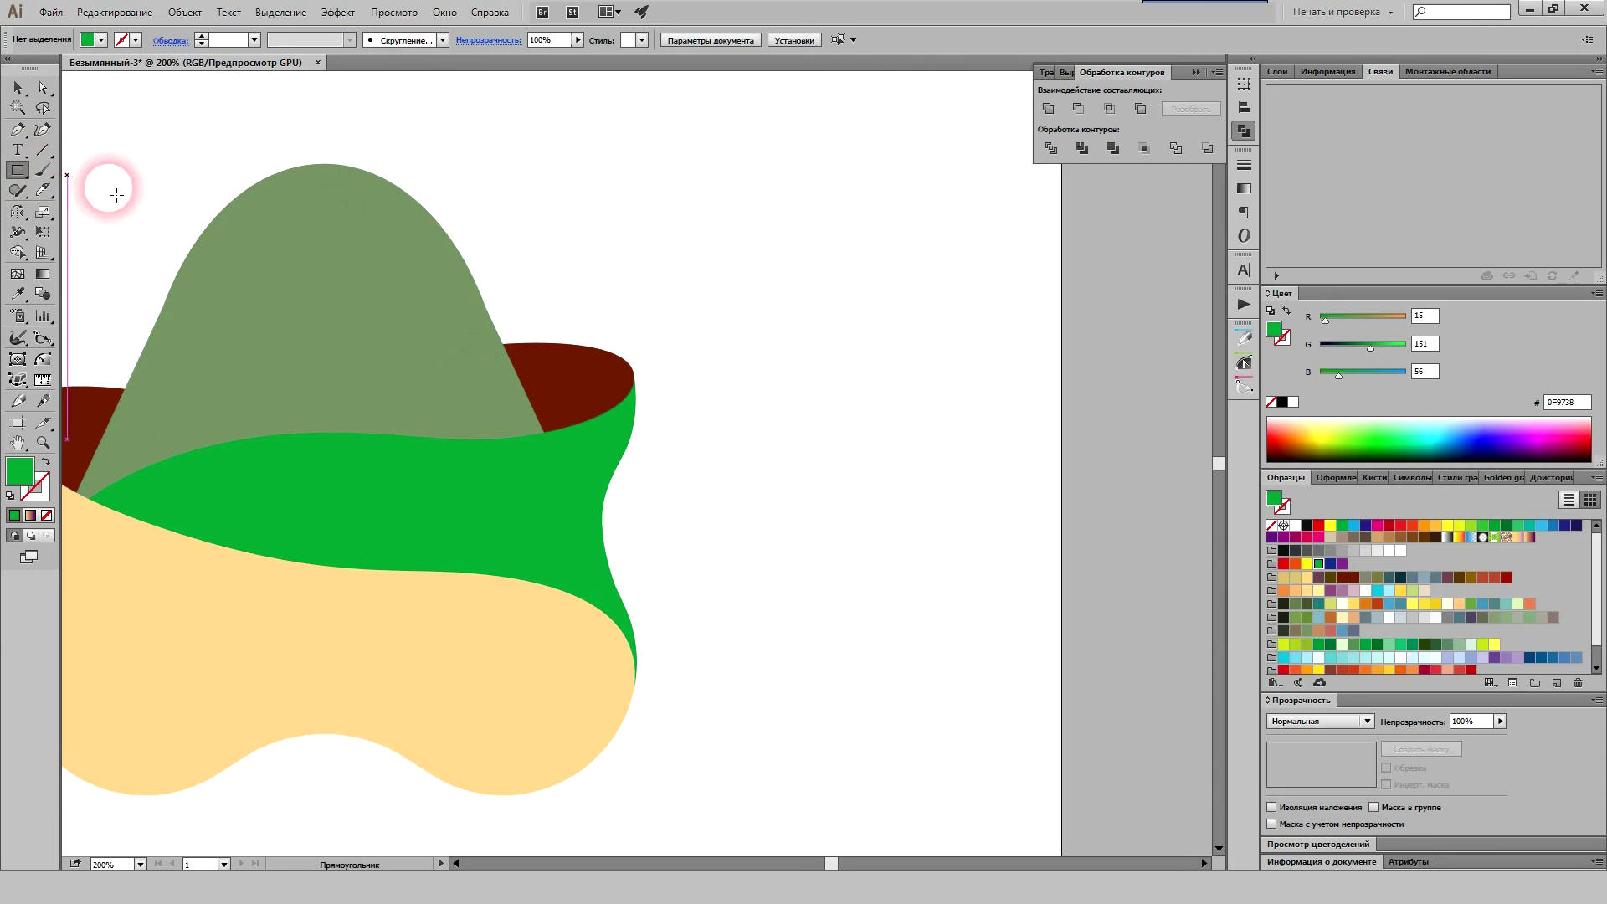
left_click_drag(606, 191, 932, 266)
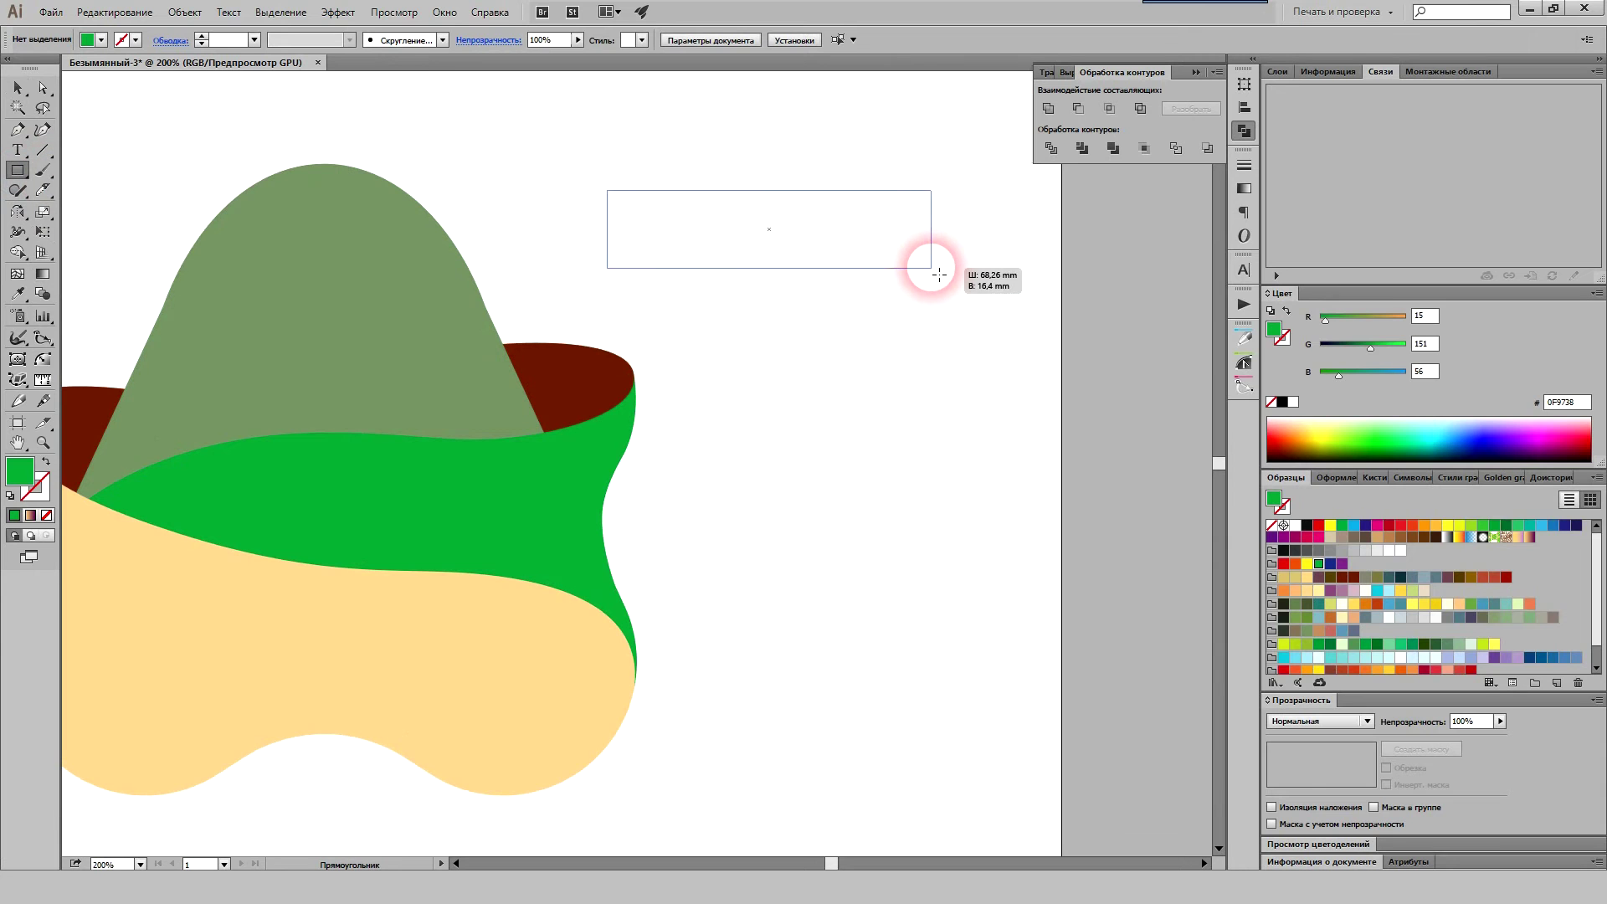
left_click(1519, 538)
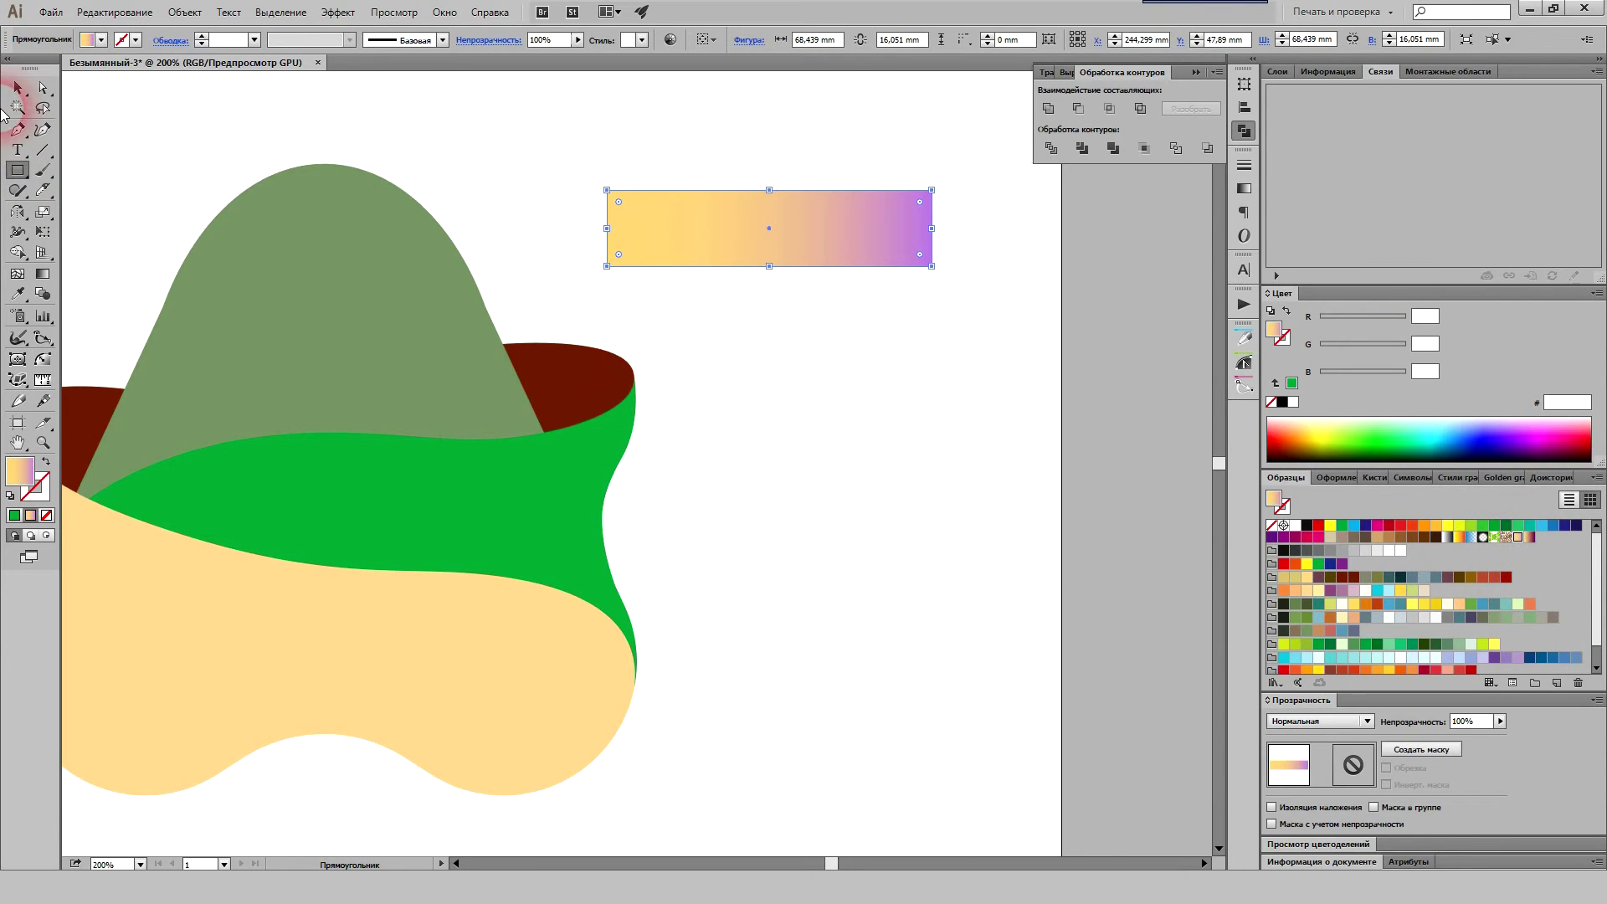
Step: Marquee-select all the hat shapes
left_click(17, 87)
scroll(610, 449, "left", 4)
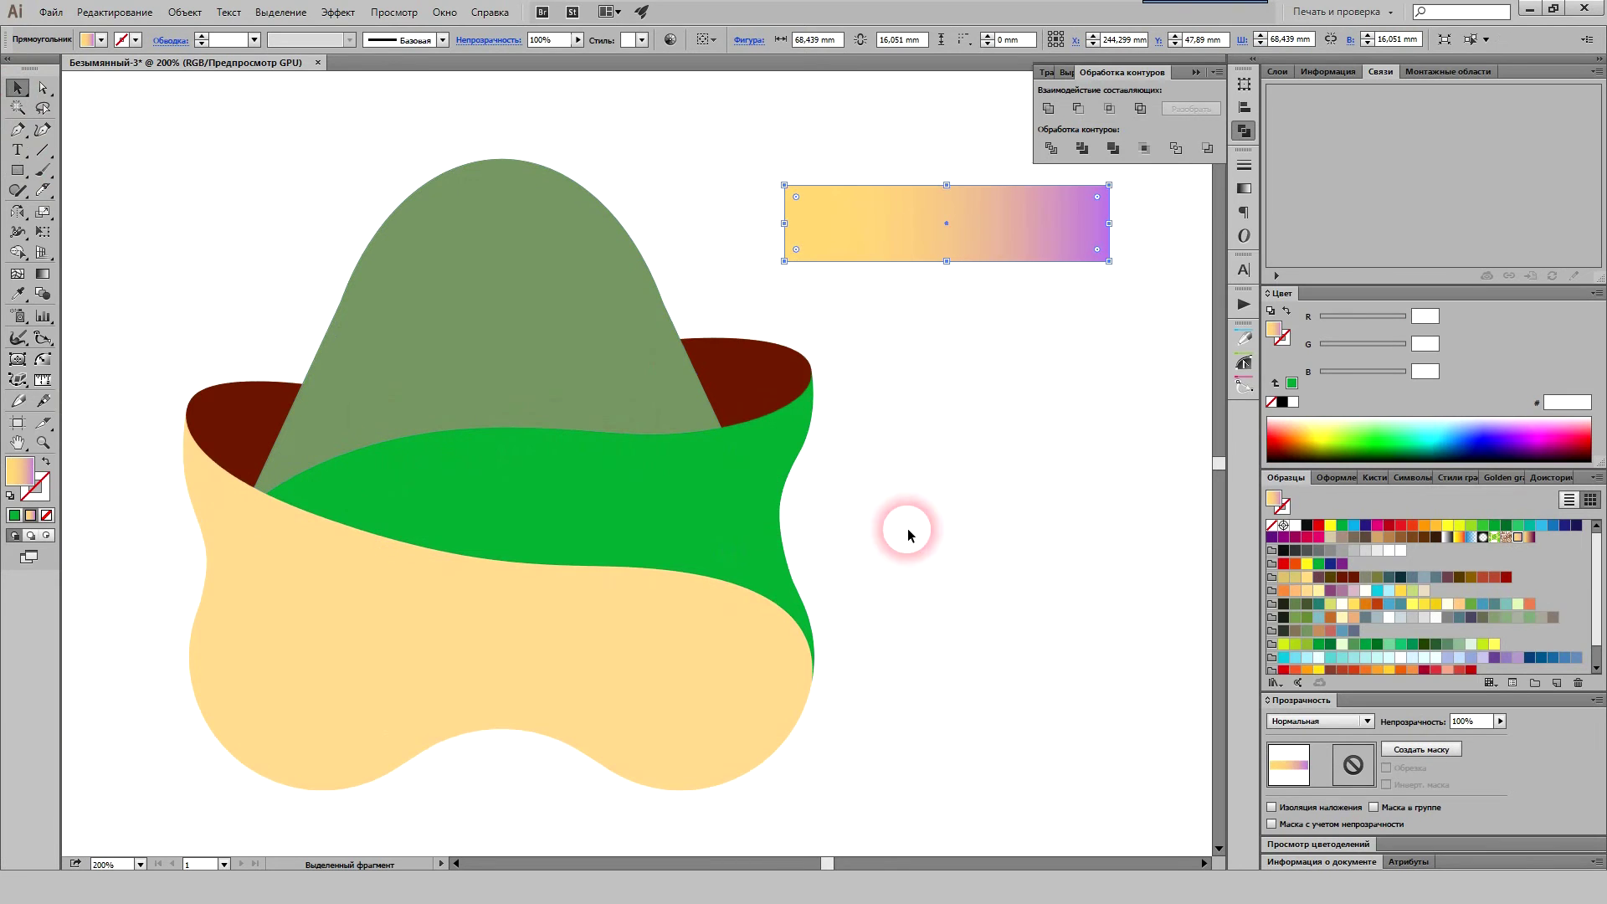
left_click_drag(762, 837, 273, 297)
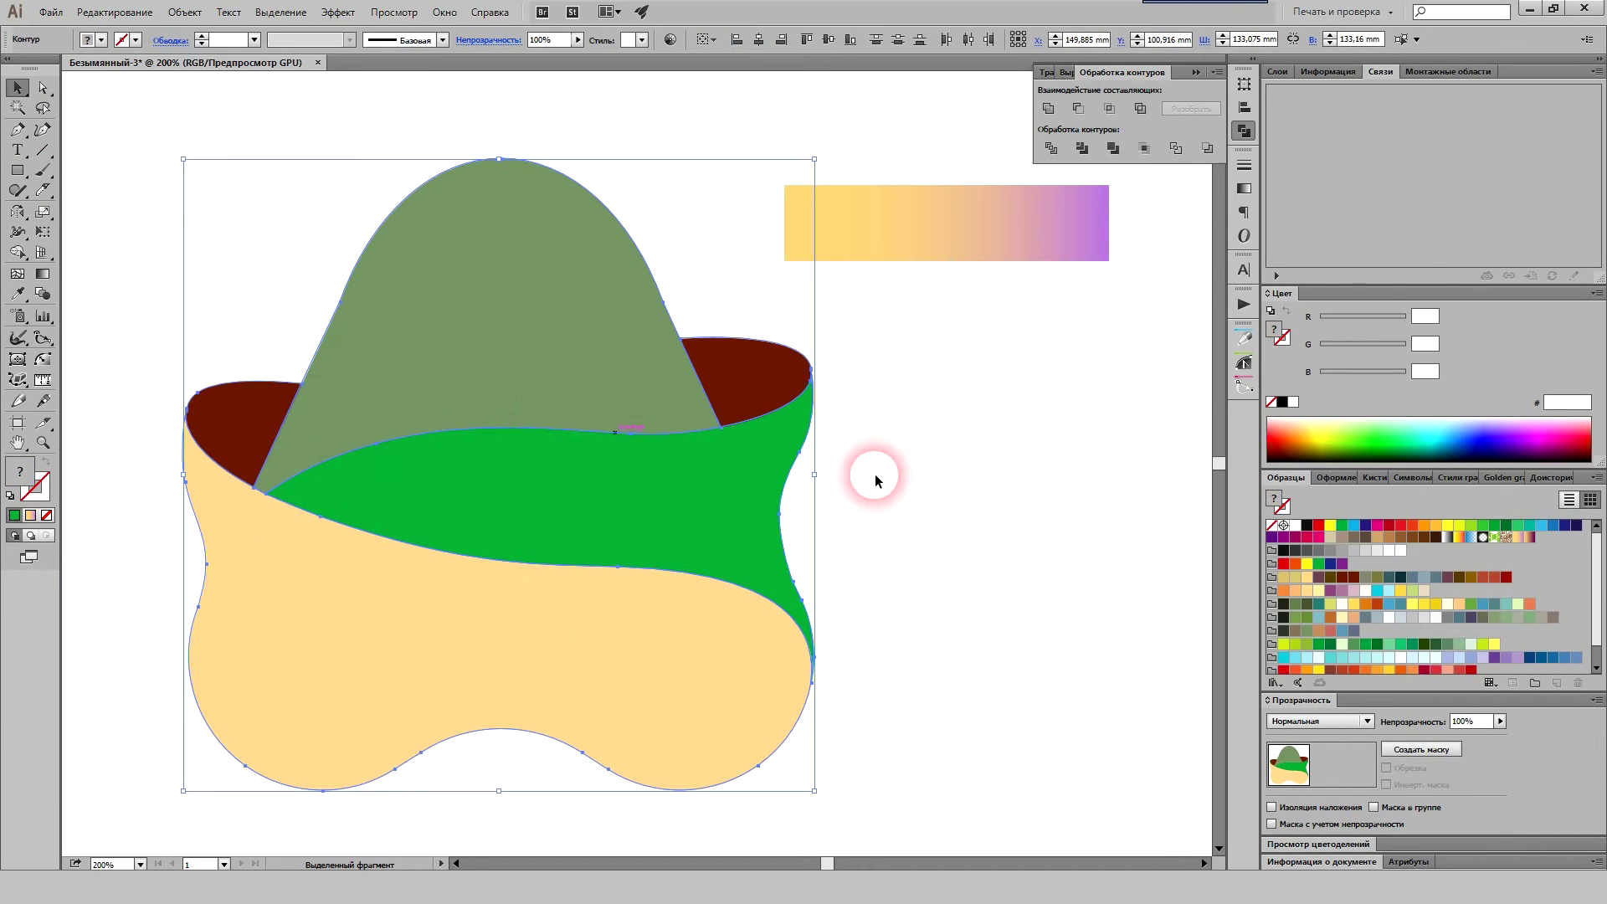
Step: Fill every selected hat shape with the yellow-to-purple gradient
left_click(1518, 537)
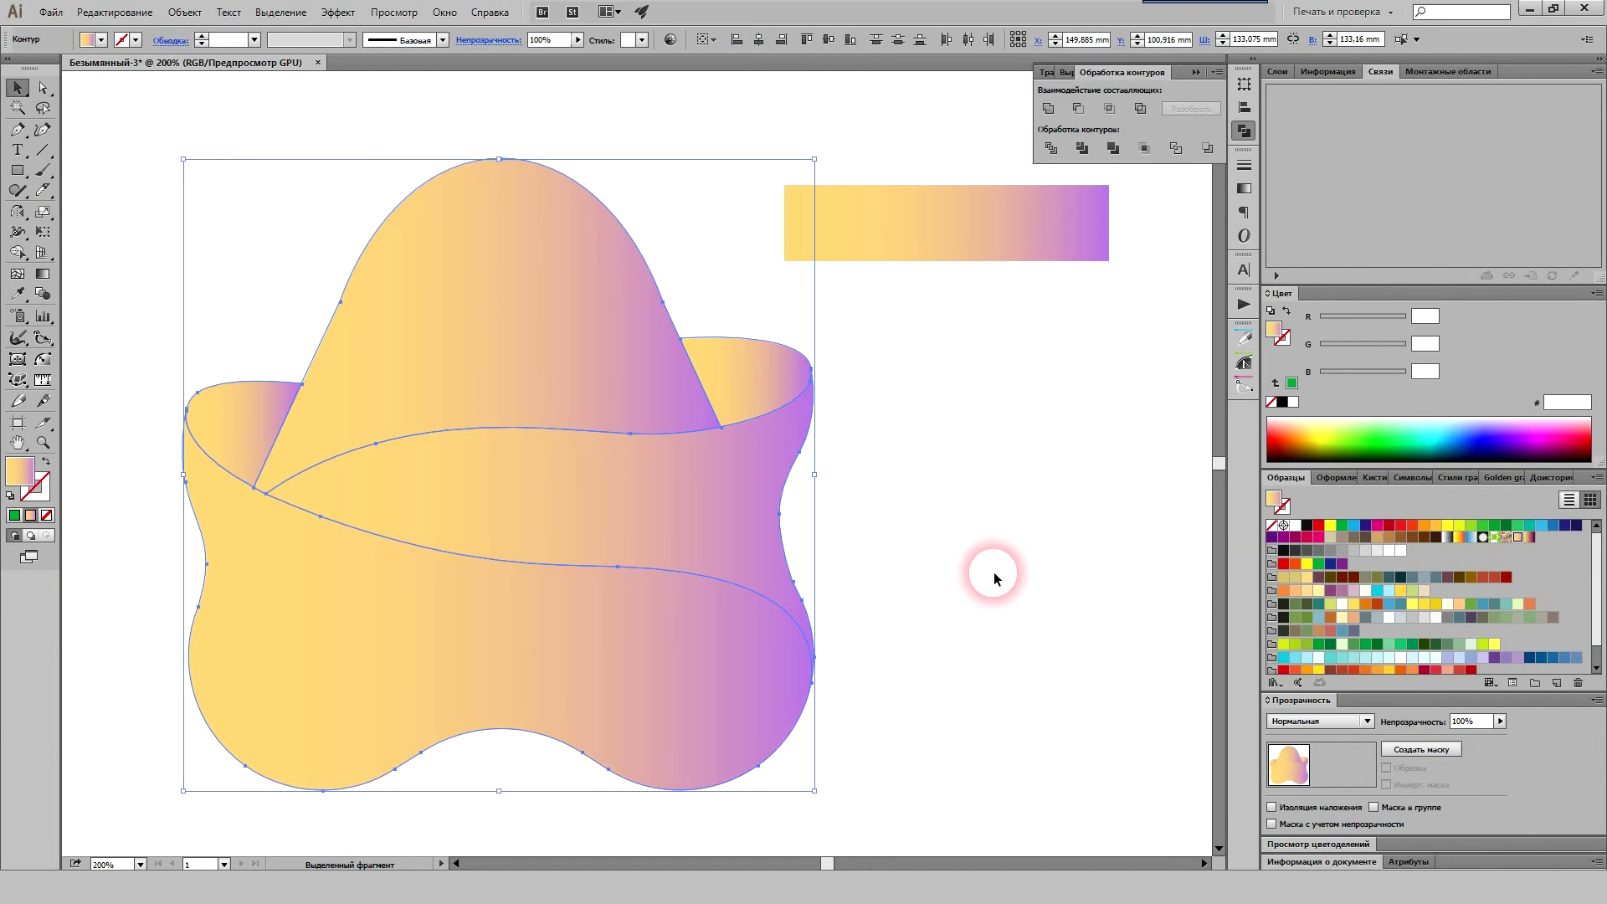
left_click(994, 576)
scroll(1000, 573, "left", 2)
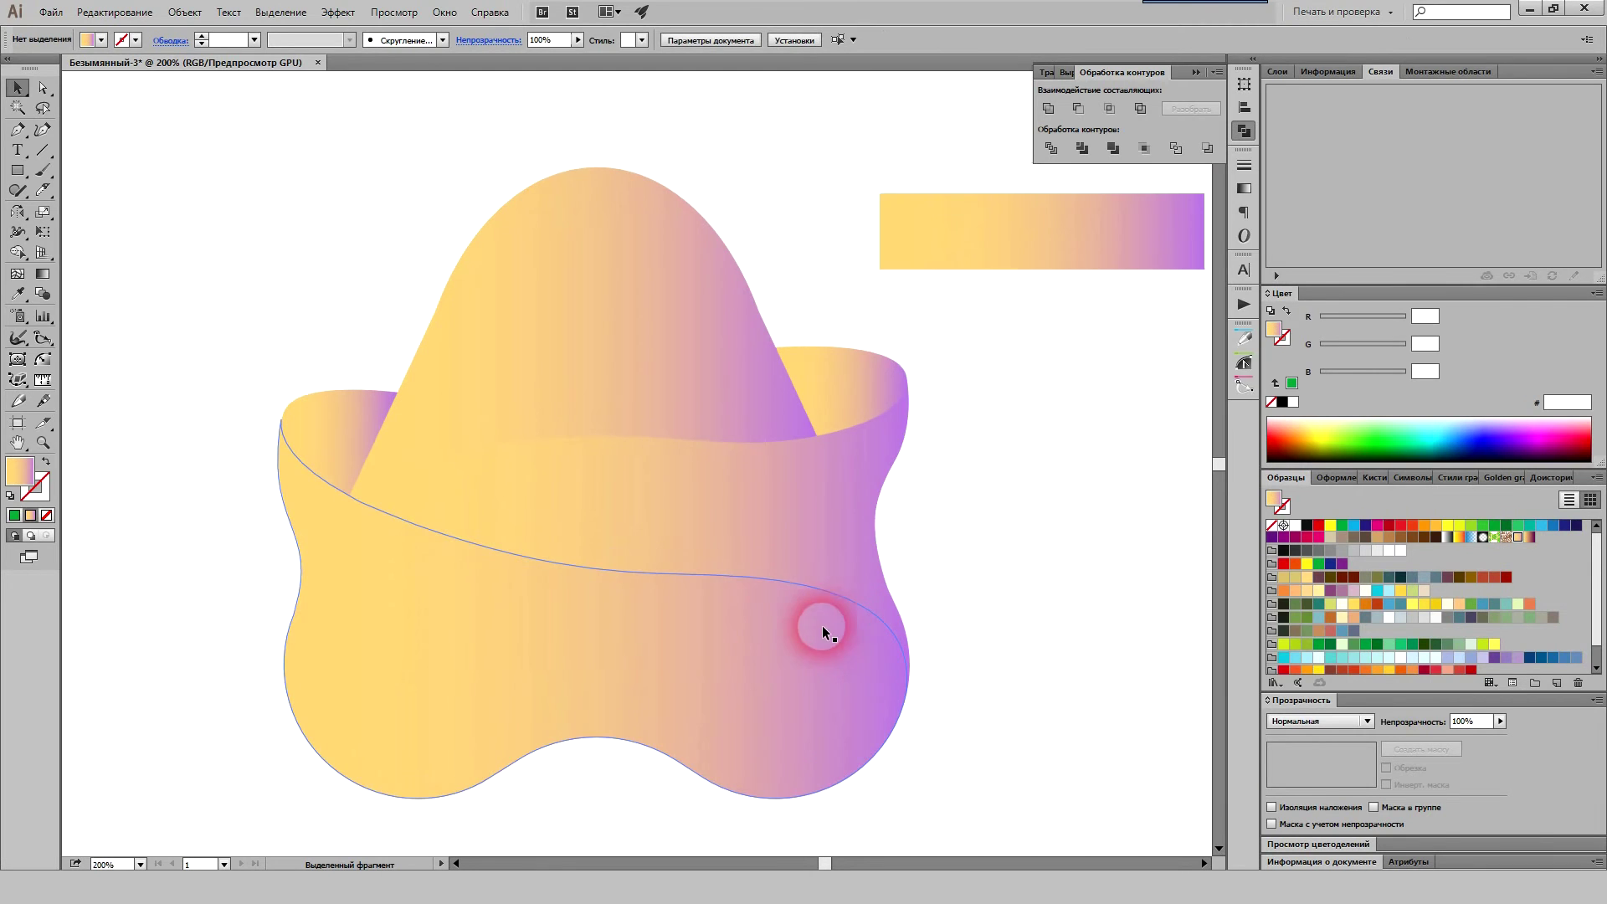
scroll(617, 407, "up", 1)
scroll(580, 415, "up", 1)
scroll(750, 465, "down", 1)
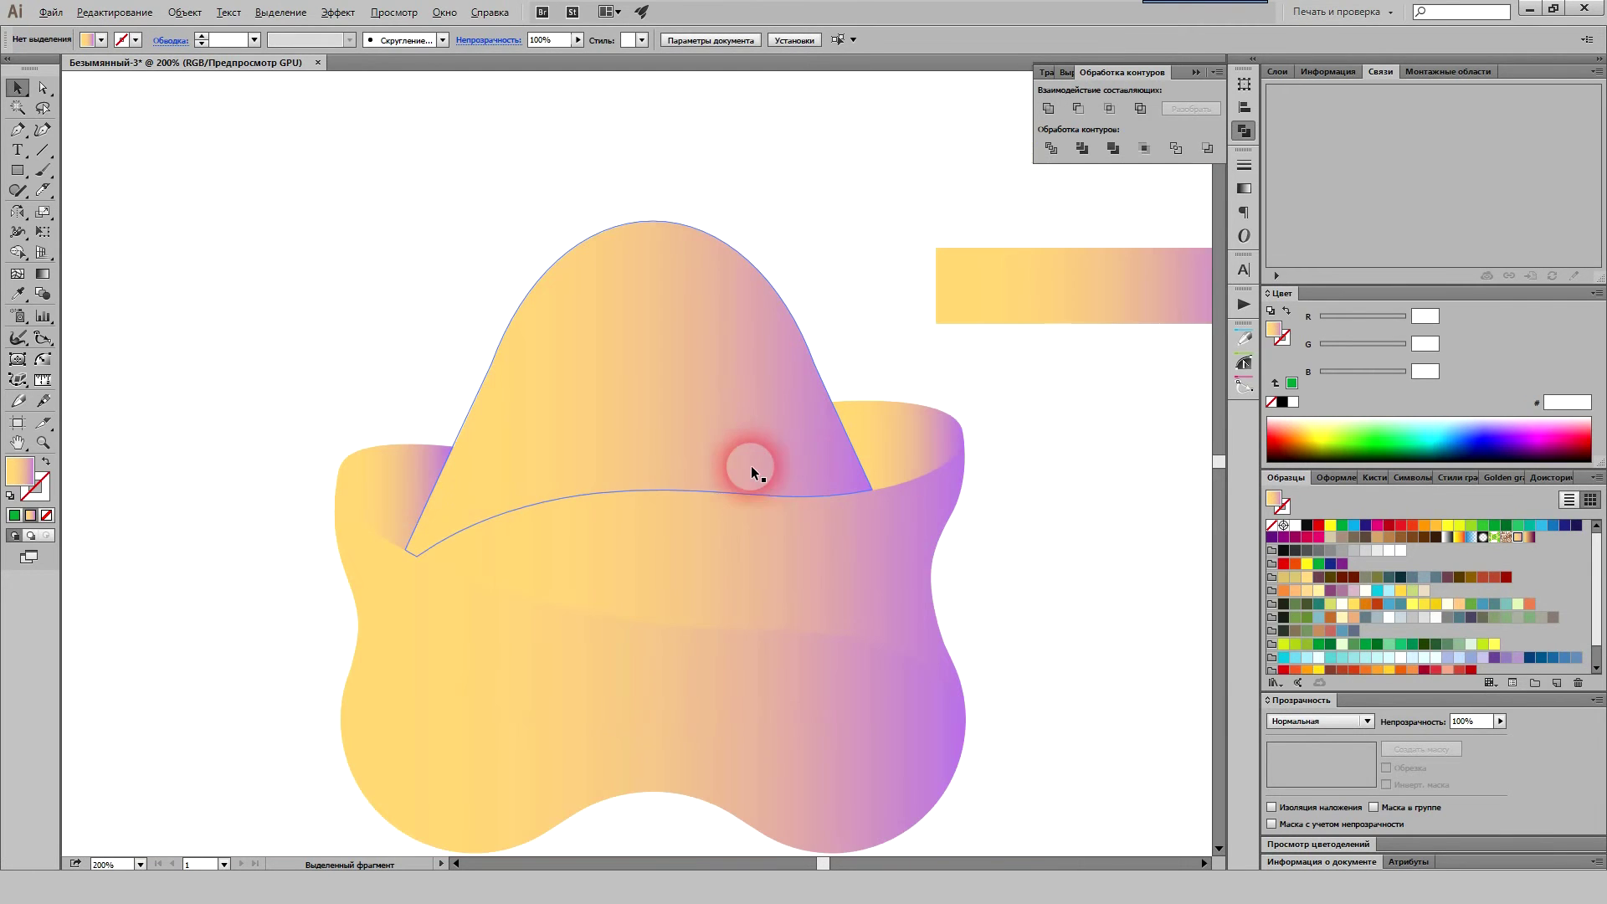
scroll(680, 450, "up", 1)
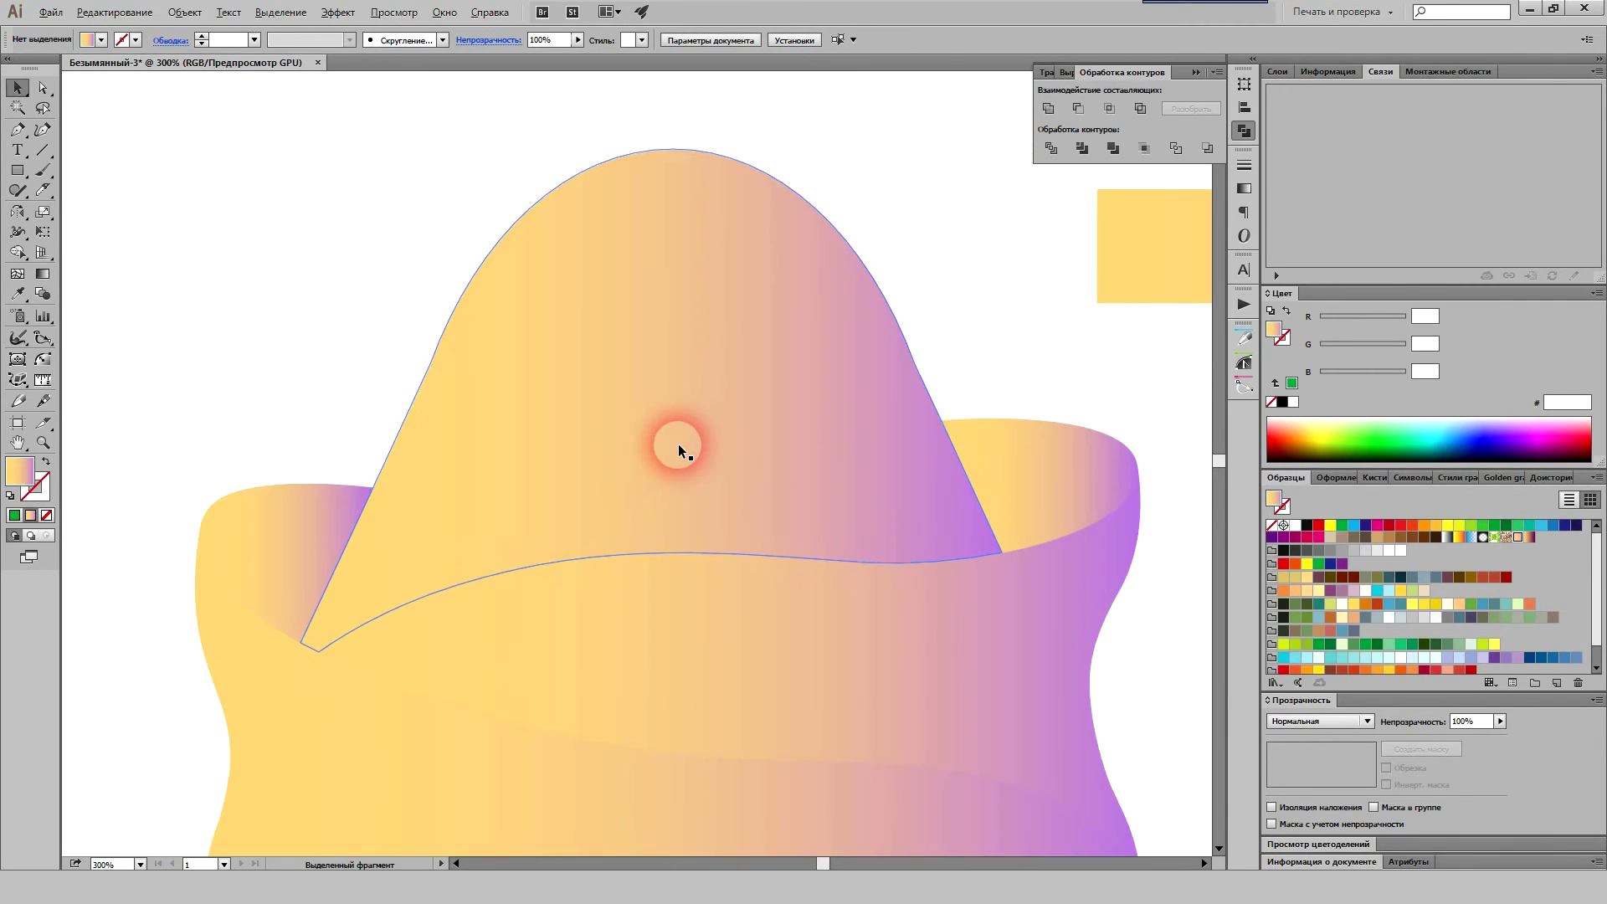
Step: Make the hill's and middle band's gradients run vertically from top to bottom
left_click(689, 434)
key("g")
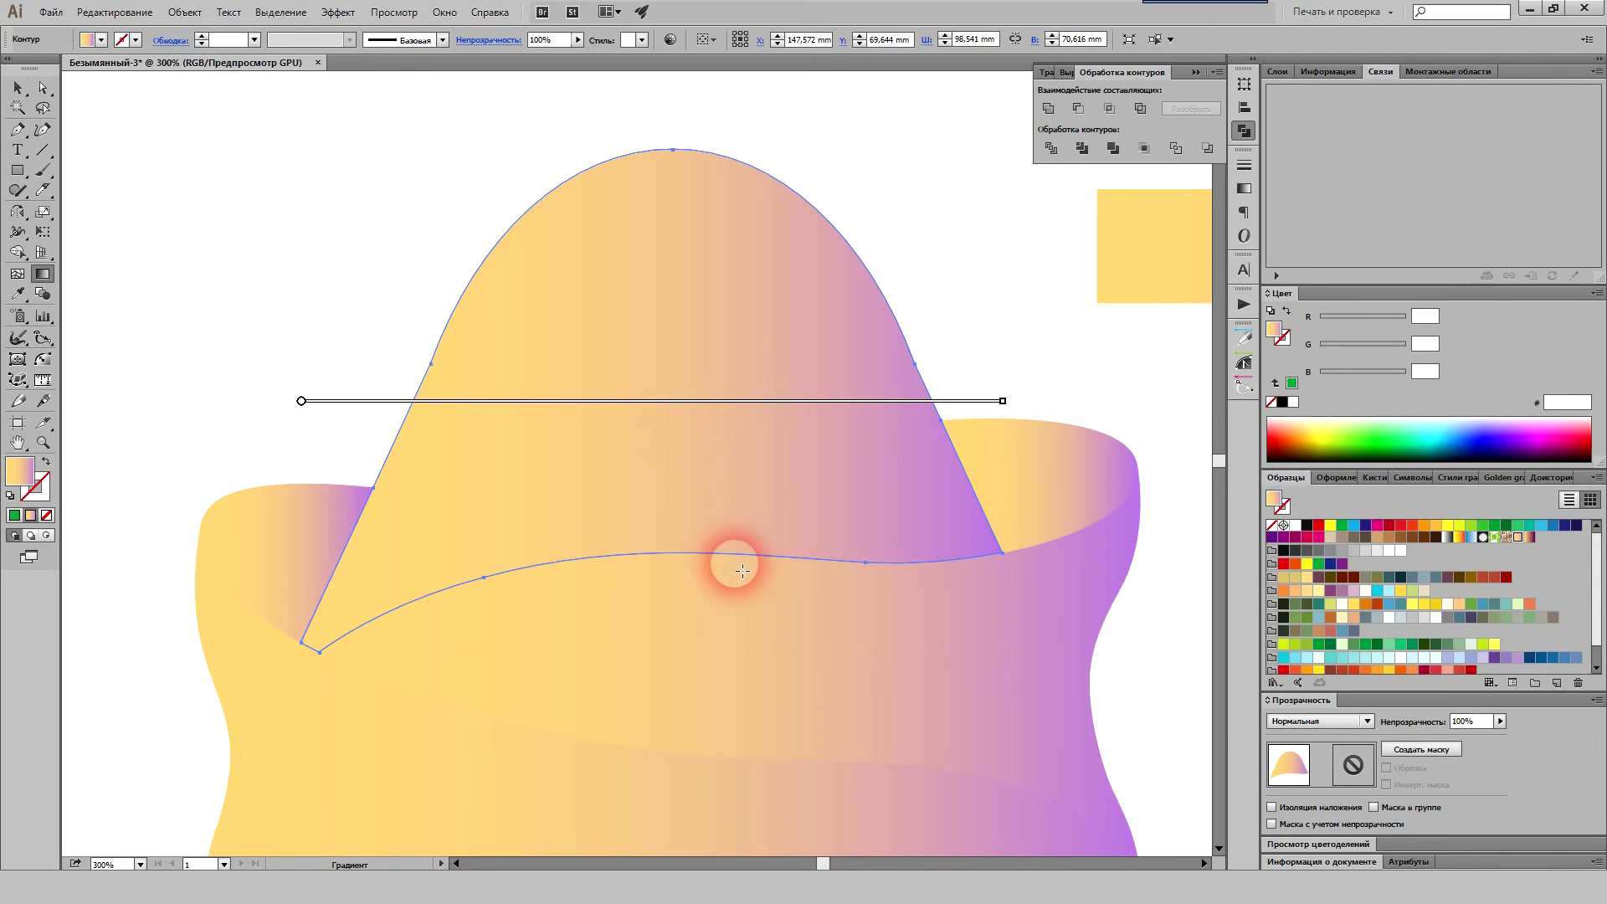
mouse_move(742, 571)
left_mouse_down()
mouse_move(656, 116)
mouse_move(711, 604)
left_mouse_up()
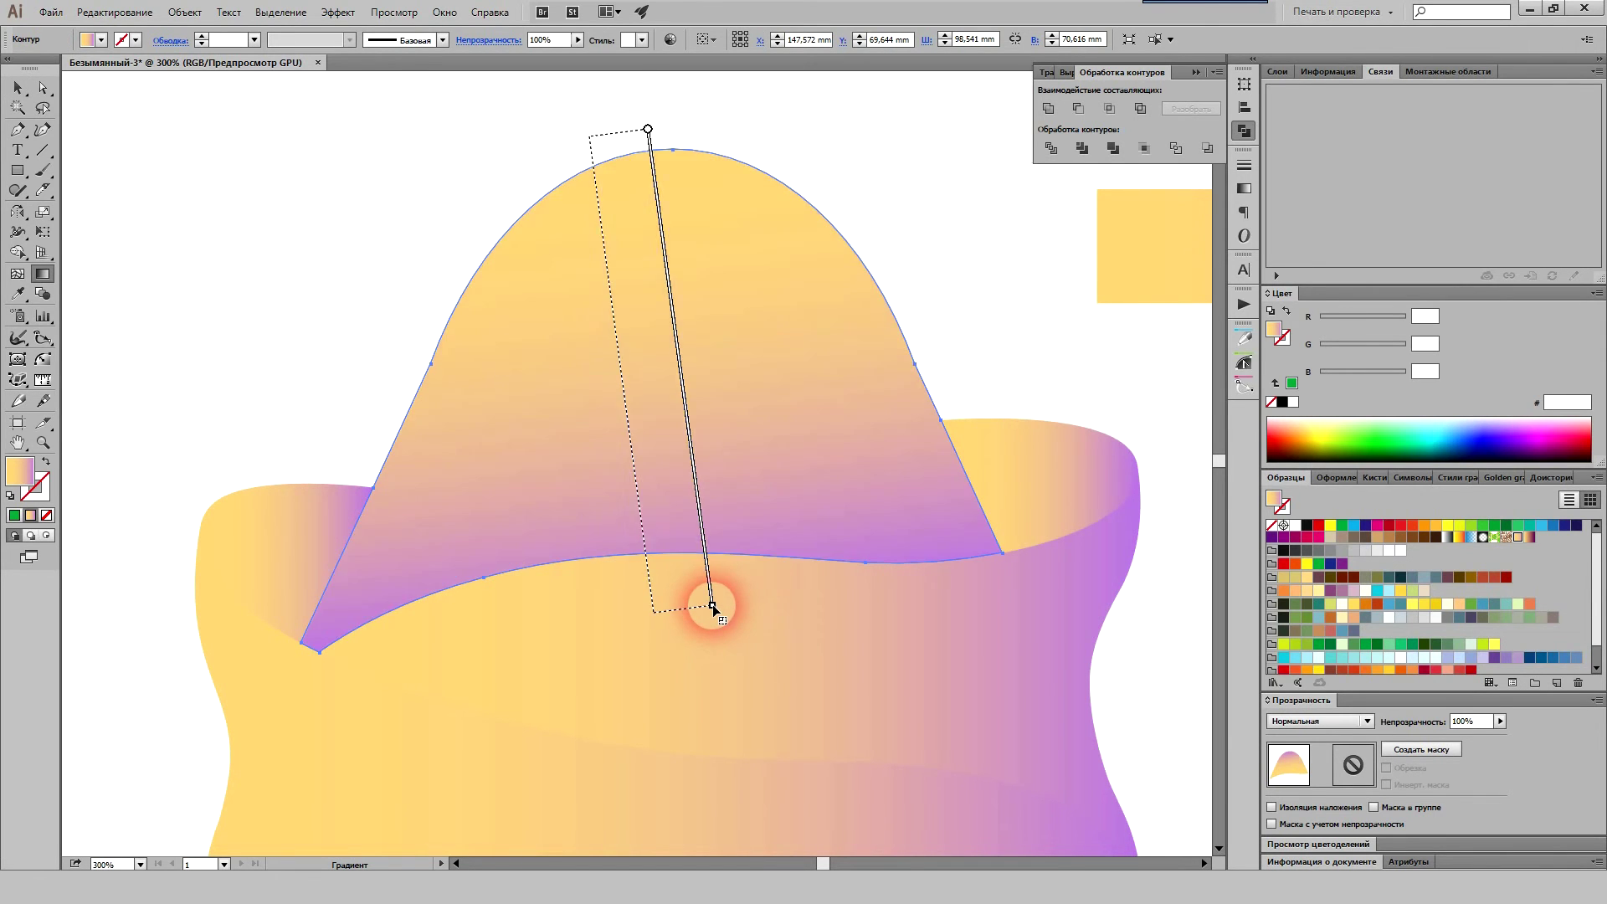
left_click_drag(661, 145, 763, 604)
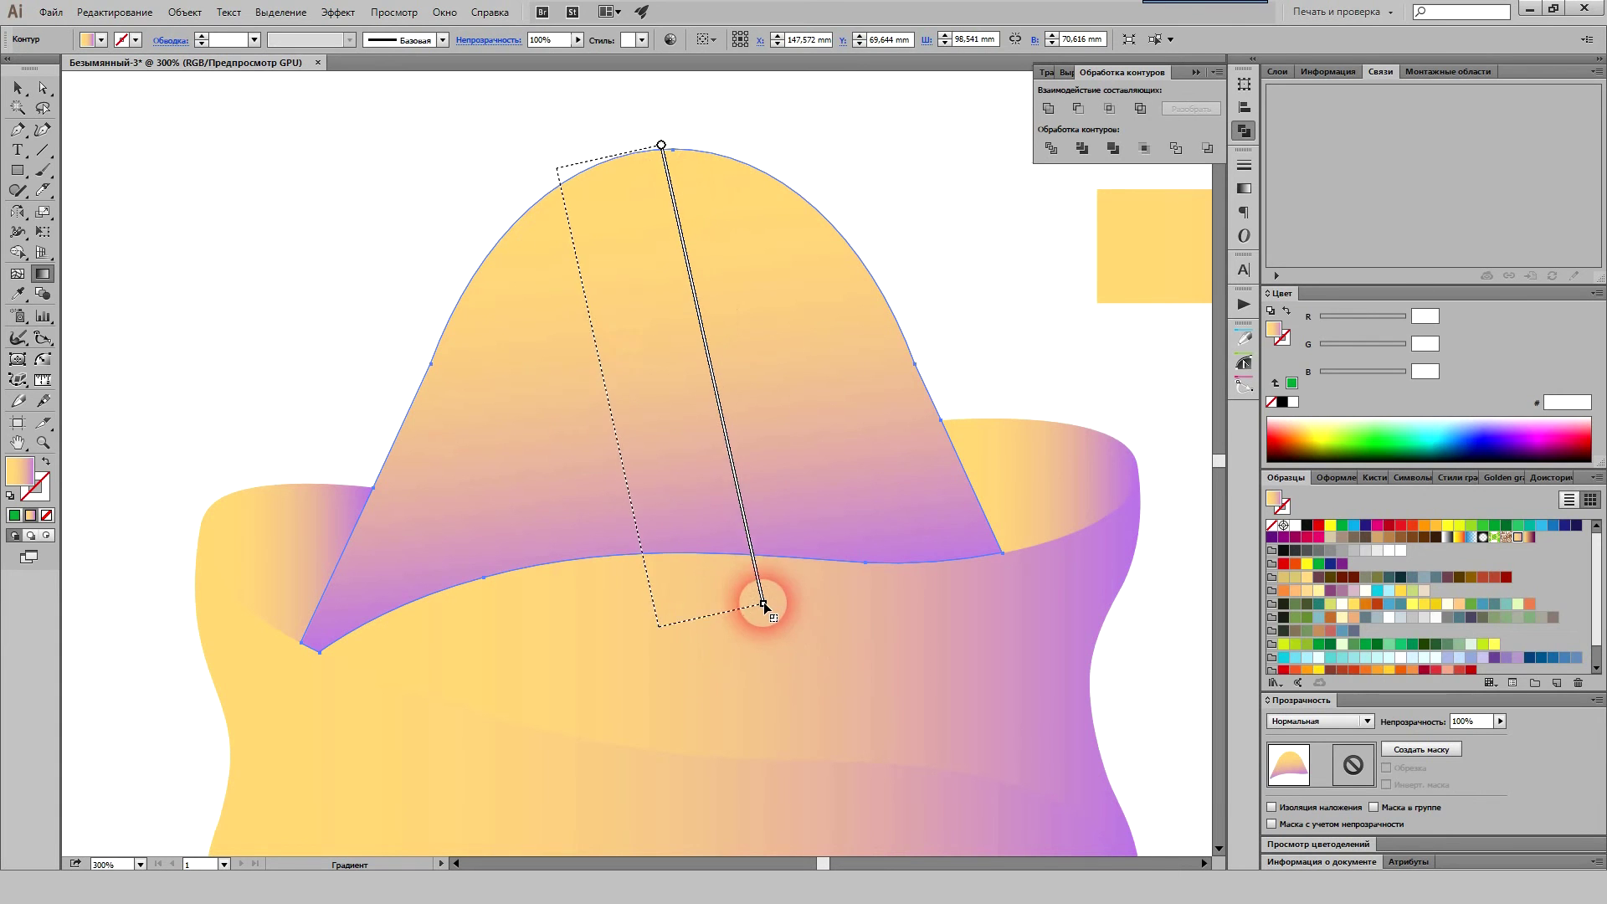
left_click_drag(954, 686, 744, 514)
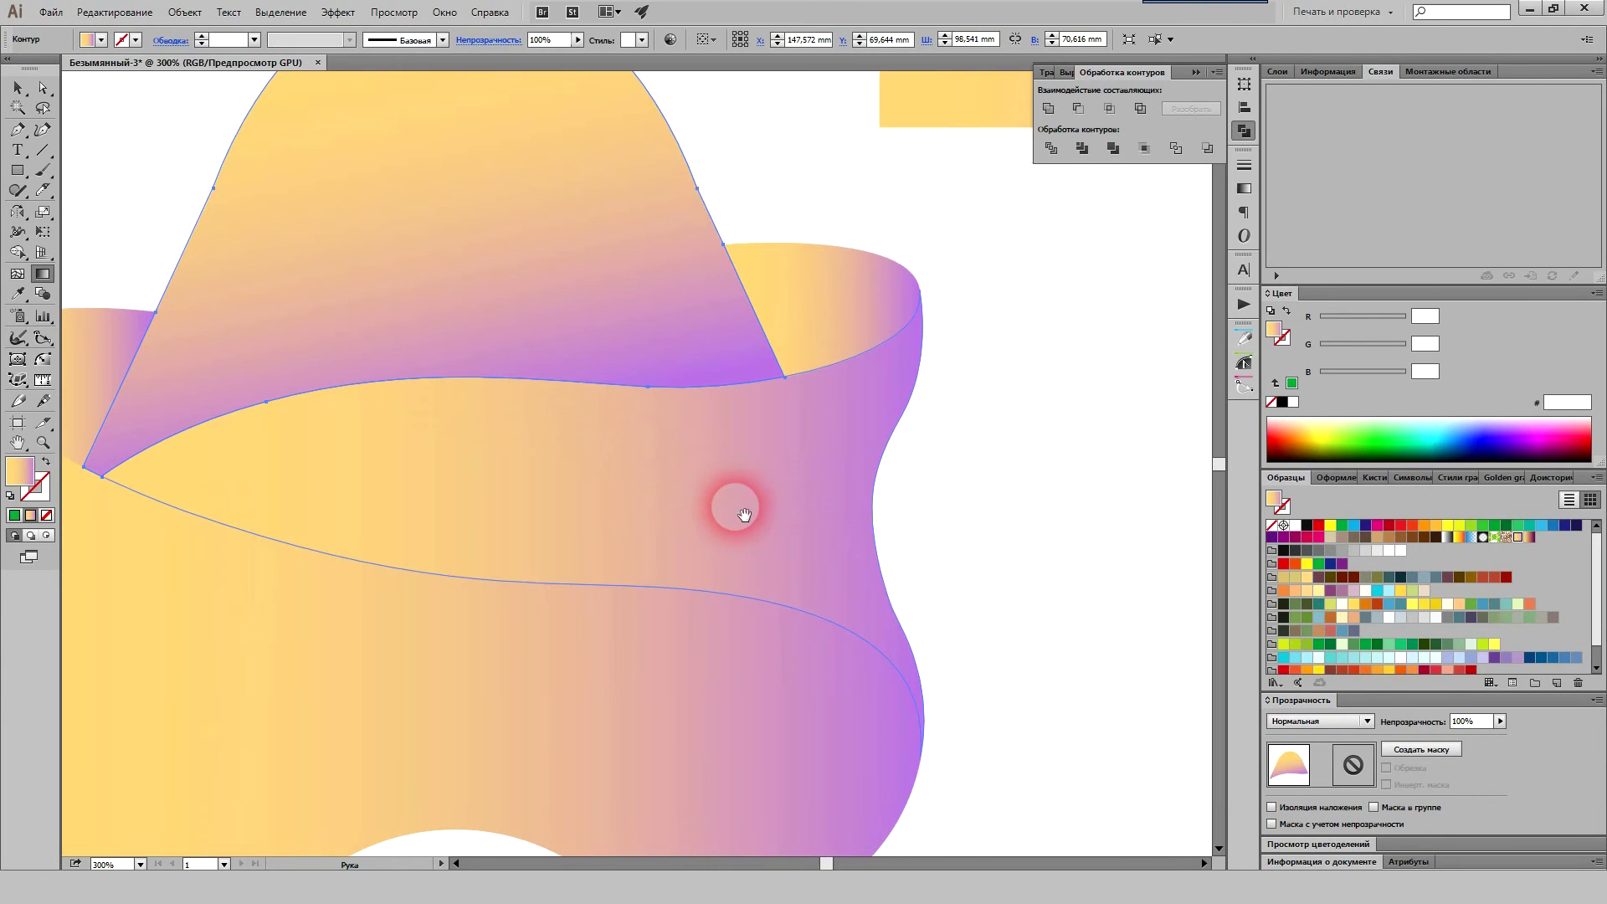
left_click(781, 509, "ctrl")
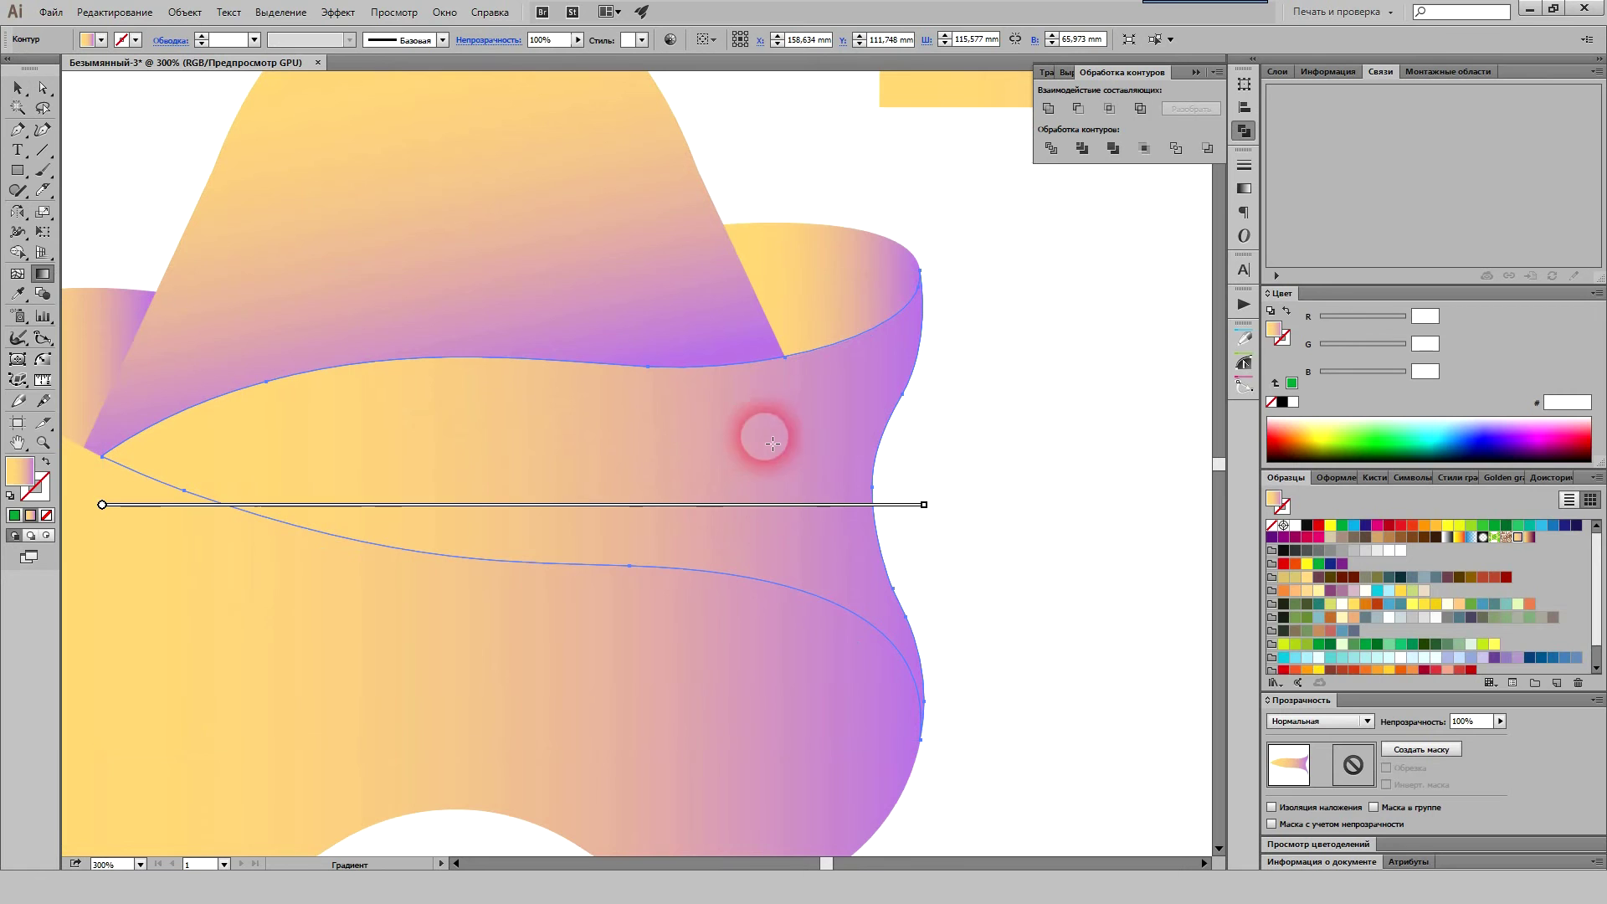
left_click_drag(712, 310, 645, 540)
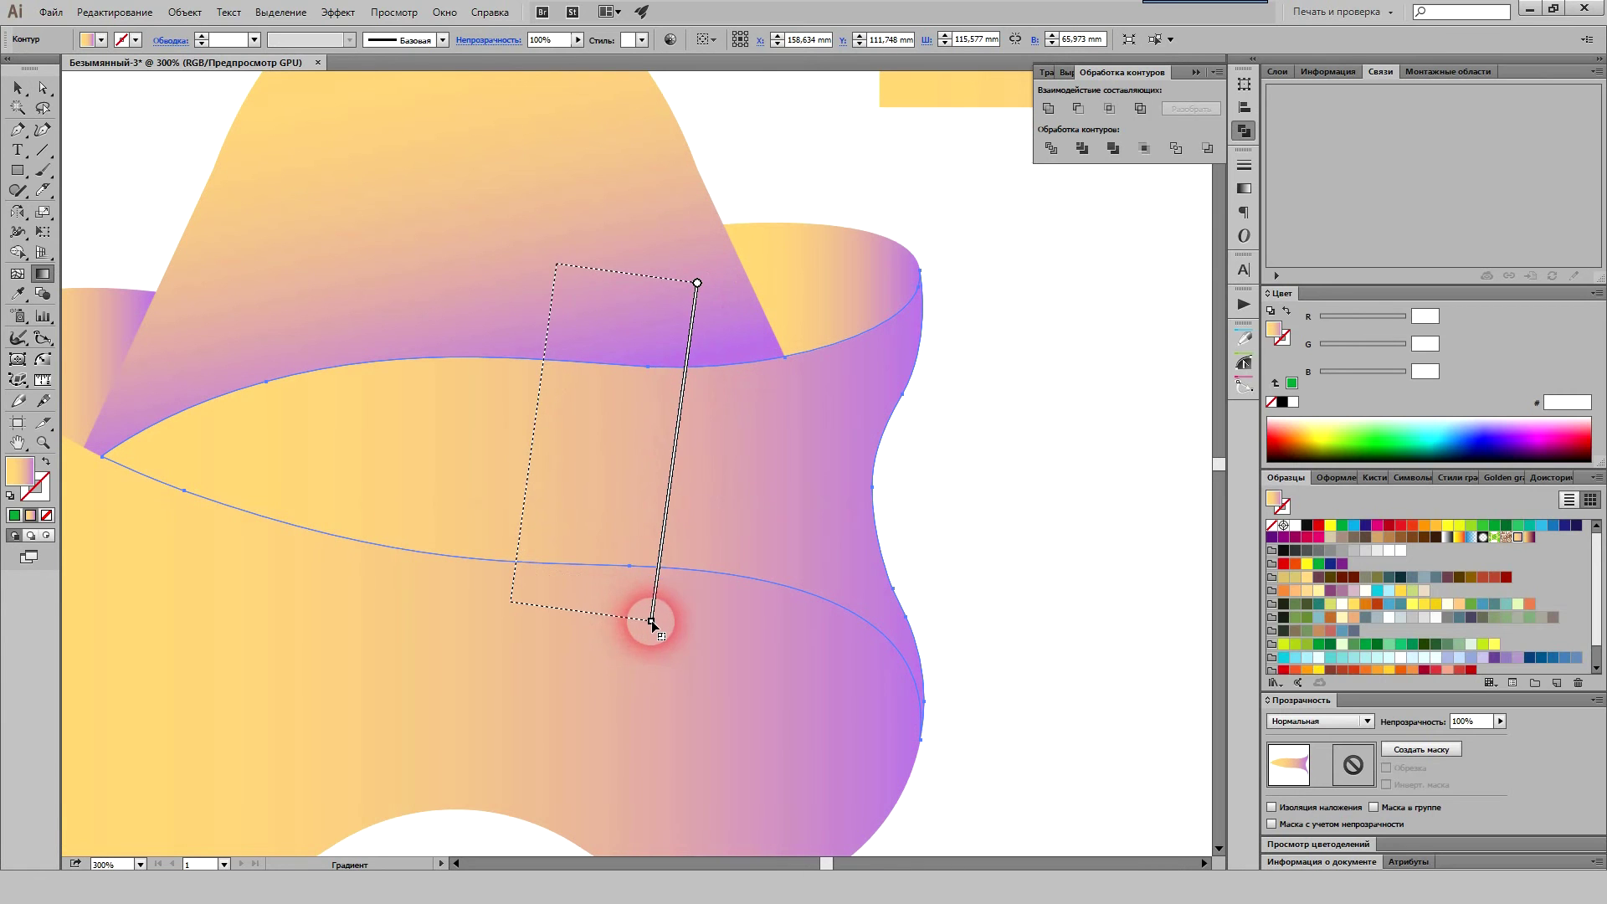
left_click_drag(663, 215, 661, 626)
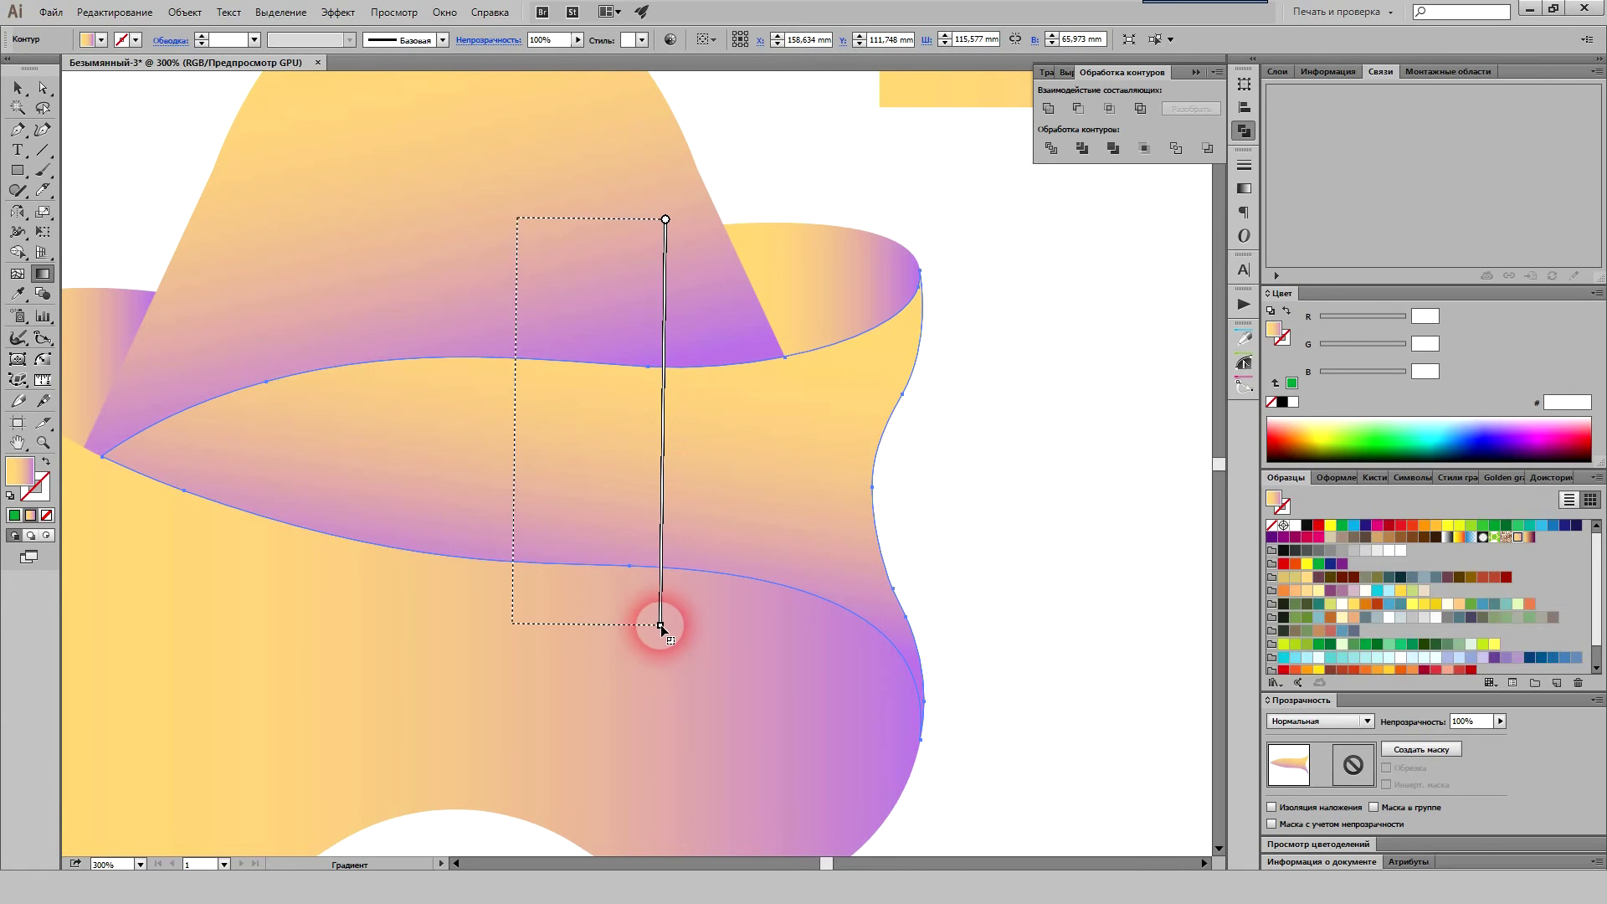
Step: Make the bottom blob's gradient run from top to bottom
scroll(661, 626, "down", 1)
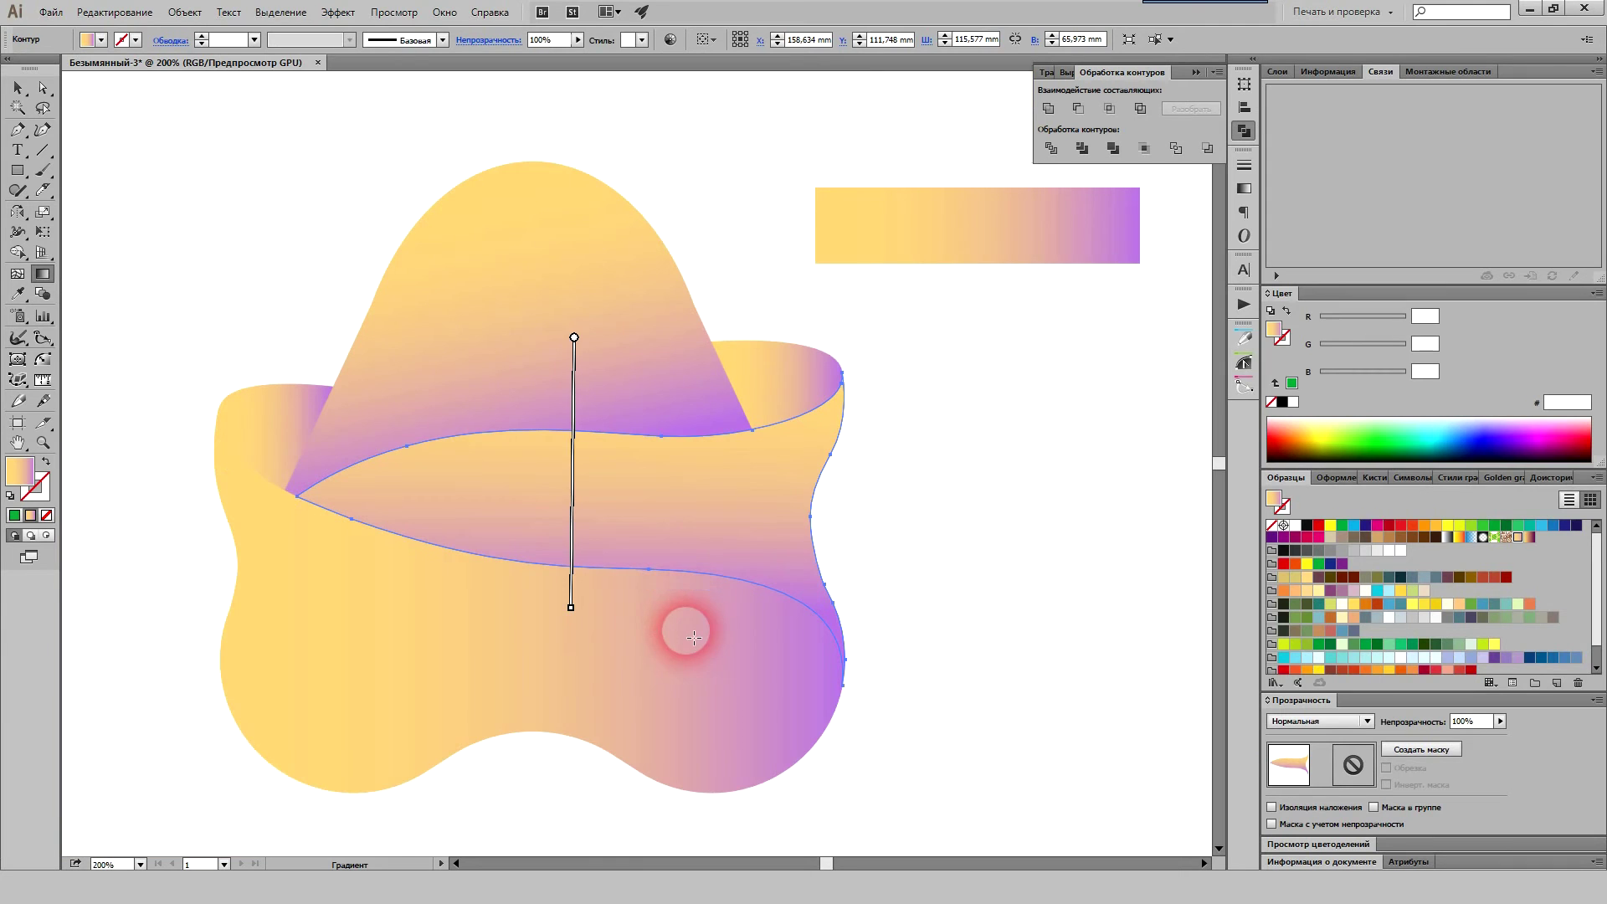
scroll(753, 611, "down", 2)
left_click(684, 575)
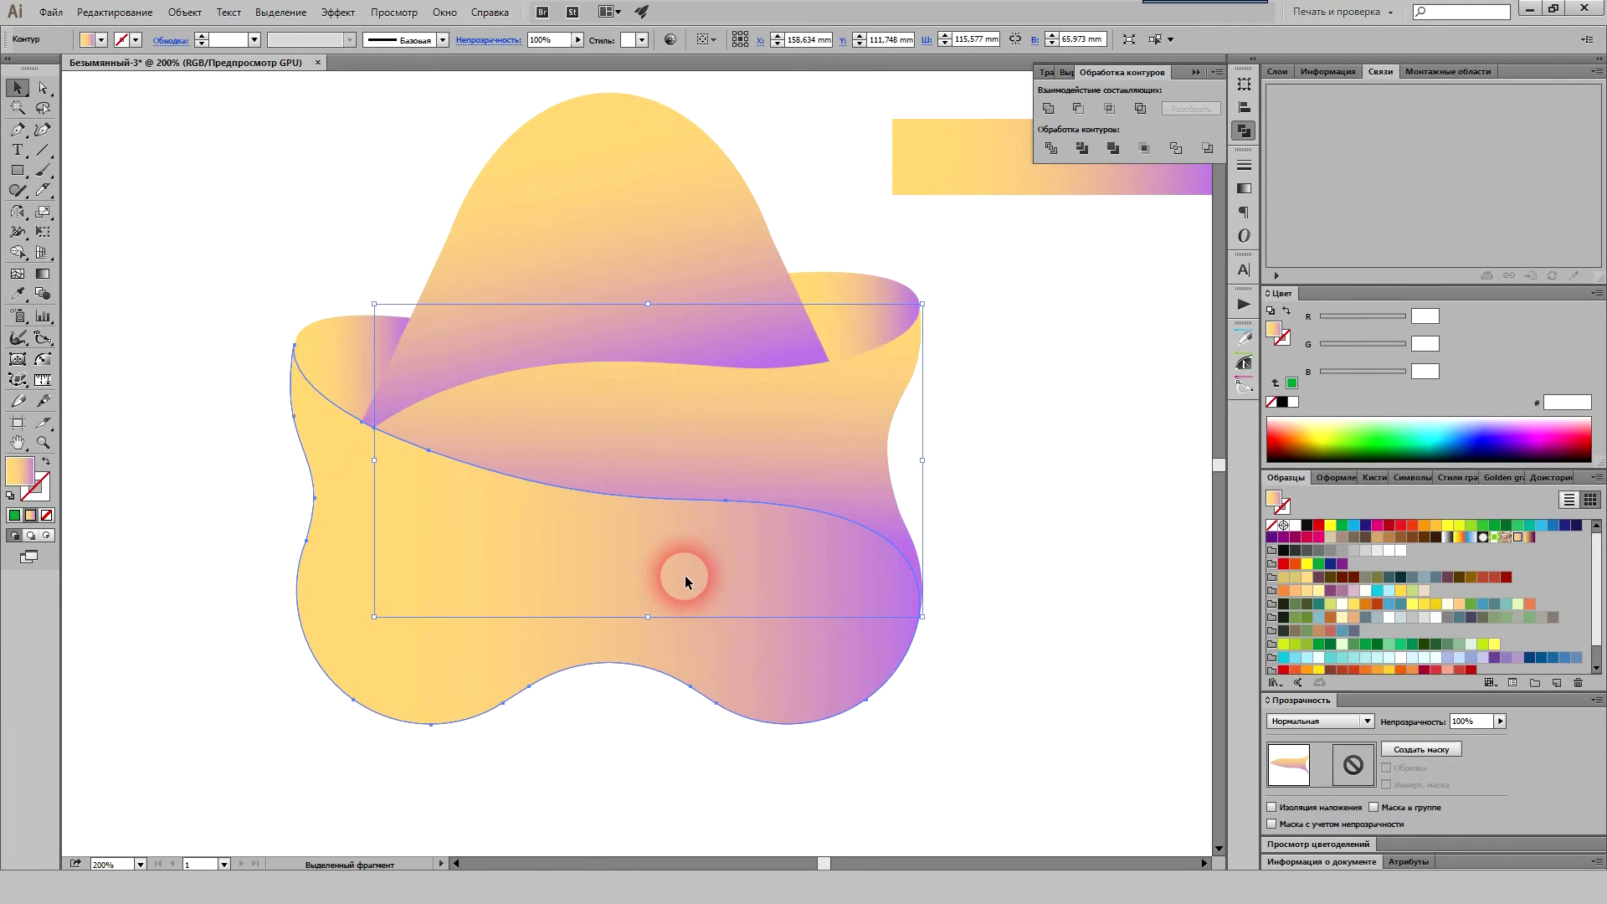
left_click_drag(647, 348, 533, 730)
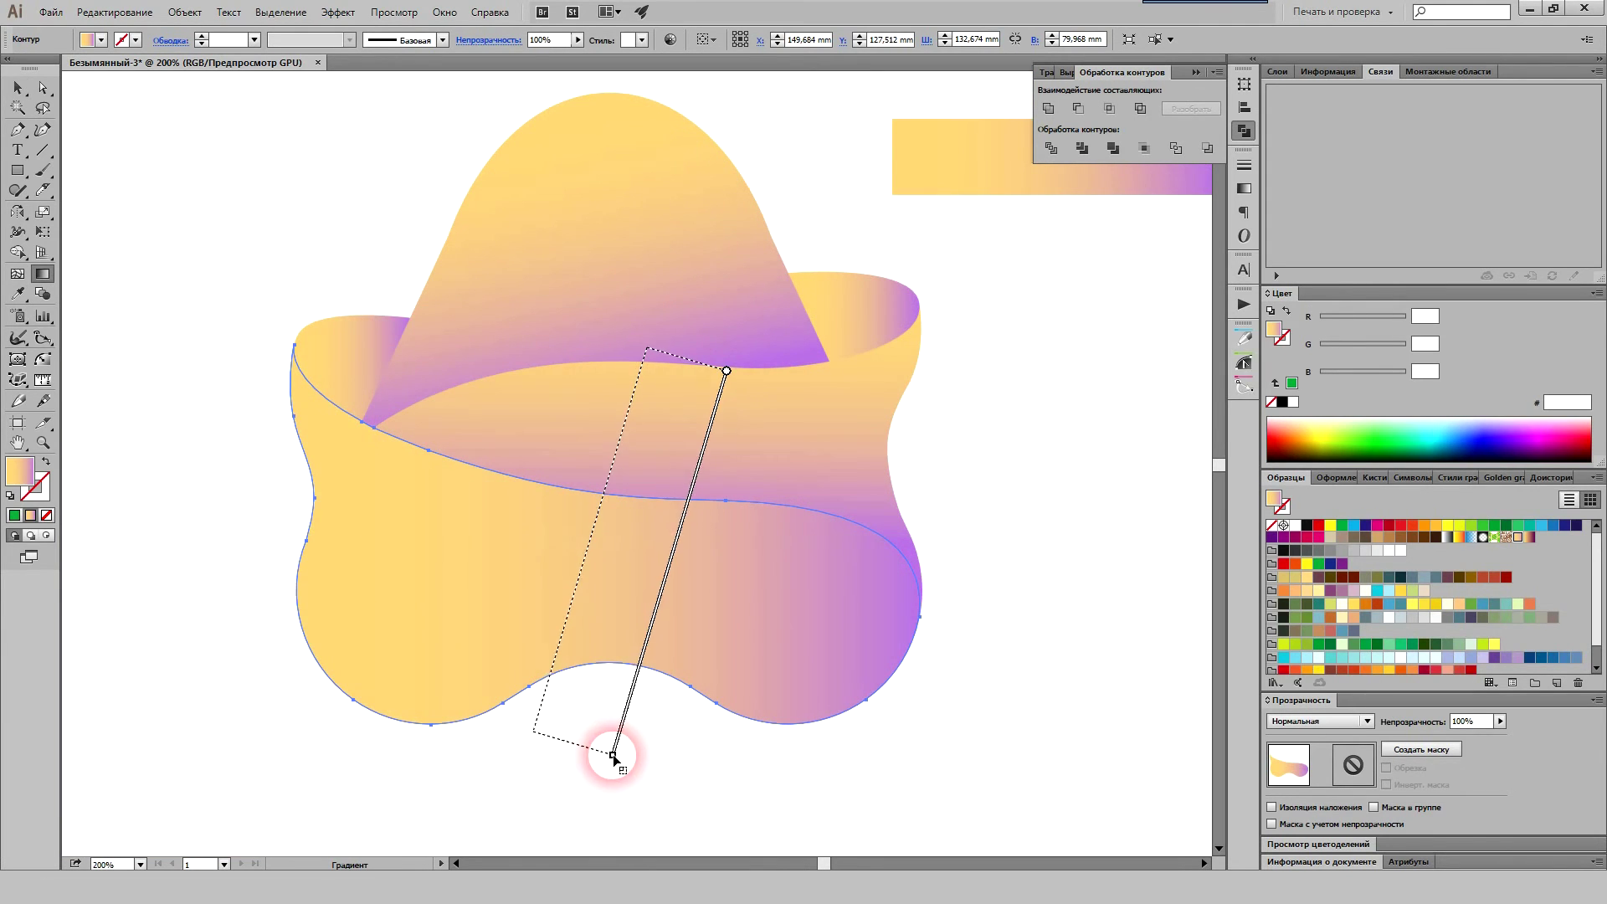
left_click_drag(579, 322, 571, 763)
Step: Select both the right and left ellipse caps
scroll(1065, 823, "up", 1)
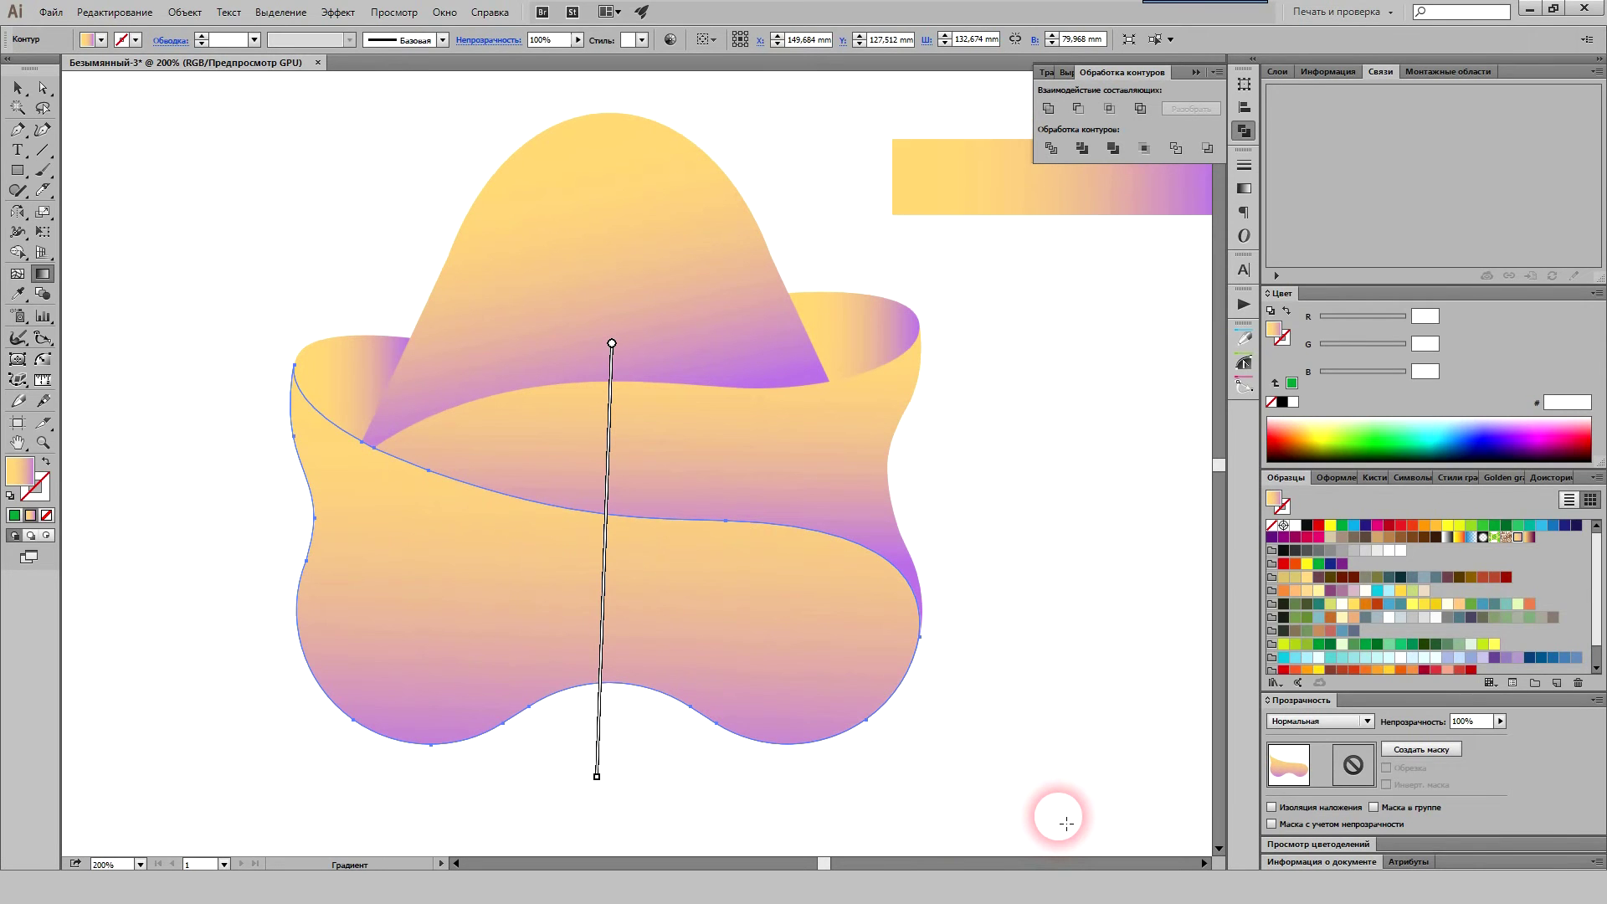
scroll(1065, 823, "up", 1)
key("v")
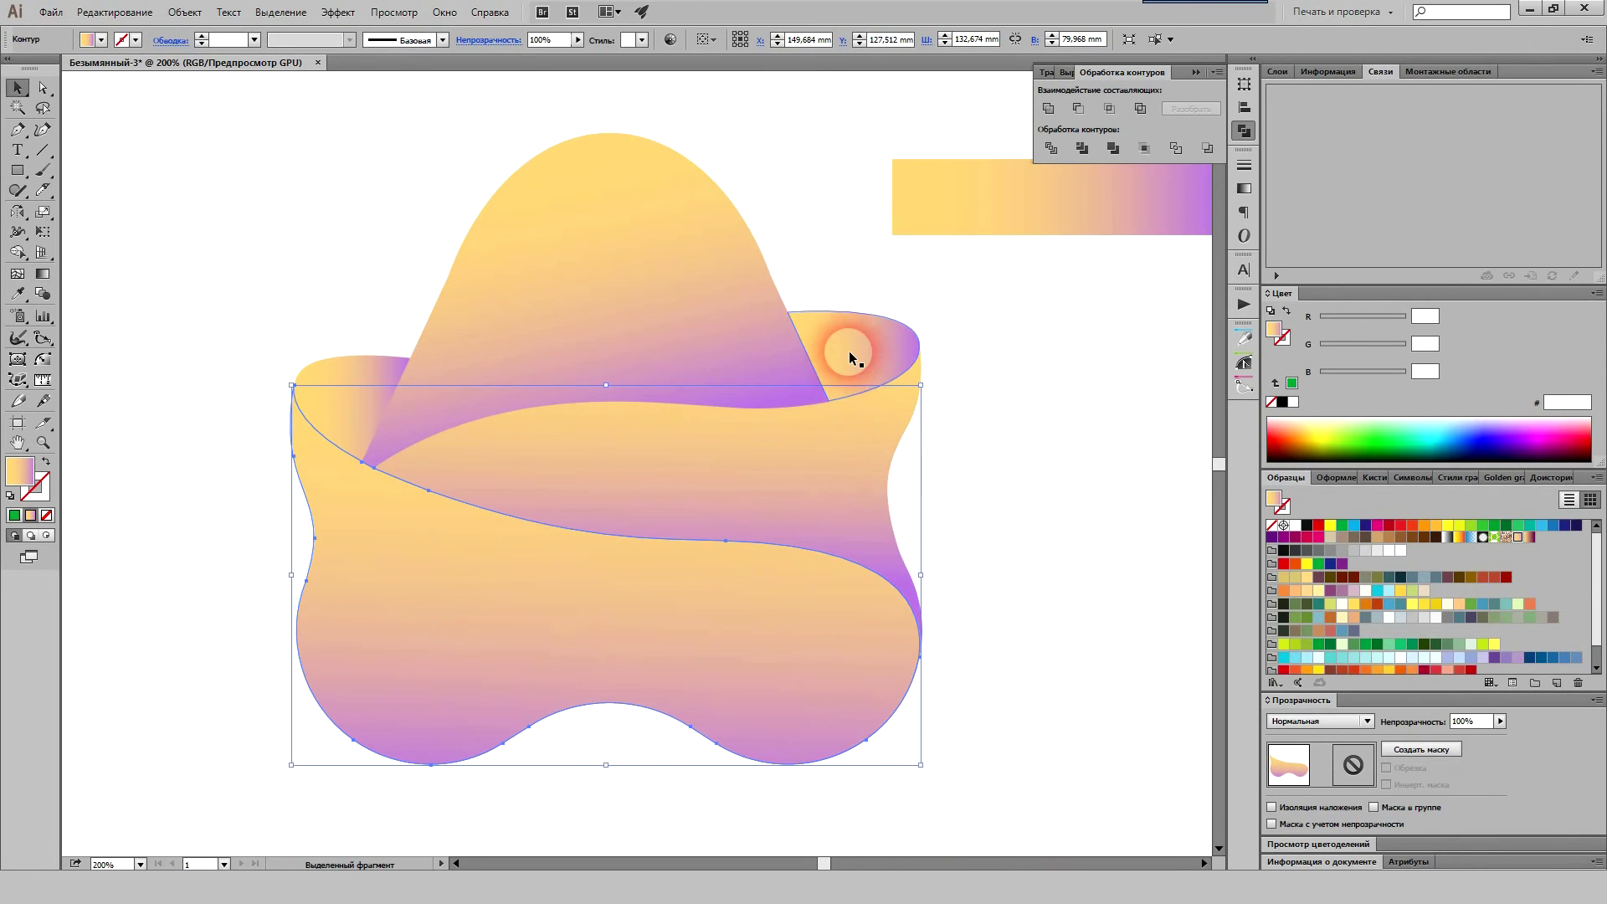
left_click(849, 354)
left_click(359, 395, "shift")
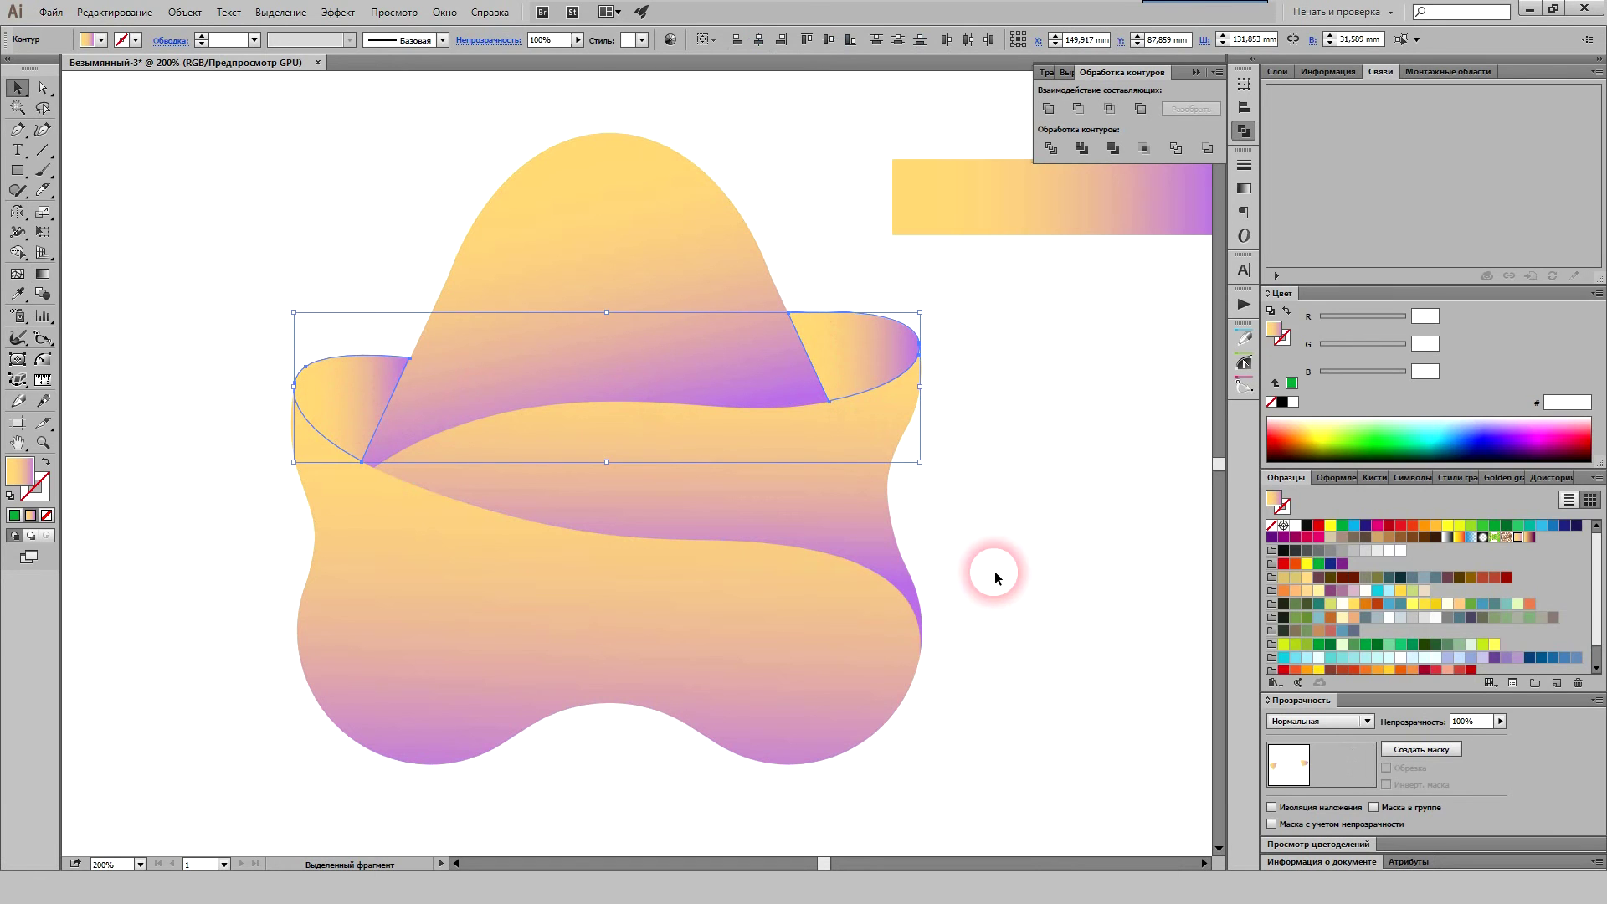
Step: Move the gradient rectangle right and place a dark purple gradient copy below it
scroll(991, 466, "right", 3)
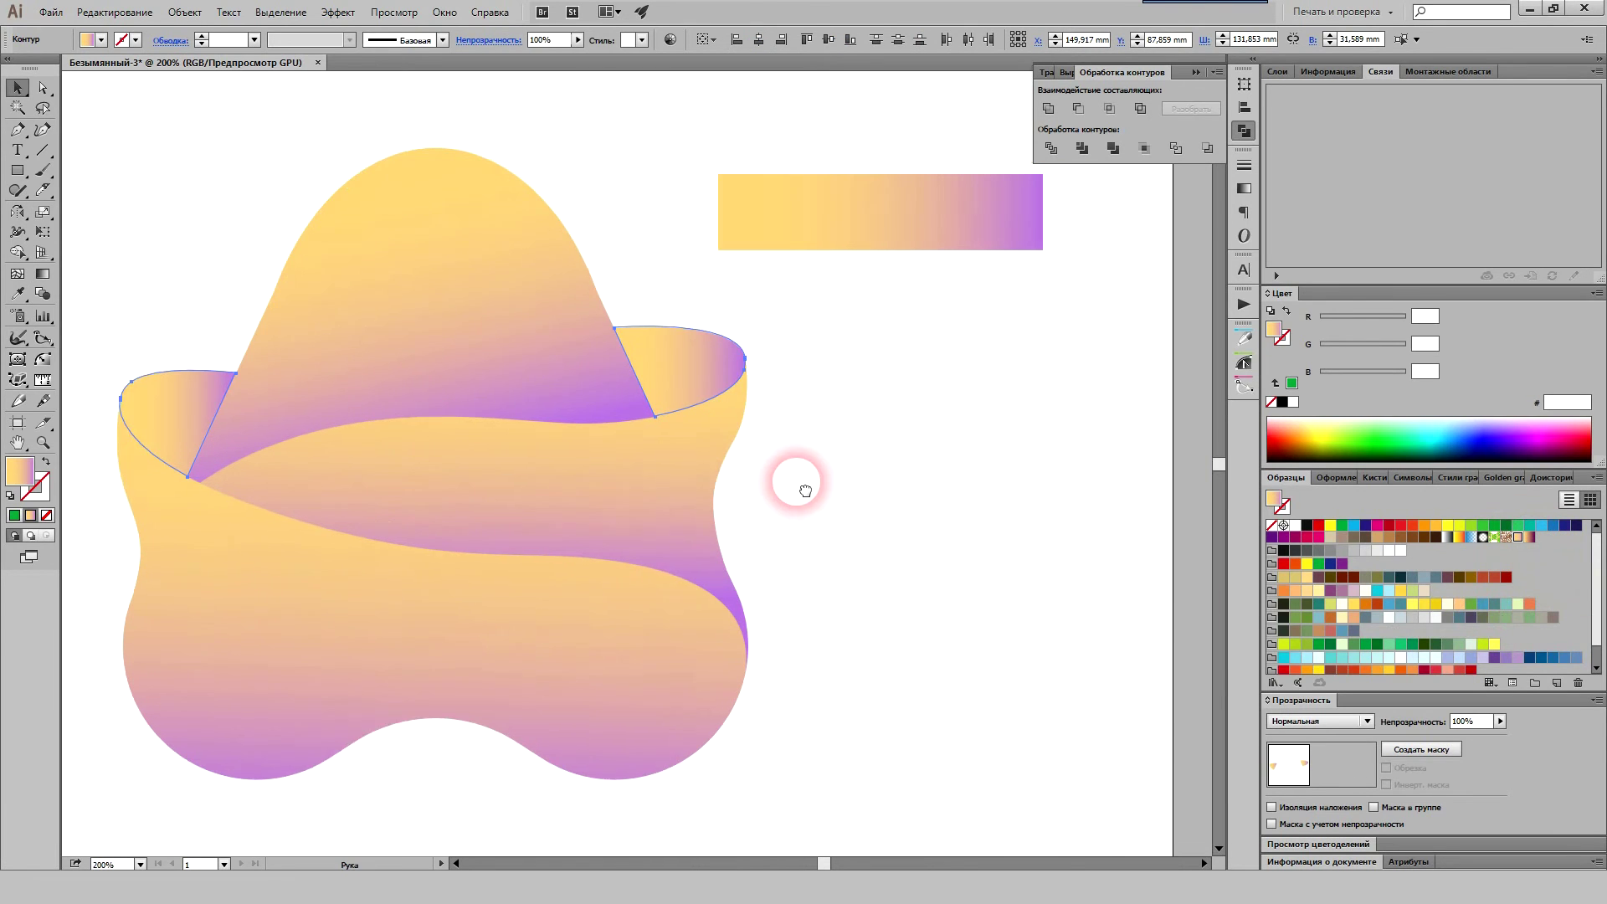
scroll(870, 414, "right", 1)
left_click_drag(867, 216, 935, 216)
left_click_drag(936, 216, 932, 339)
left_click(1529, 537)
left_click(903, 604)
left_click_drag(972, 607, 1052, 611)
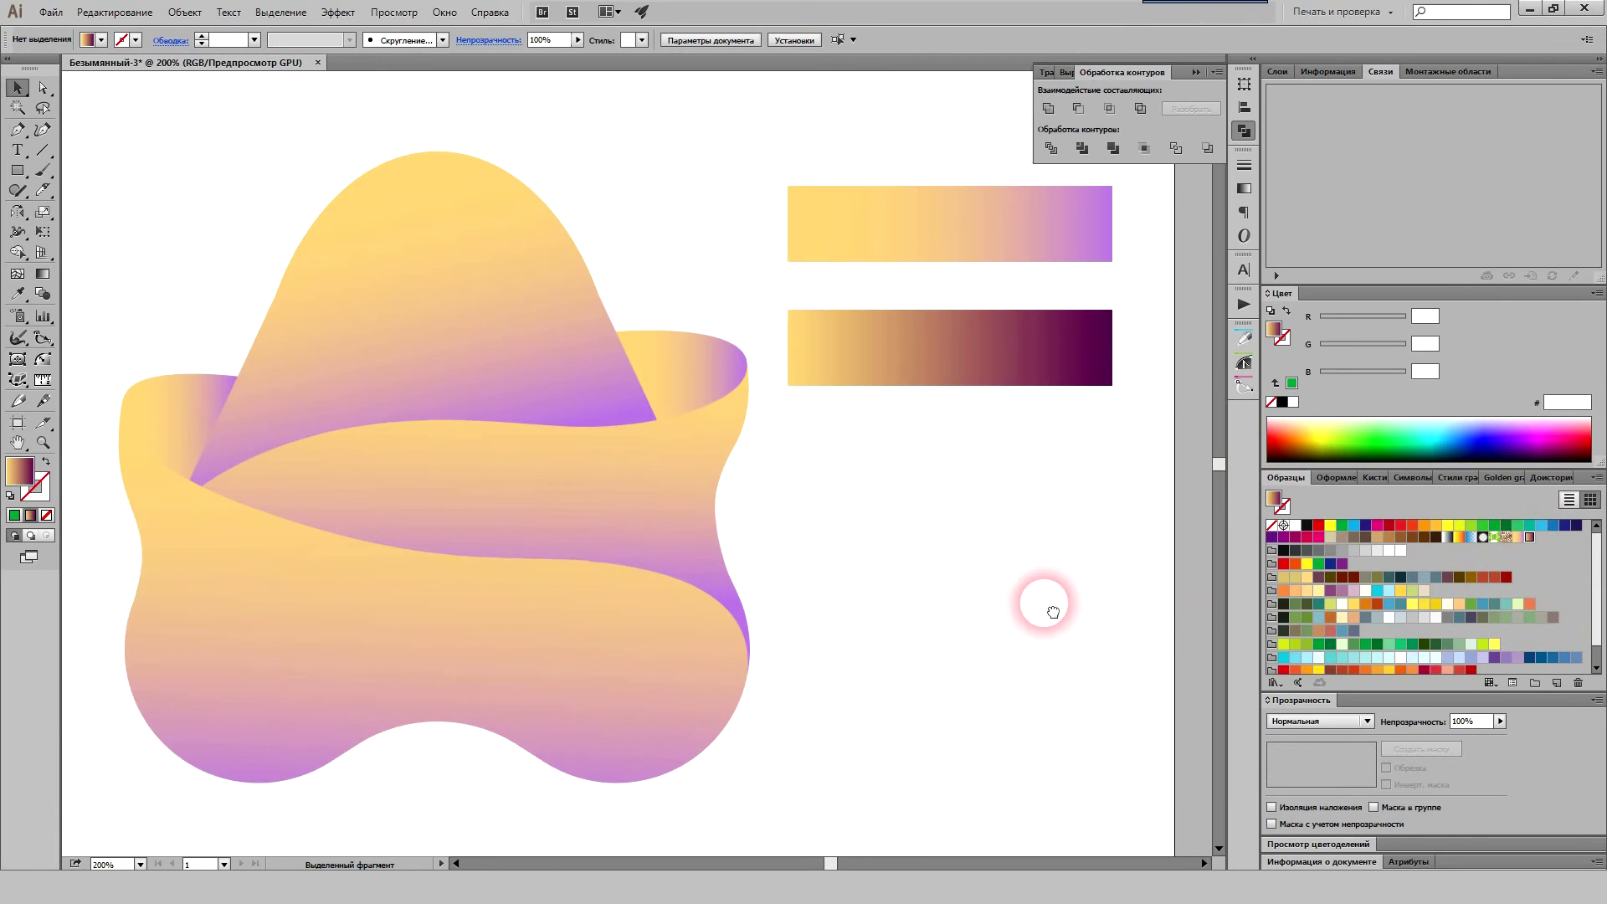
Step: Fill both ribbon caps with the dark purple gradient, then select only the right cap
left_click(812, 374)
scroll(962, 557, "up", 1)
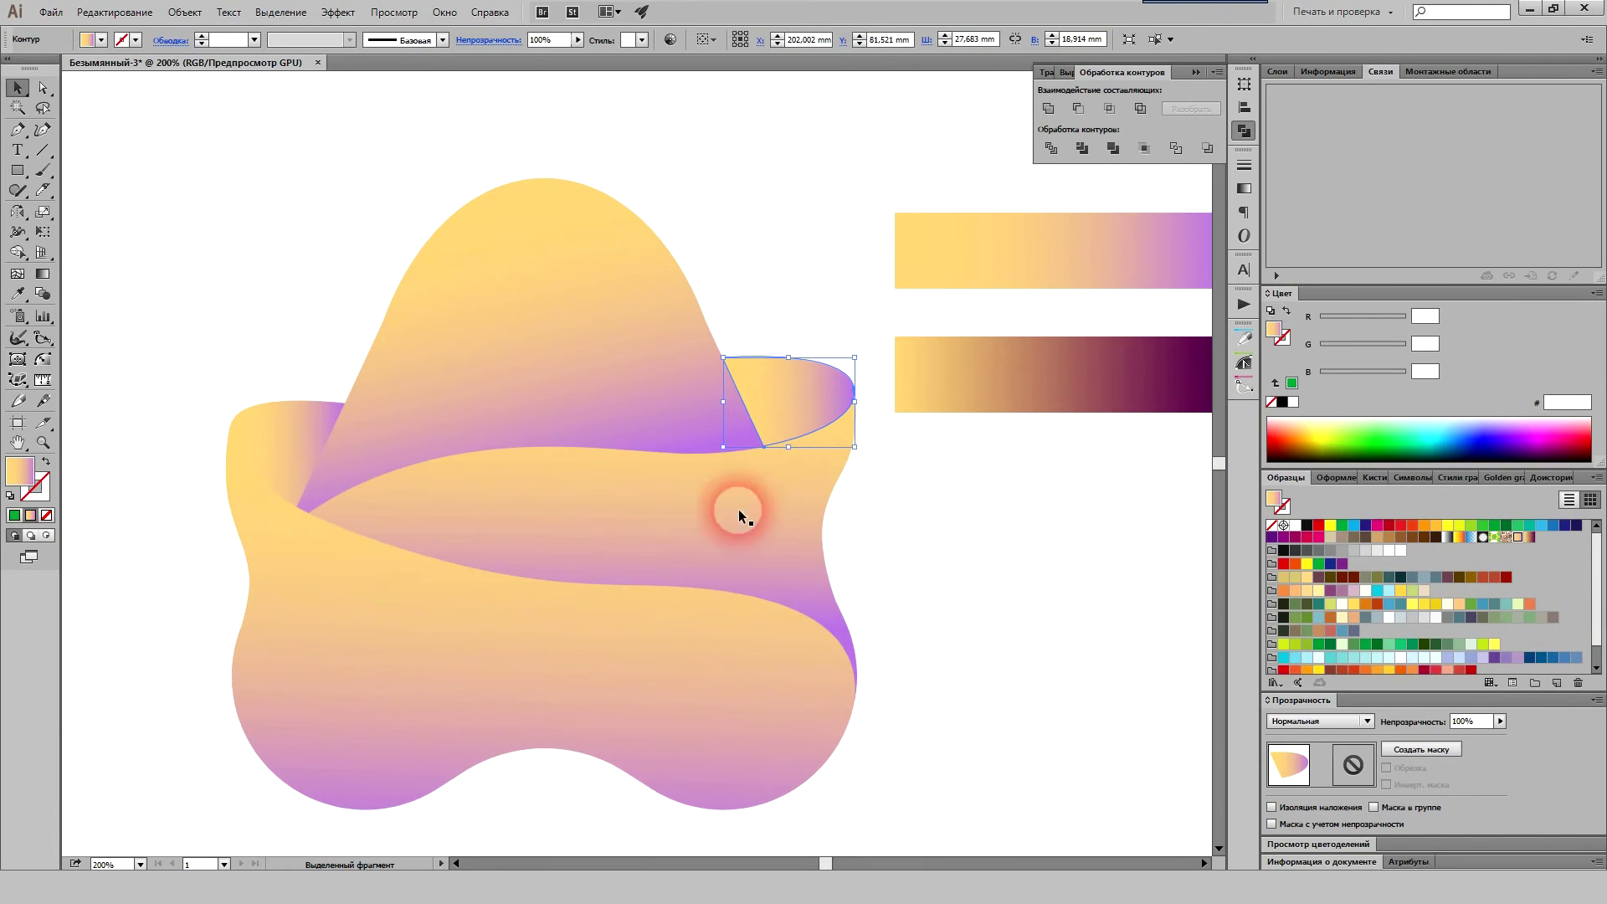
left_click(280, 433, "shift")
left_click(1529, 537)
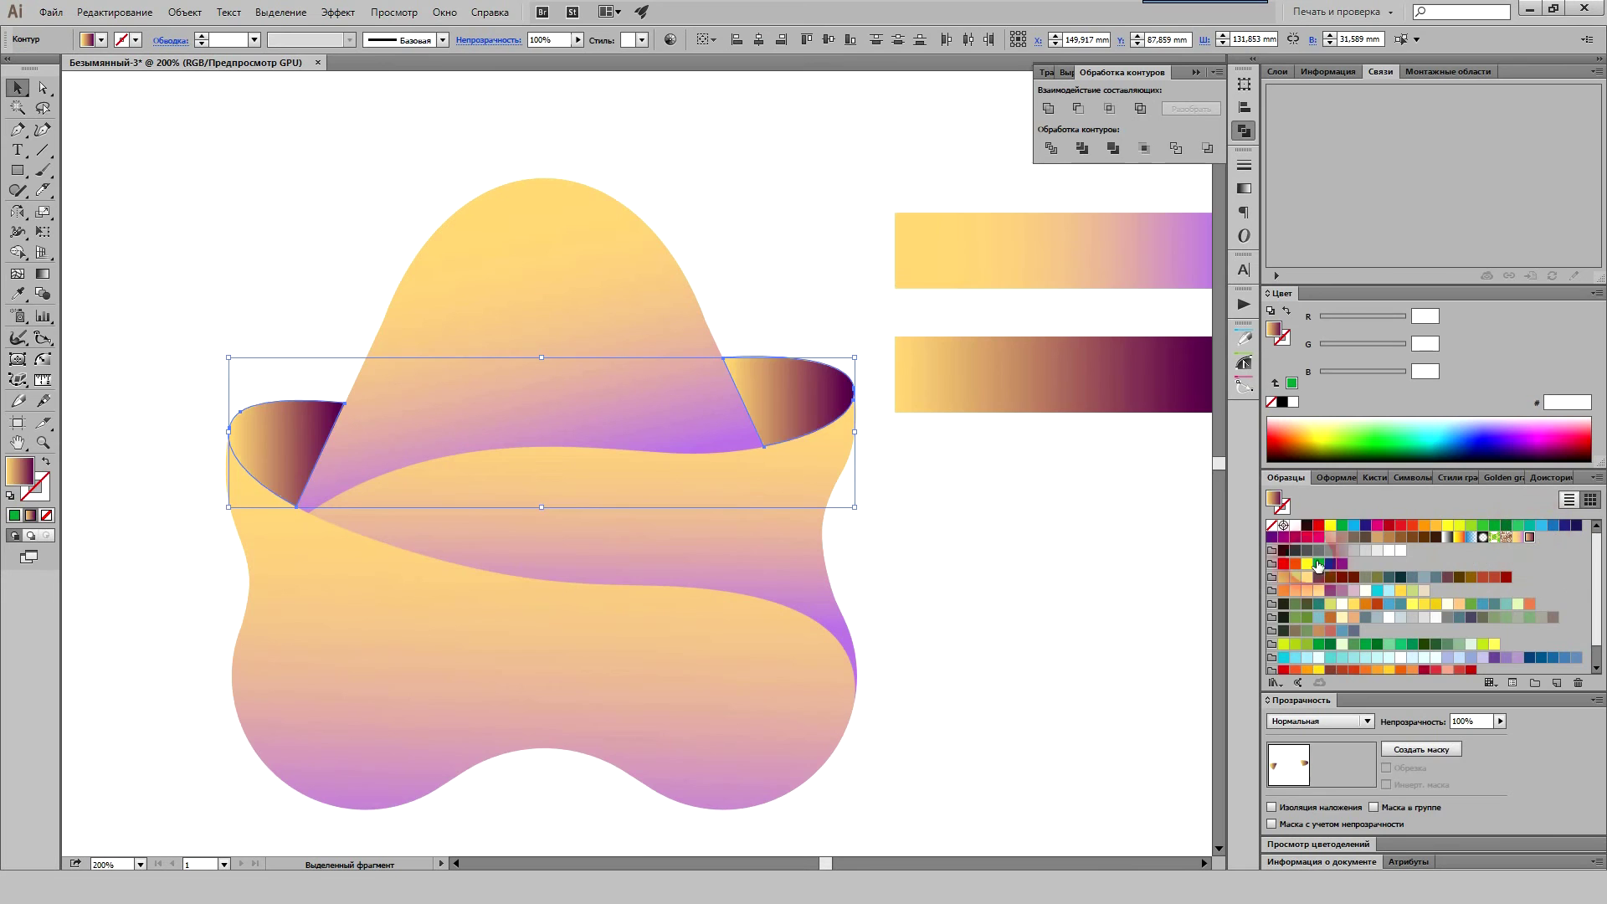
left_click(893, 455)
scroll(819, 409, "up", 1)
left_click(783, 383)
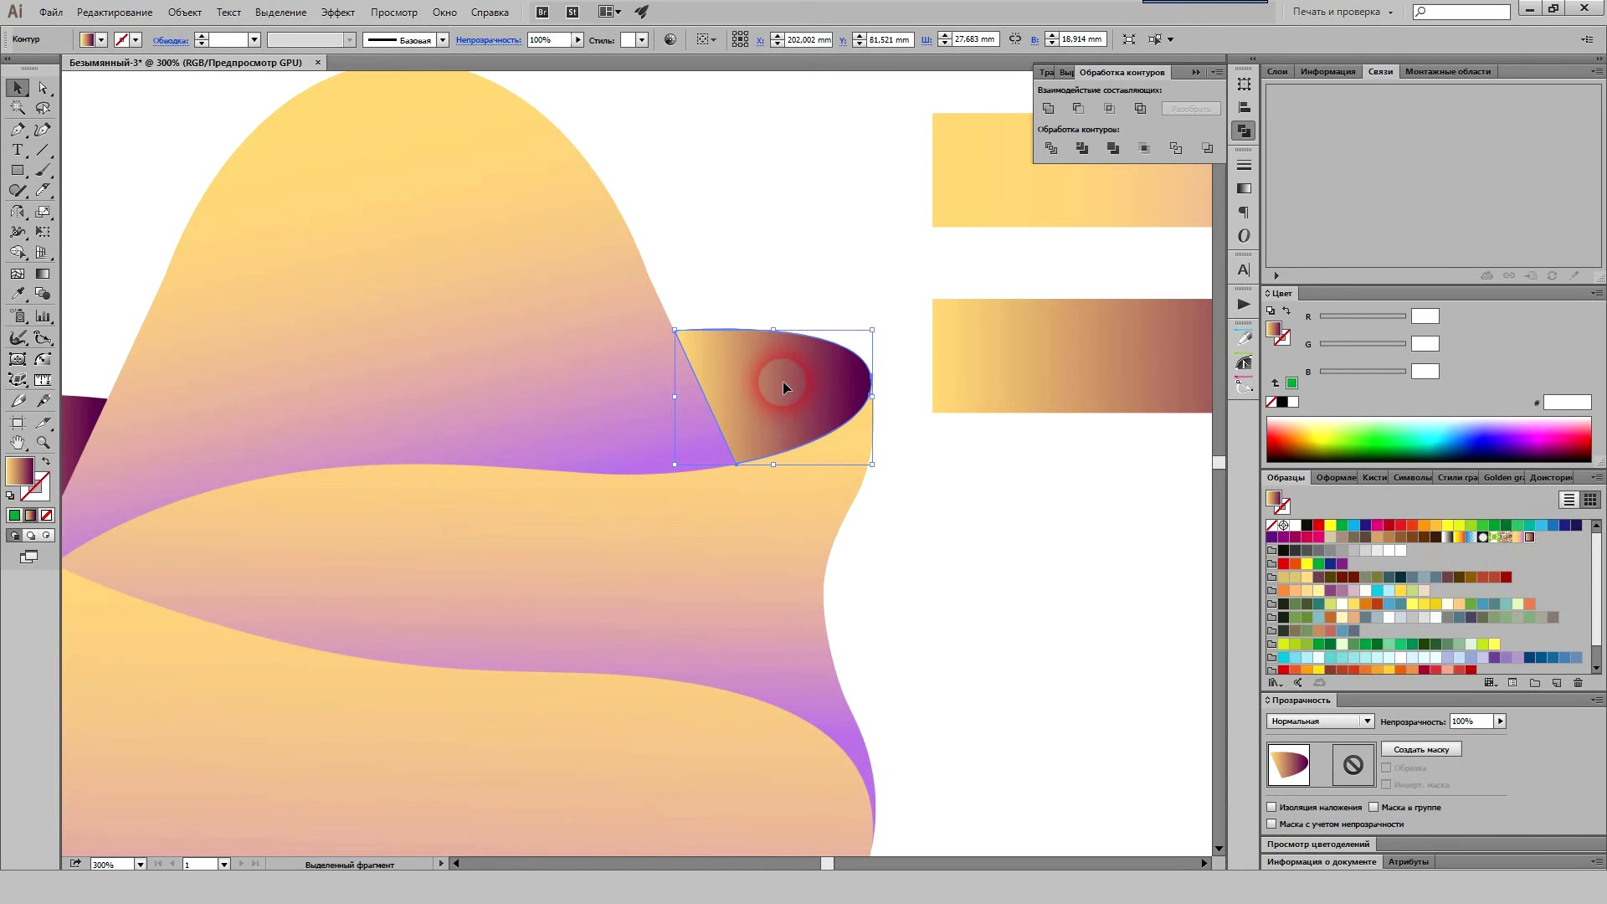
Step: Angle diagonal gradients across the right and left inner bands, then zoom out to the whole logo
key("g")
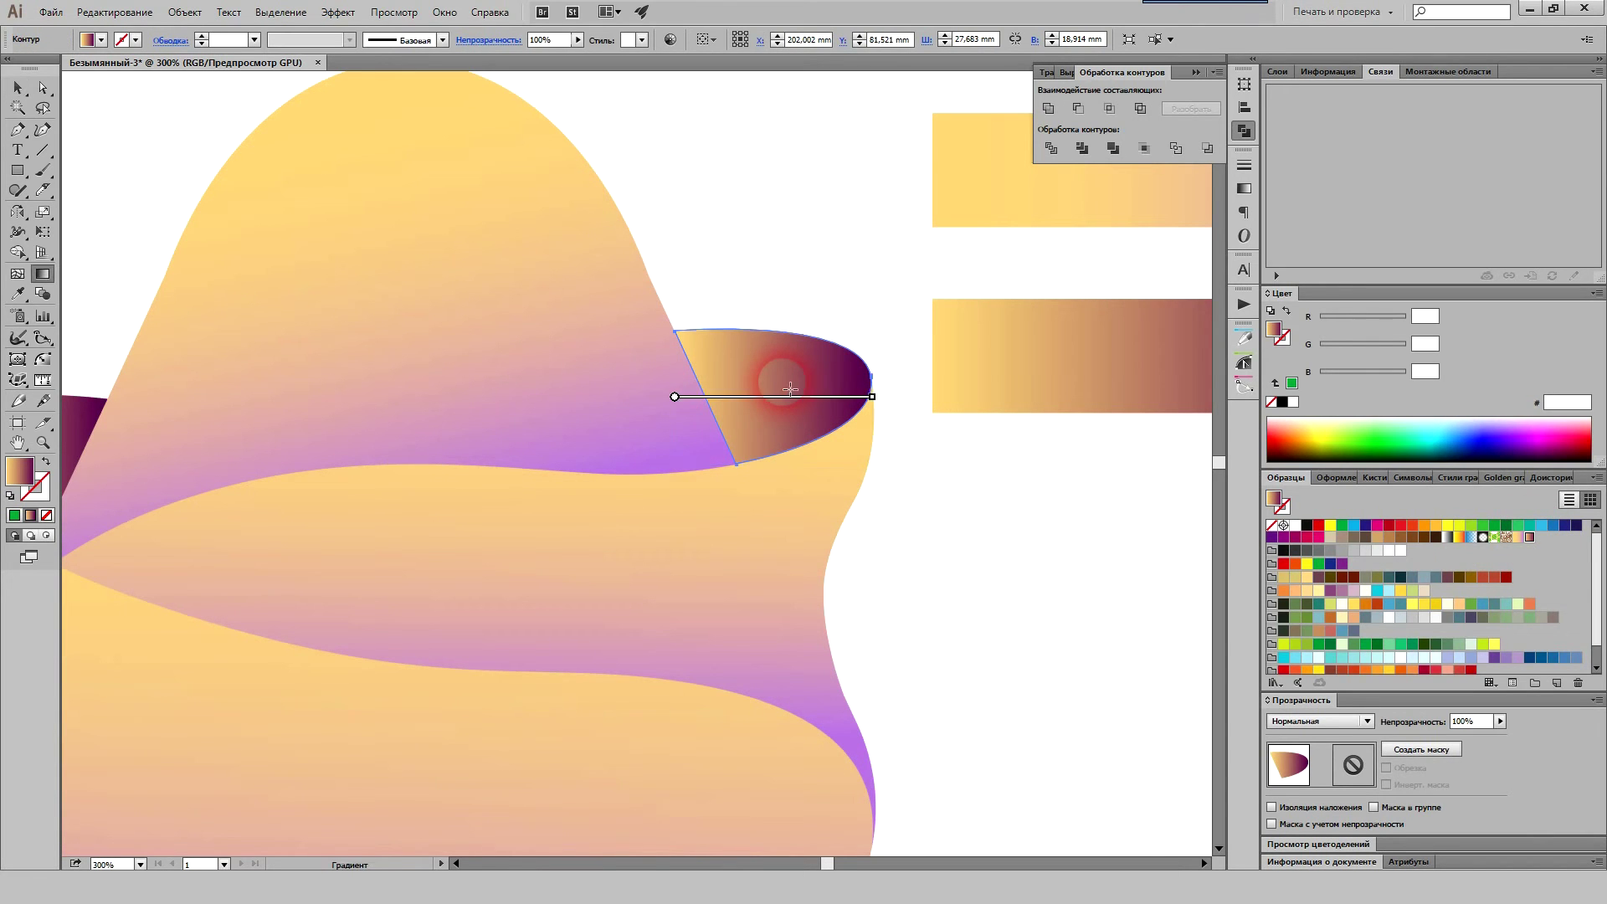
left_click_drag(674, 434, 855, 315)
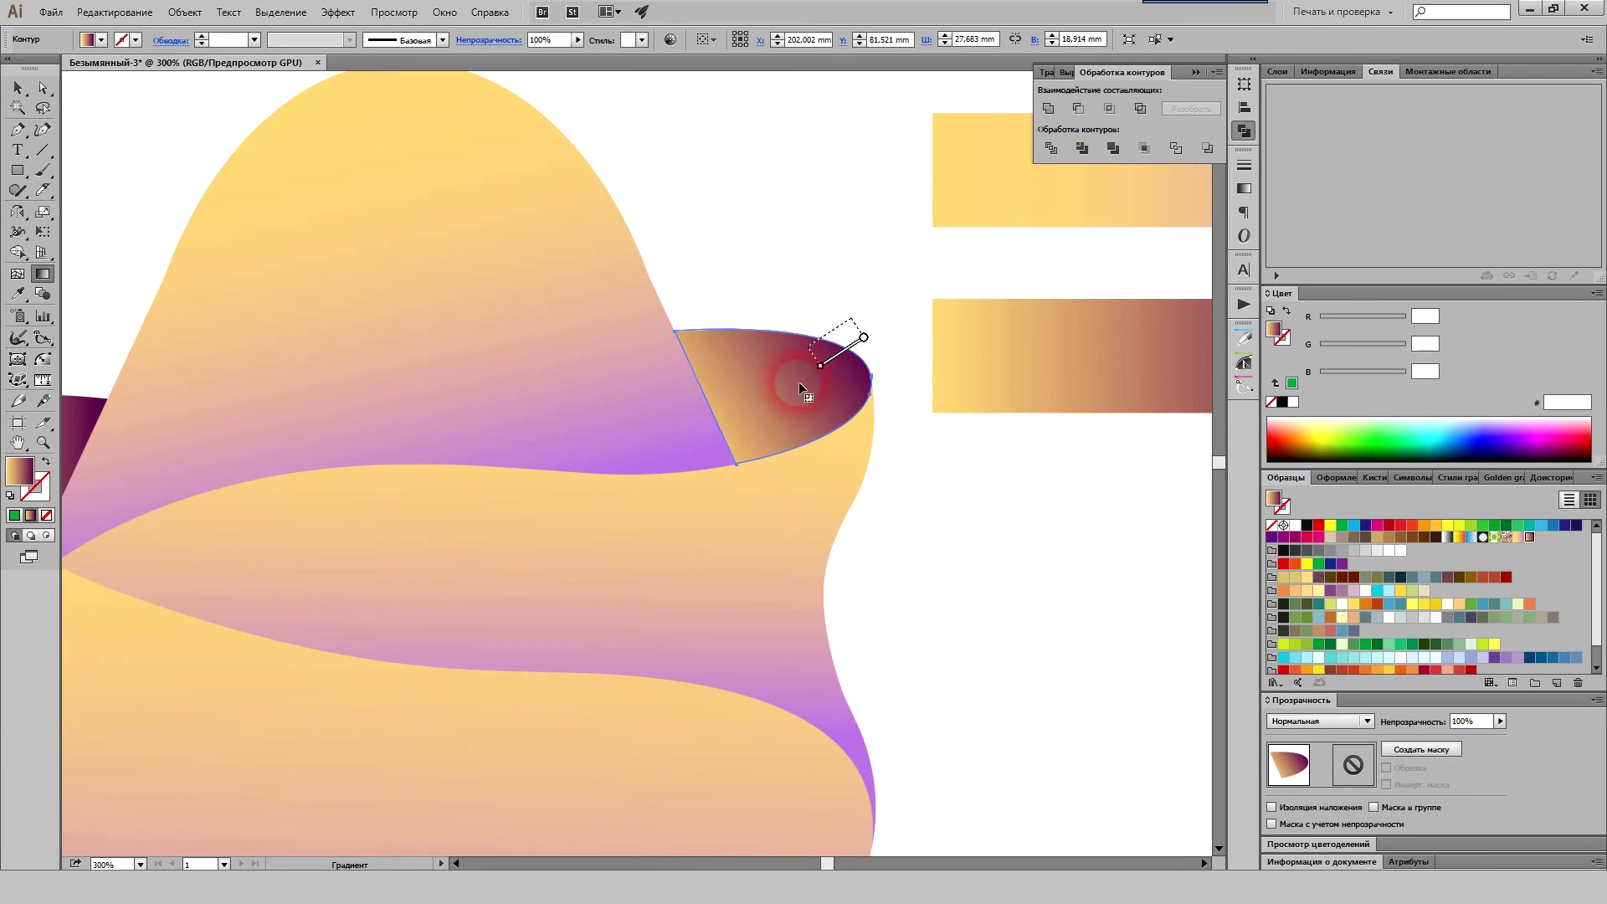
left_click_drag(662, 443, 850, 317)
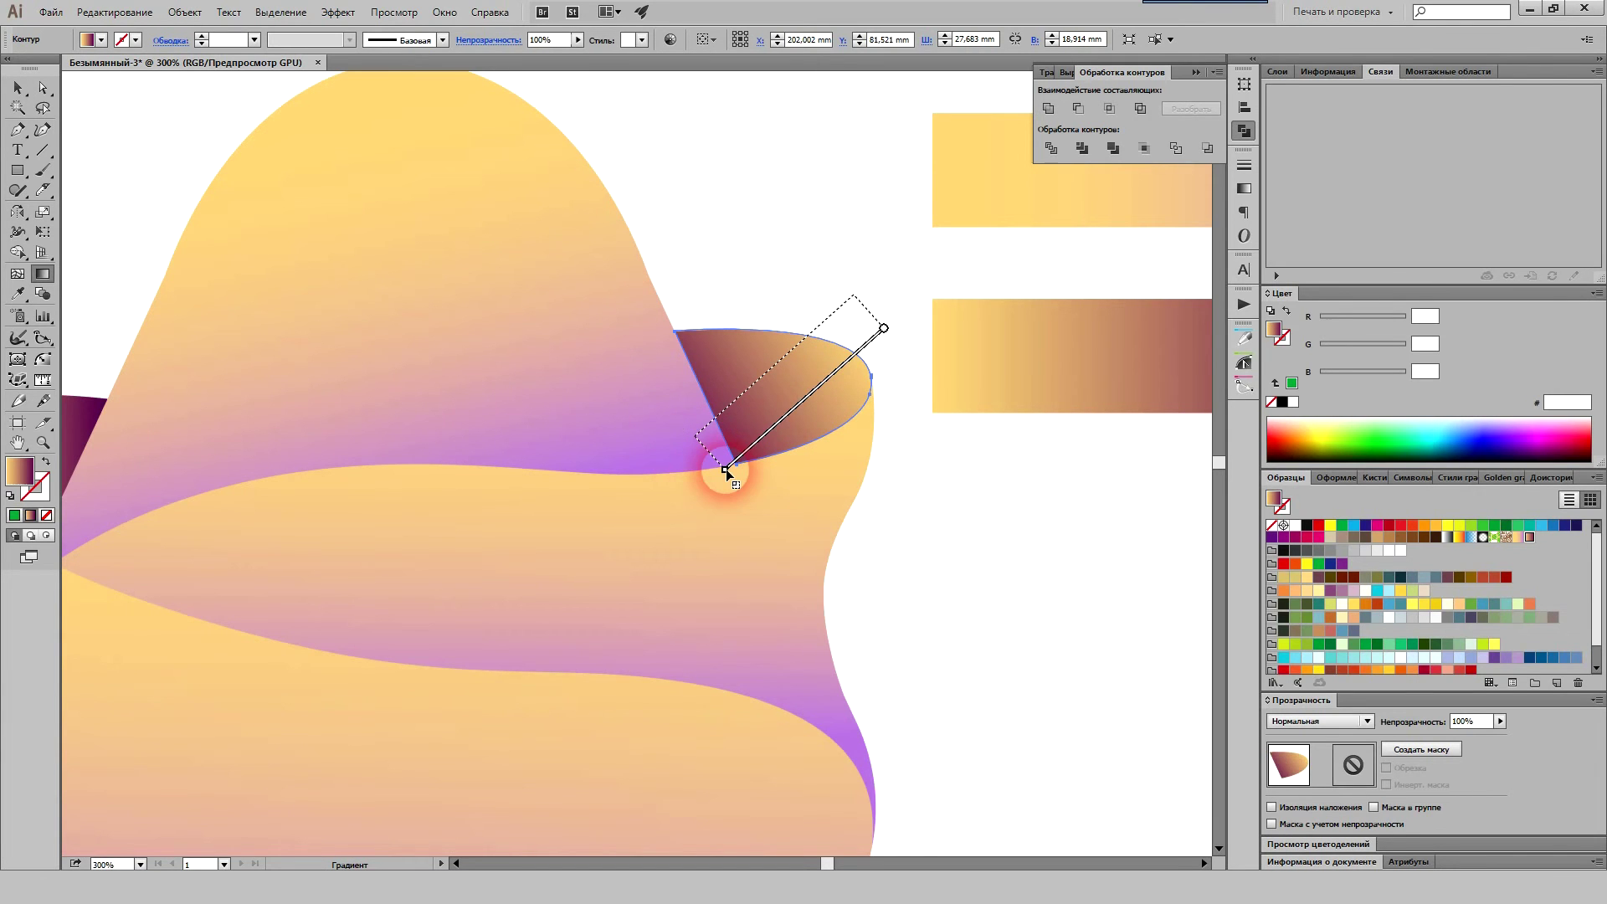
left_click_drag(726, 469, 726, 468)
left_click_drag(502, 549, 801, 532)
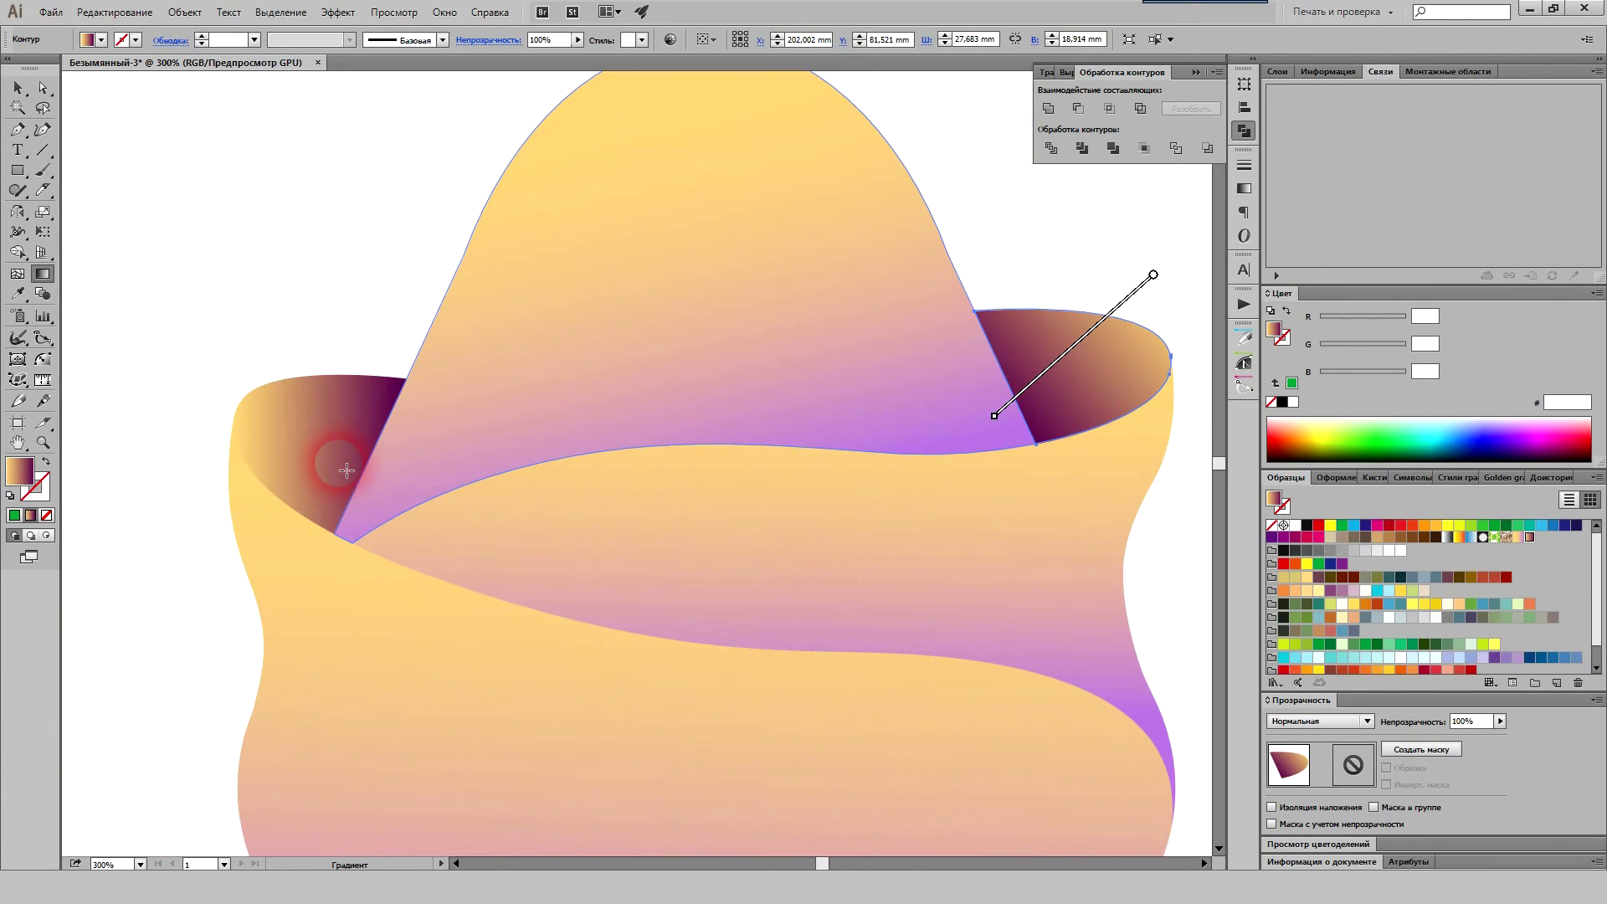
left_click(304, 444, "ctrl")
mouse_move(235, 330)
left_mouse_down()
mouse_move(404, 473)
mouse_move(394, 460)
left_mouse_up()
left_click(17, 87)
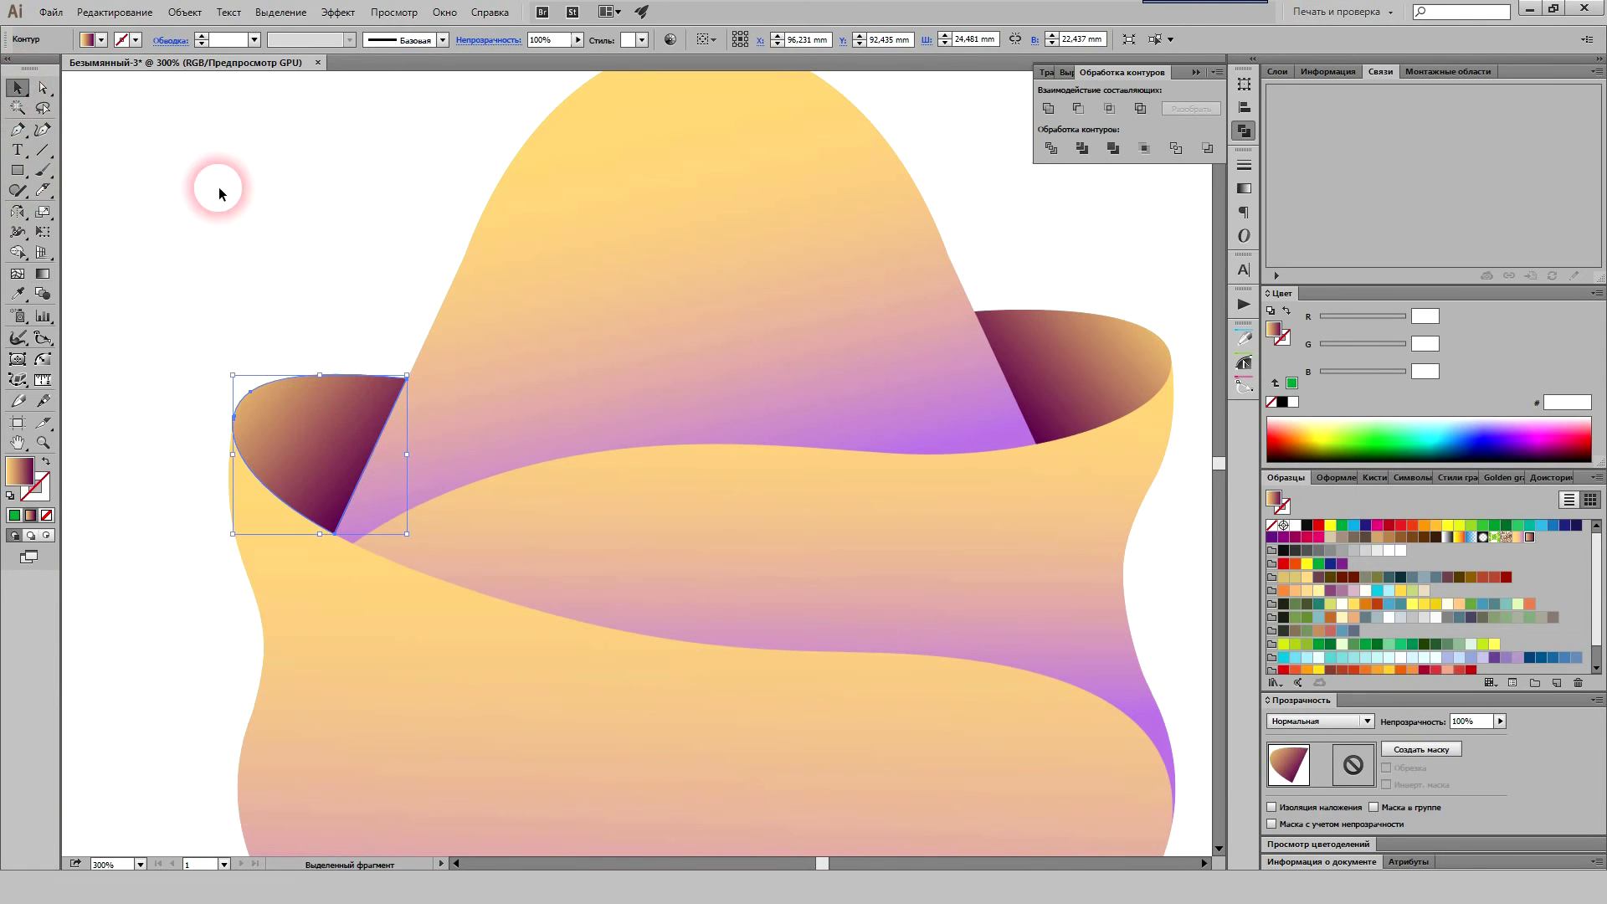
left_click(218, 188)
key("ctrl+minus")
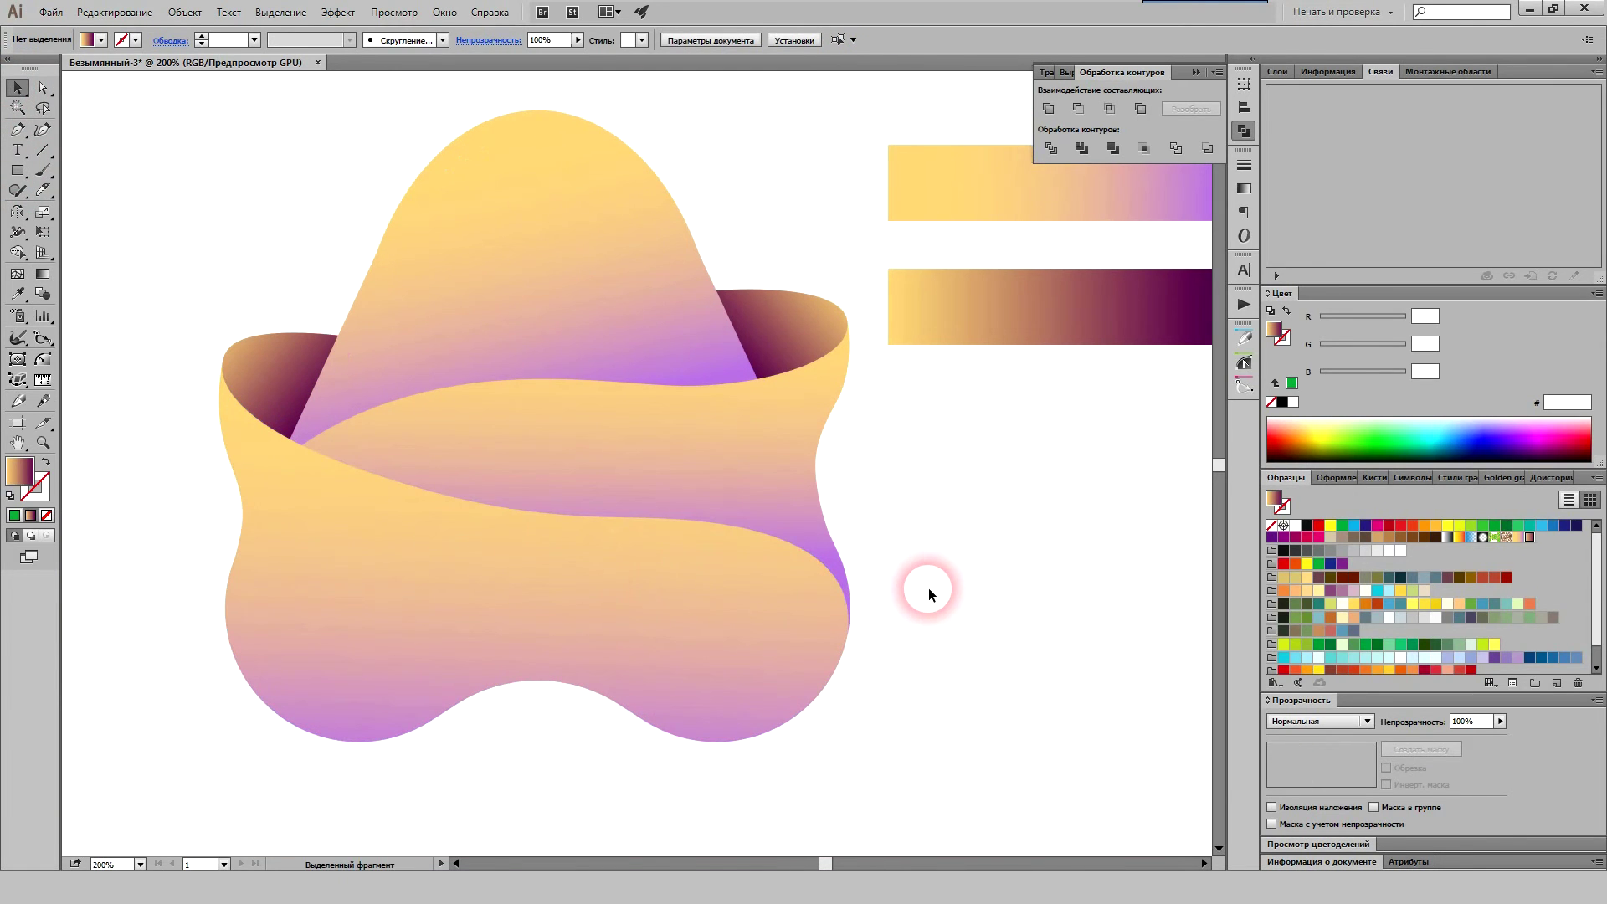
Step: Delete the two gradient sample rectangles beside the logo
mouse_move(927, 588)
left_mouse_down()
mouse_move(904, 581)
mouse_move(810, 623)
left_mouse_up()
left_click_drag(1020, 502, 826, 180)
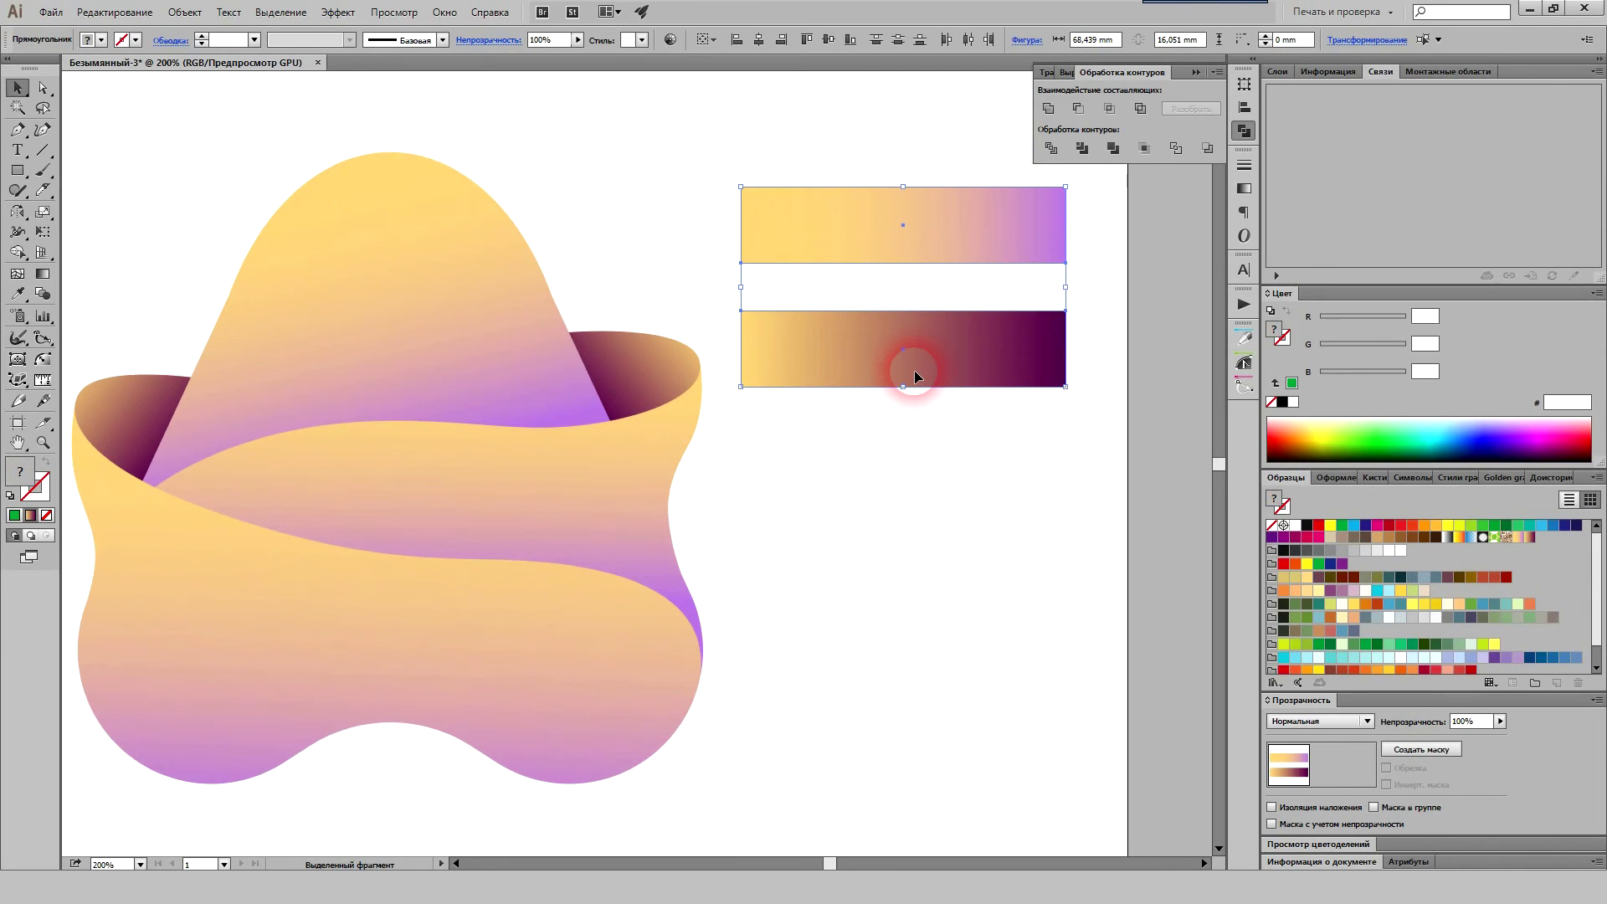
key("Delete")
mouse_move(807, 519)
left_mouse_down()
mouse_move(934, 499)
mouse_move(1038, 624)
left_mouse_up()
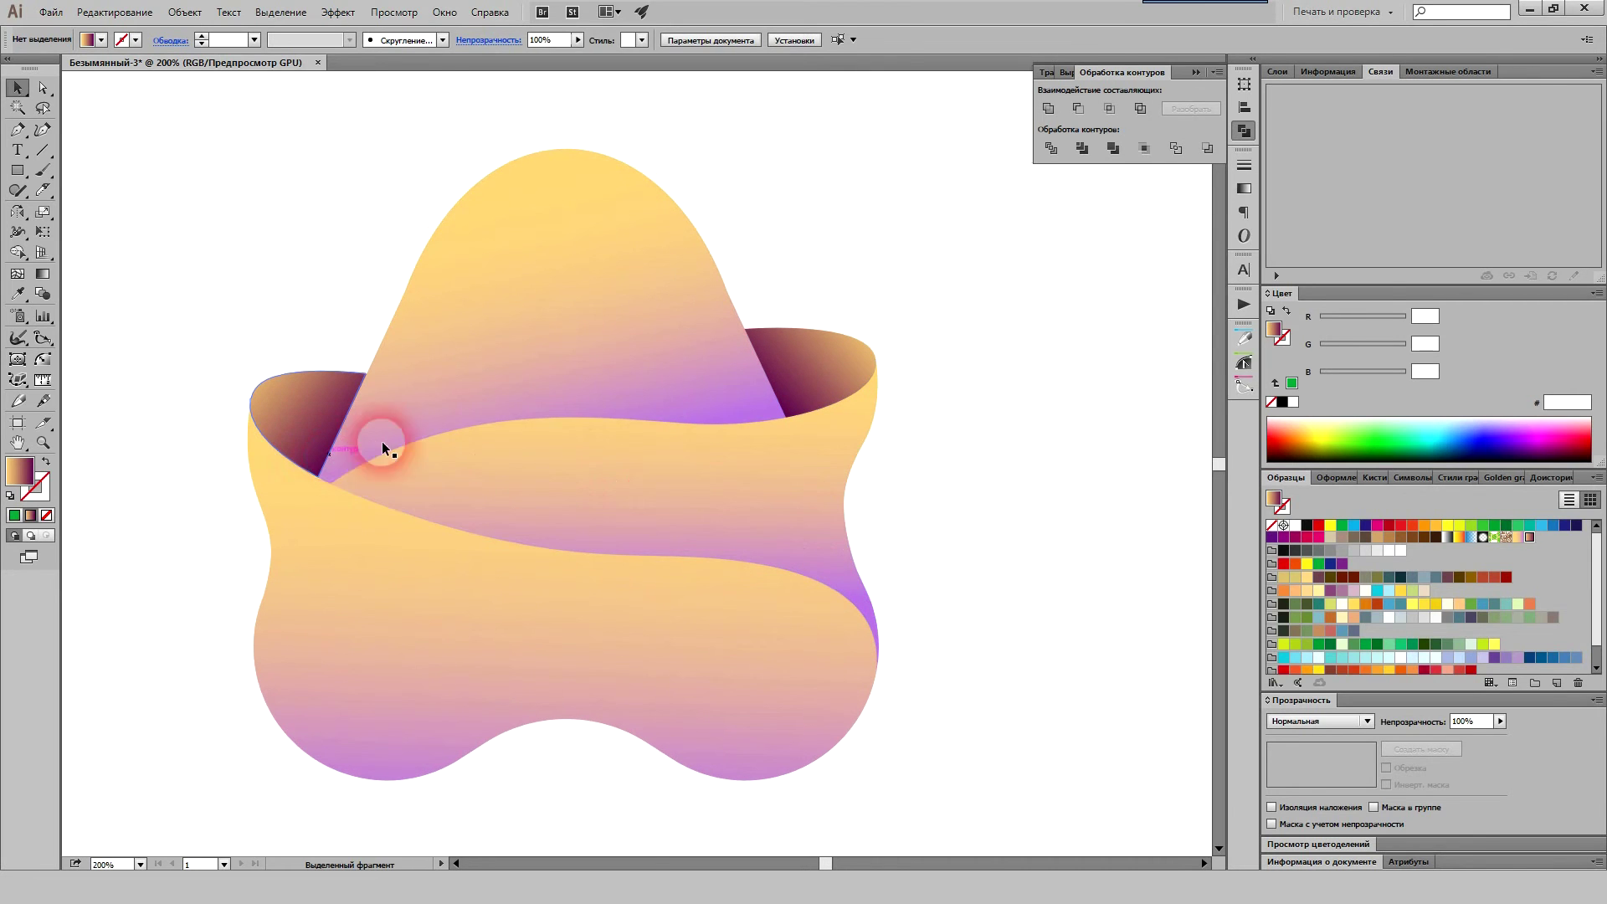
Step: Zoom in on the top hill, select it and switch to the Knife tool
scroll(1017, 572, "up", 2)
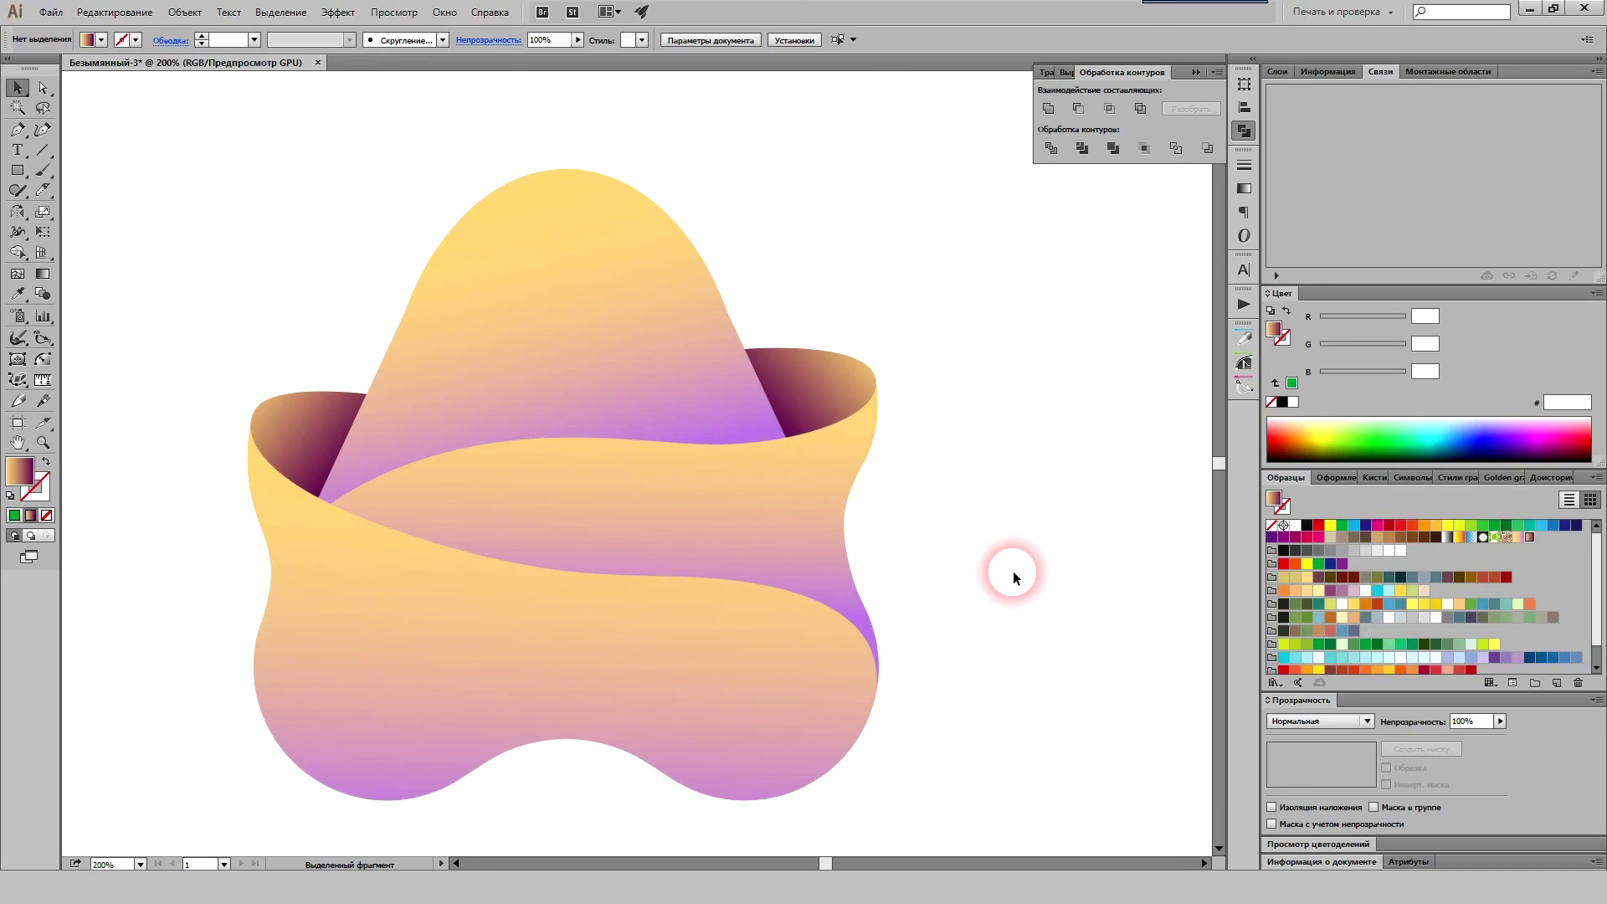
scroll(555, 376, "up", 1)
scroll(535, 368, "up", 2)
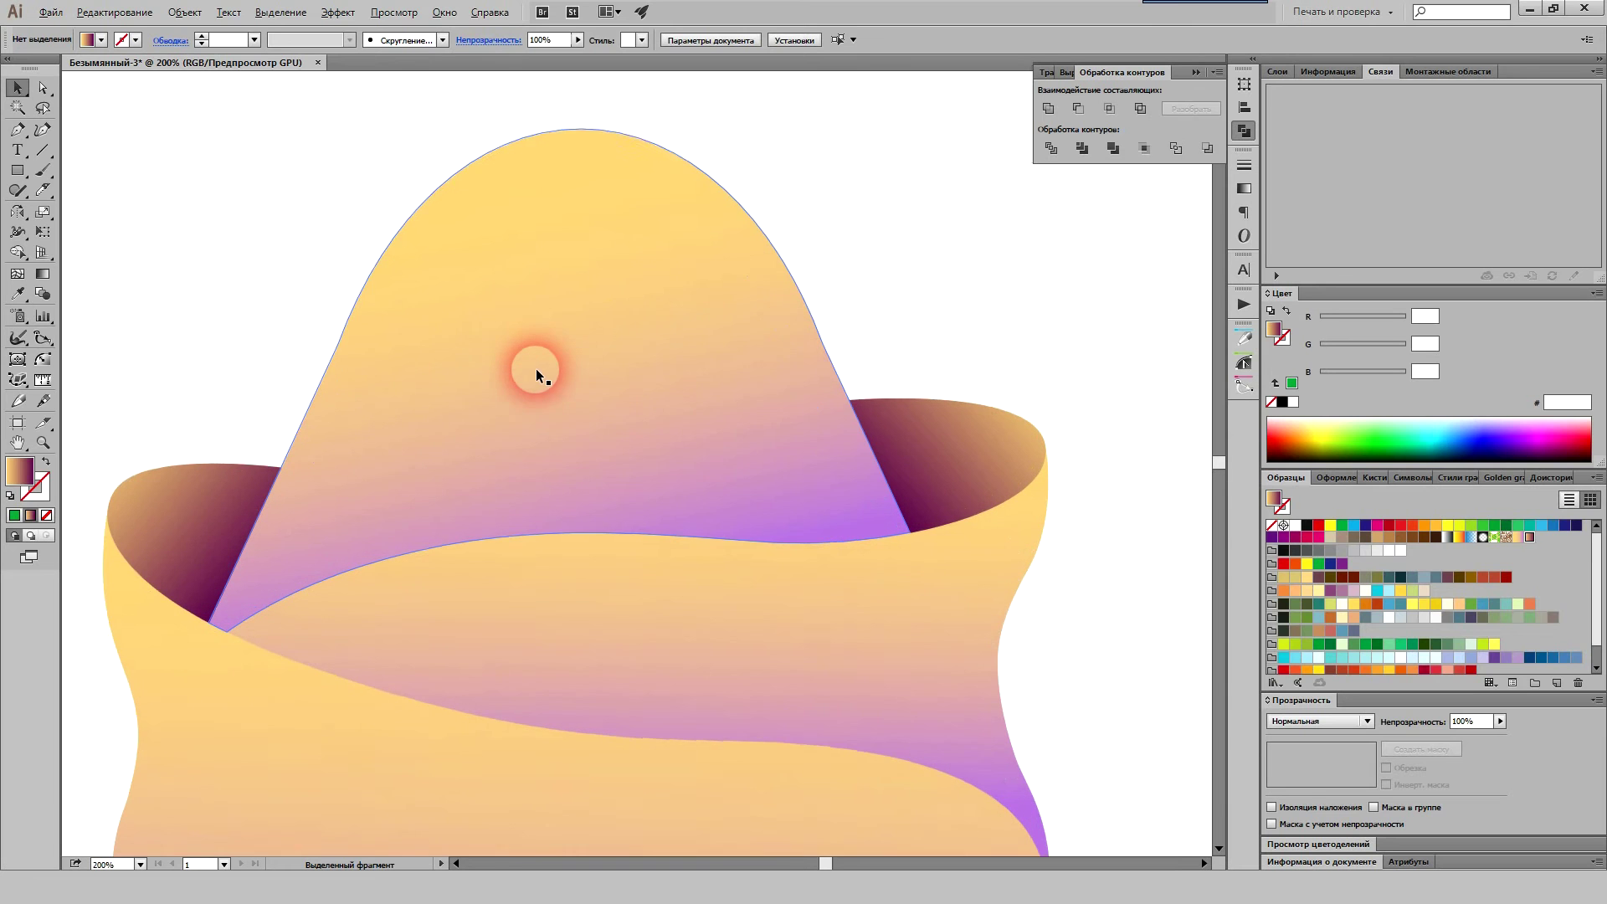
left_click(692, 381)
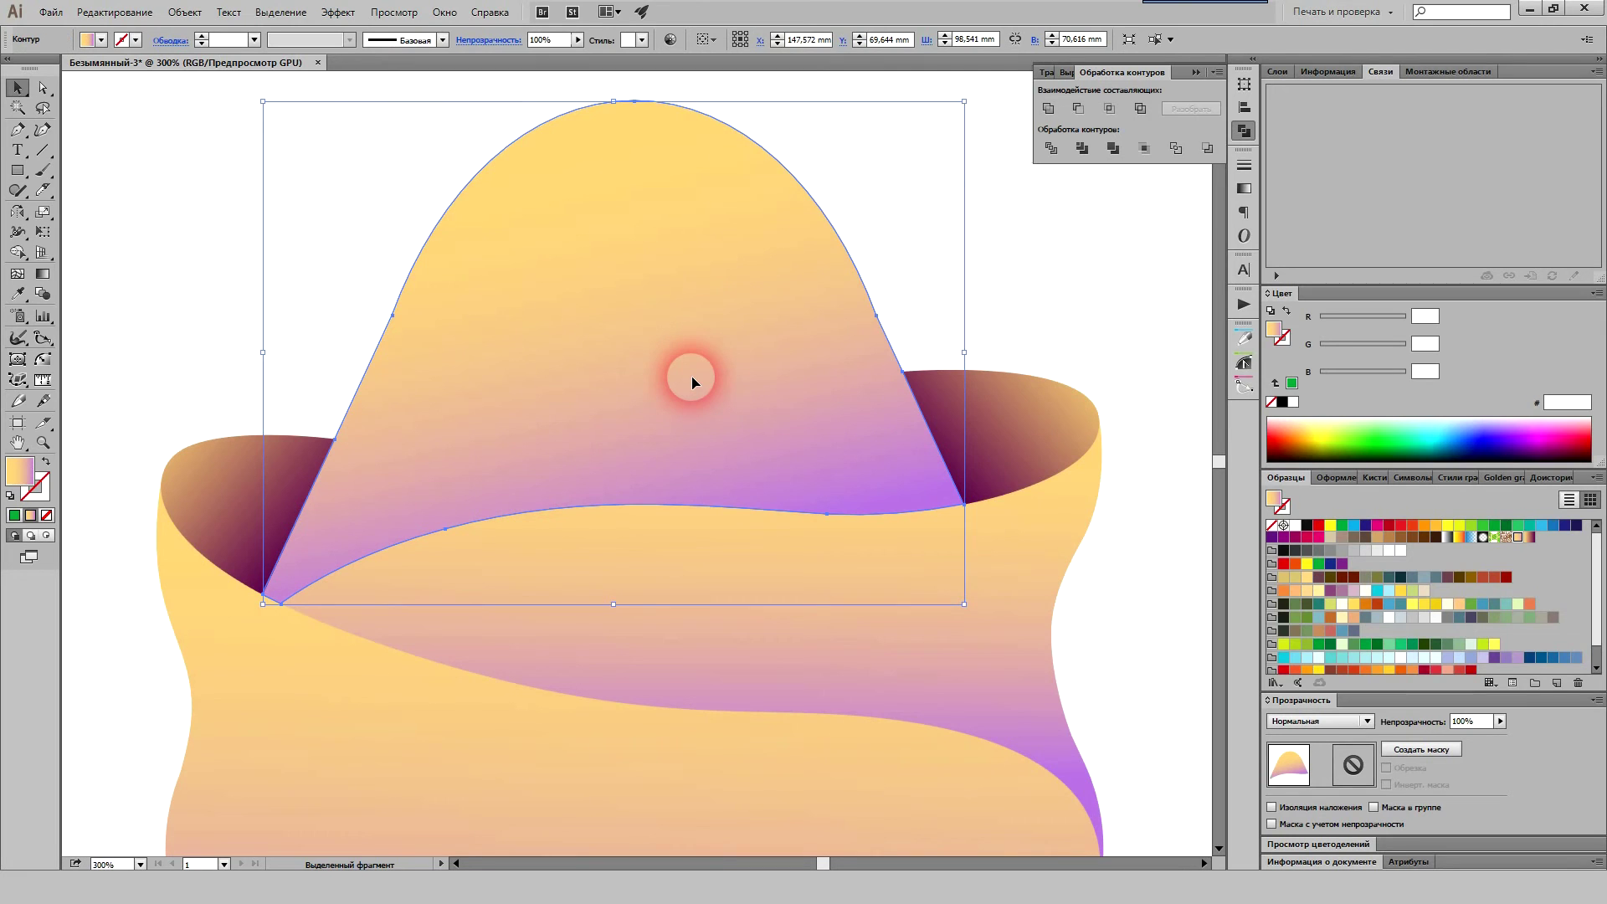
key("a")
key("v")
scroll(725, 422, "up", 1)
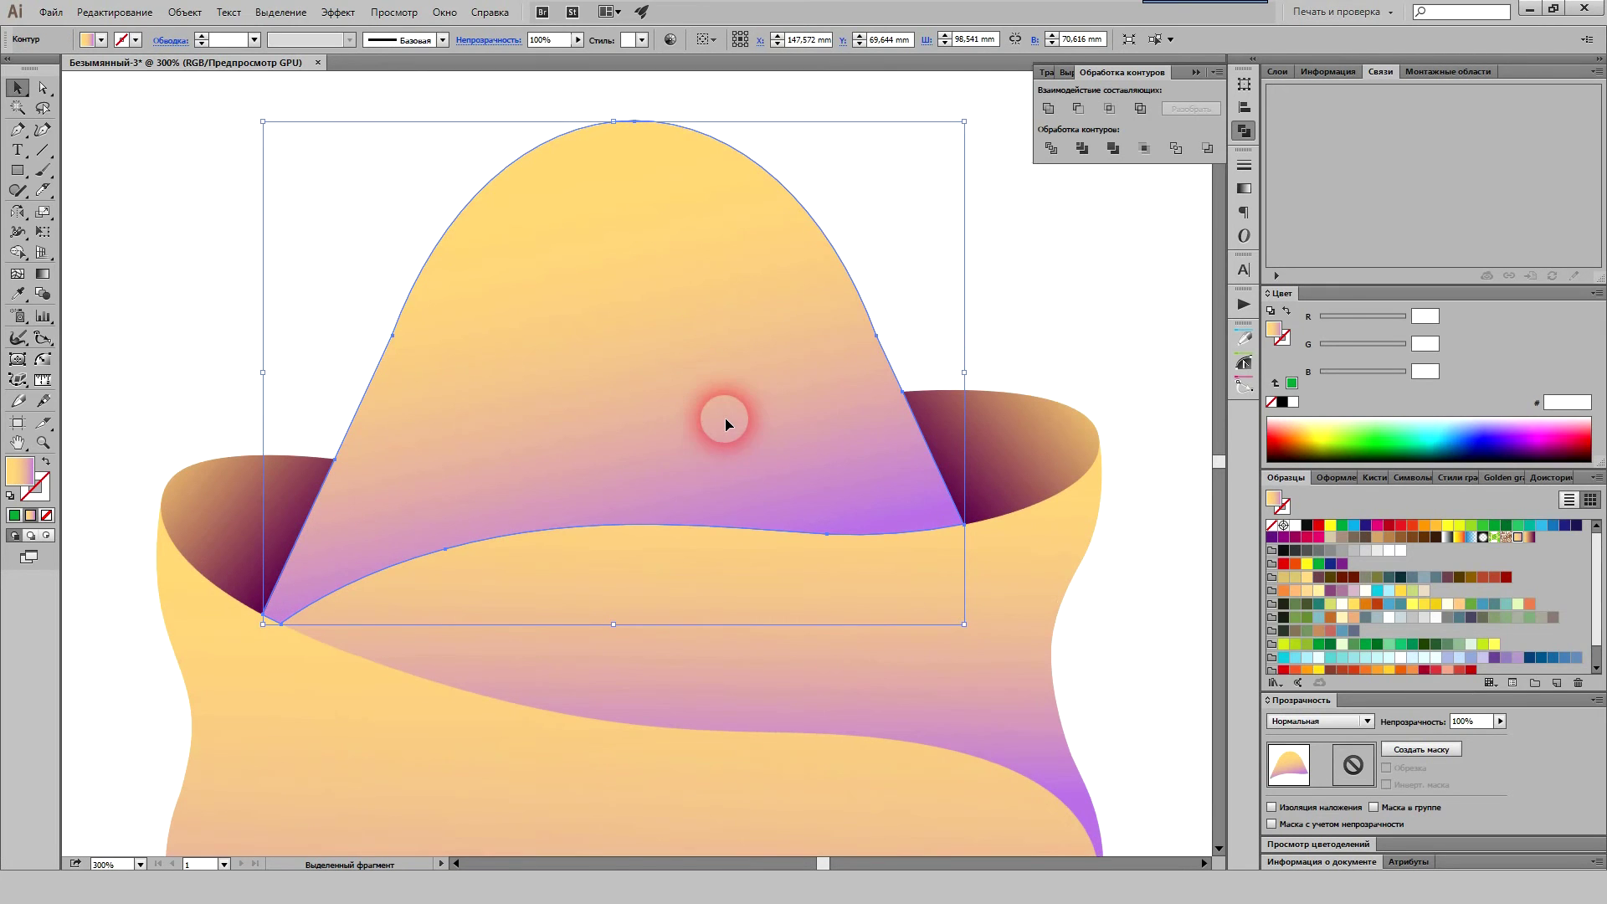
left_click(42, 190)
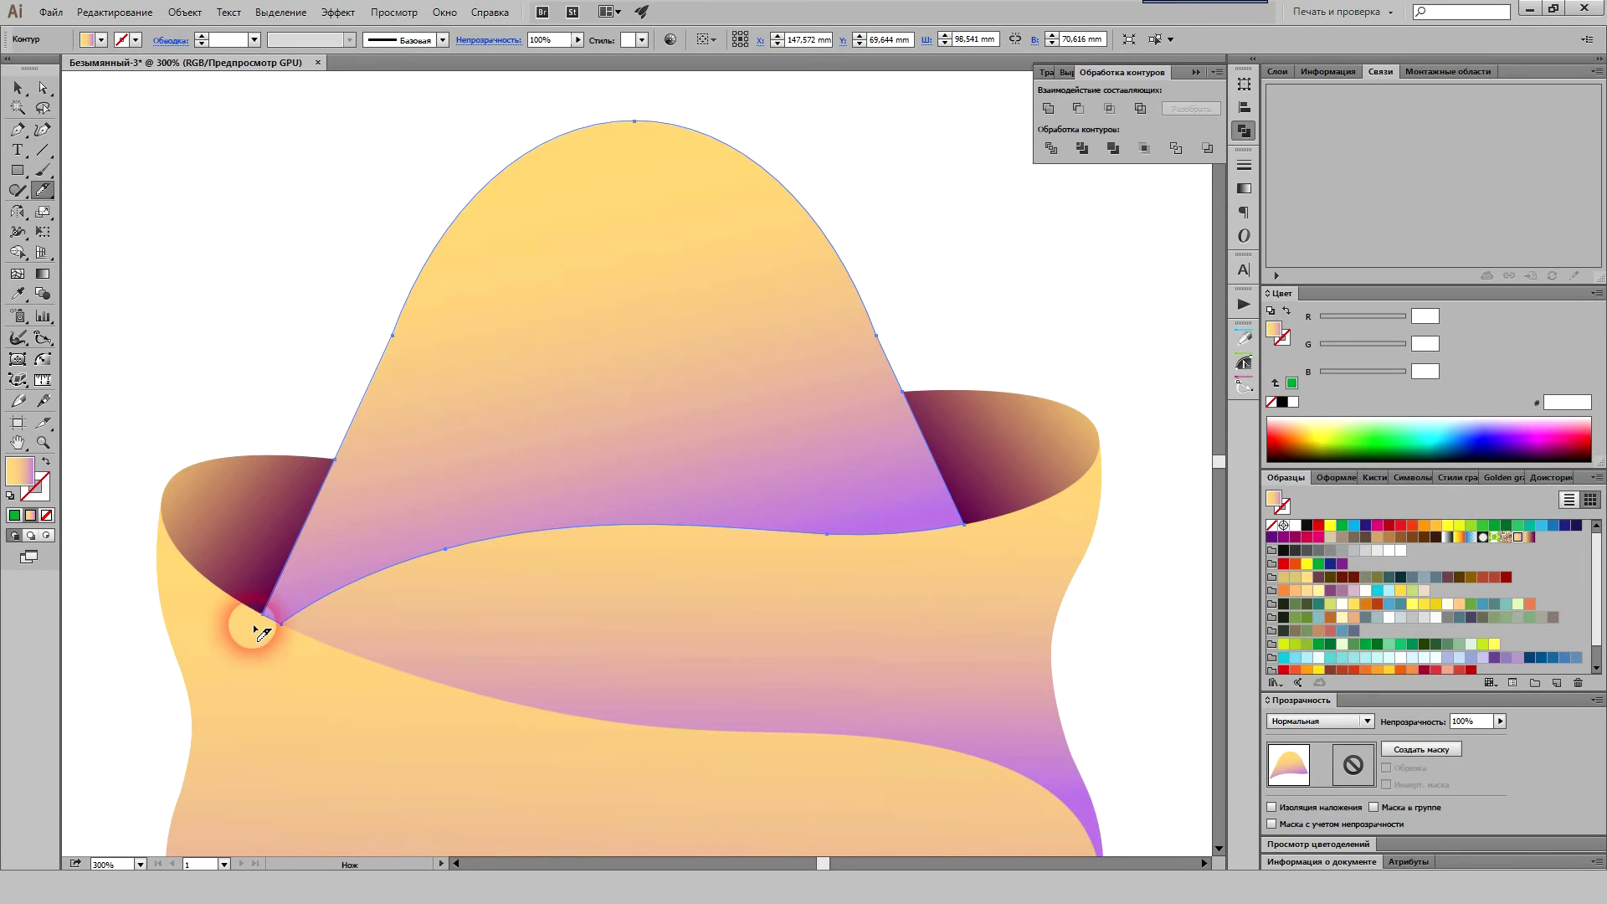
Step: Knife-cut two curved stripes across the hat's dome
left_click_drag(260, 632, 1011, 431)
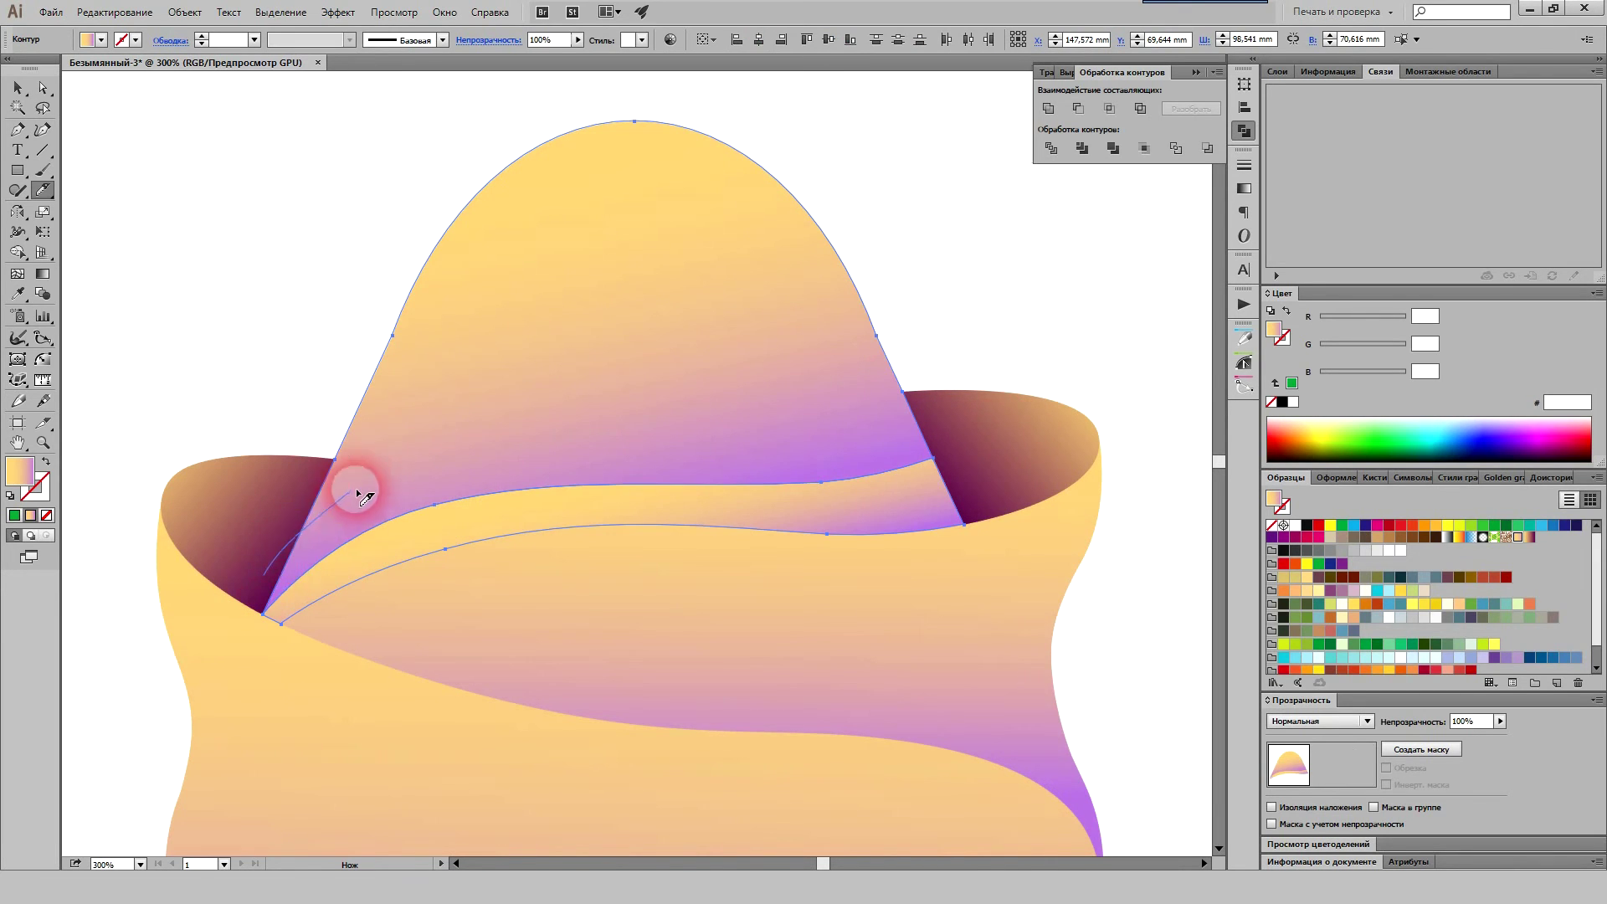
left_click_drag(288, 550, 924, 304)
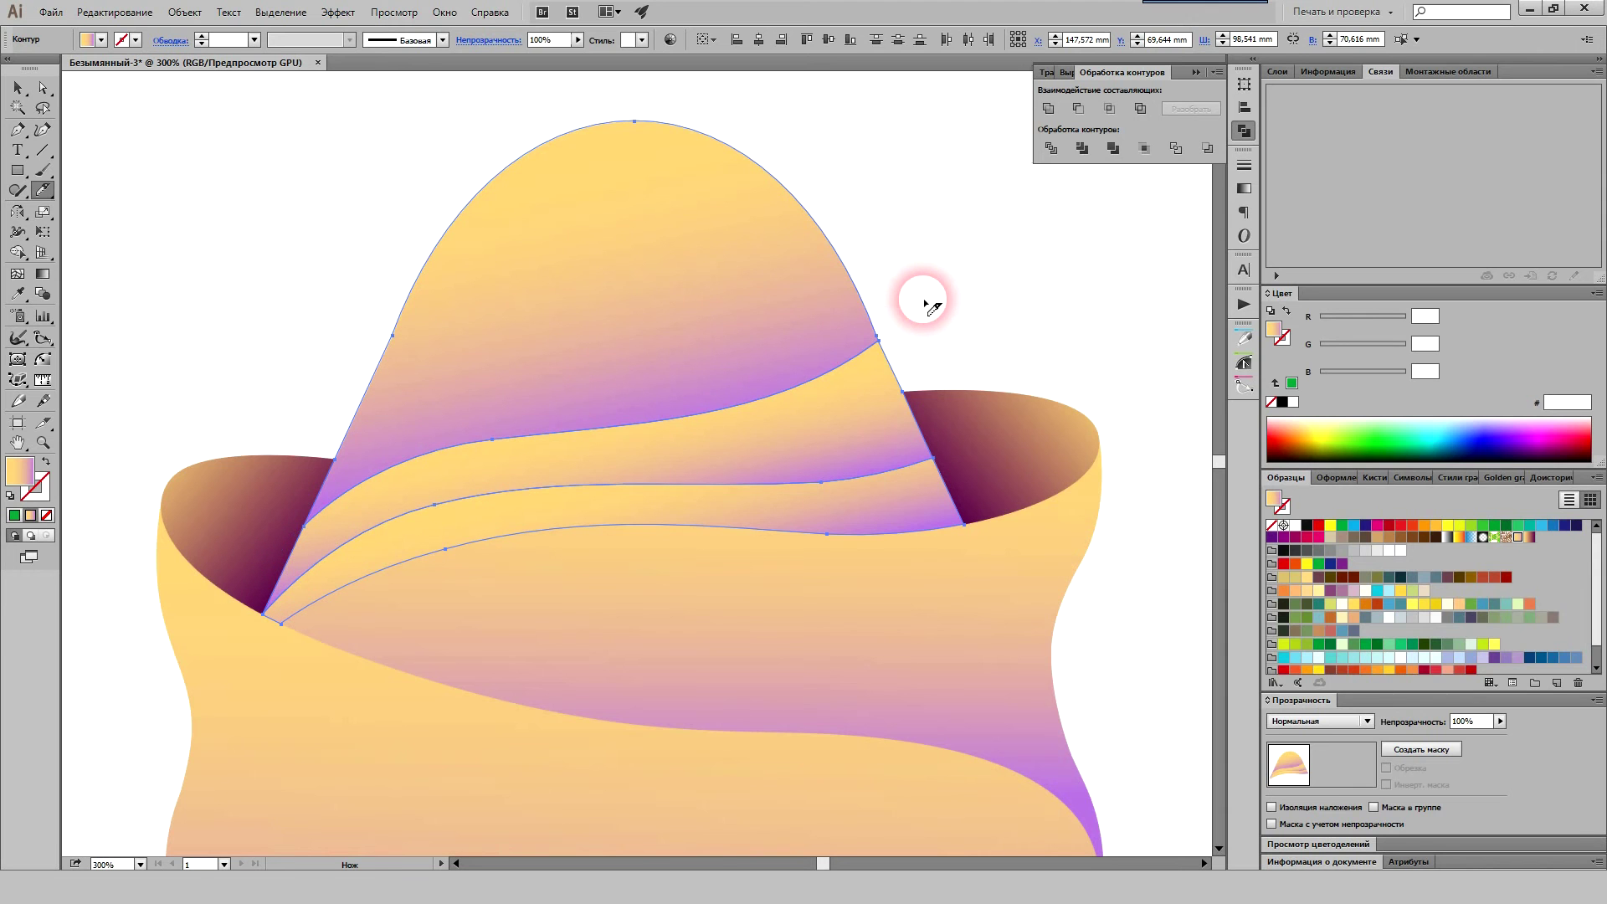
scroll(879, 555, "down", 1)
left_click_drag(878, 556, 844, 688)
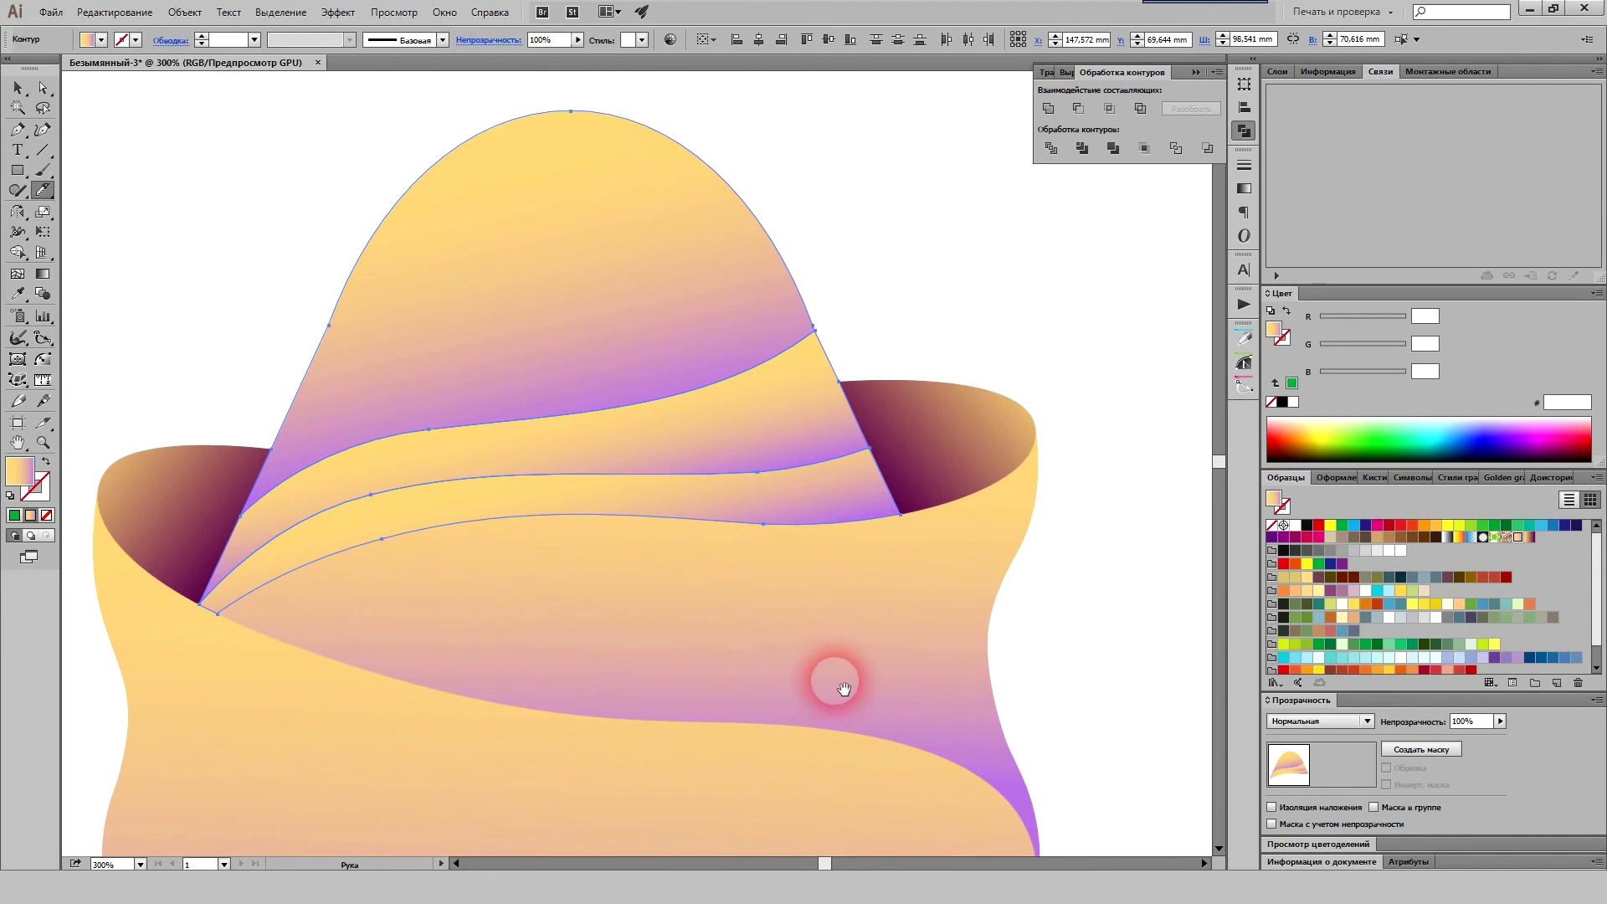
Step: Fill the upper dome stripe near-white and set its blend mode to Multiply
key("a")
left_click(889, 237)
left_click(726, 269)
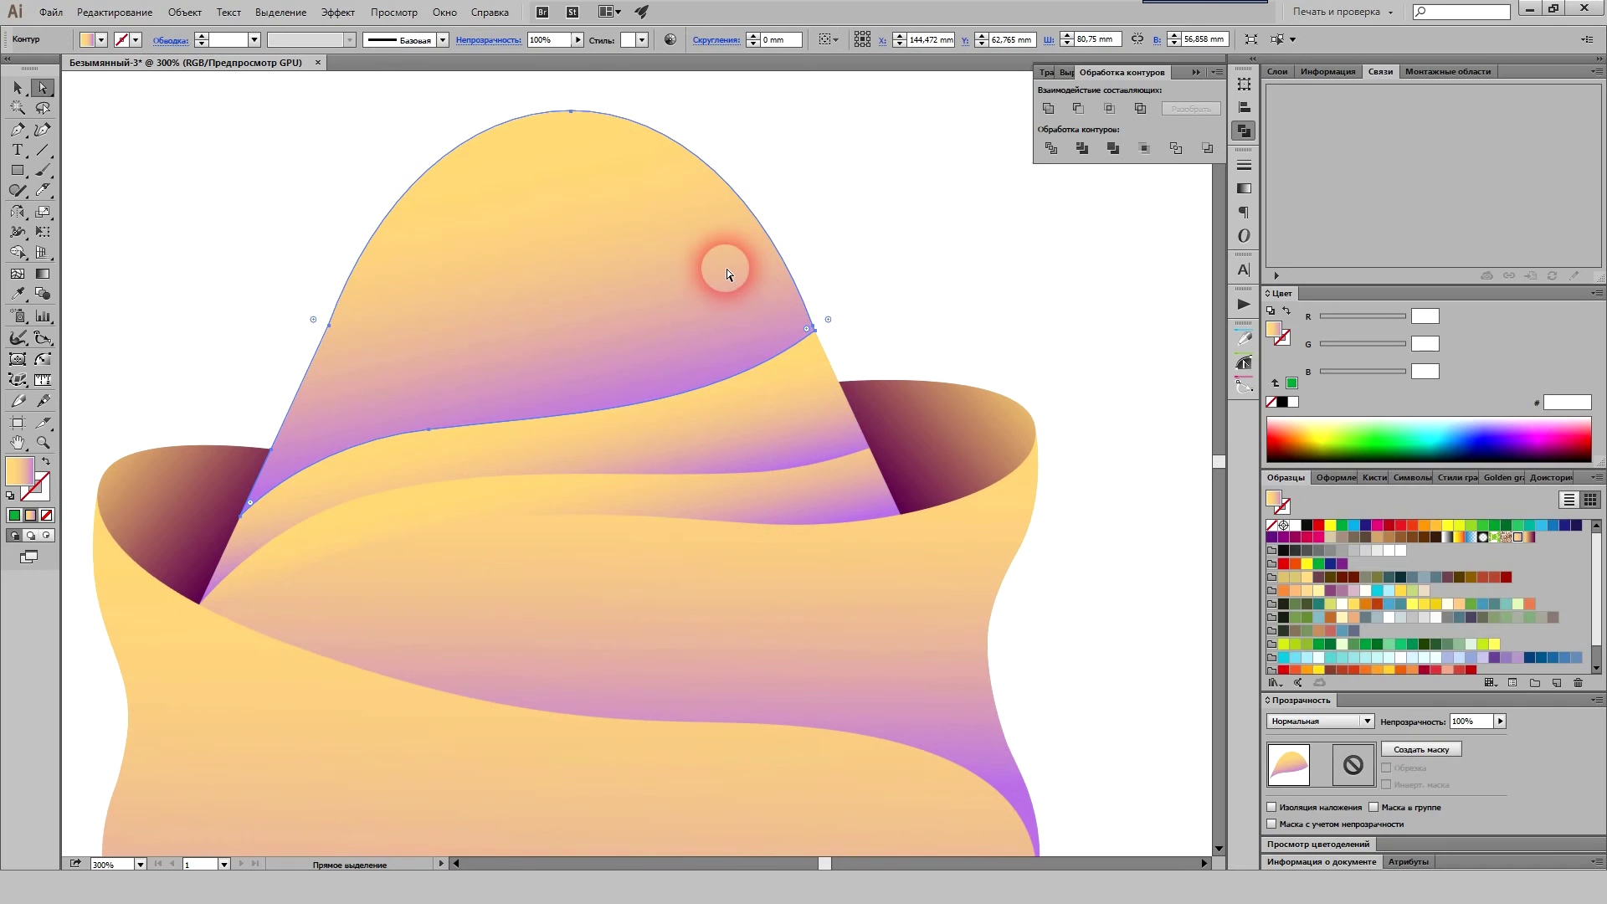
key("ctrl+shift+a")
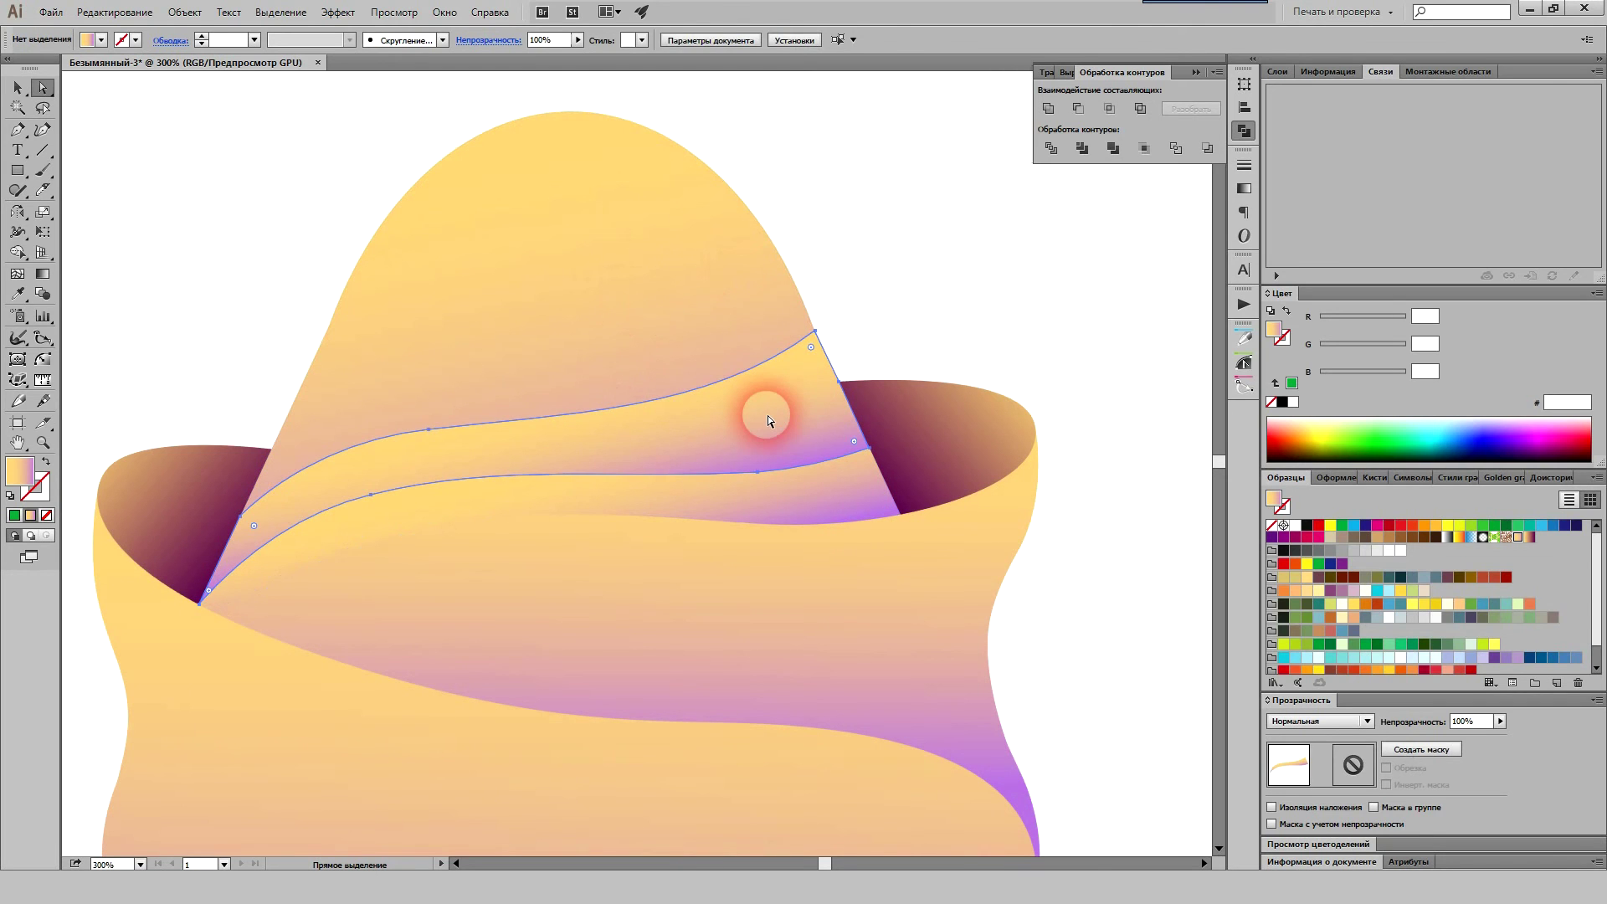
left_click(767, 416)
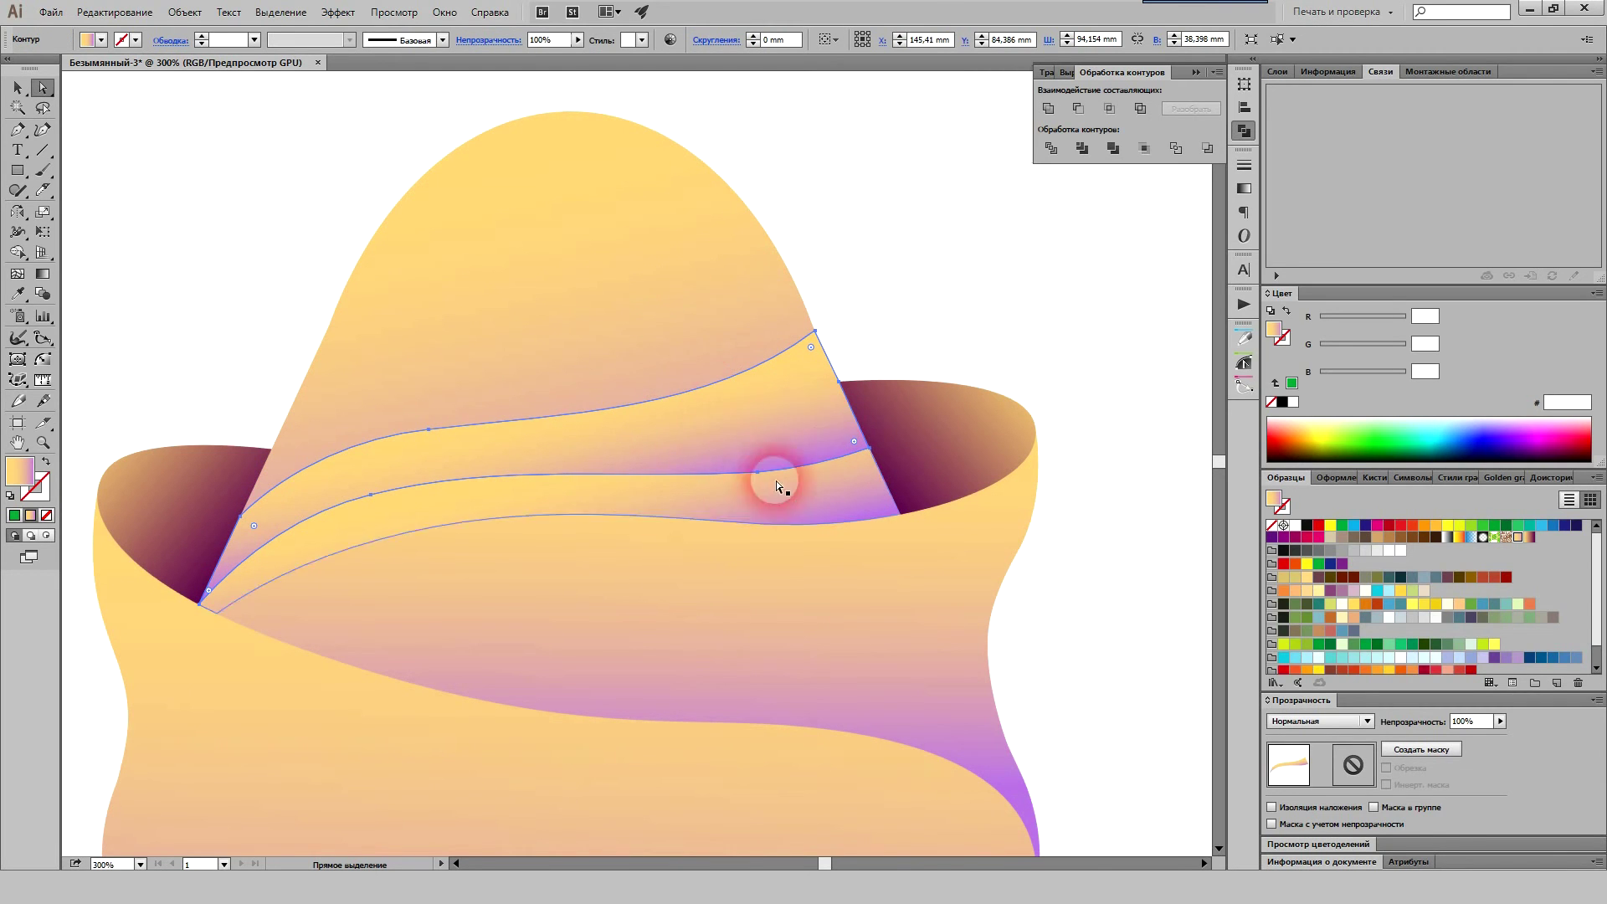
left_click(1394, 552)
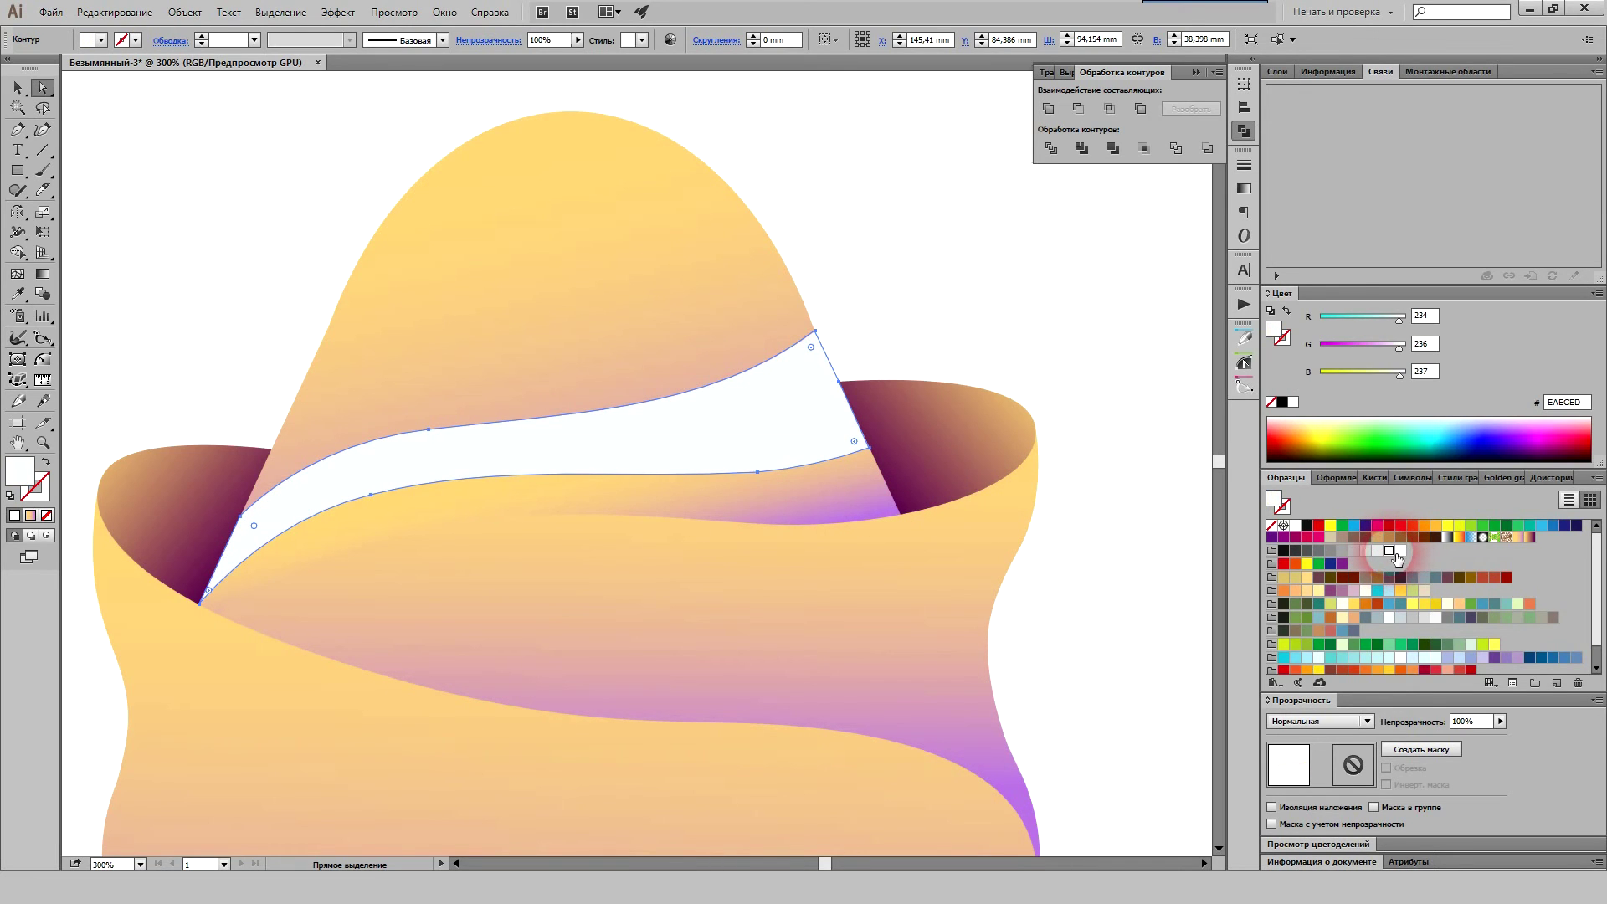
left_click(1352, 721)
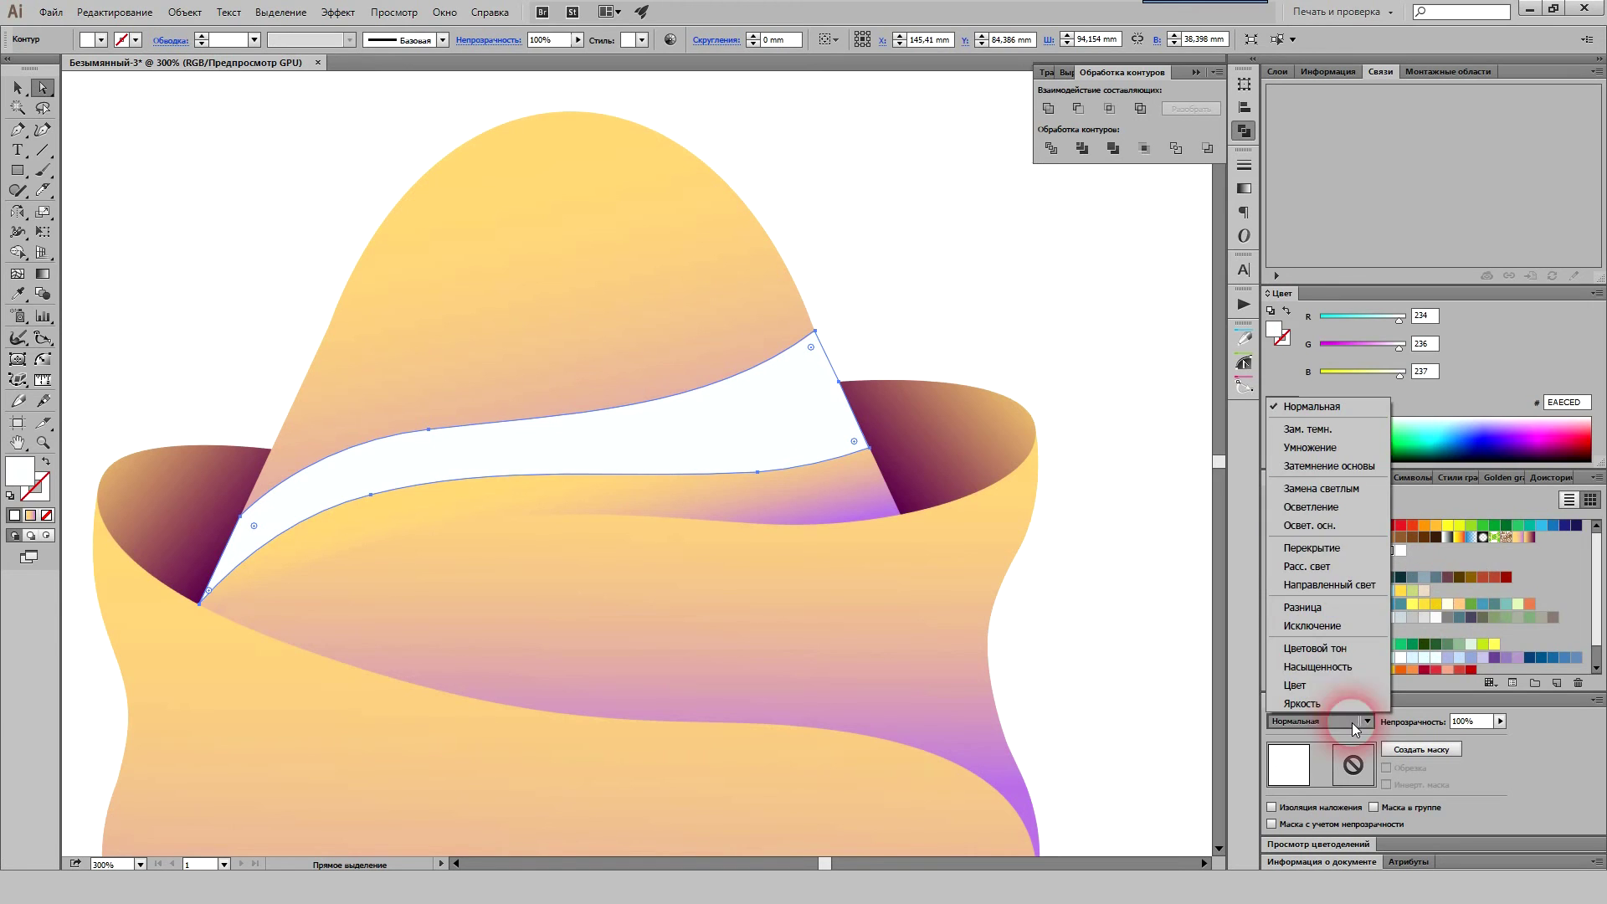
left_click(1310, 448)
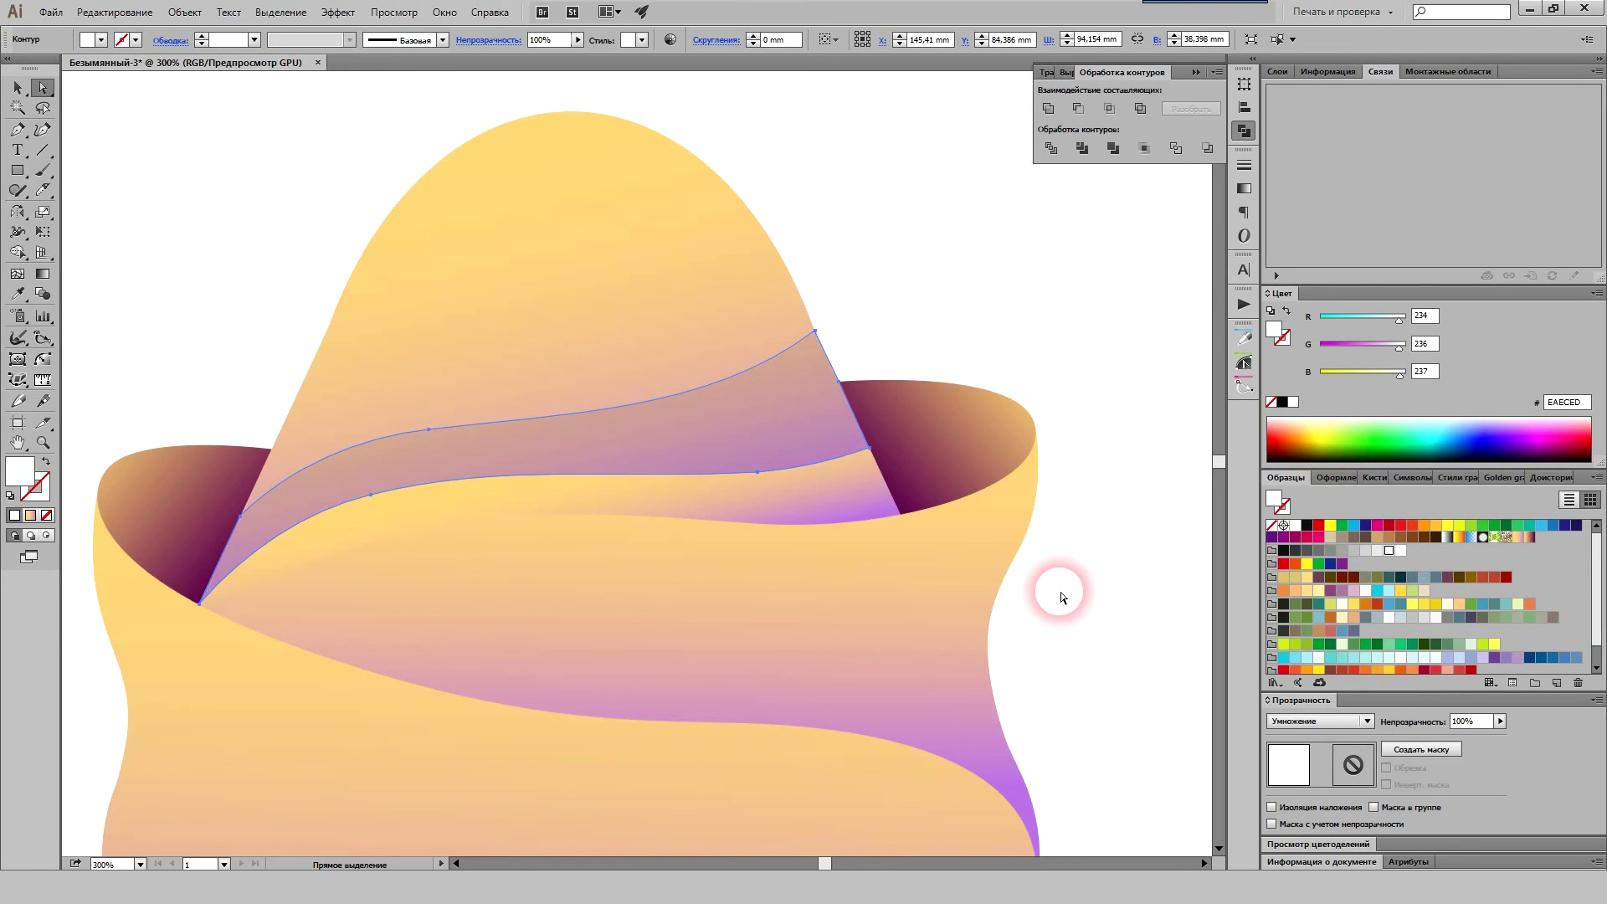
Step: Fill the lower dome stripe light grey with Multiply blending, then deselect
left_click(805, 500)
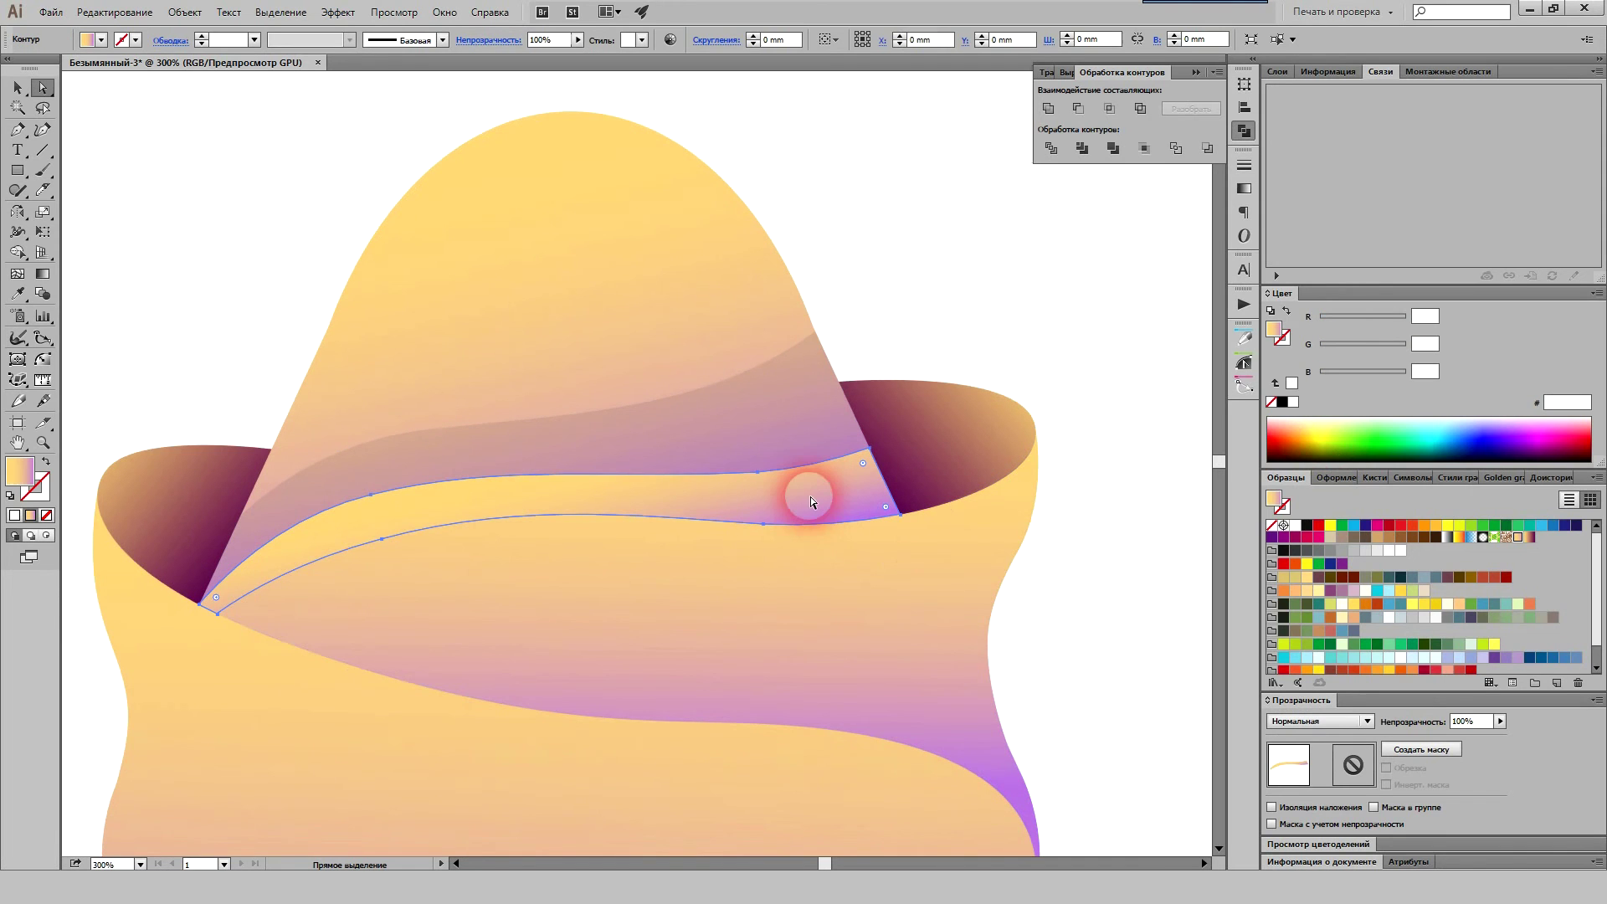
left_click(1371, 552)
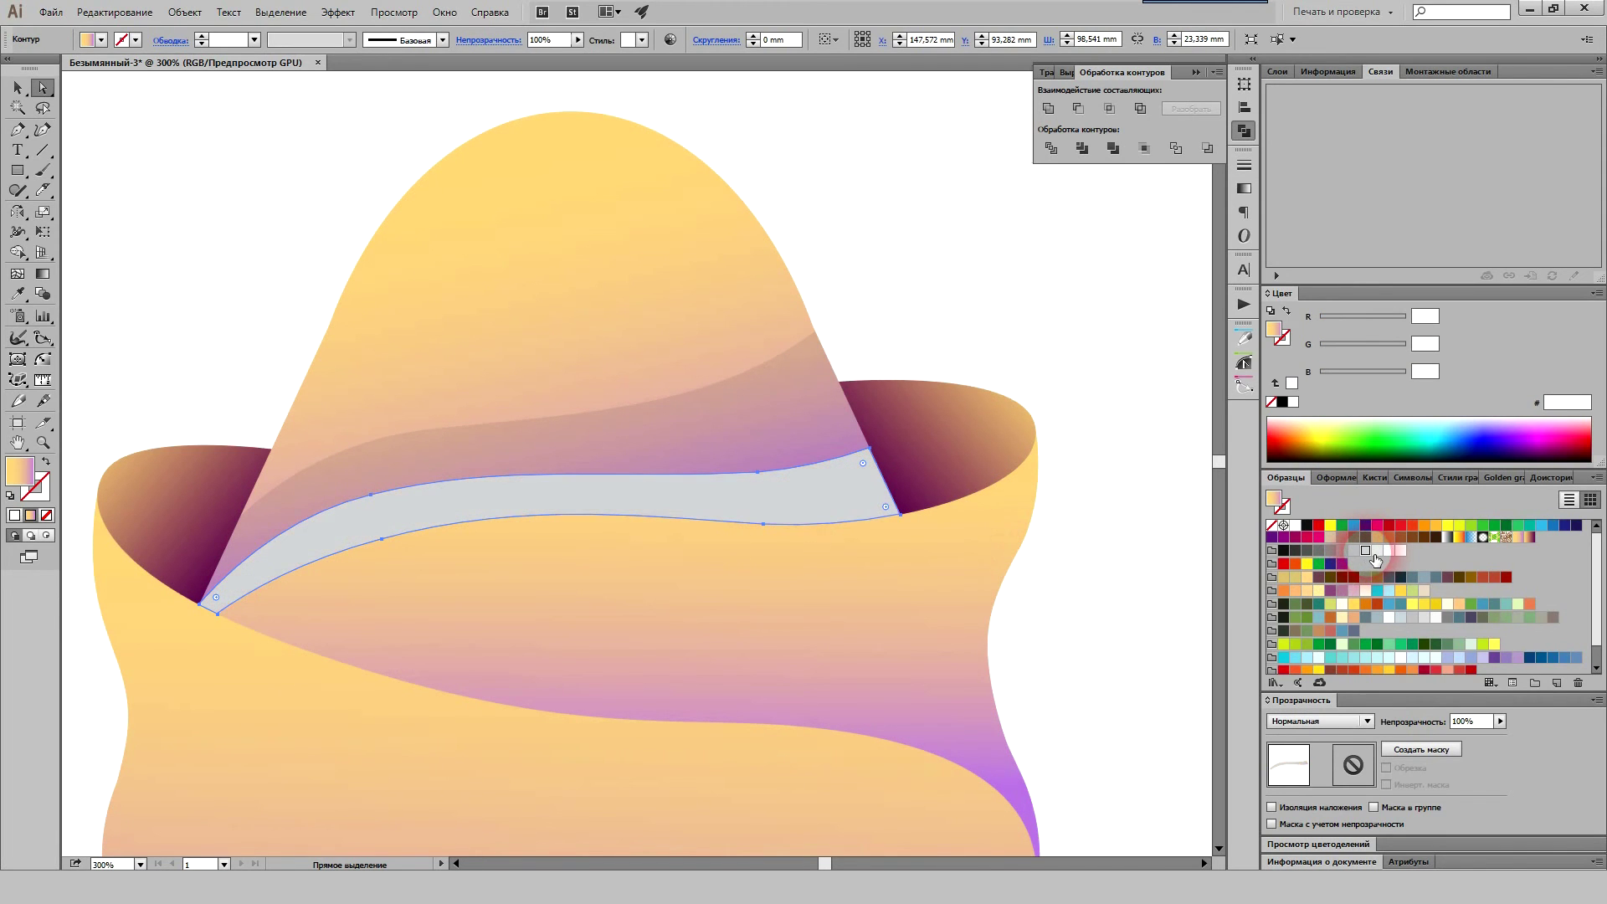
left_click(1355, 734)
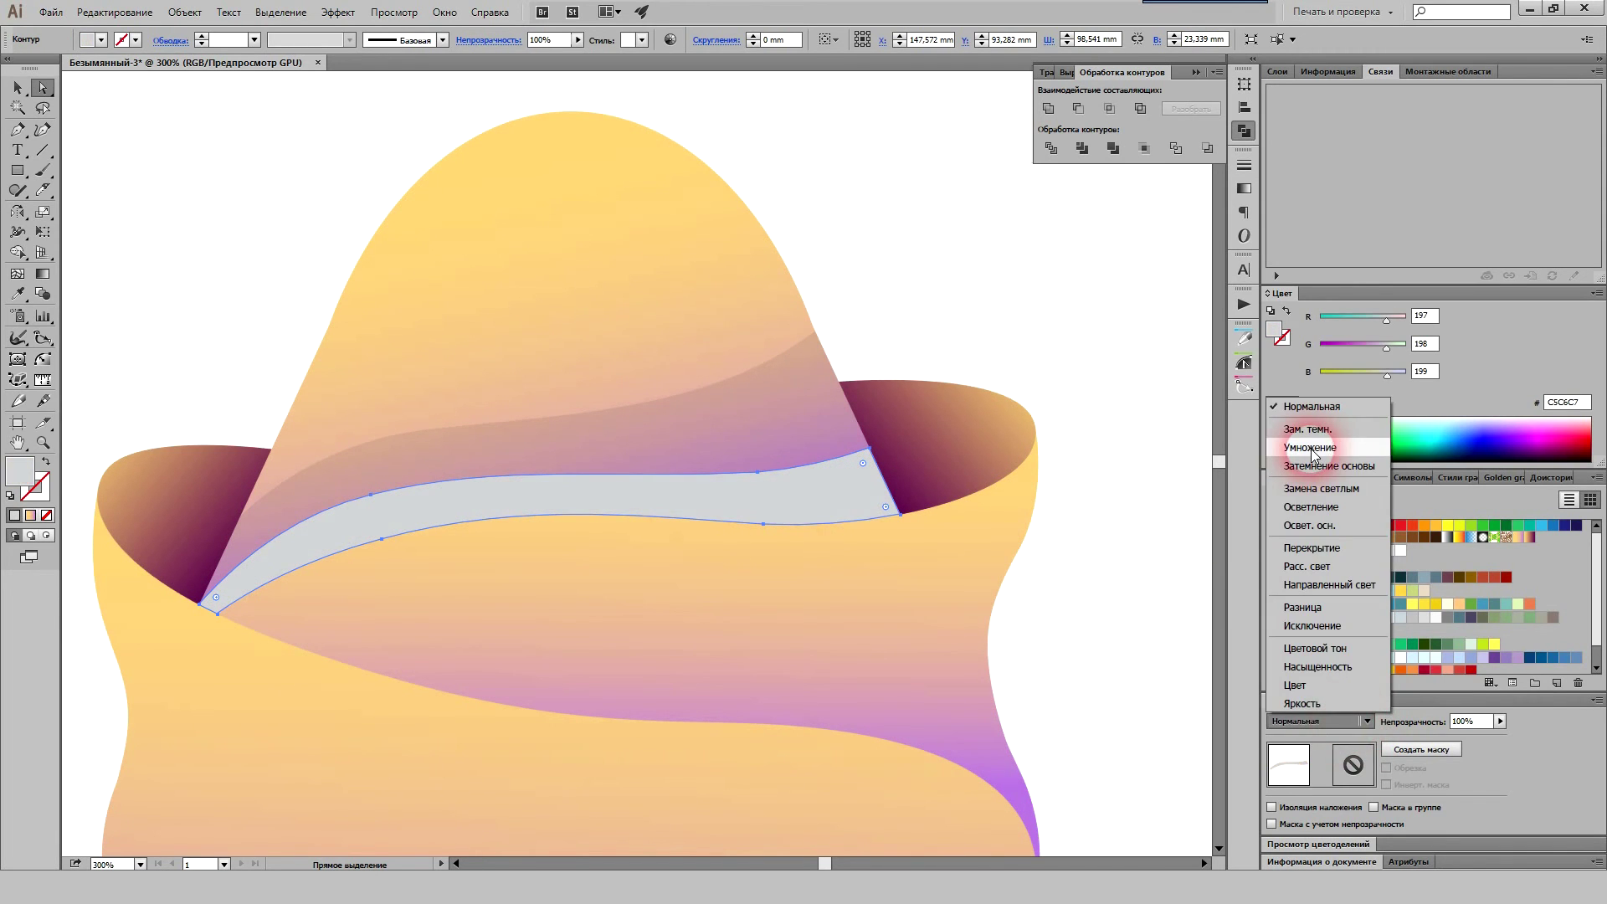
left_click(1312, 448)
left_click(1071, 609)
scroll(851, 546, "down", 1)
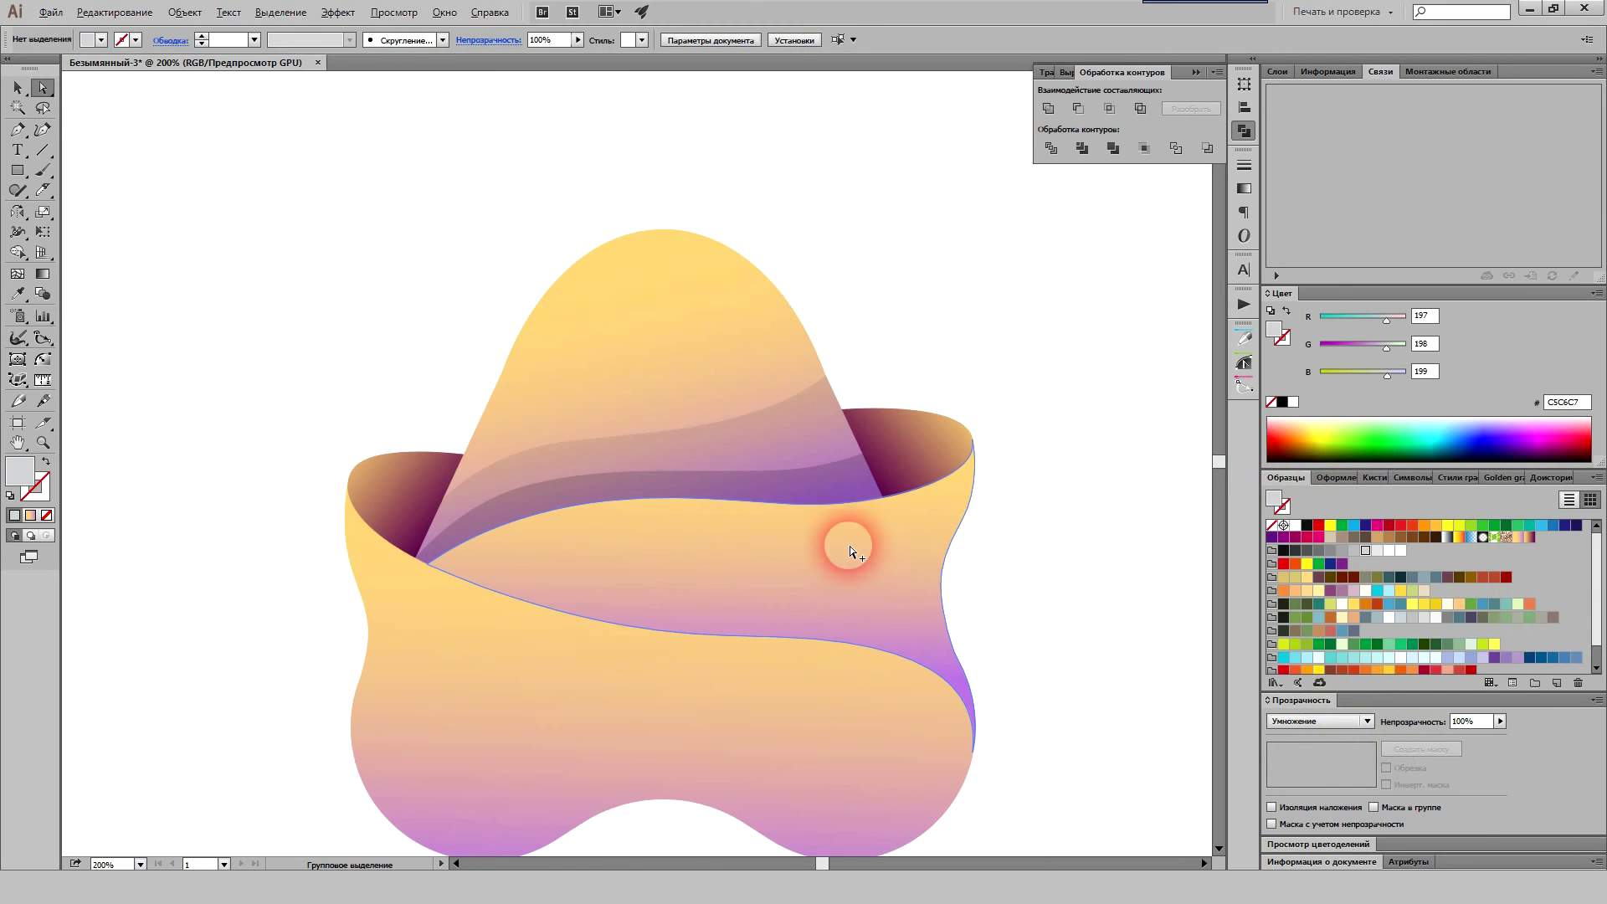
left_click(1070, 590)
scroll(1070, 590, "down", 1)
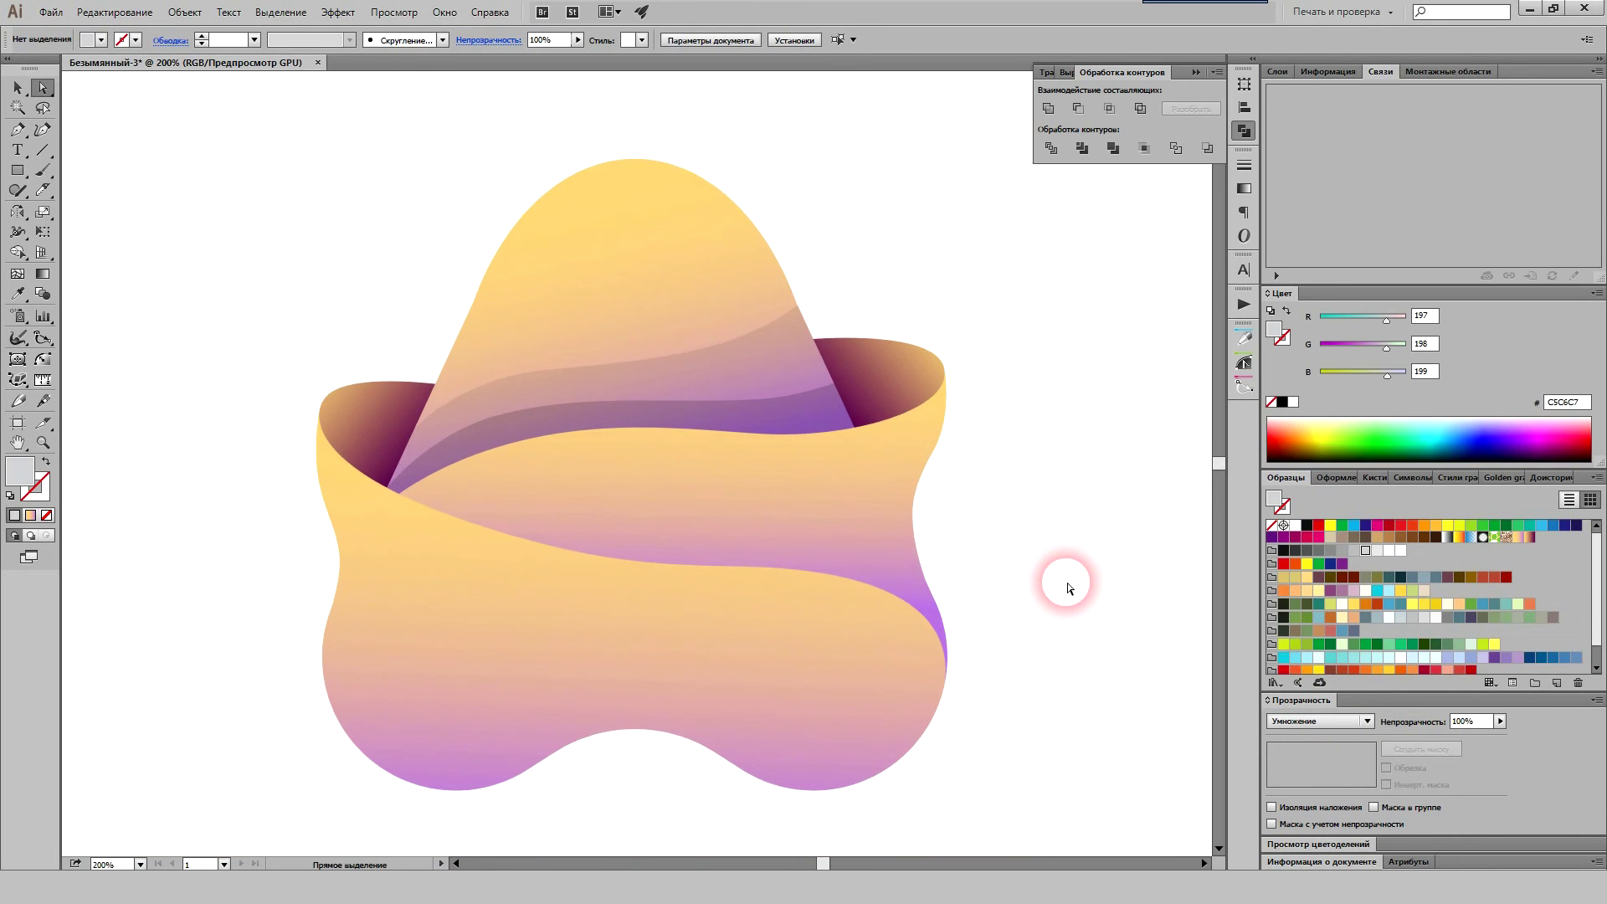
Step: Knife-cut a wavy stripe along the top edge of the front brim band
left_click(849, 519)
scroll(728, 517, "up", 1)
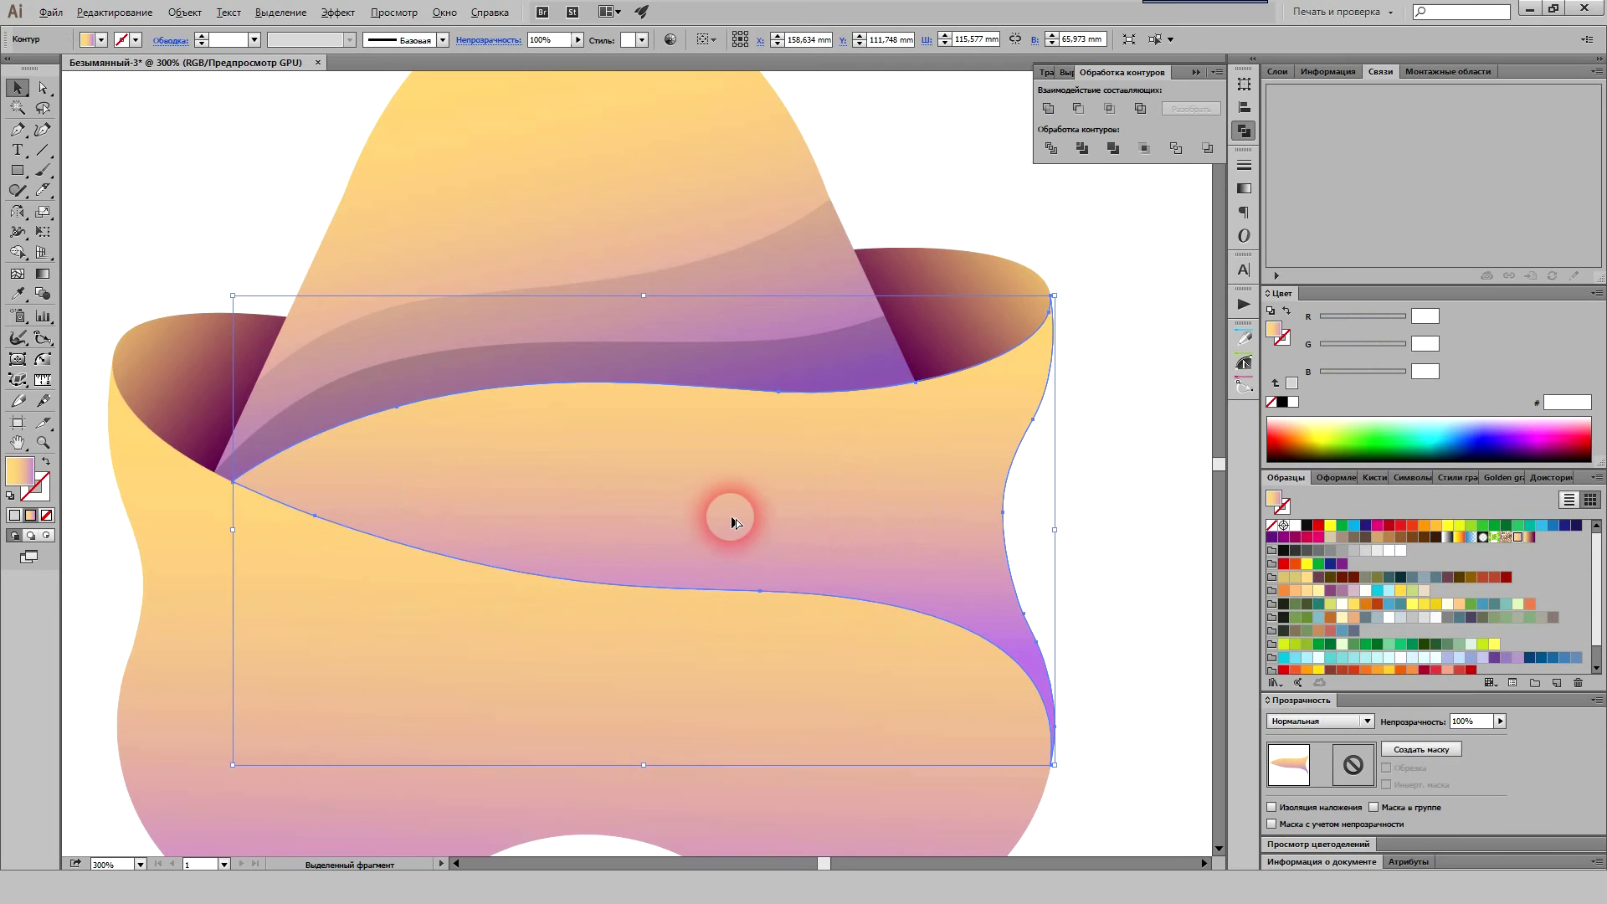
key("a")
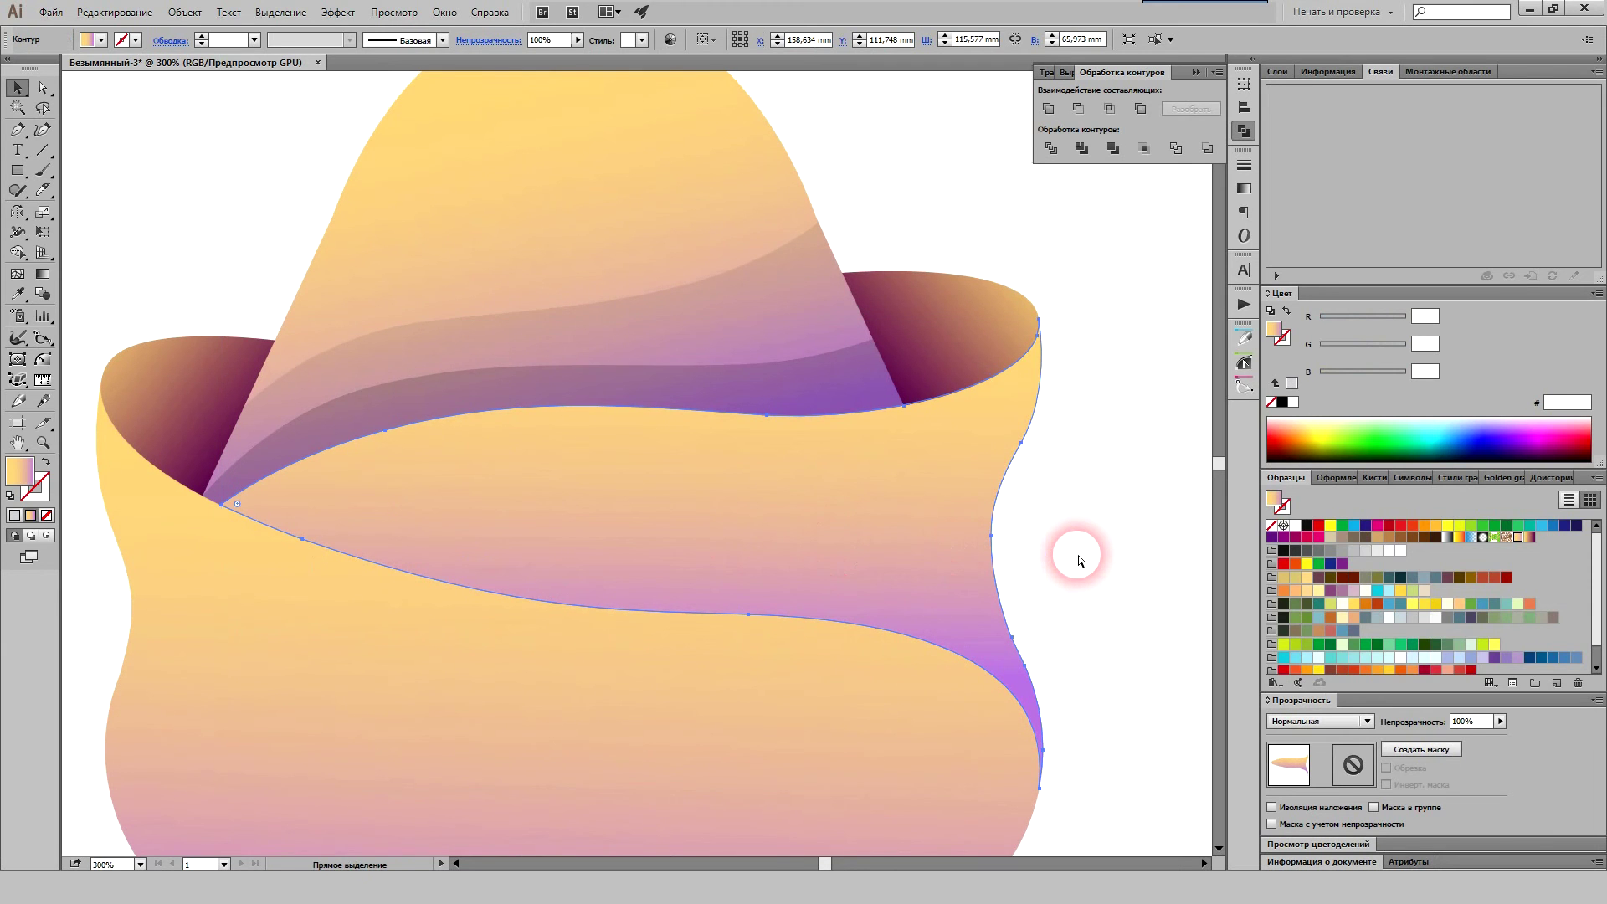
key("v")
scroll(1079, 556, "down", 1)
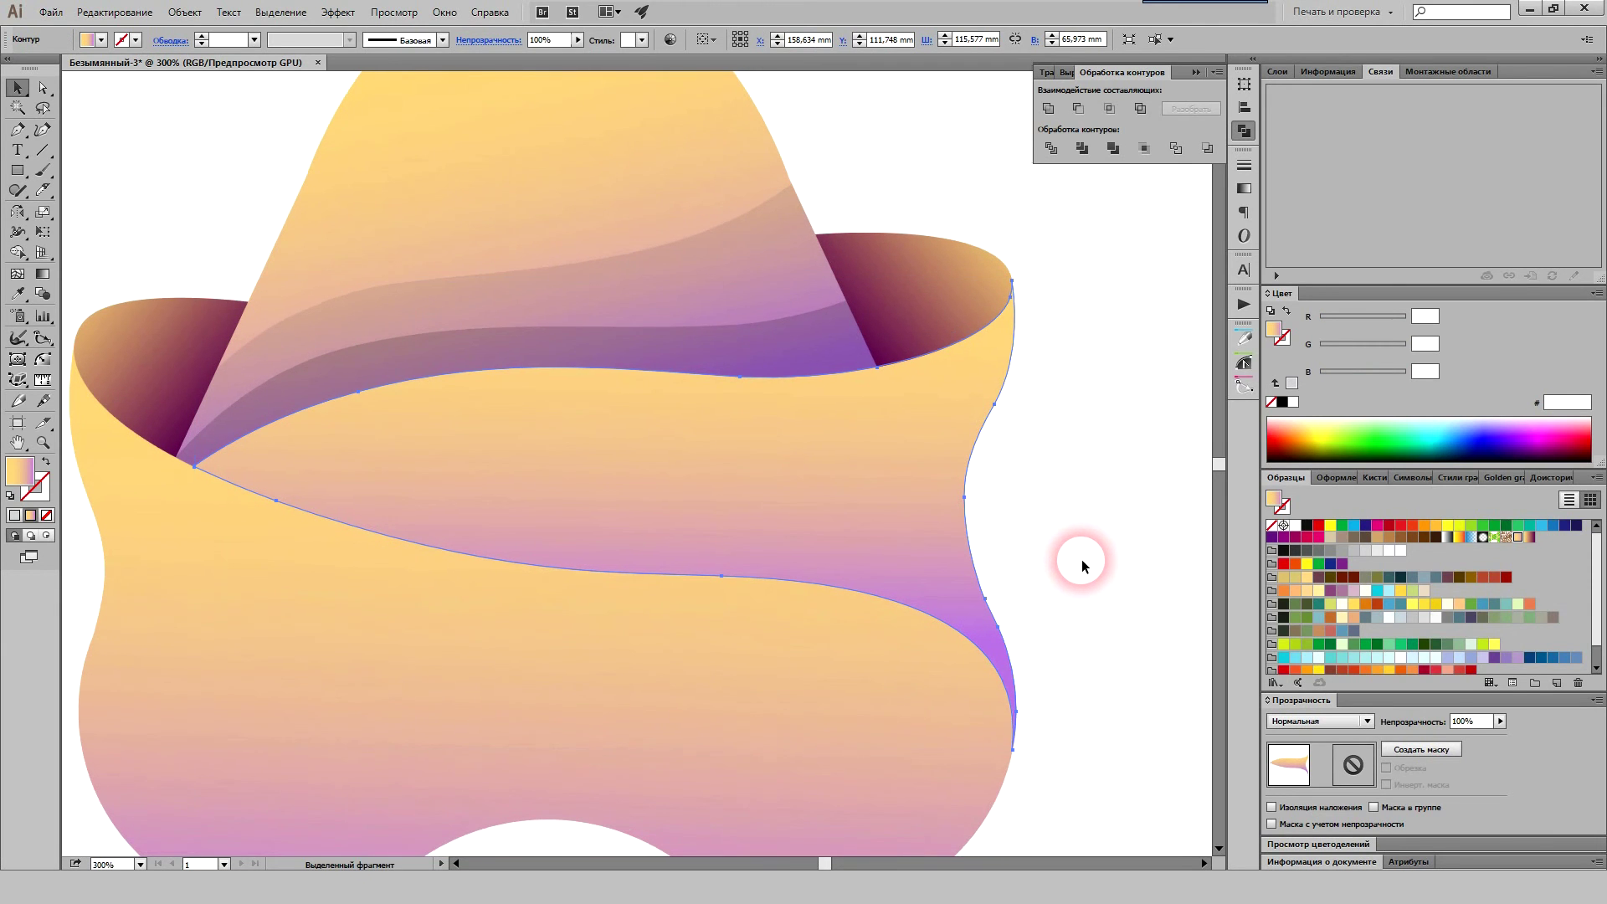
left_click(43, 190)
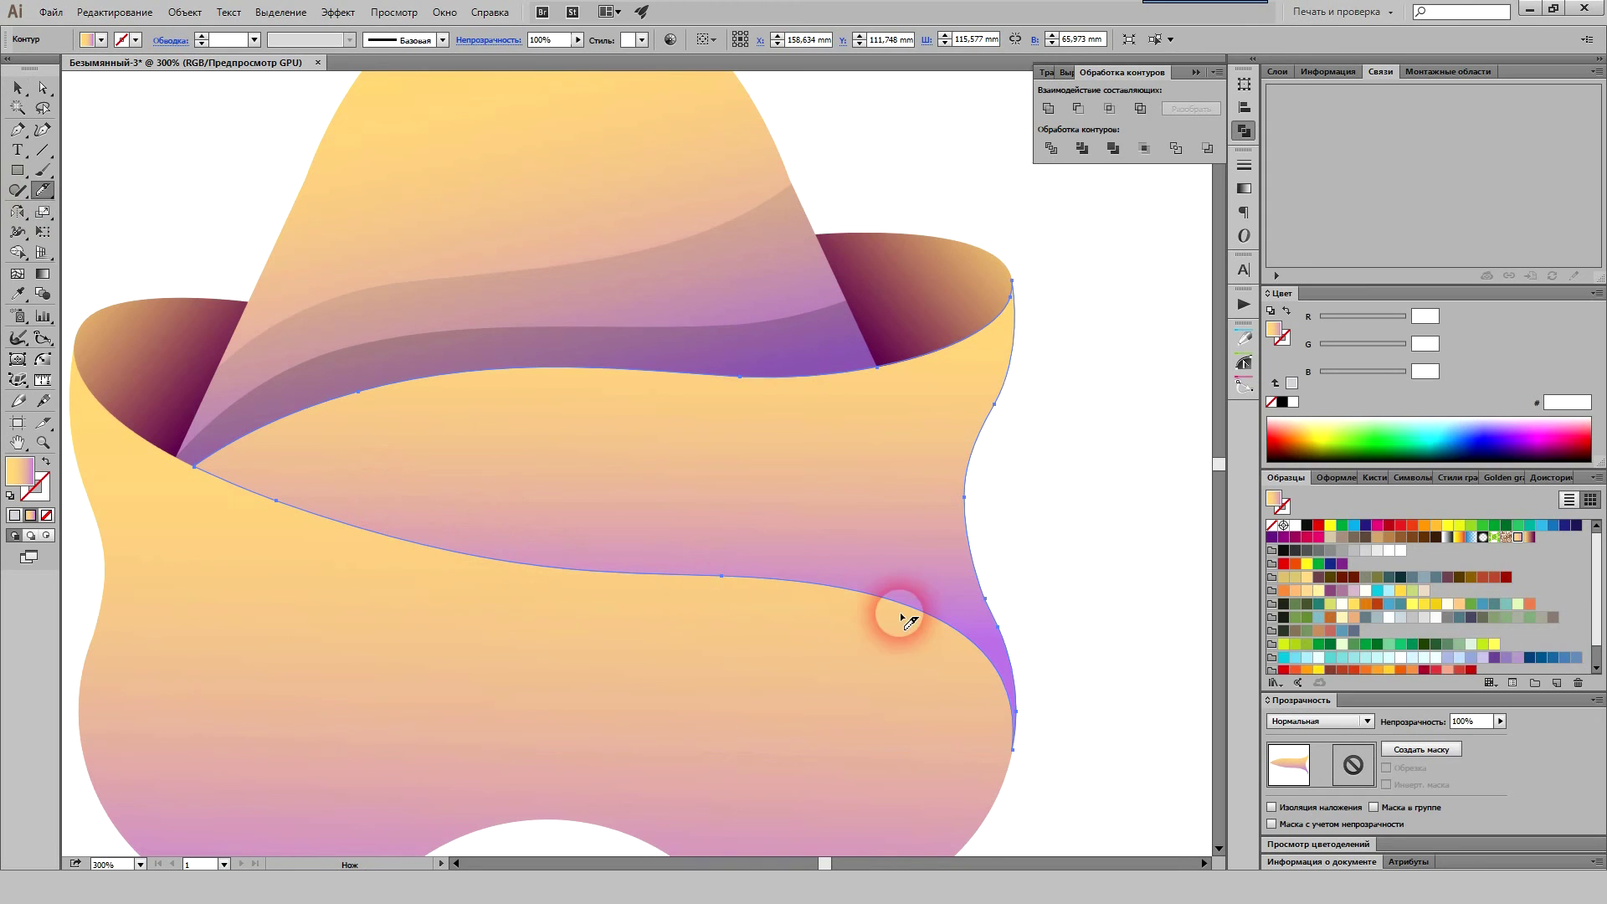
mouse_move(975, 638)
left_mouse_down()
mouse_move(199, 462)
mouse_move(879, 544)
mouse_move(1056, 624)
left_mouse_up()
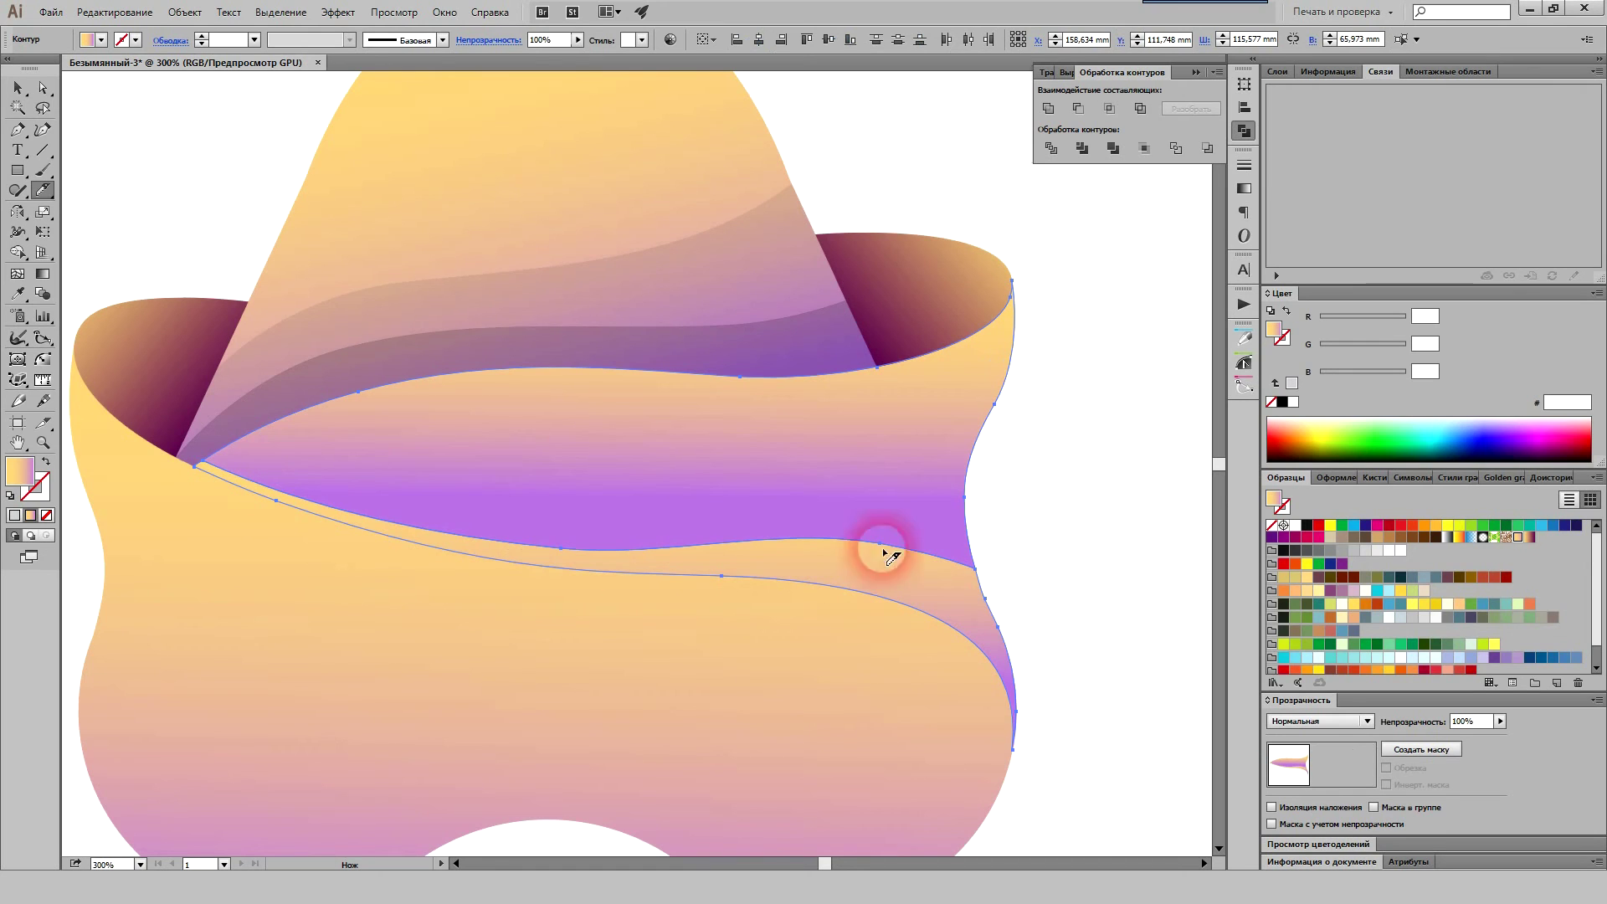
mouse_move(219, 452)
left_mouse_down()
mouse_move(406, 483)
mouse_move(1001, 513)
left_mouse_up()
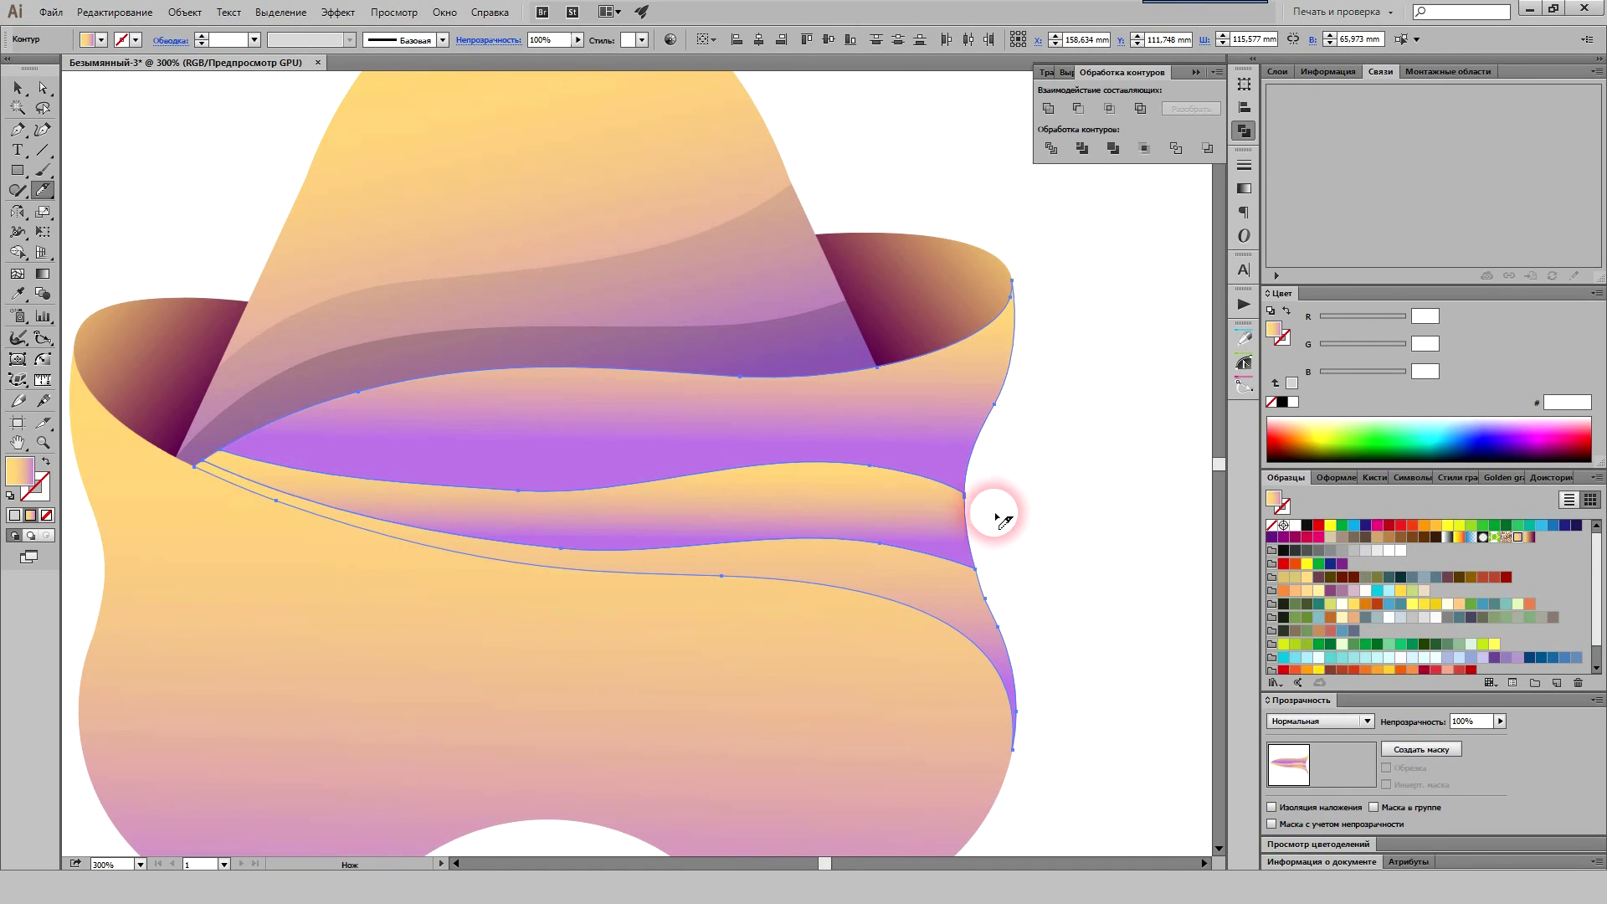
Step: Delete the unwanted purple cut piece and select the thin brim strip
key("a")
left_click(1070, 527)
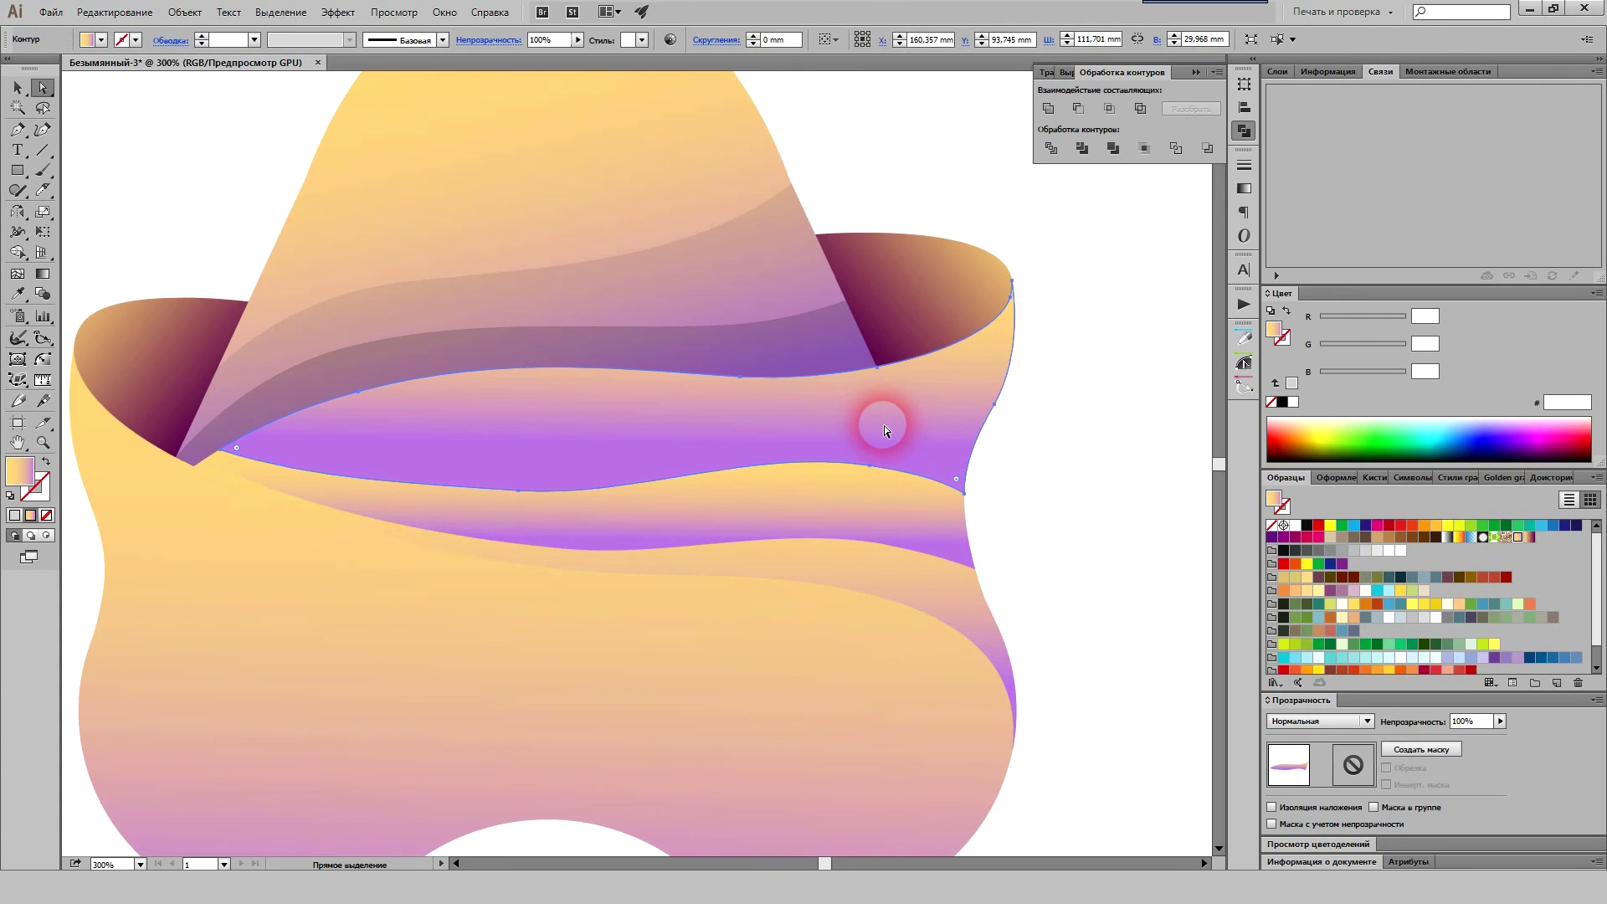
key("Delete")
left_click(884, 497)
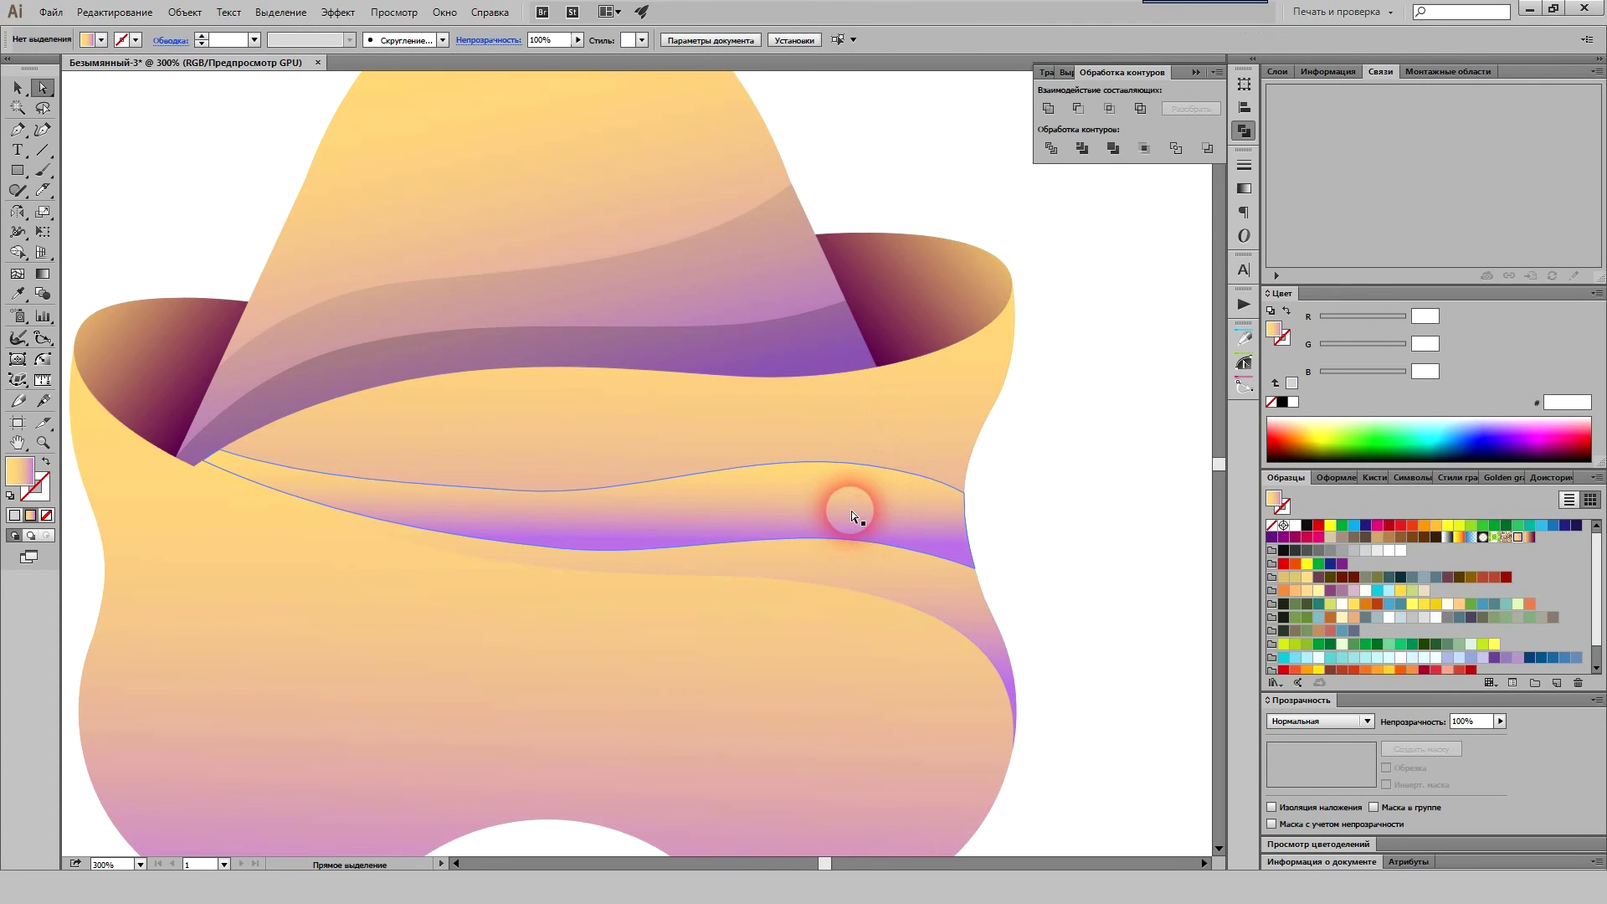
left_click(851, 515)
Step: Eyedropper the grey Multiply shading onto the thin strip along the brim's top edge
key("i")
left_click(747, 276)
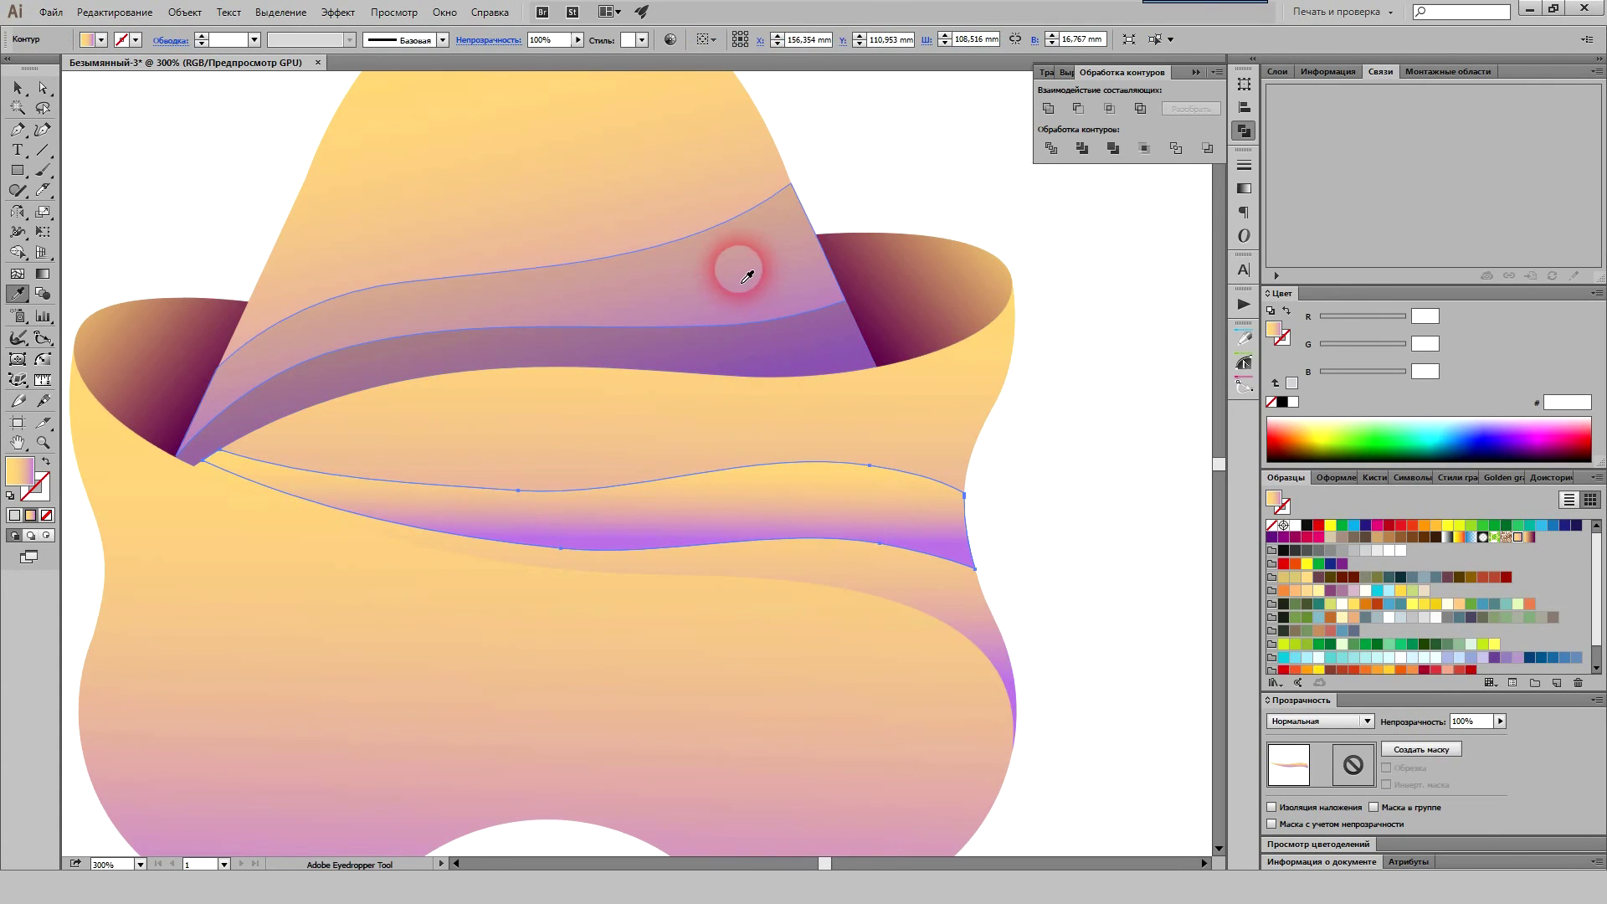
left_click(892, 517)
left_click(952, 626)
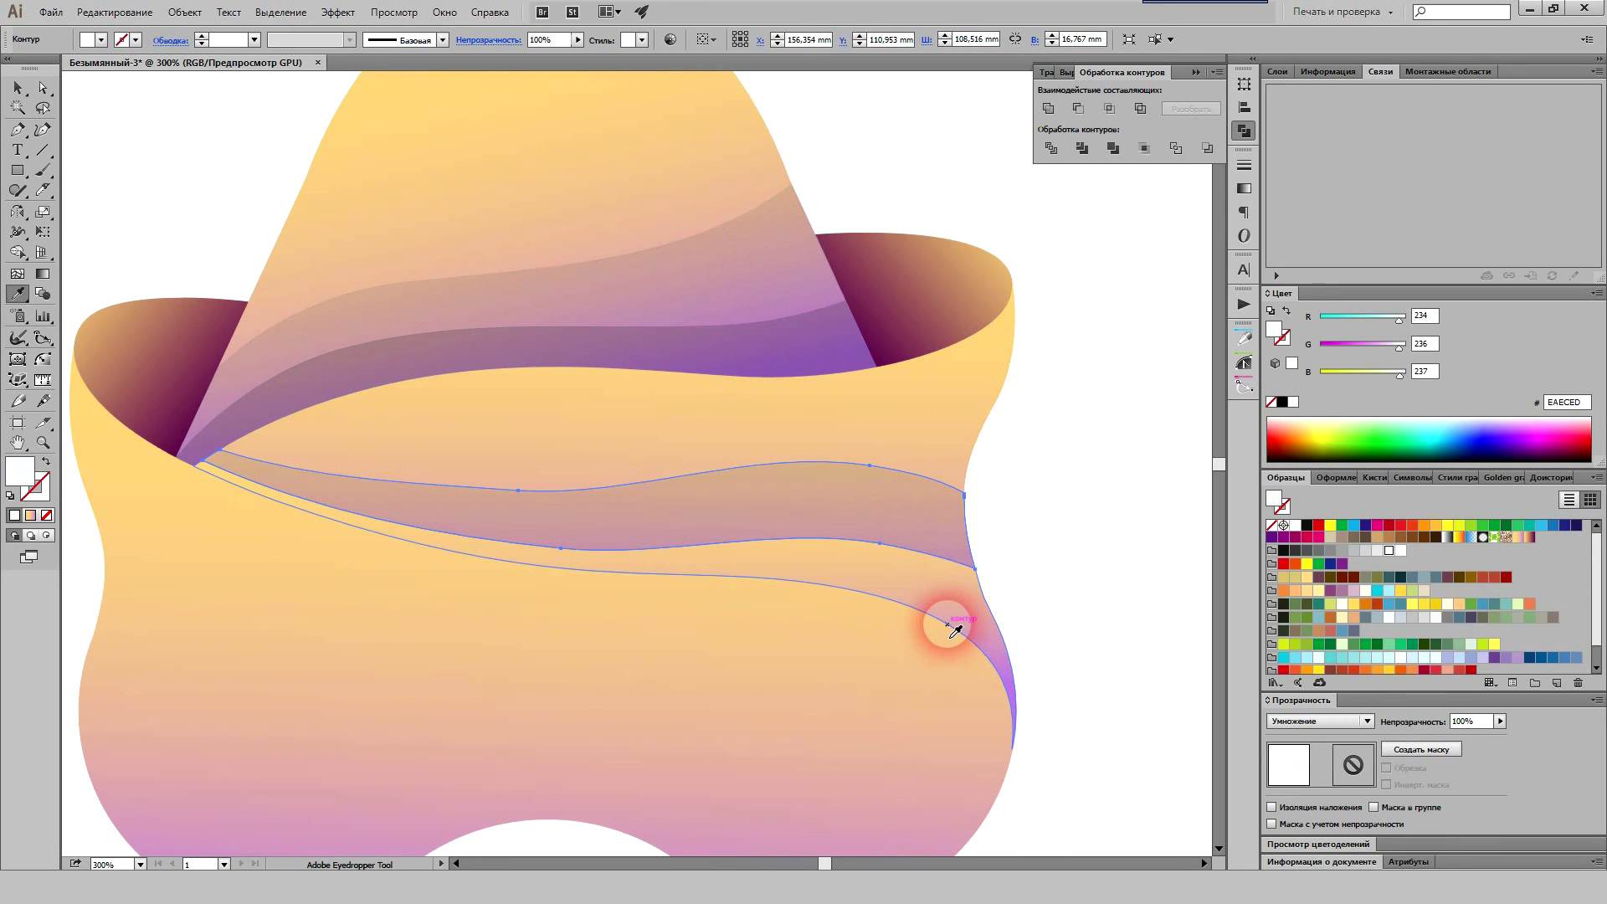
key("ctrl+z")
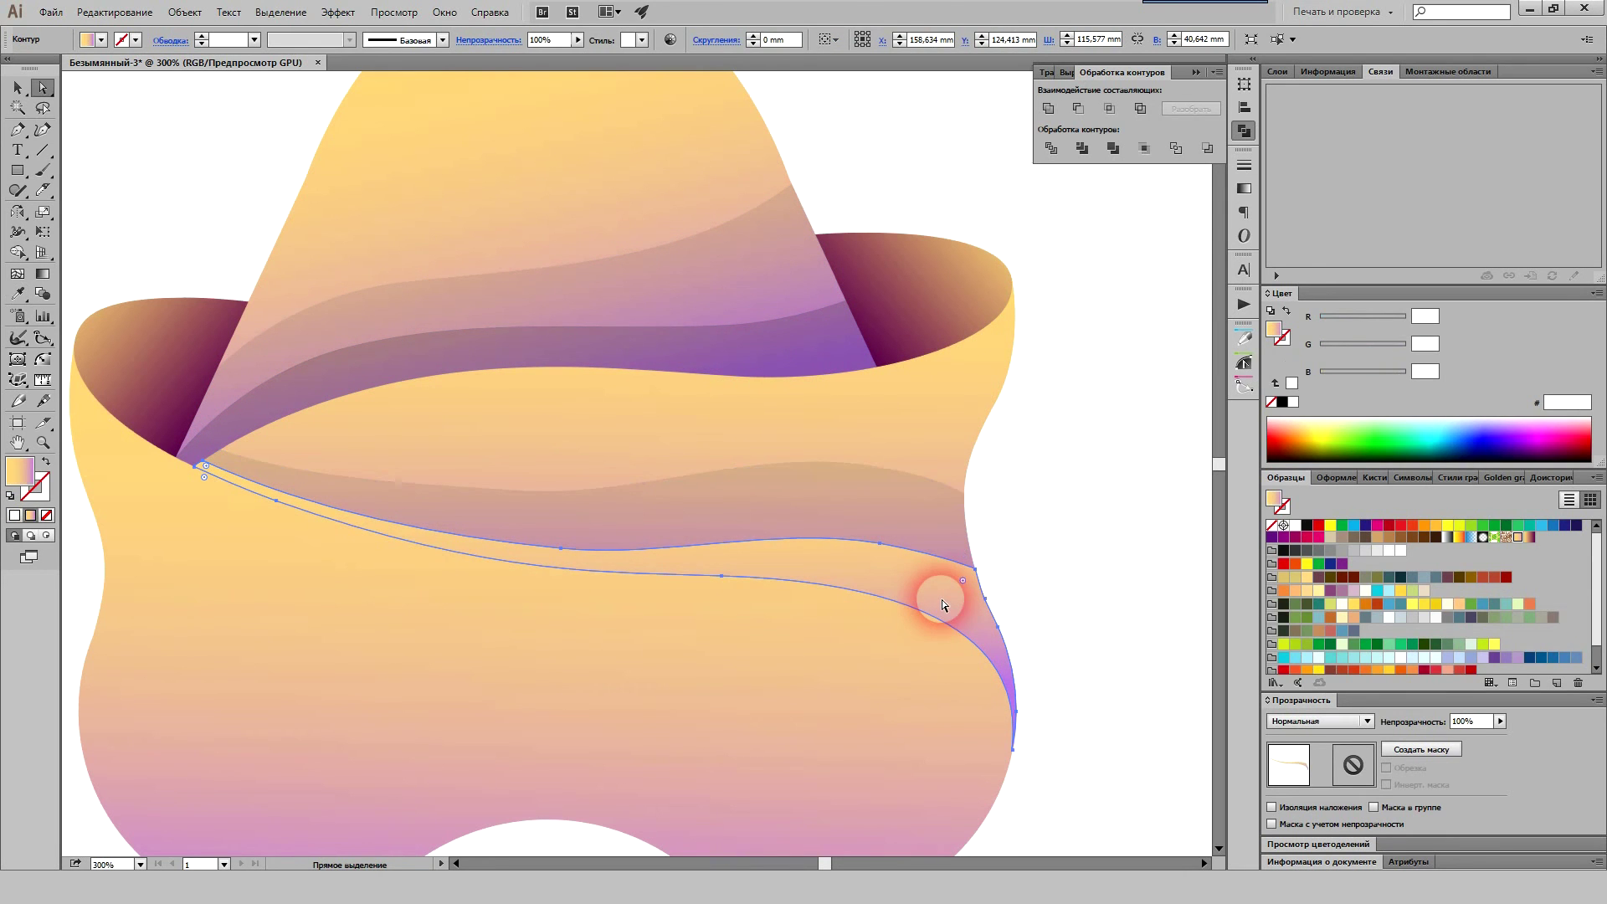
left_click(822, 378, "ctrl")
left_click(1101, 601)
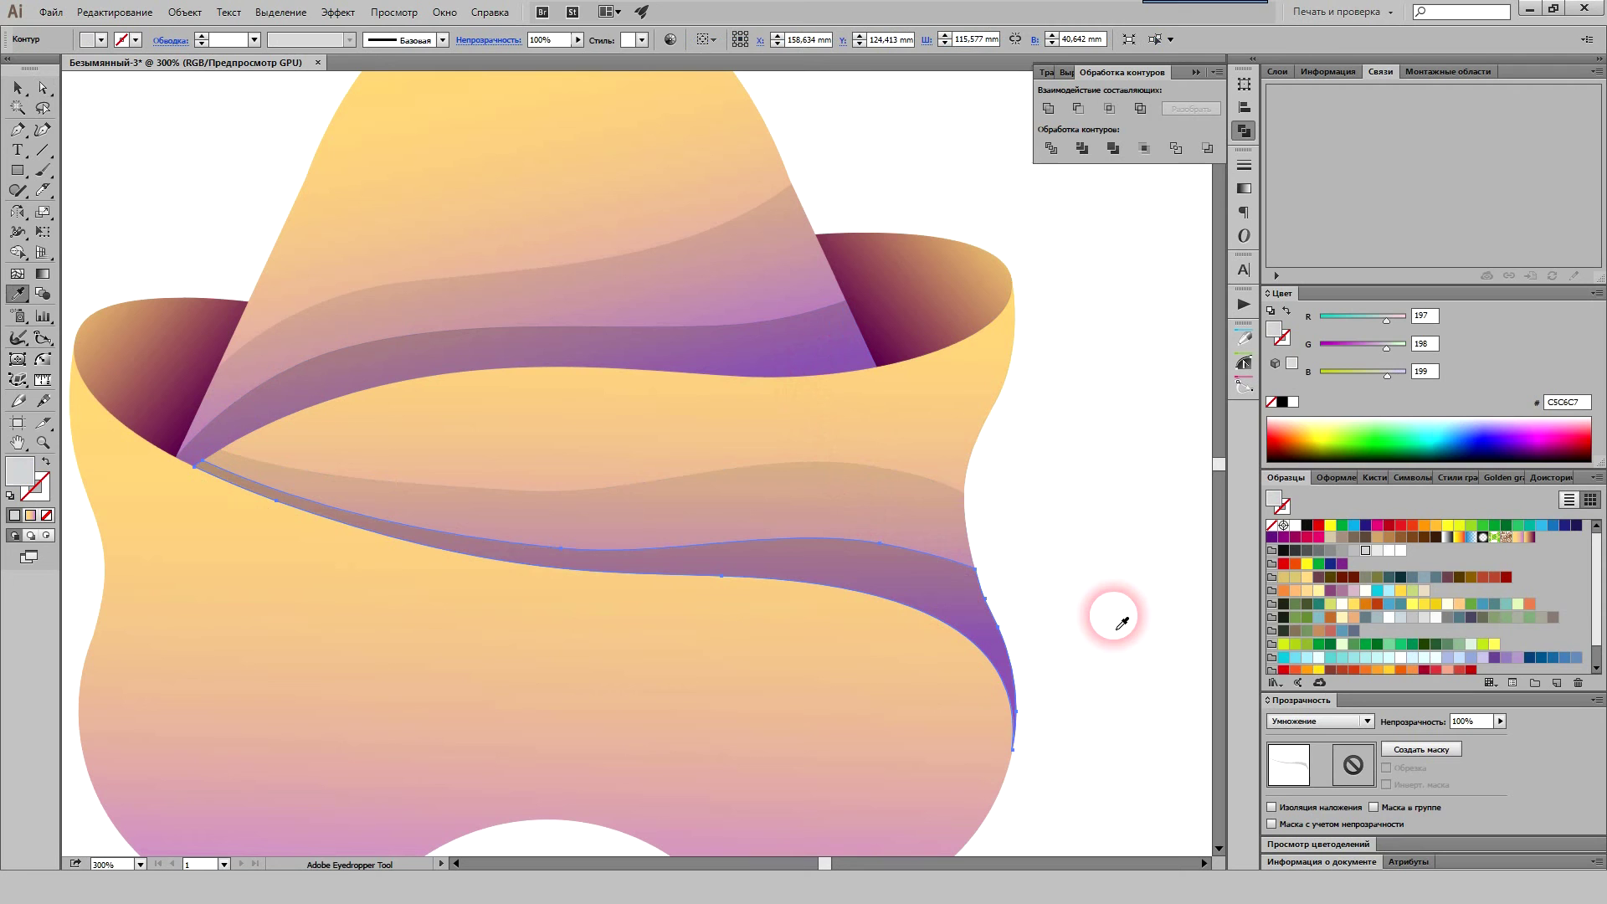
key("v")
left_click(1119, 605)
Step: Knife-cut two wavy lines along the bottom edge of the front brim
scroll(1026, 543, "down", 1, "alt")
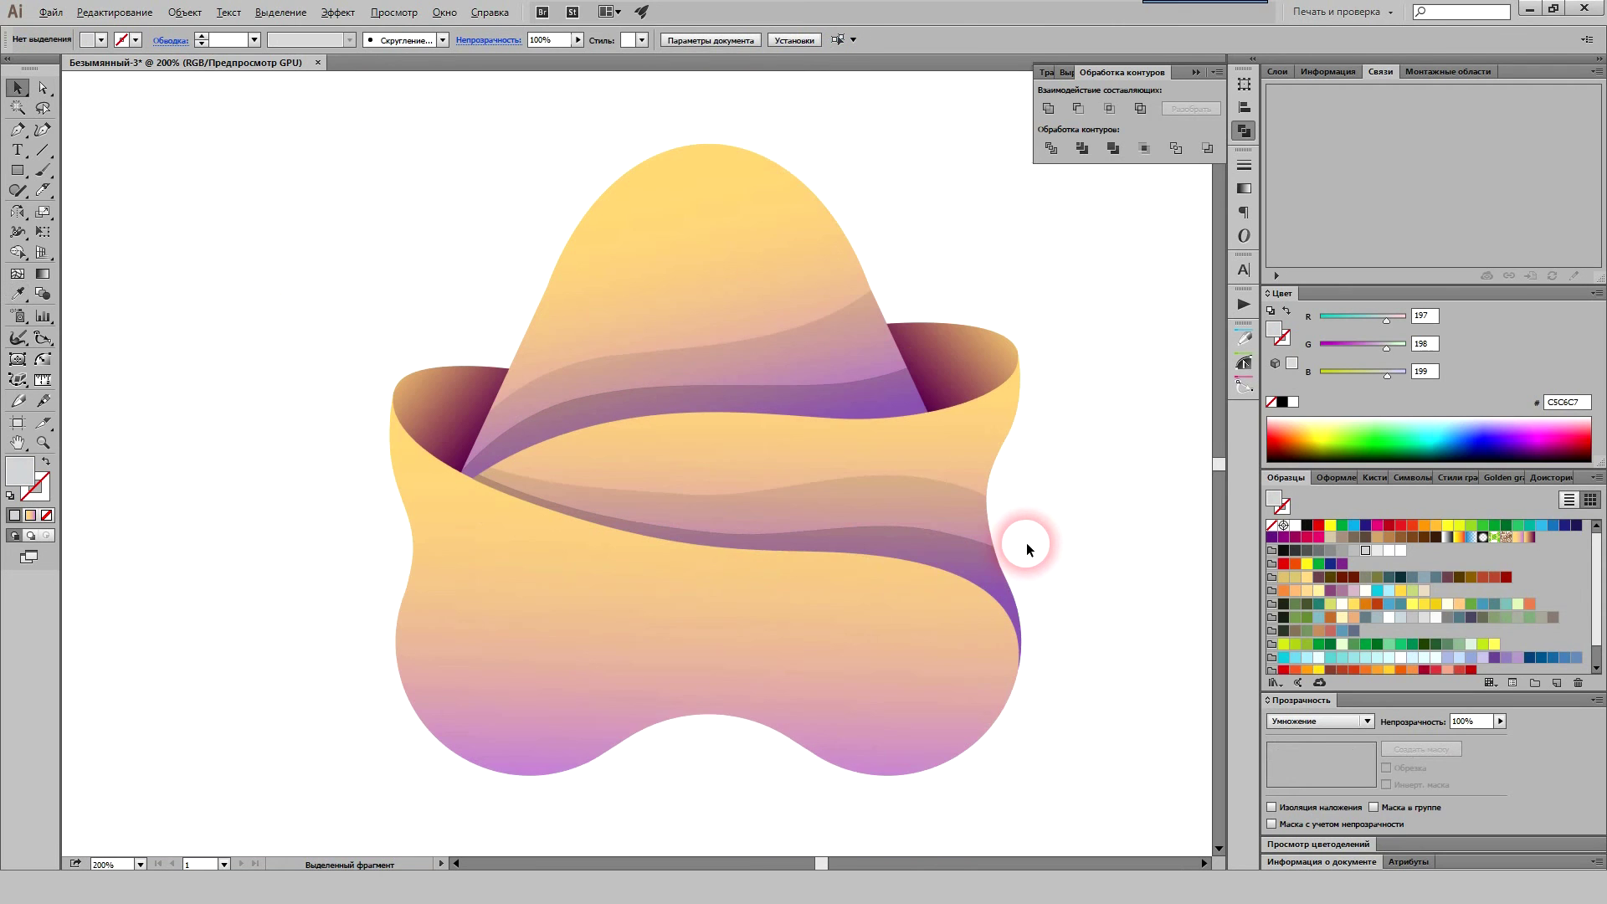
left_click_drag(1096, 556, 1082, 562)
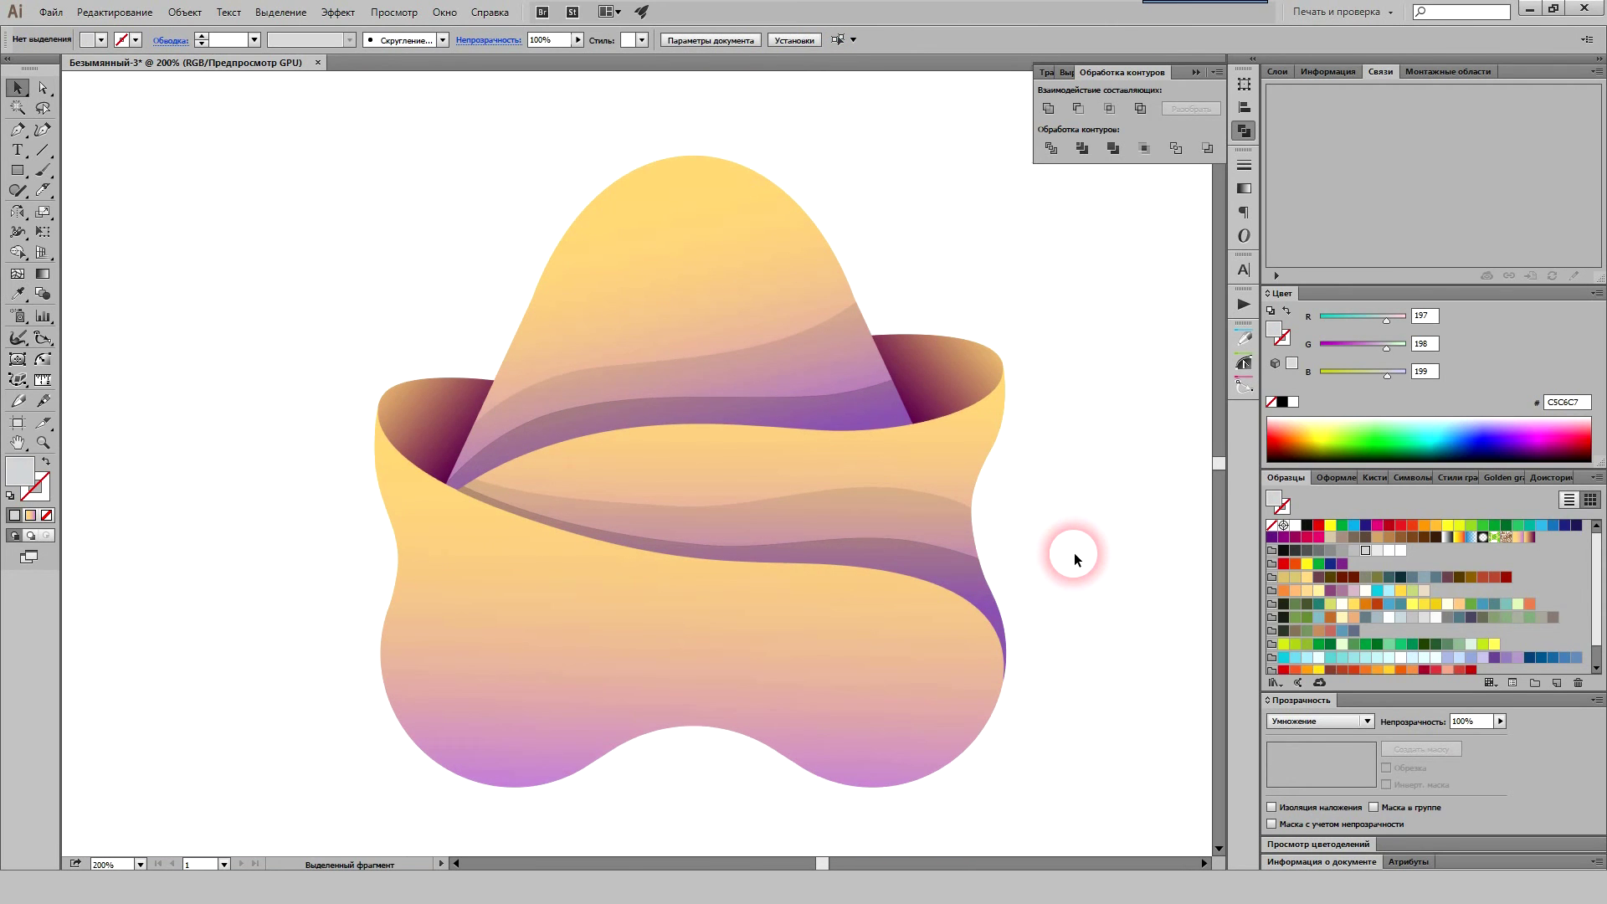
scroll(1075, 559, "down", 1)
left_click_drag(862, 683, 832, 654)
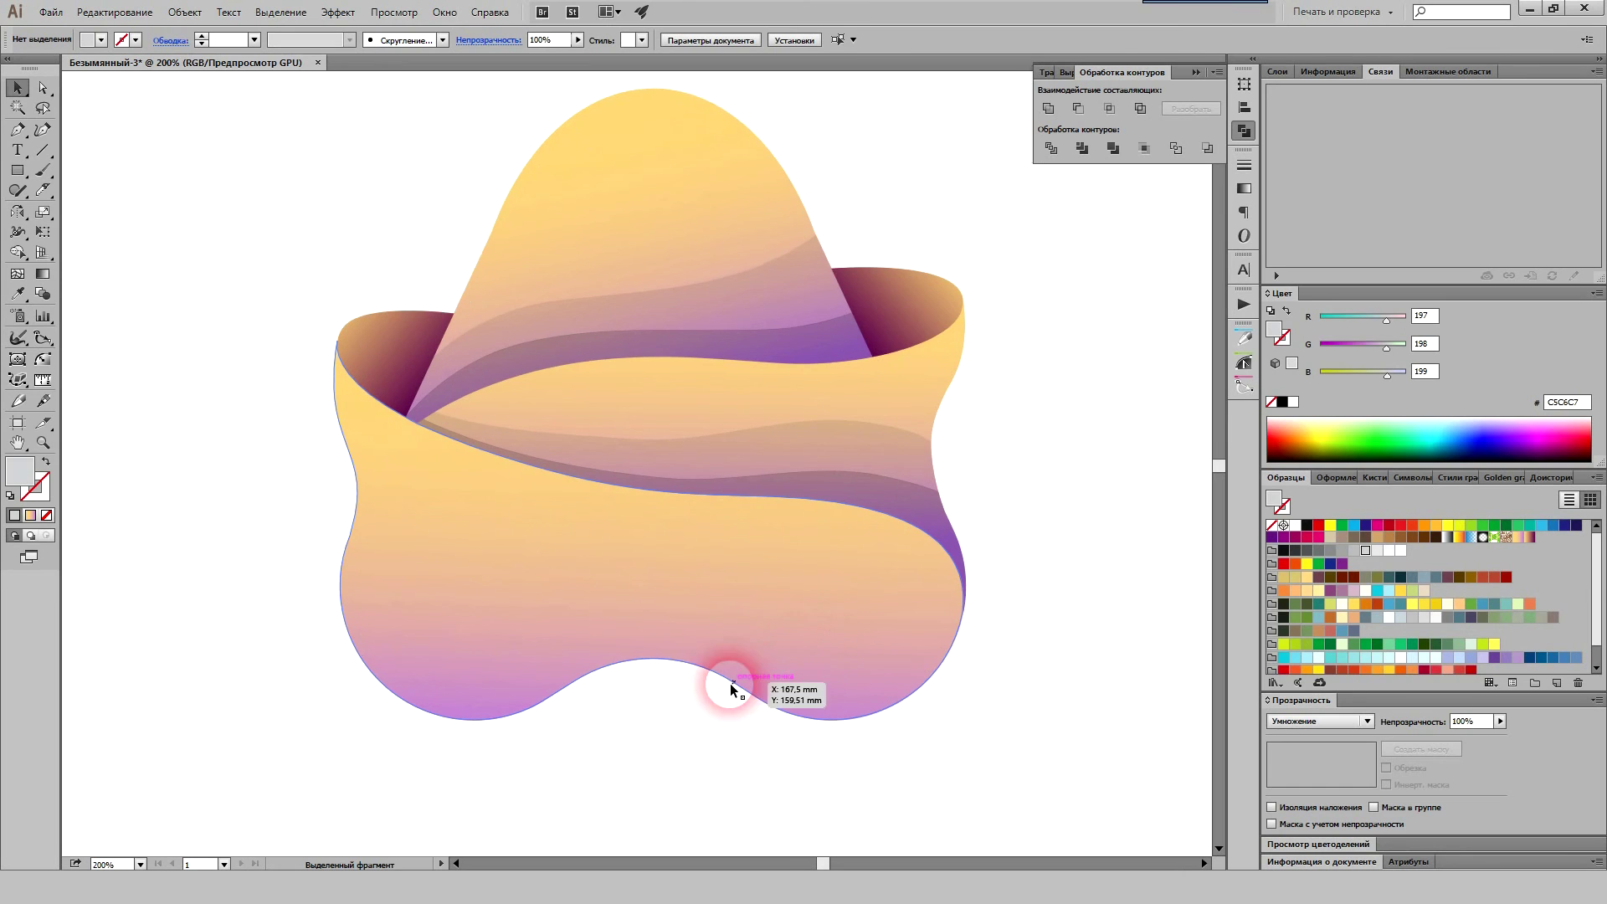
left_click(746, 626)
scroll(689, 713, "up", 1)
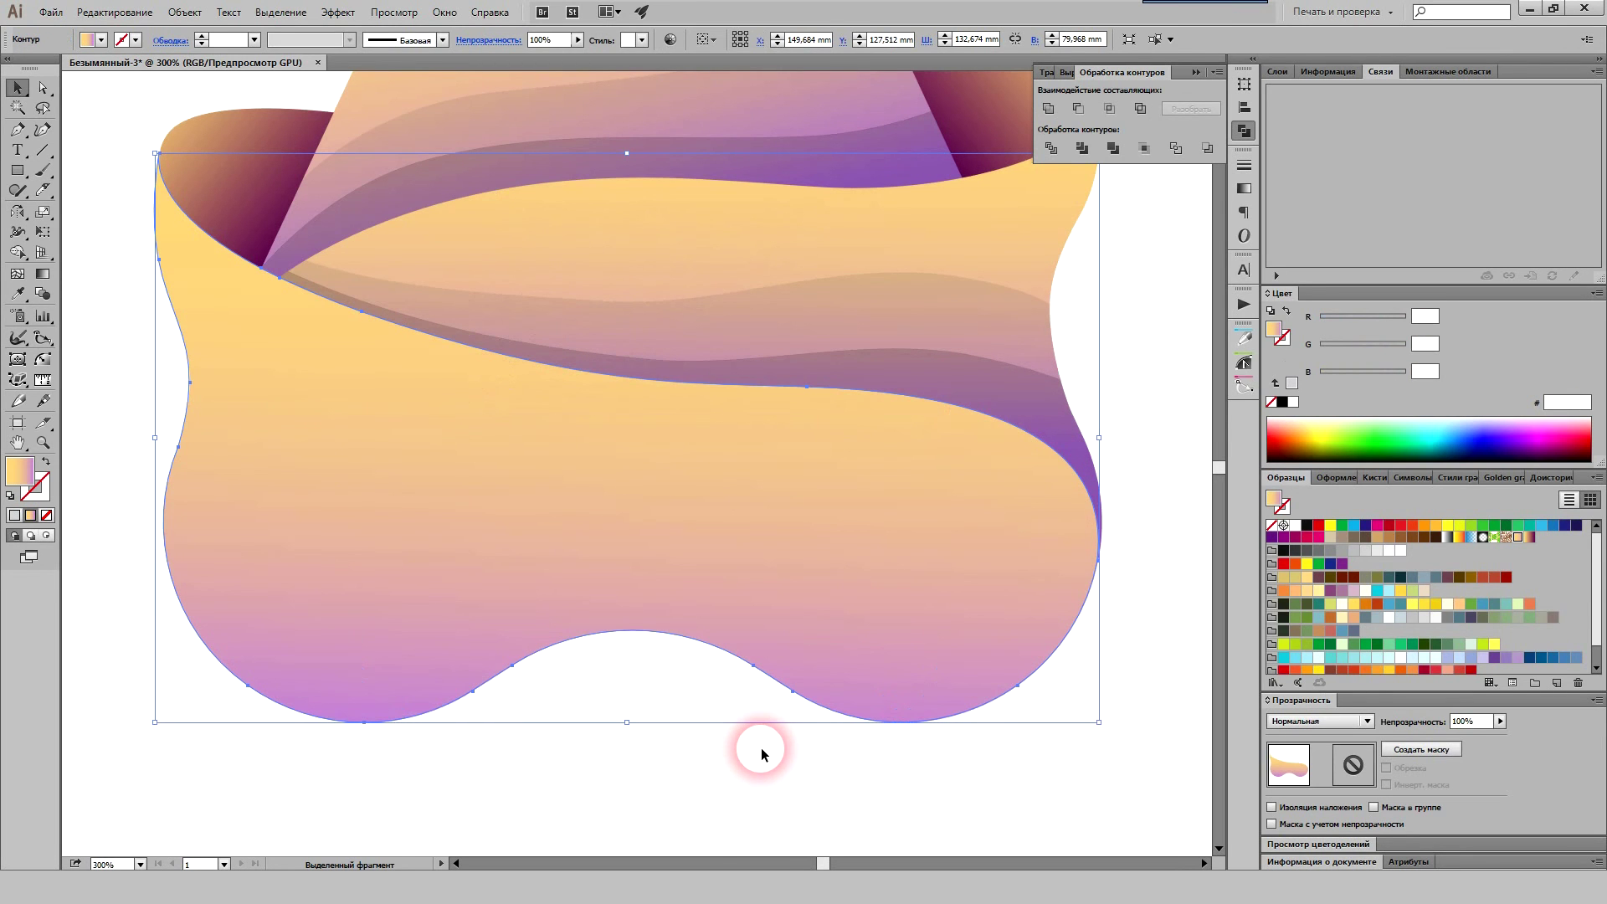
key("ctrl")
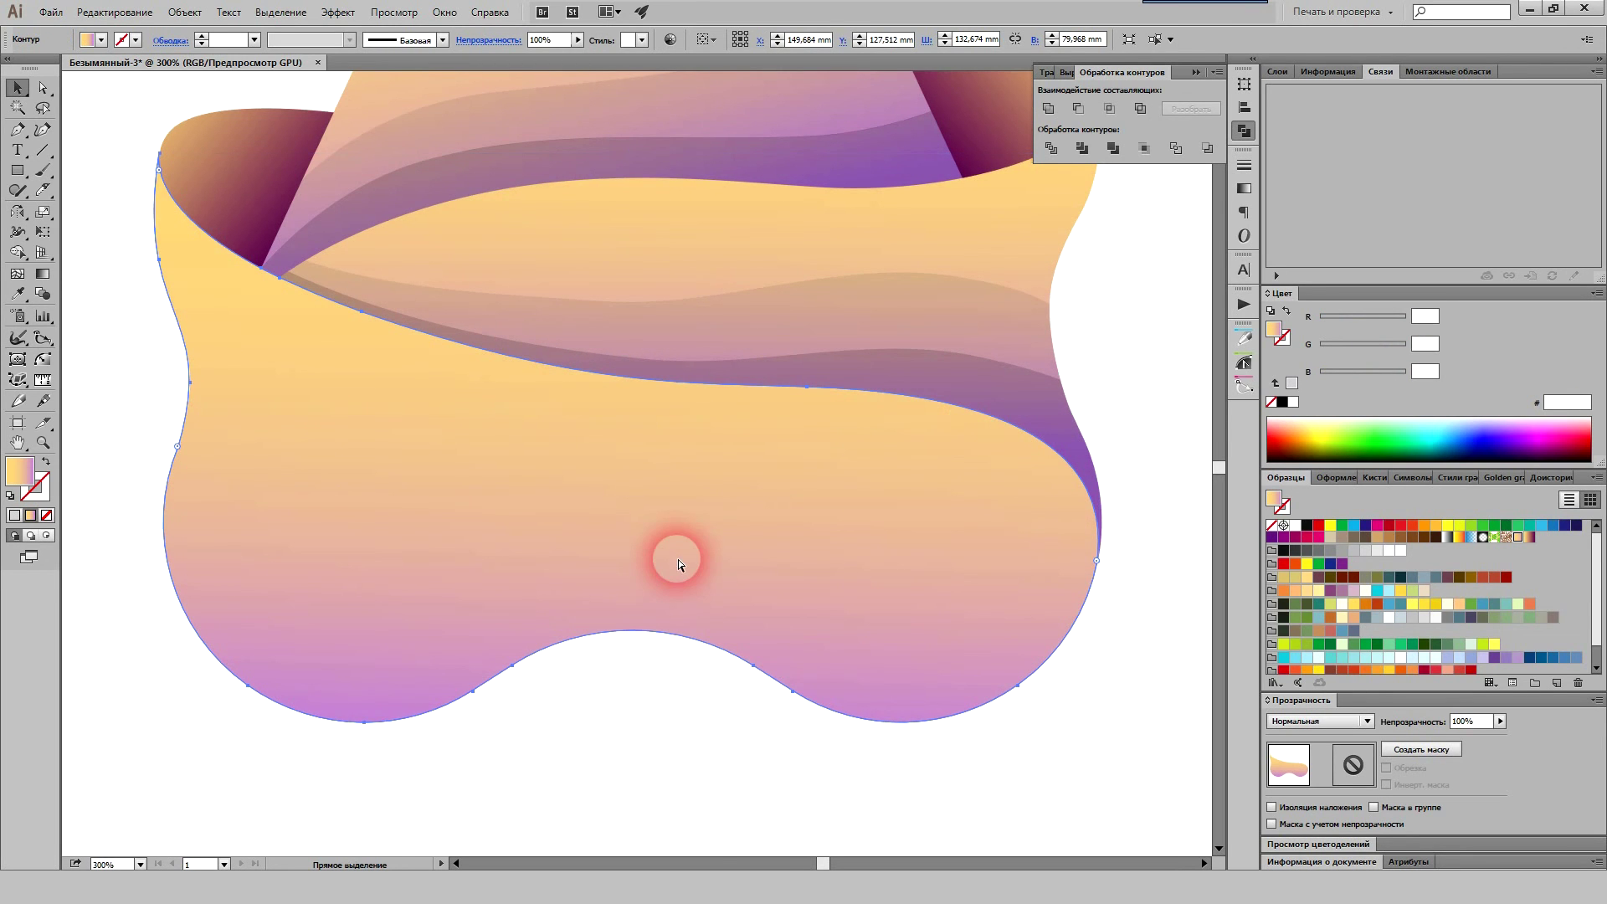
left_click(42, 190)
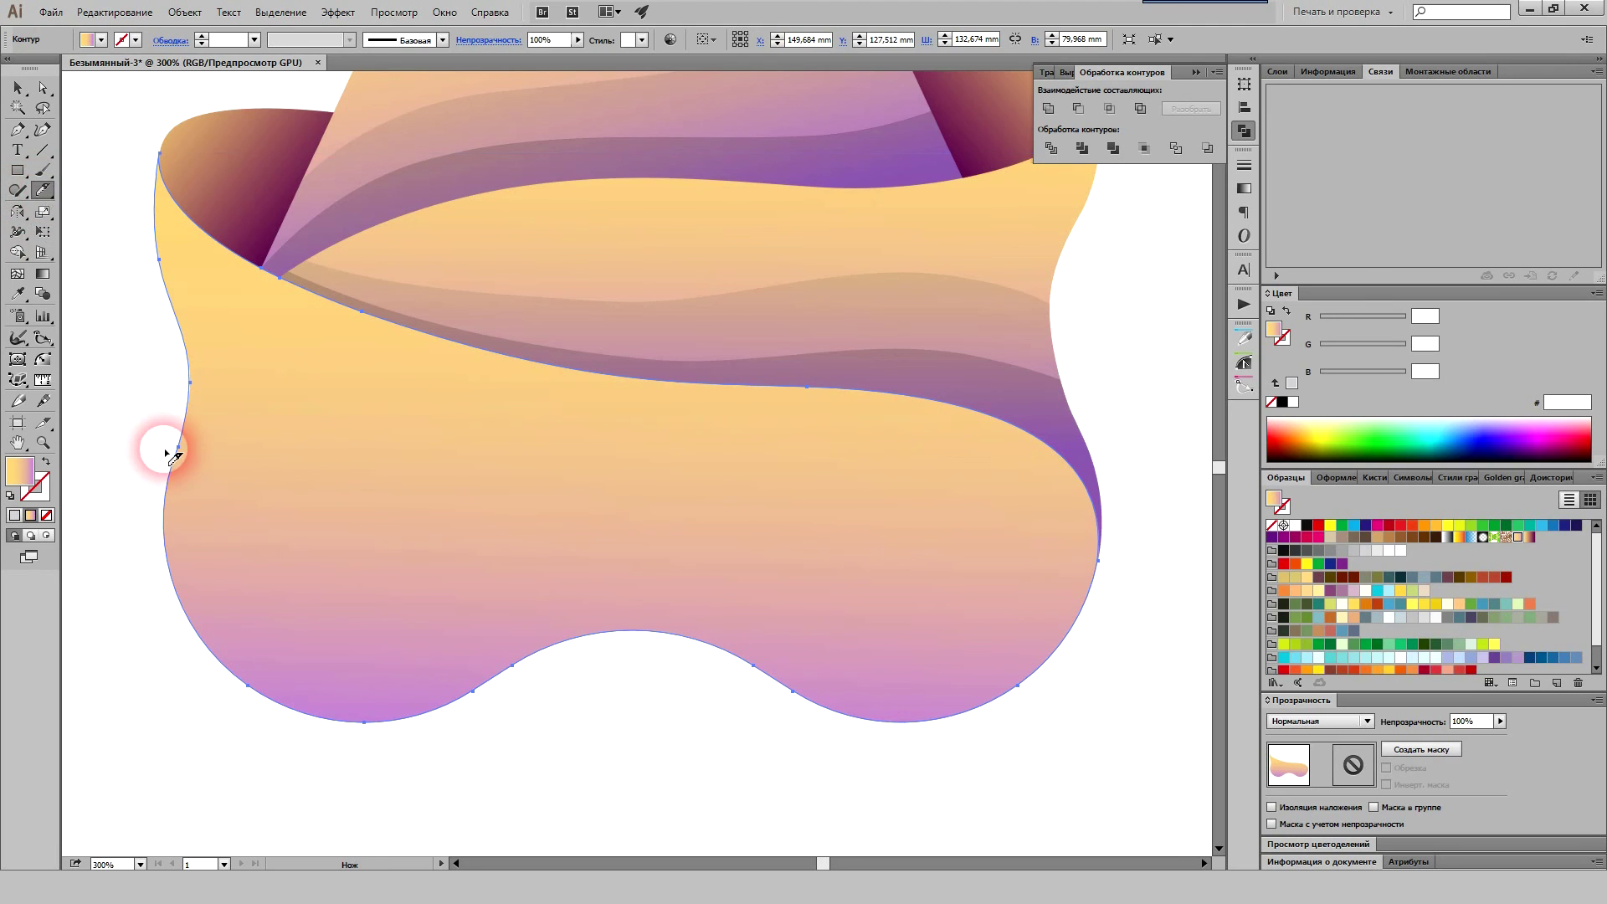
mouse_move(164, 452)
left_mouse_down()
mouse_move(517, 605)
mouse_move(925, 669)
mouse_move(1016, 649)
mouse_move(1087, 602)
mouse_move(1107, 562)
left_mouse_up()
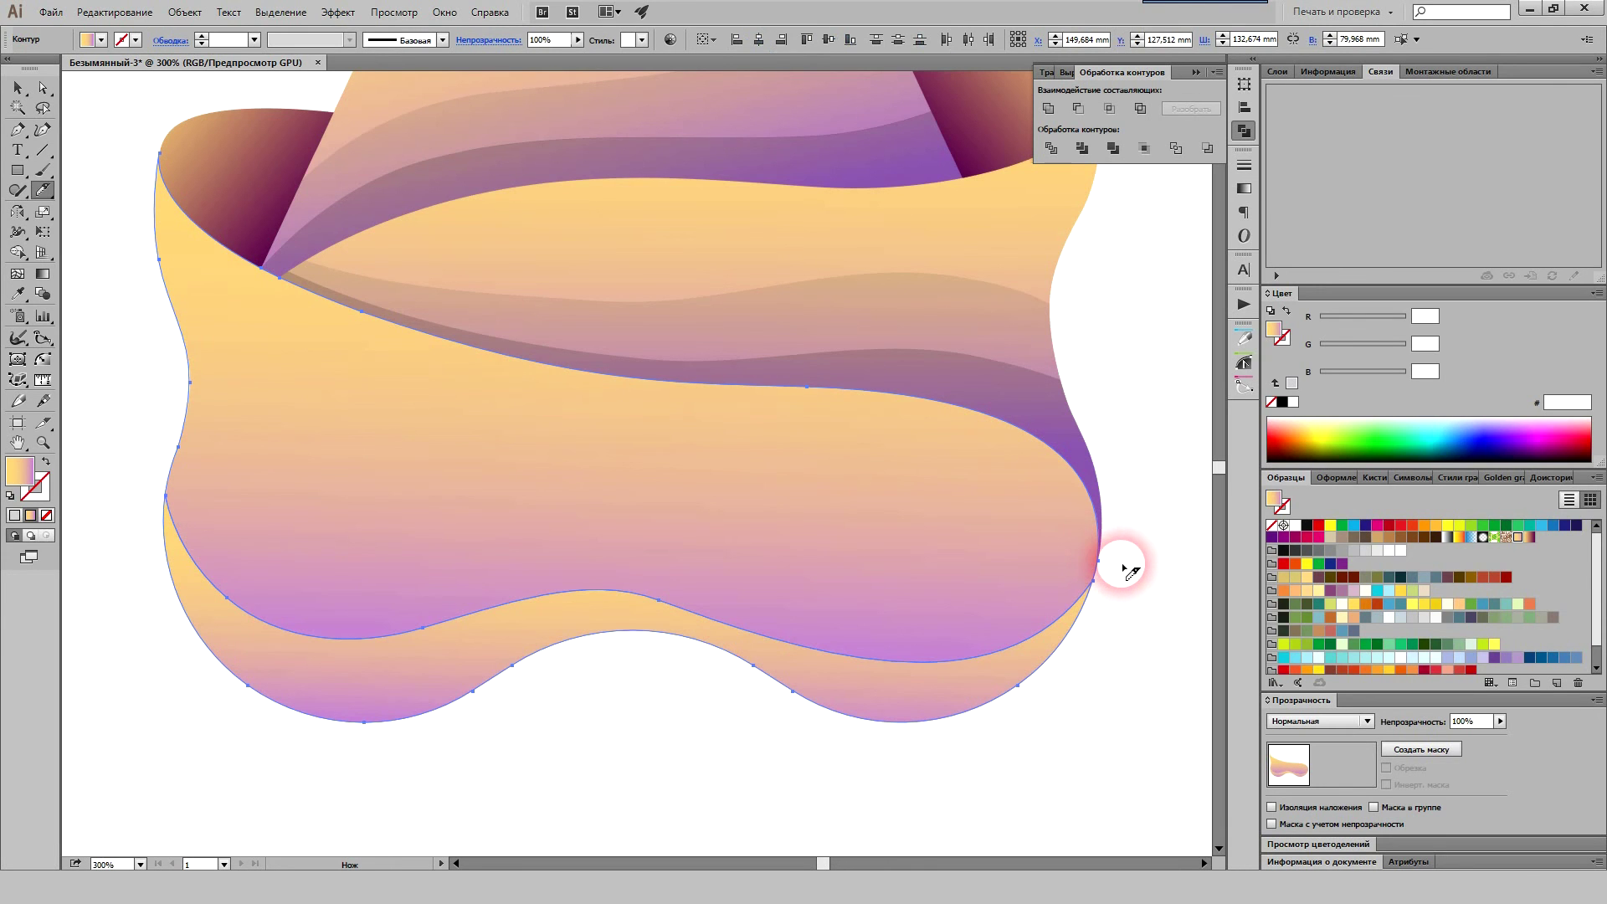
key("ctrl+z")
mouse_move(149, 462)
left_mouse_down()
mouse_move(209, 590)
mouse_move(269, 642)
mouse_move(344, 664)
mouse_move(563, 620)
mouse_move(699, 620)
mouse_move(921, 693)
mouse_move(1097, 617)
mouse_move(1134, 565)
left_mouse_up()
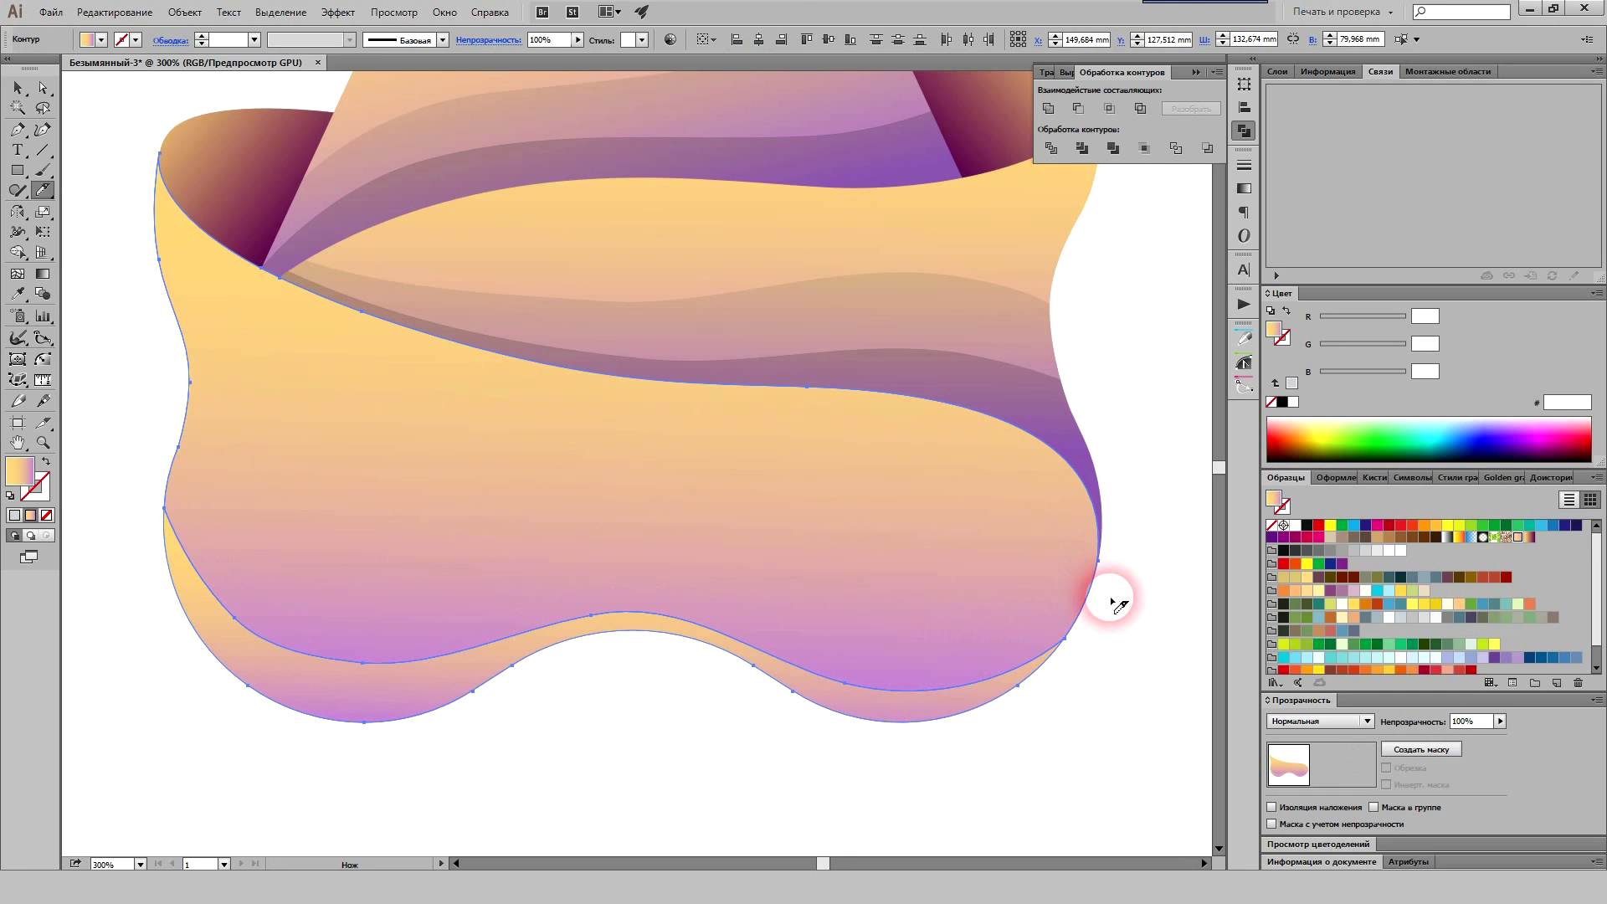
mouse_move(179, 395)
left_mouse_down()
mouse_move(220, 517)
mouse_move(287, 567)
mouse_move(423, 610)
mouse_move(581, 578)
mouse_move(832, 645)
mouse_move(940, 639)
mouse_move(1051, 610)
mouse_move(1119, 556)
left_mouse_up()
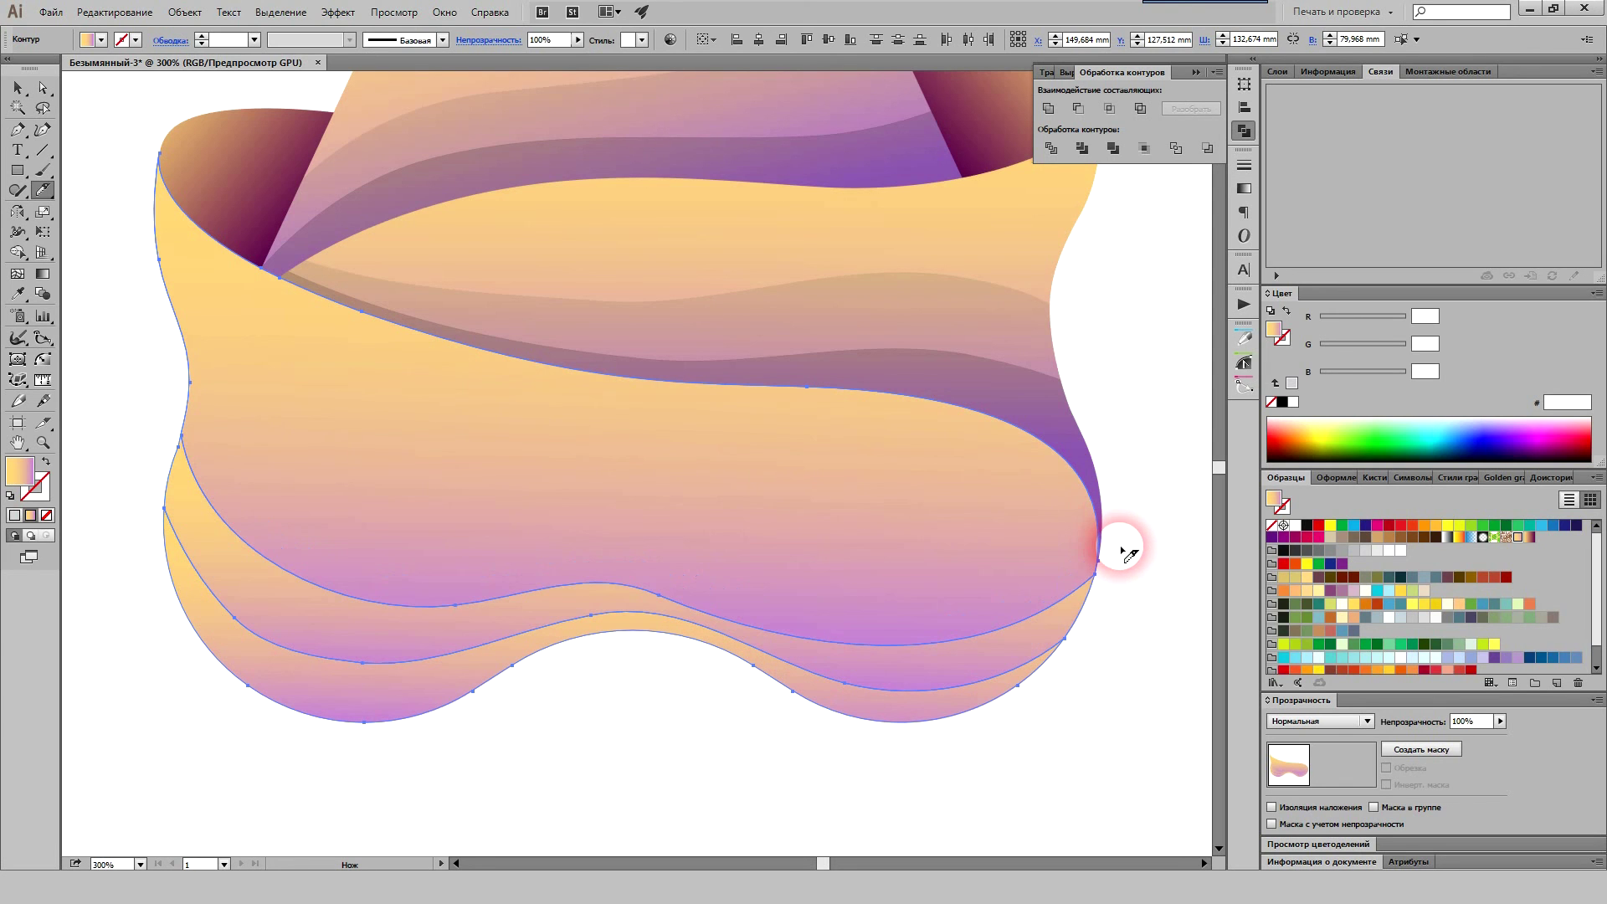
Step: Eyedropper the grey Multiply shading onto the bottom brim strip and deselect
key("a")
left_click(619, 742)
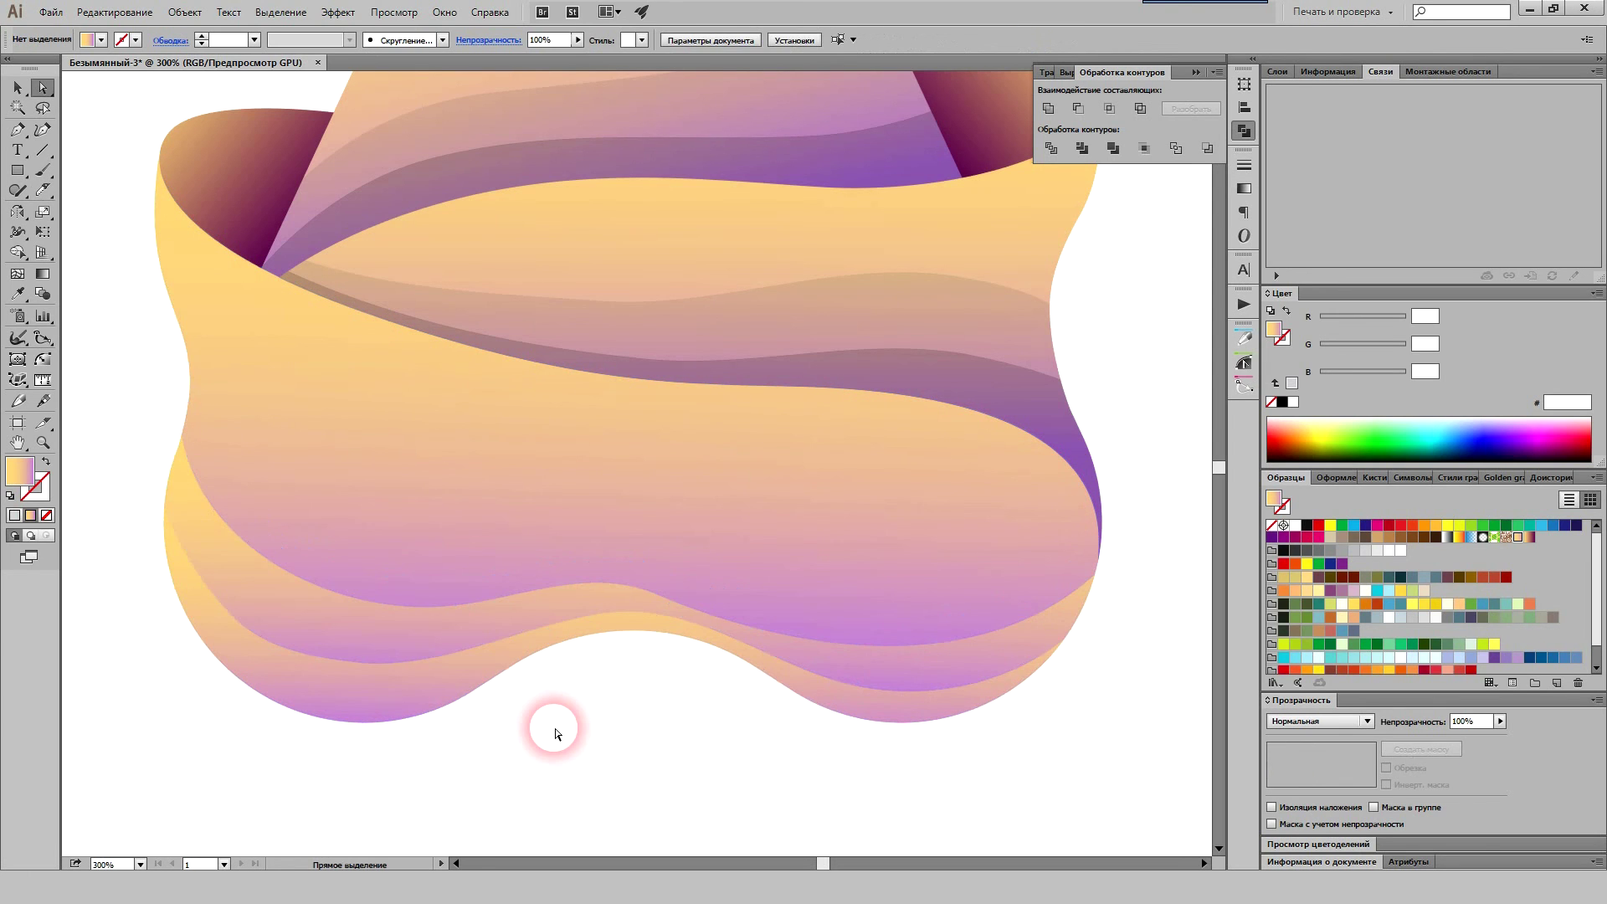
left_click(418, 516)
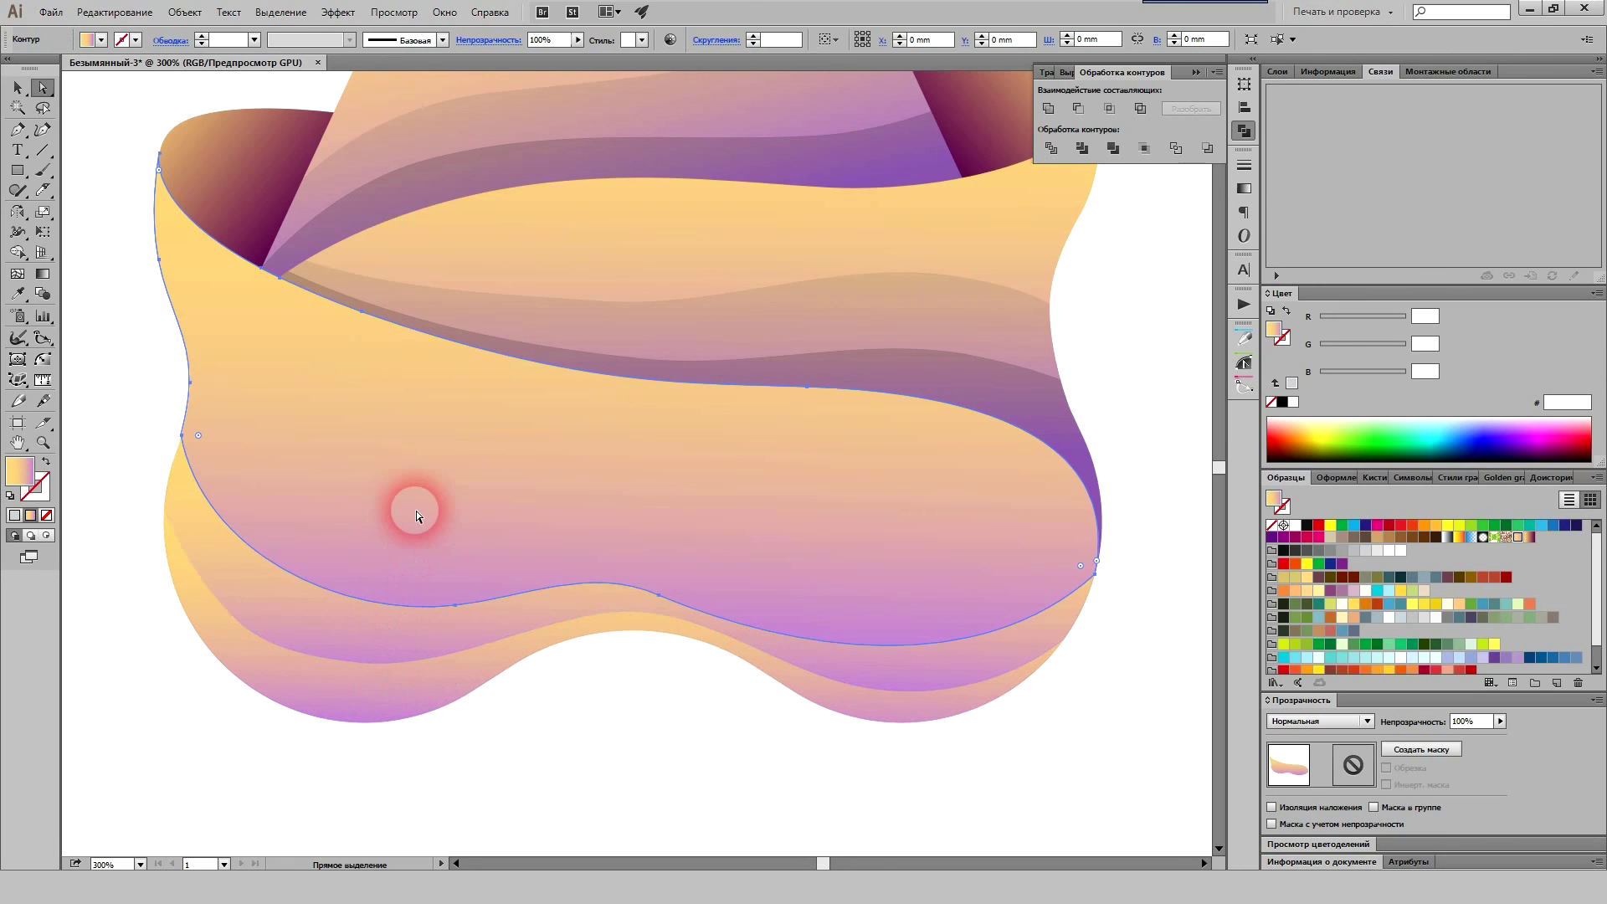
left_click(388, 618)
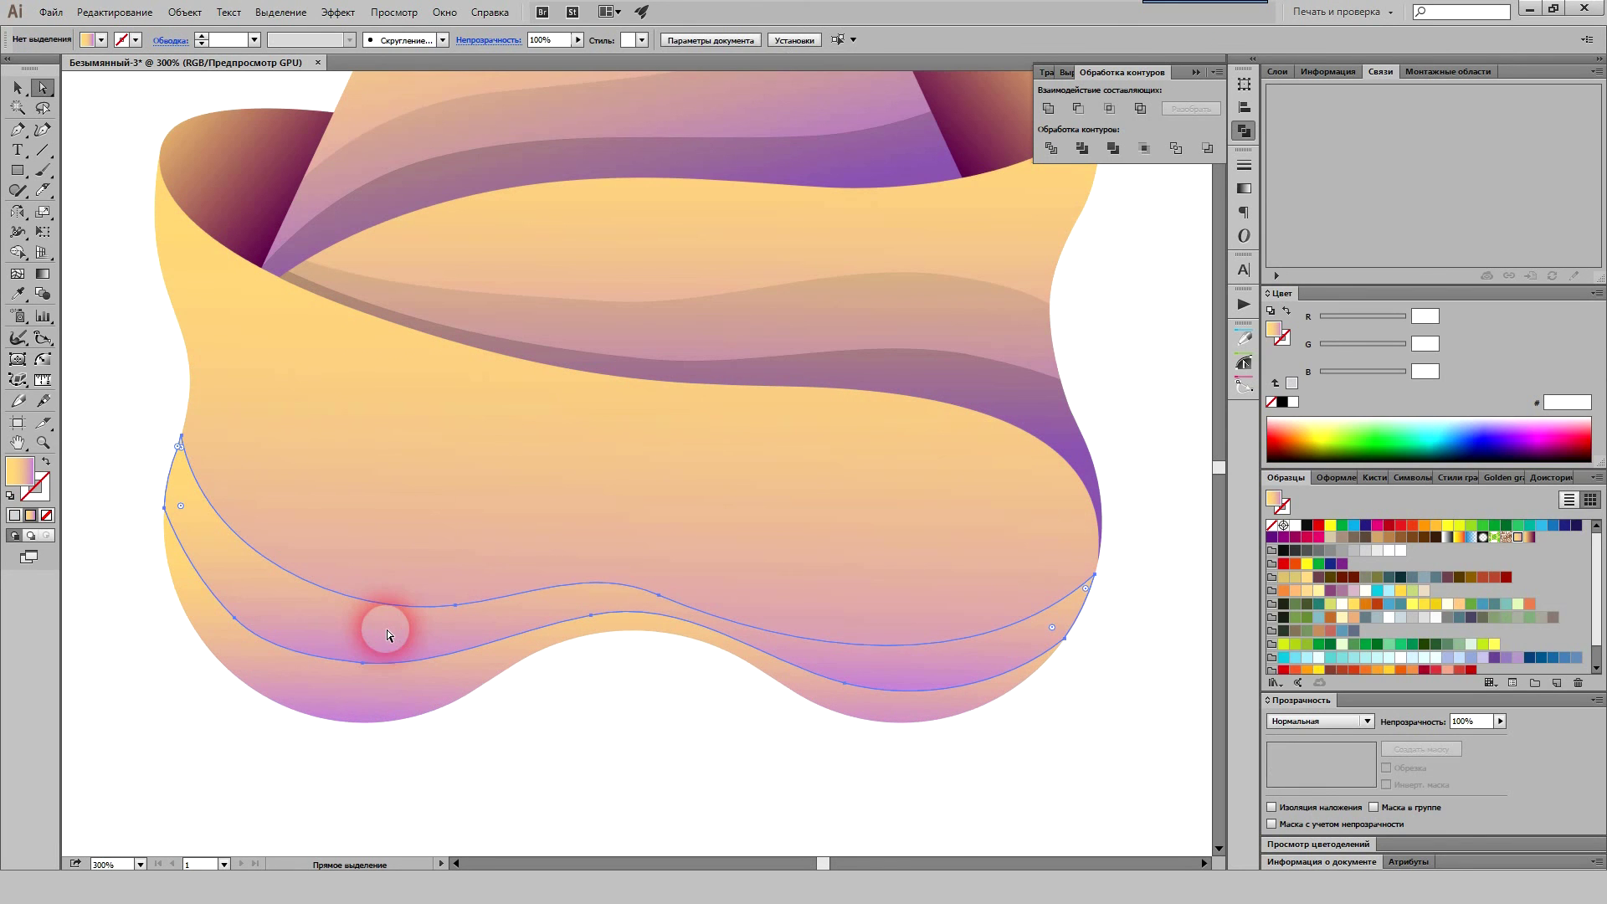
key("i")
left_click(740, 339)
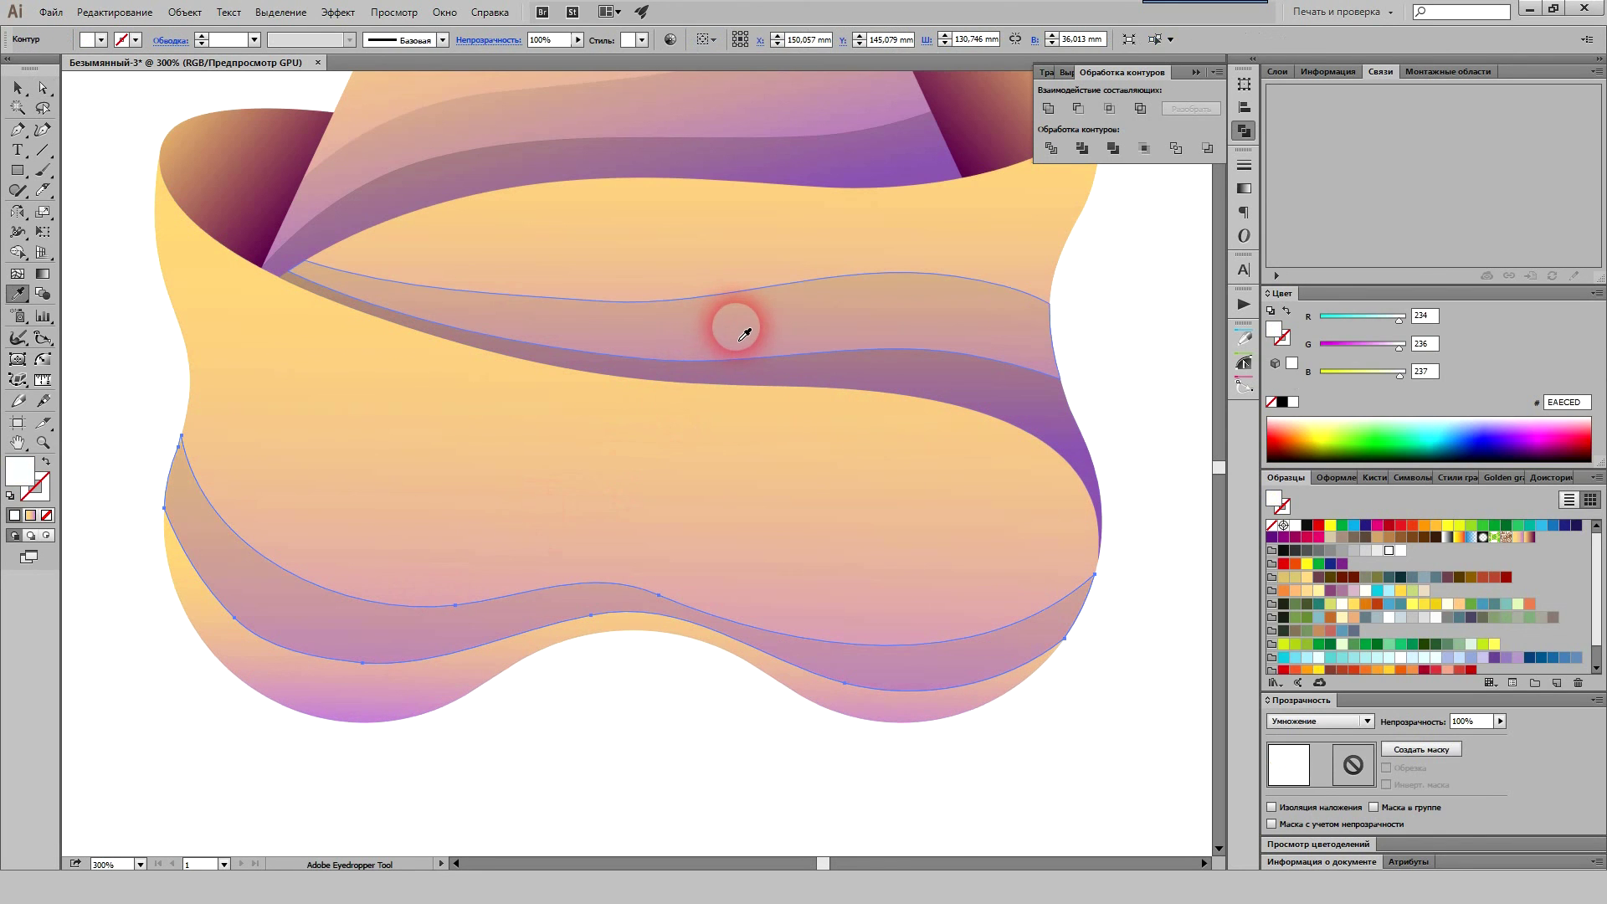
key("a")
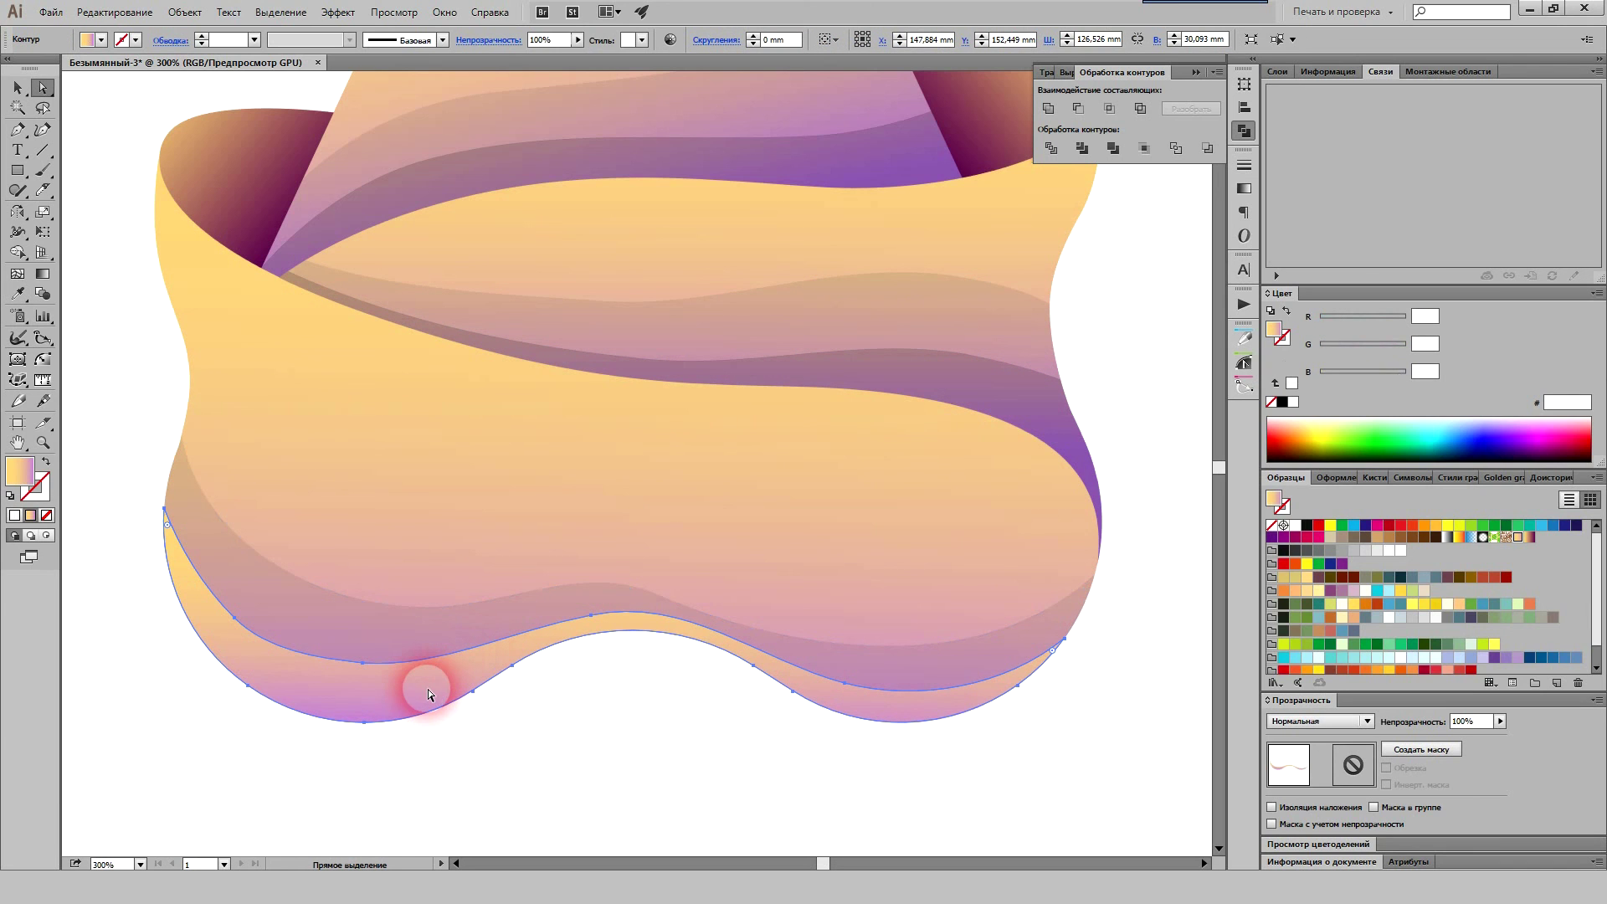
key("i")
left_click(880, 376)
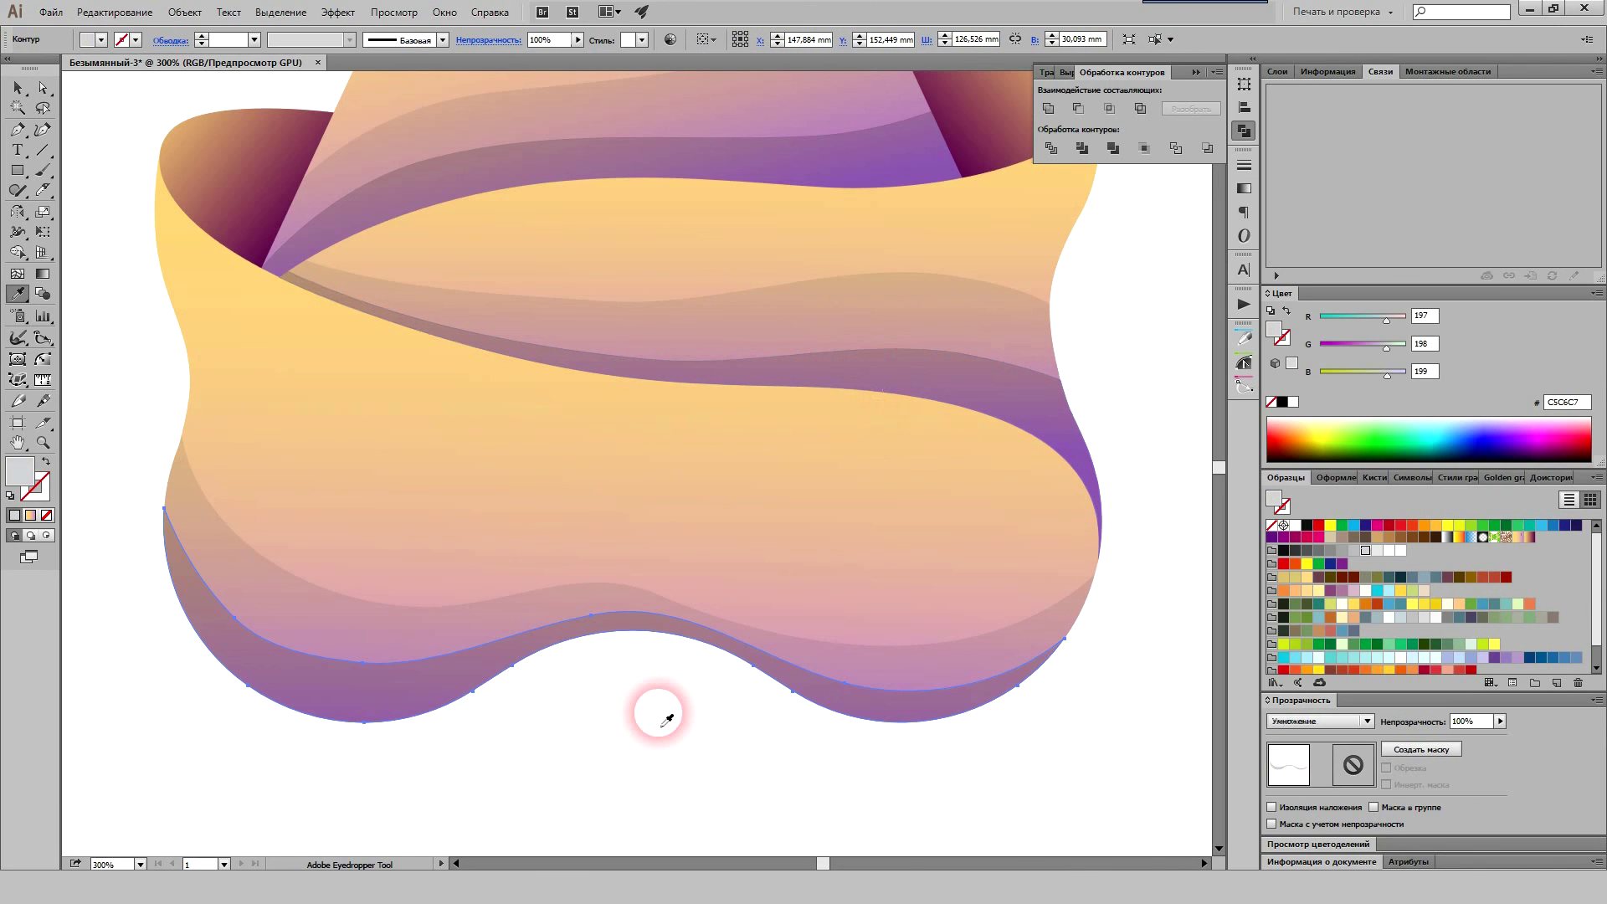
key("v")
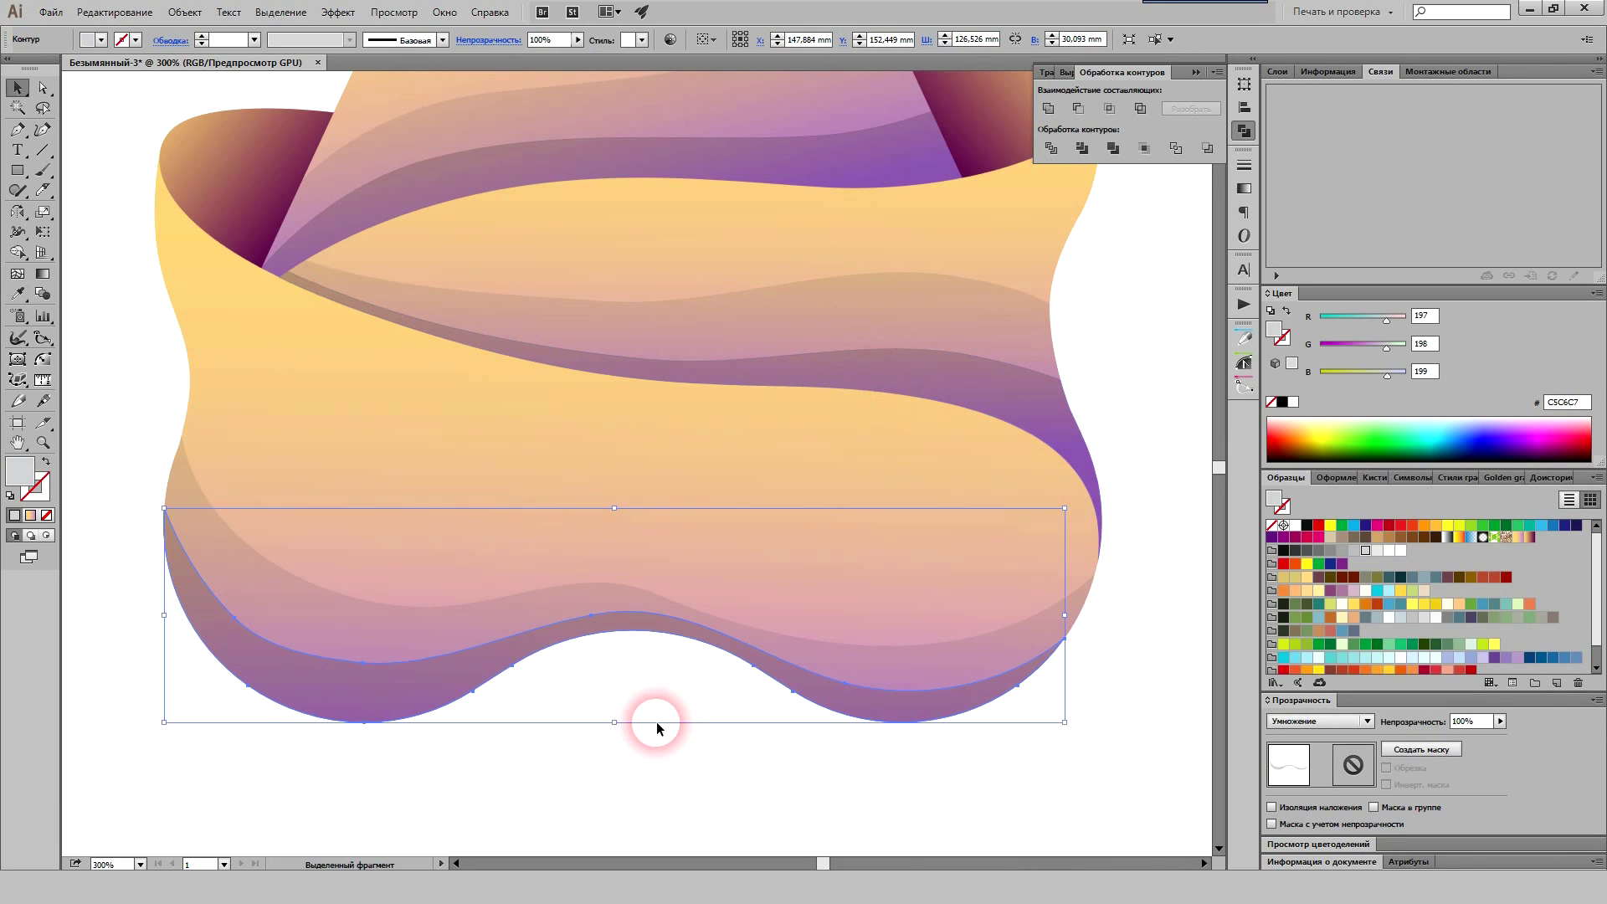
left_click(655, 710)
key("ctrl+minus")
left_click_drag(1040, 710, 1045, 736)
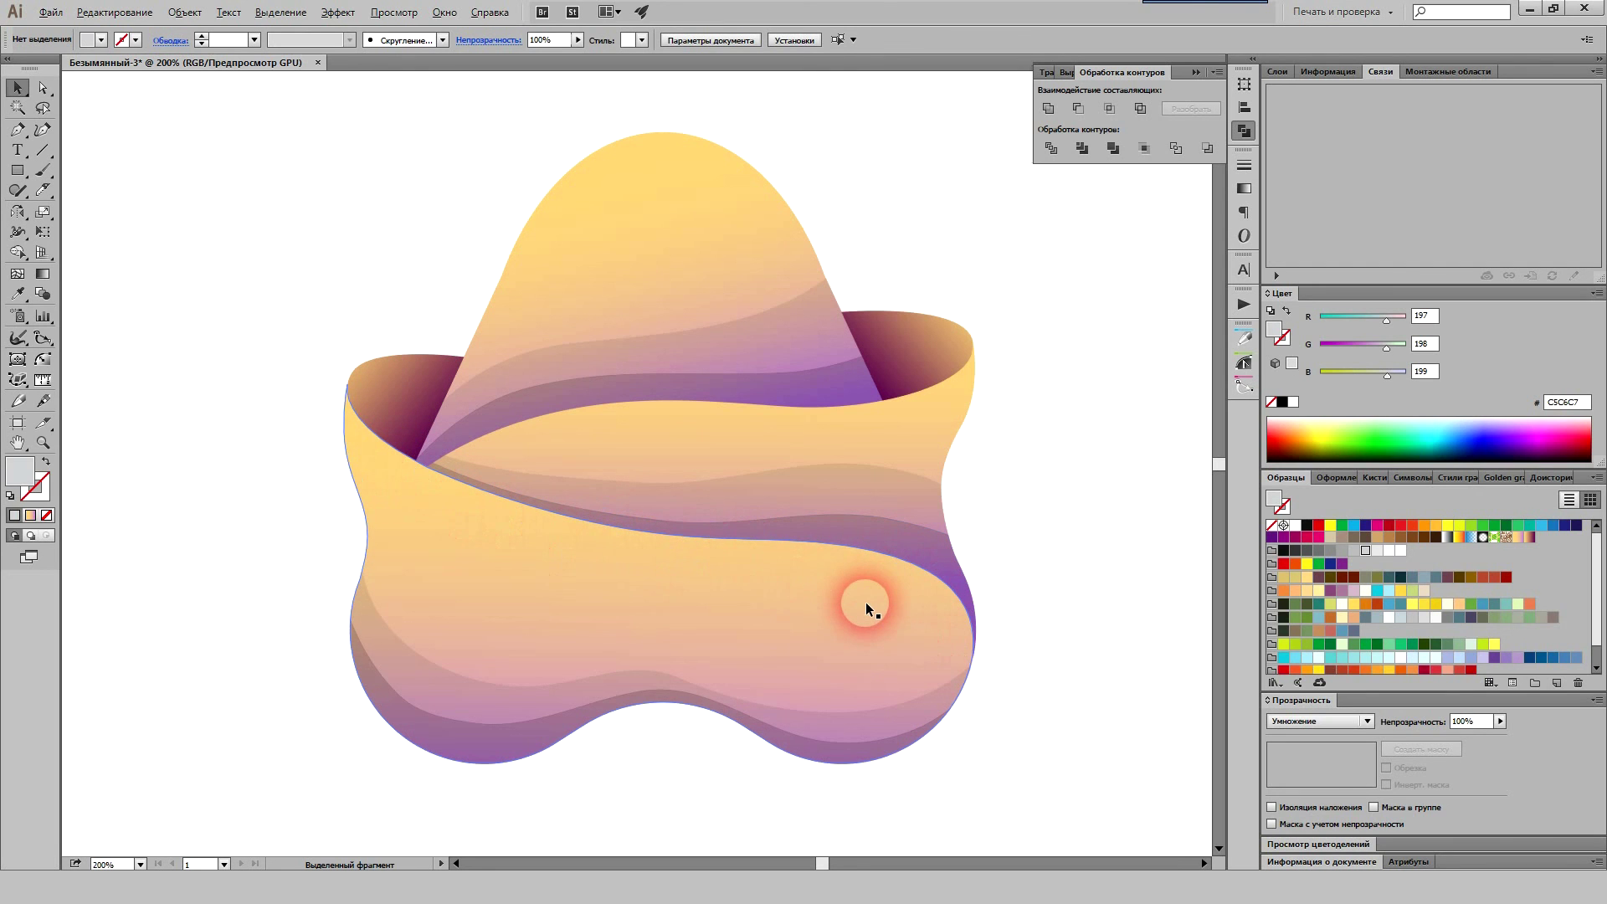
Step: Select the front brim band and fill it near-white
scroll(865, 601, "up", 1)
left_click(701, 573)
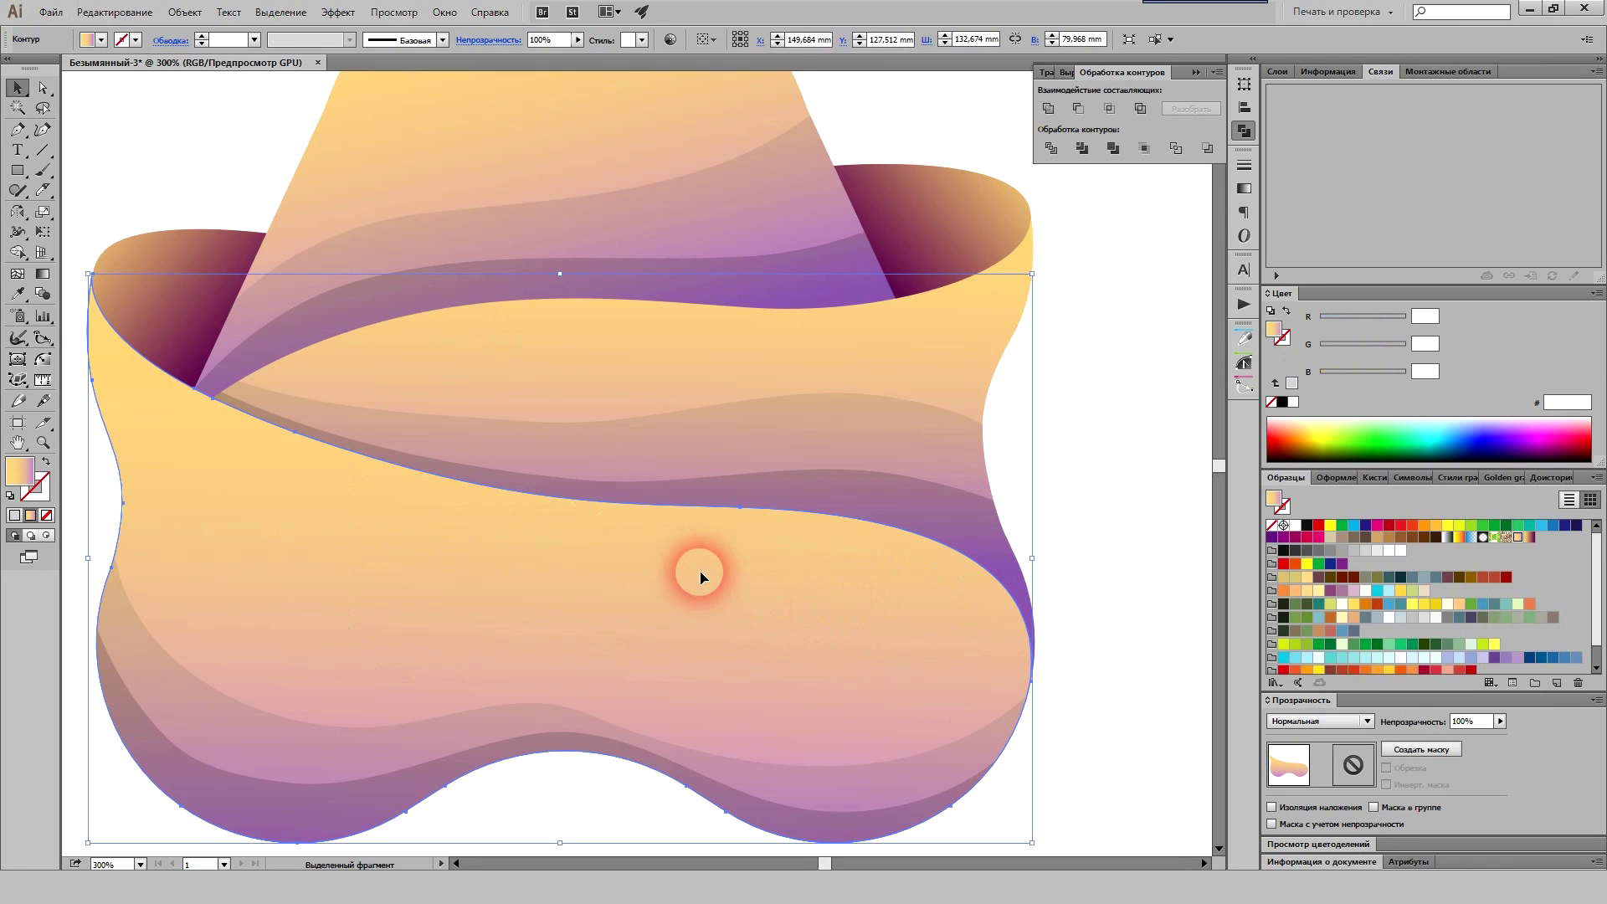
scroll(701, 576, "down", 1)
key("a")
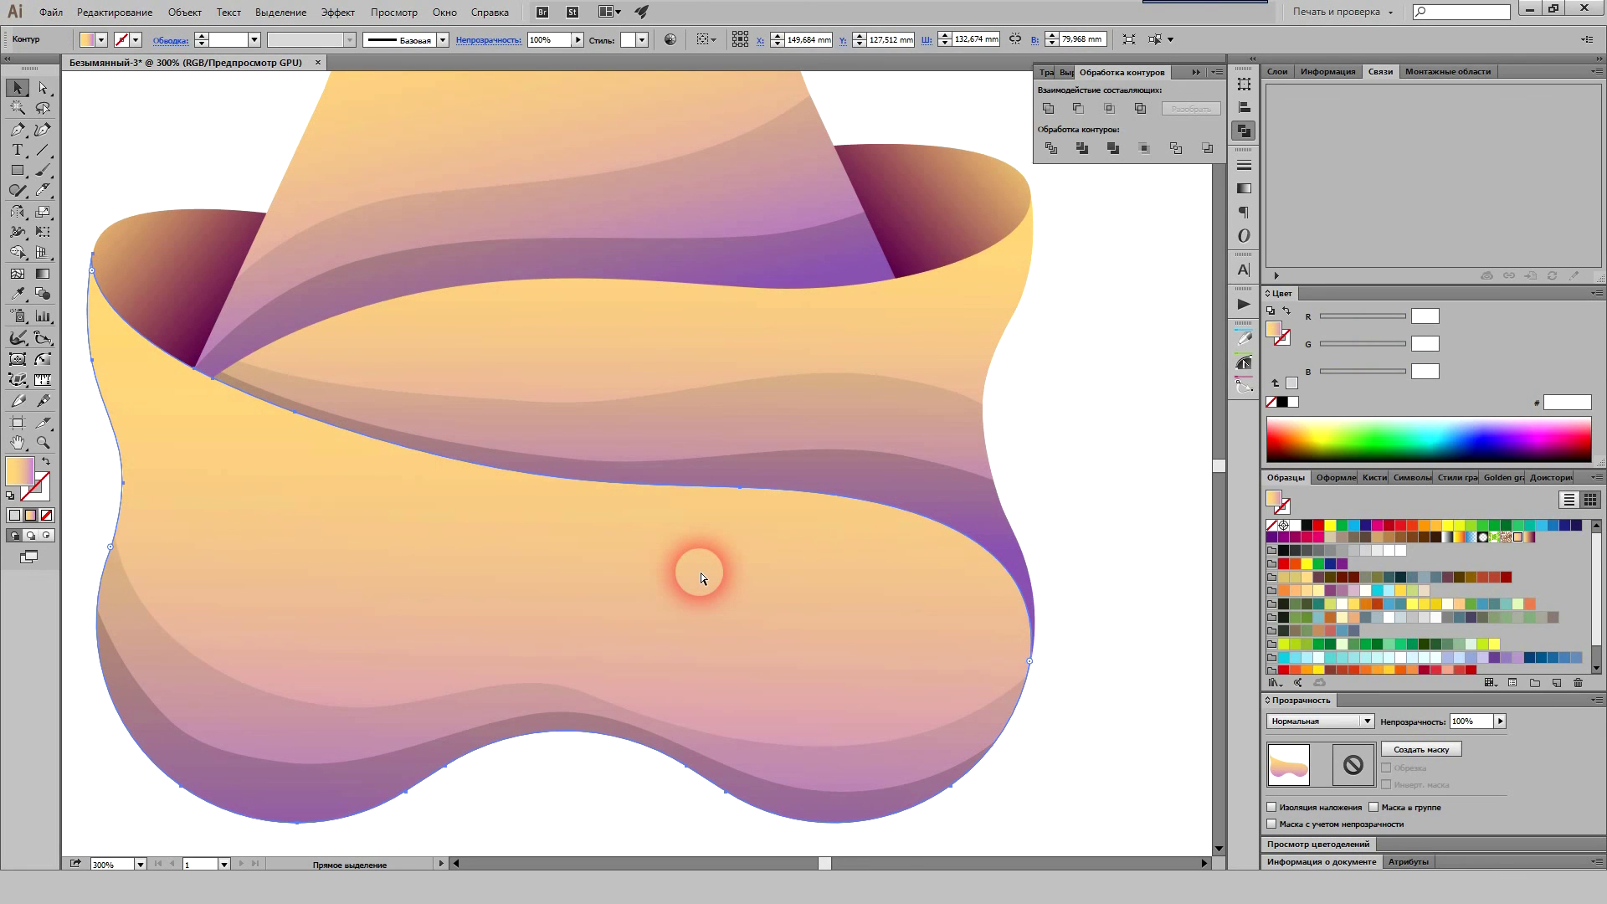
key("v")
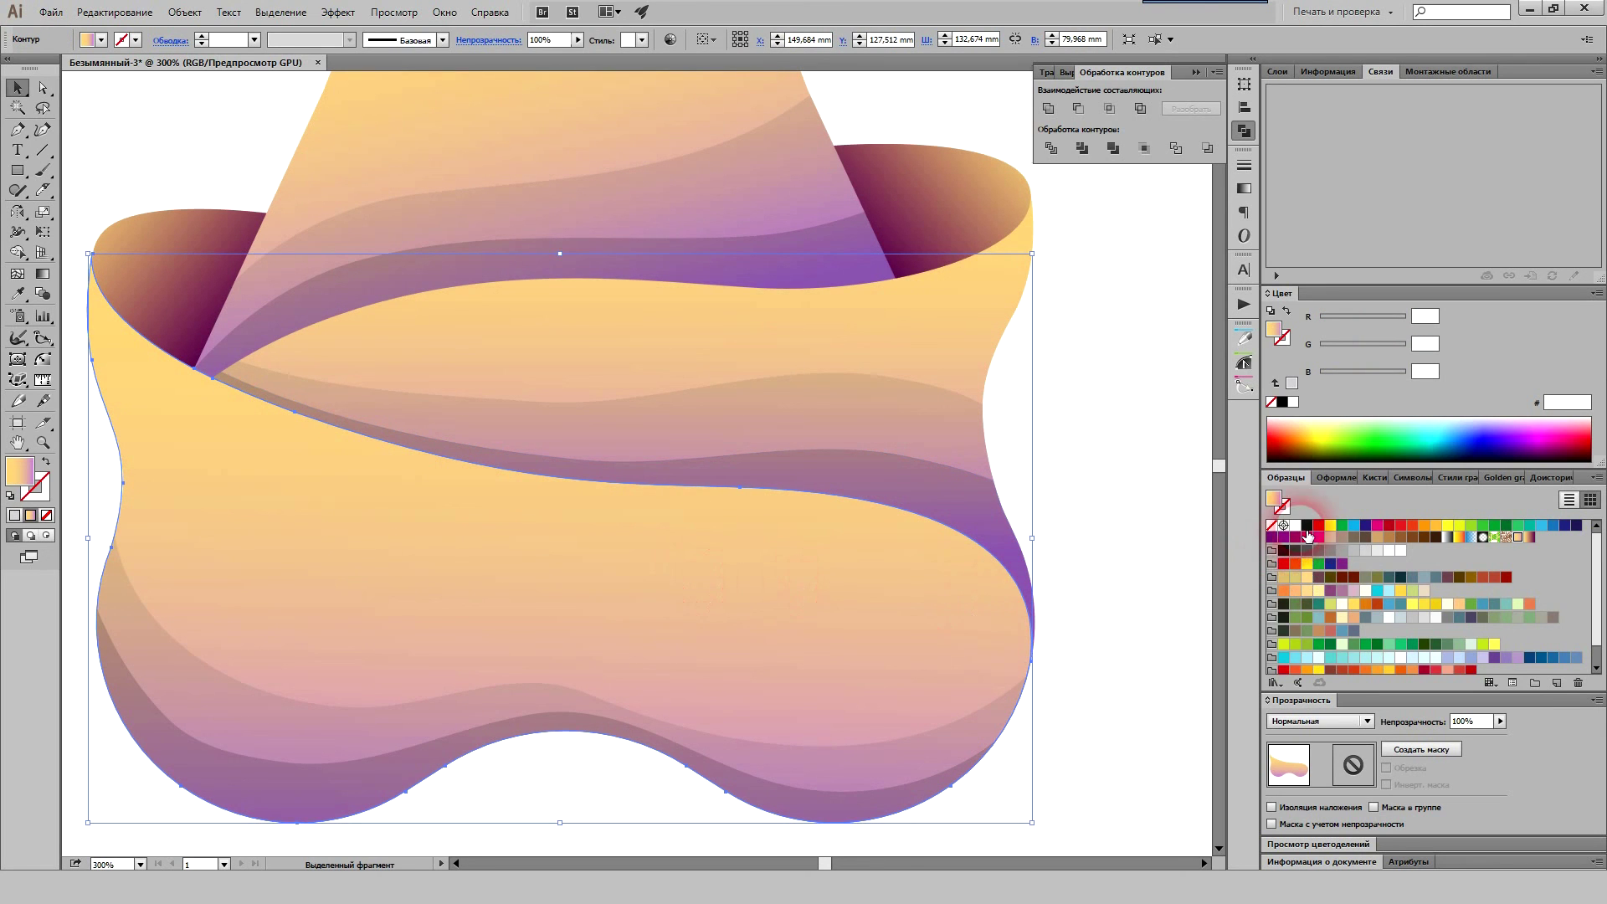
left_click(1308, 535)
scroll(626, 501, "up", 2)
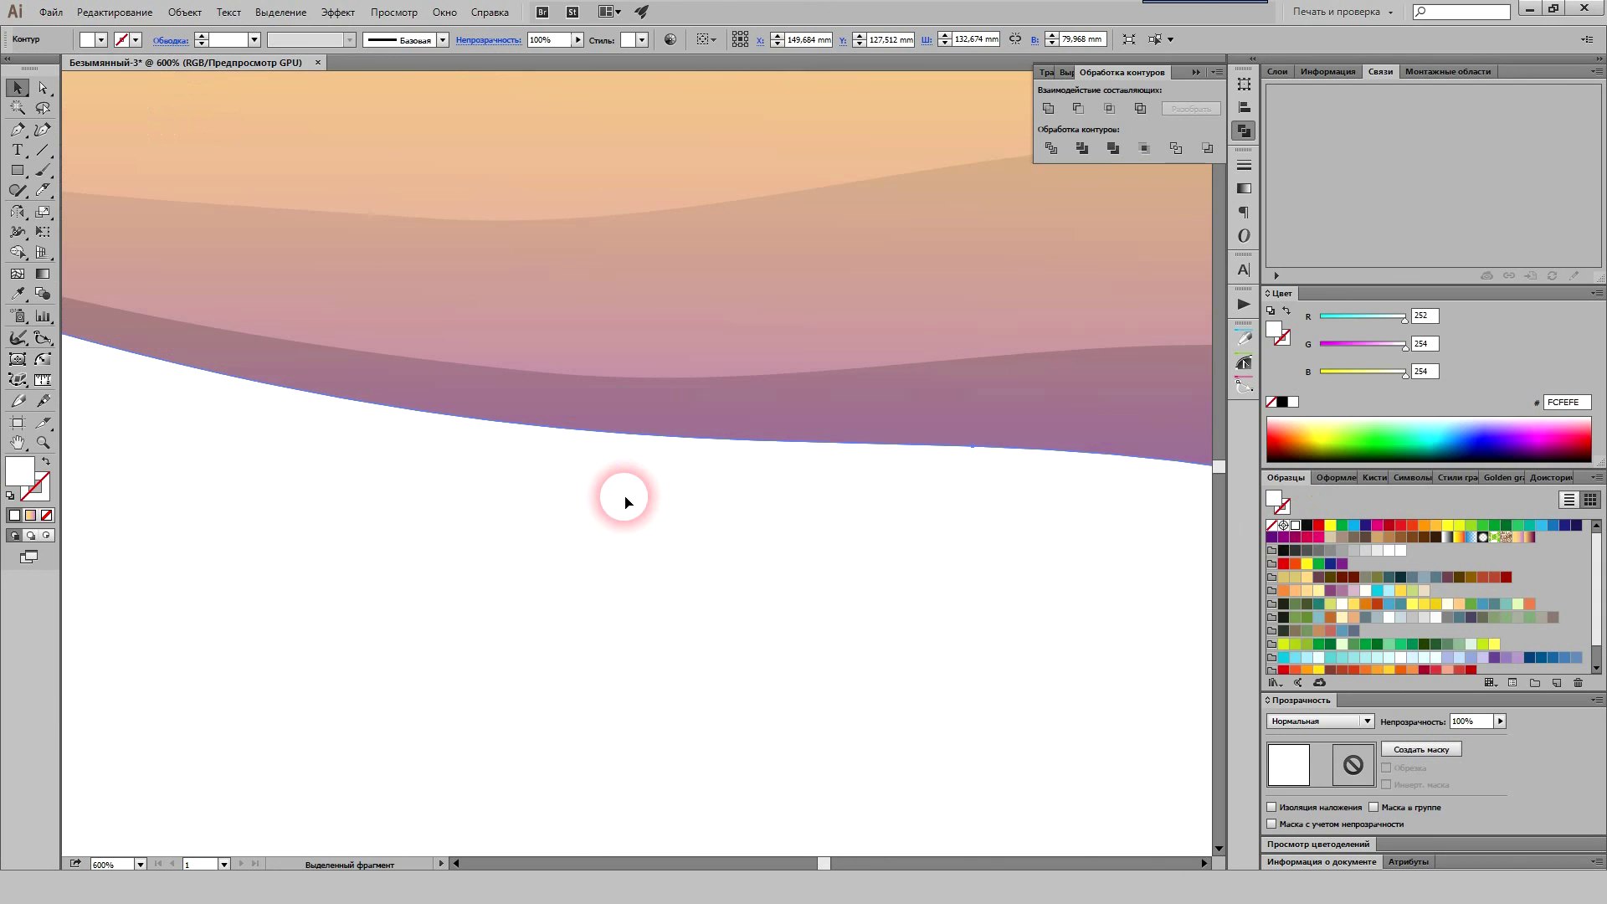
scroll(644, 484, "up", 1)
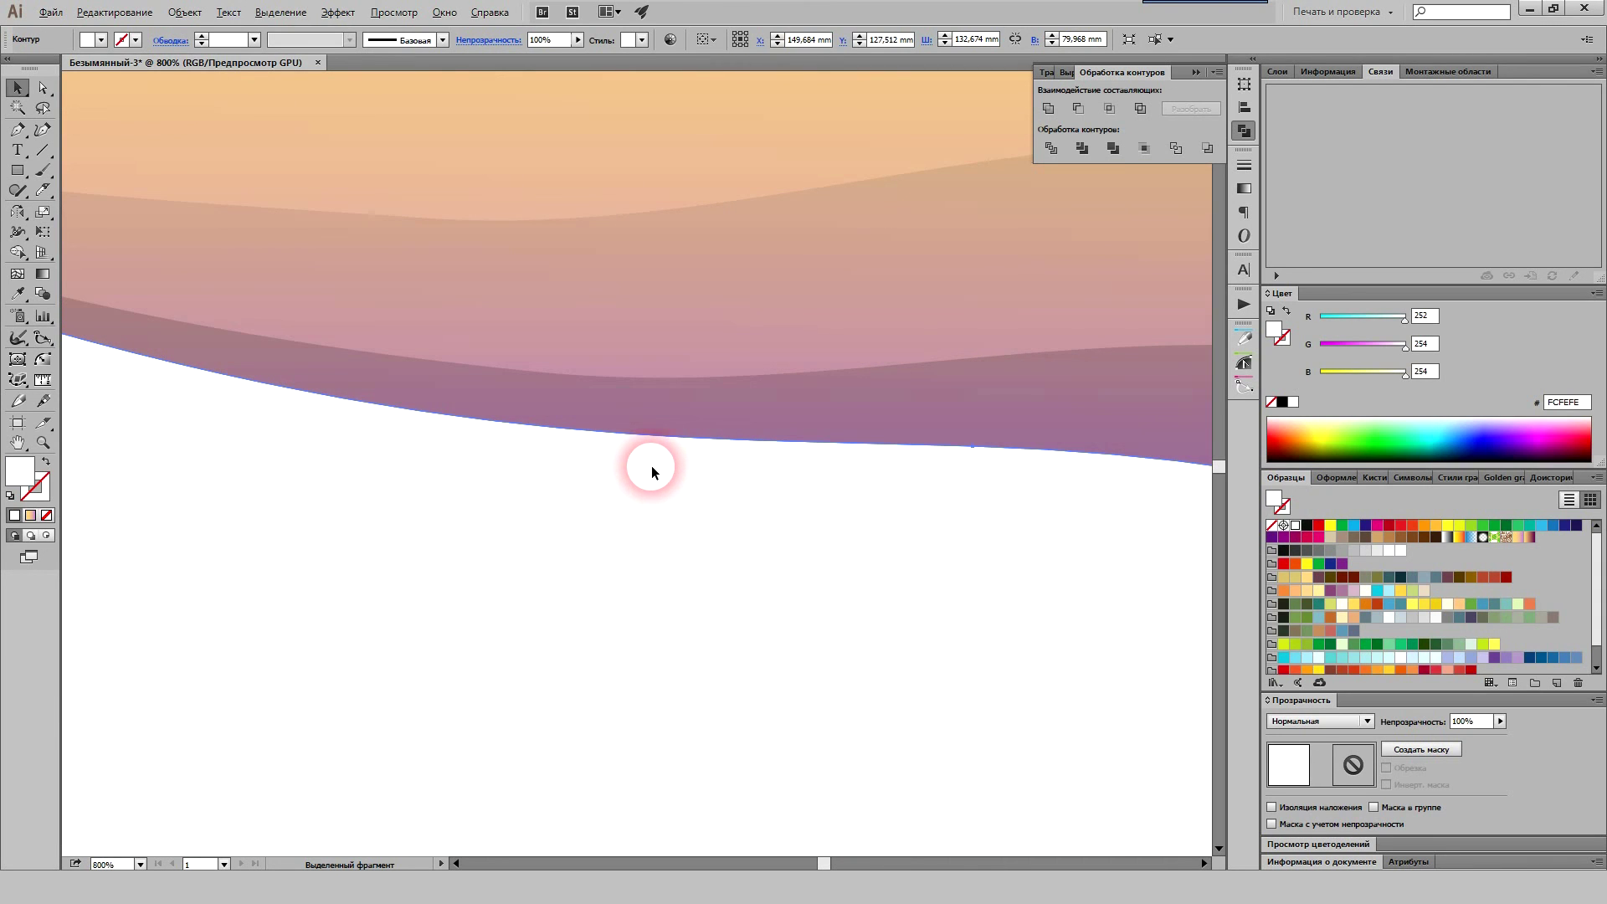
Step: Minus Front a slightly lowered copy from the purple band and delete the leftover sliver
left_click_drag(652, 467, 654, 491)
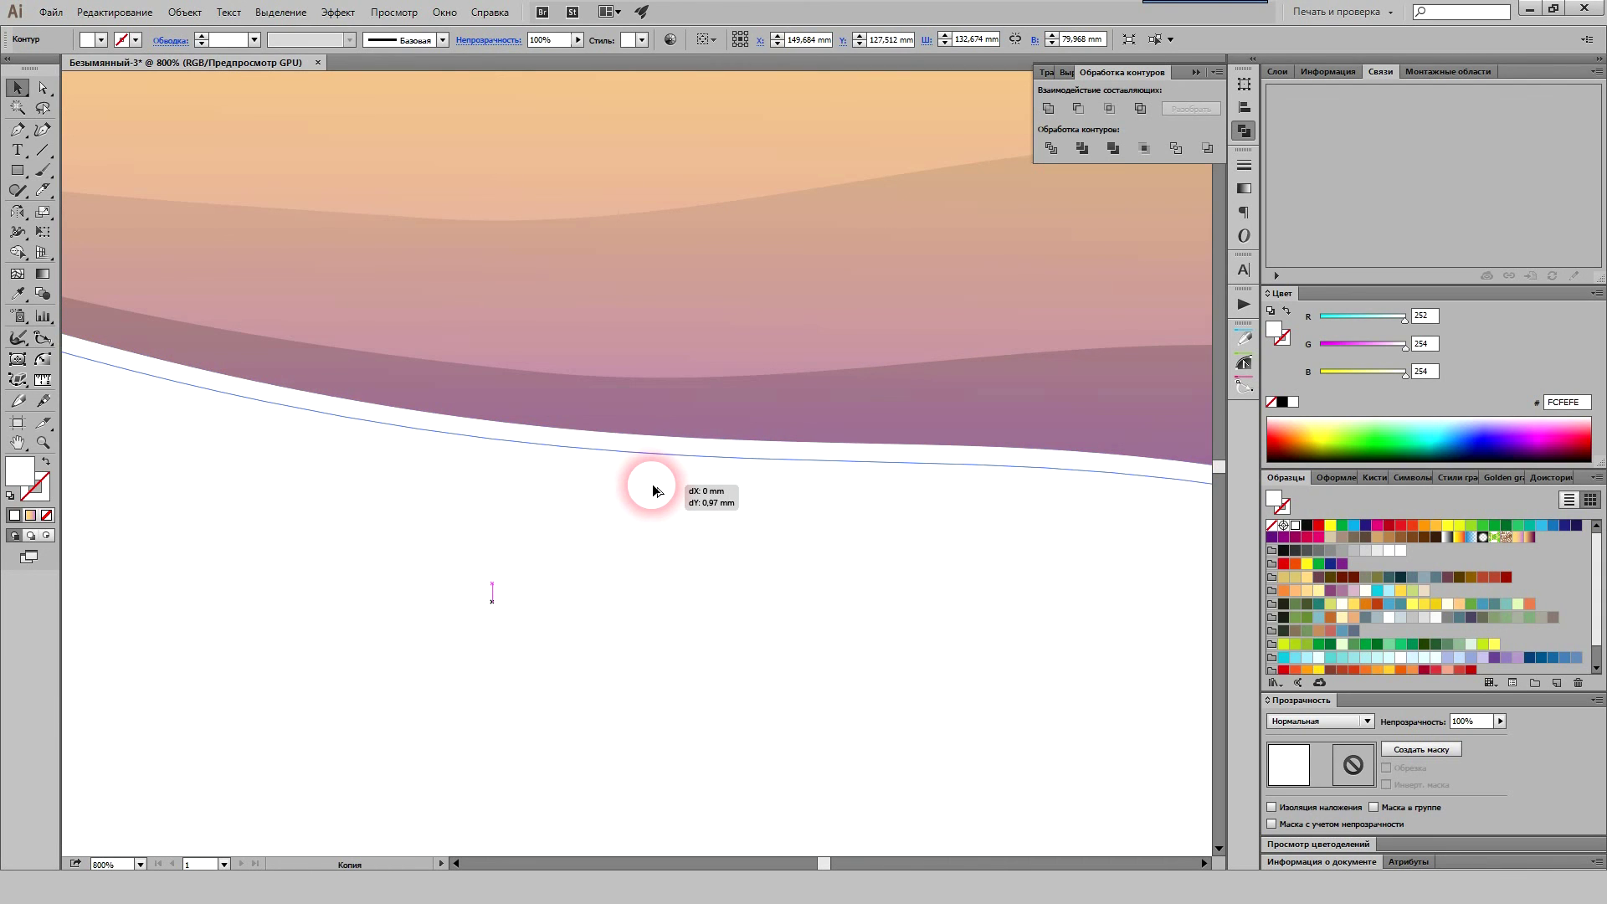
left_click(776, 448, "shift")
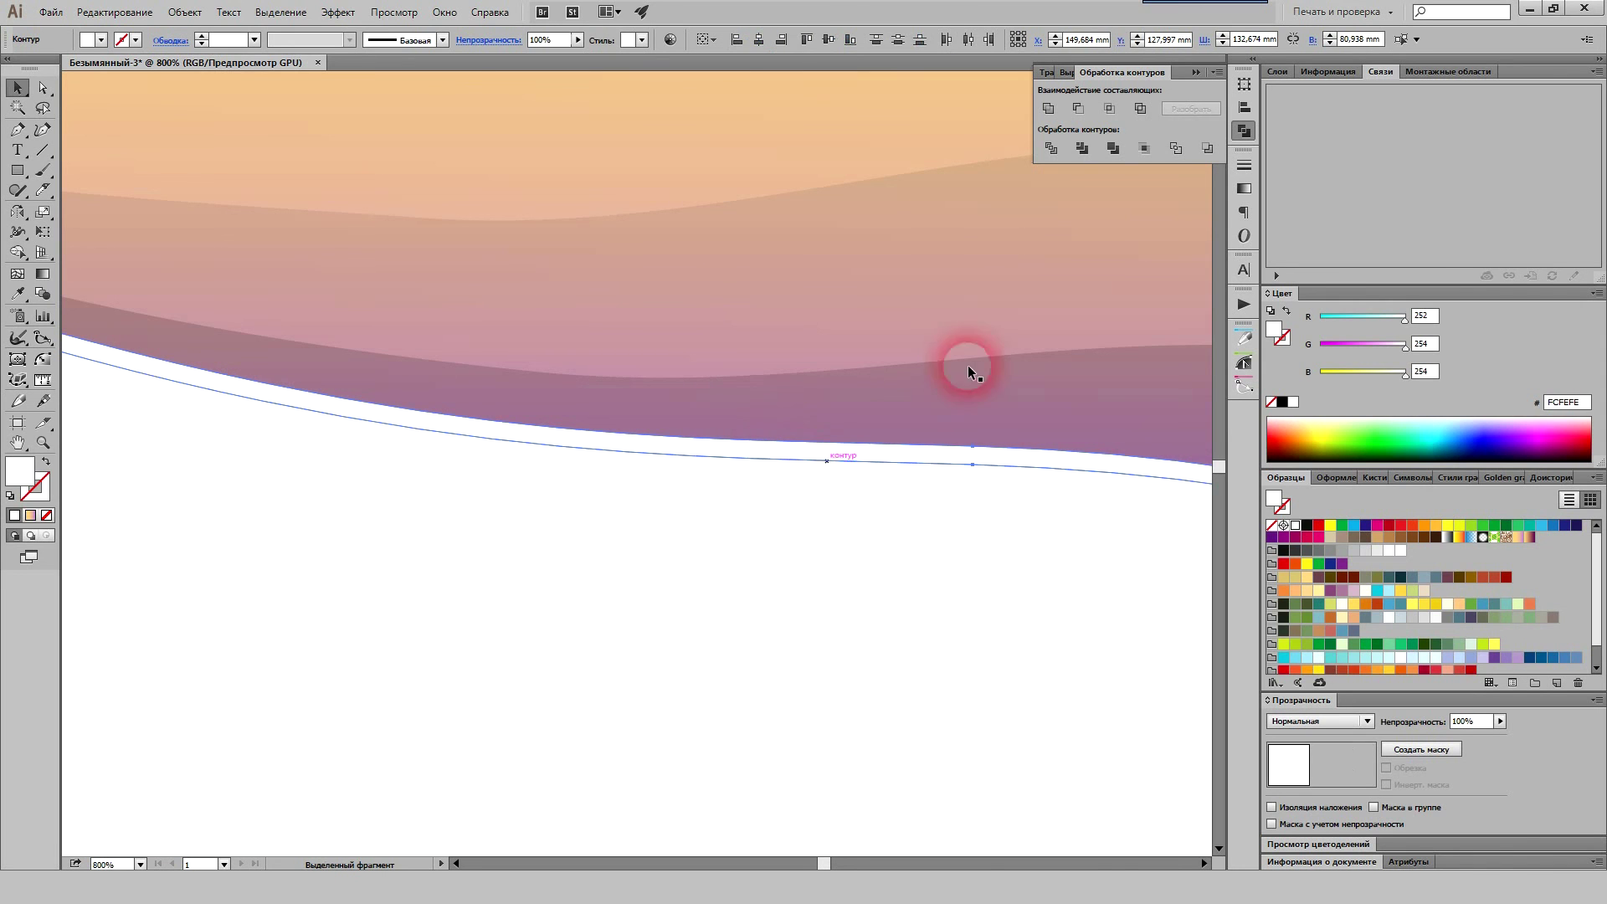
left_click(1078, 108)
key("ctrl+minus")
key("ctrl+minus")
key("ctrl+minus")
key("ctrl+minus")
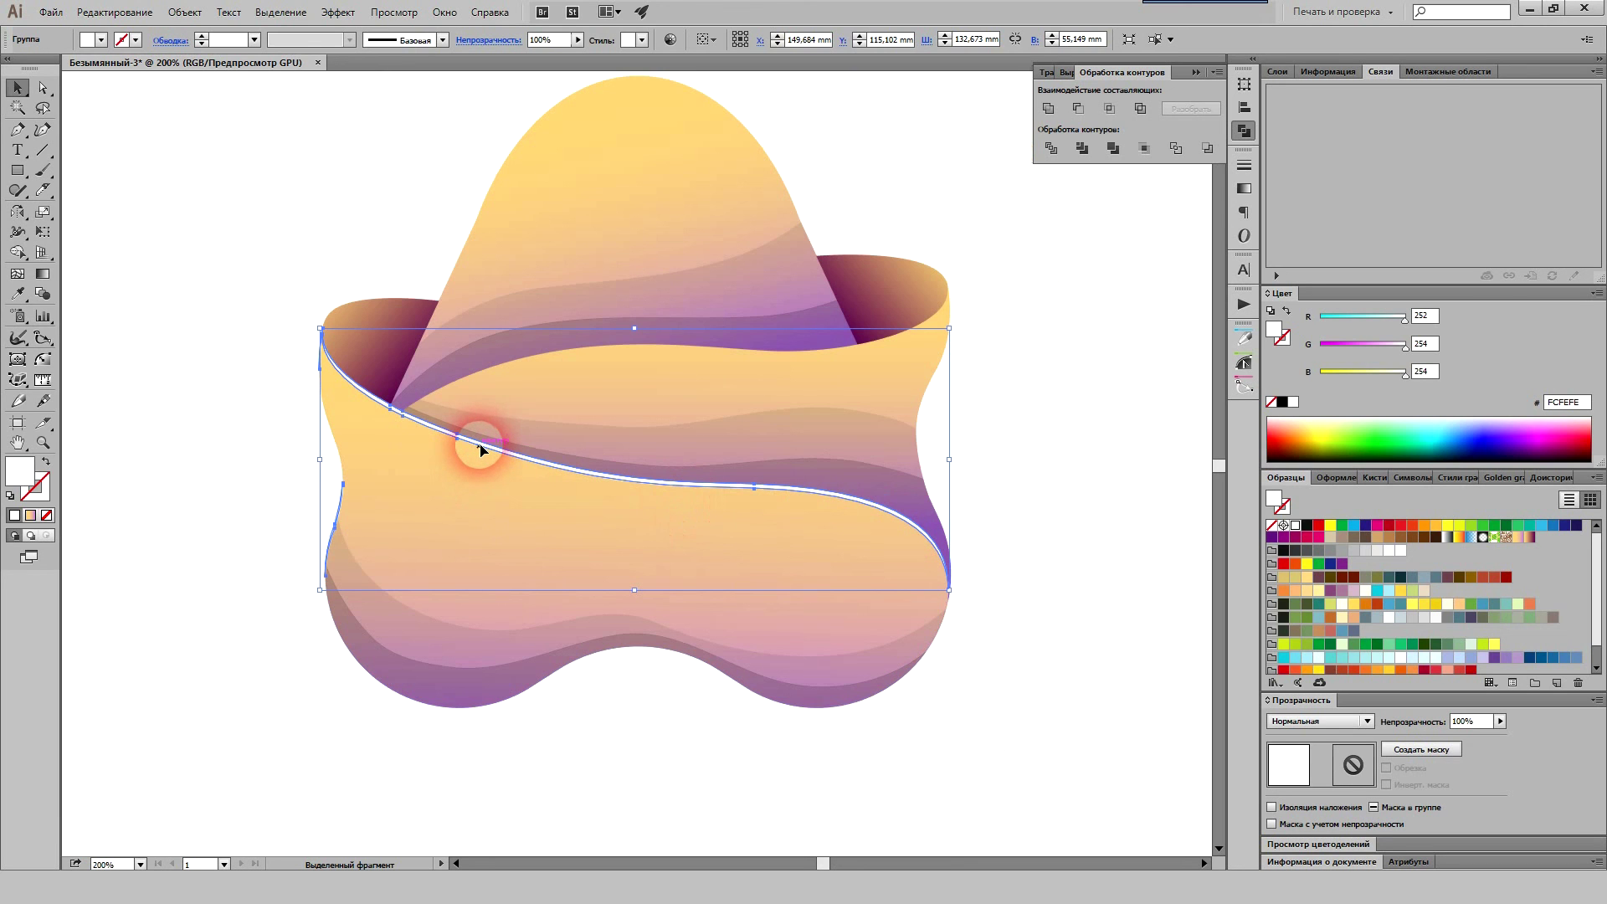
double_click(480, 449)
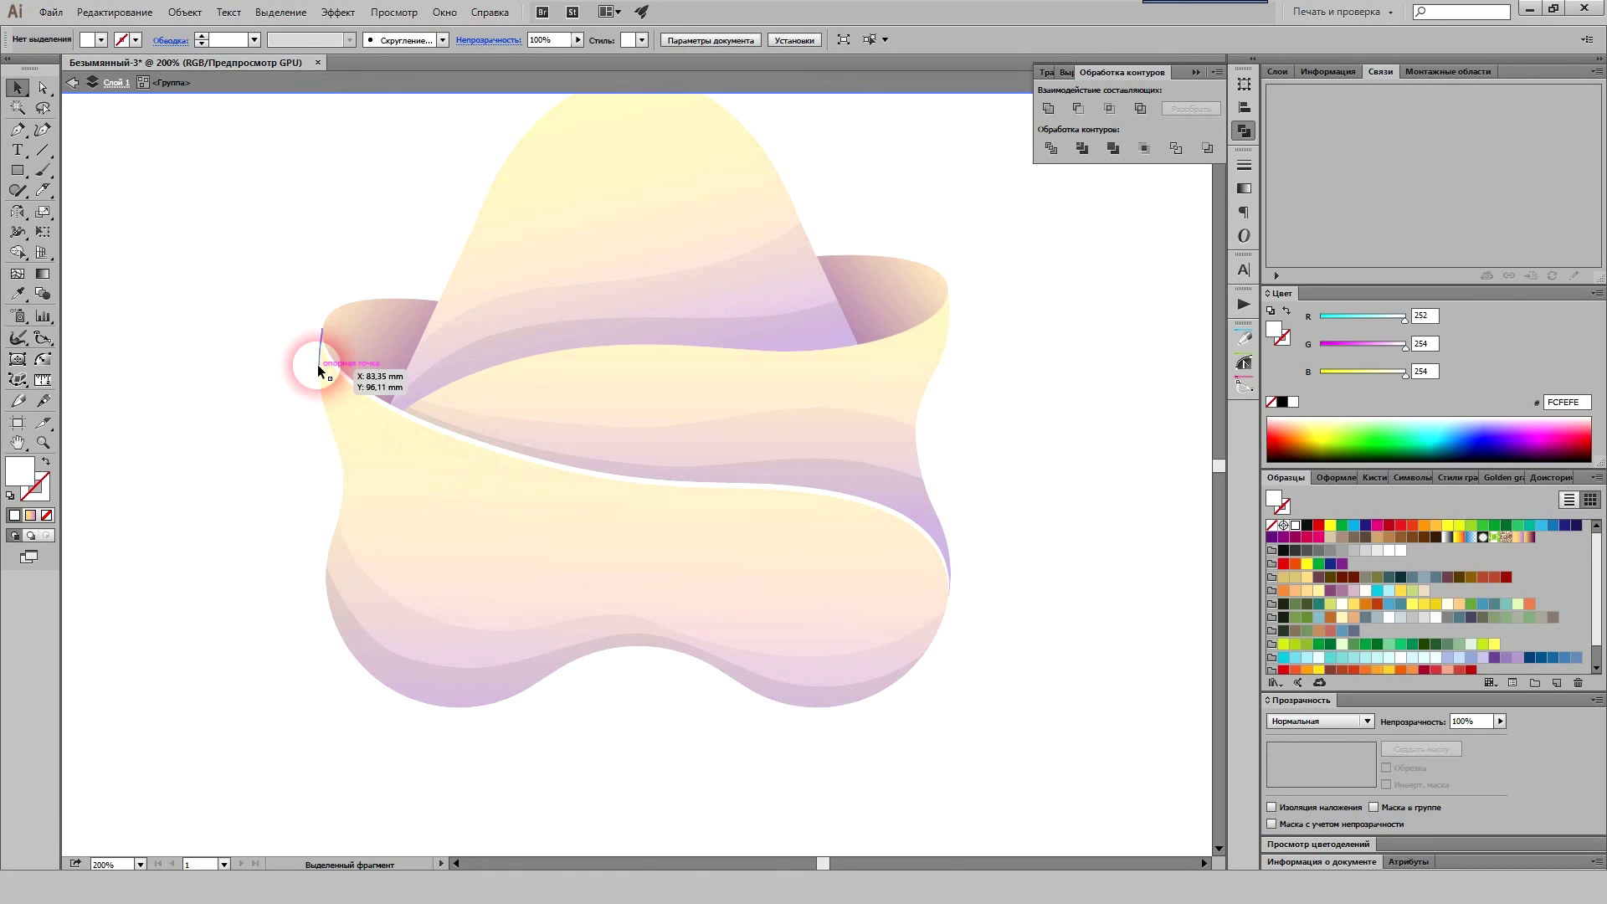
left_click_drag(278, 440, 388, 581)
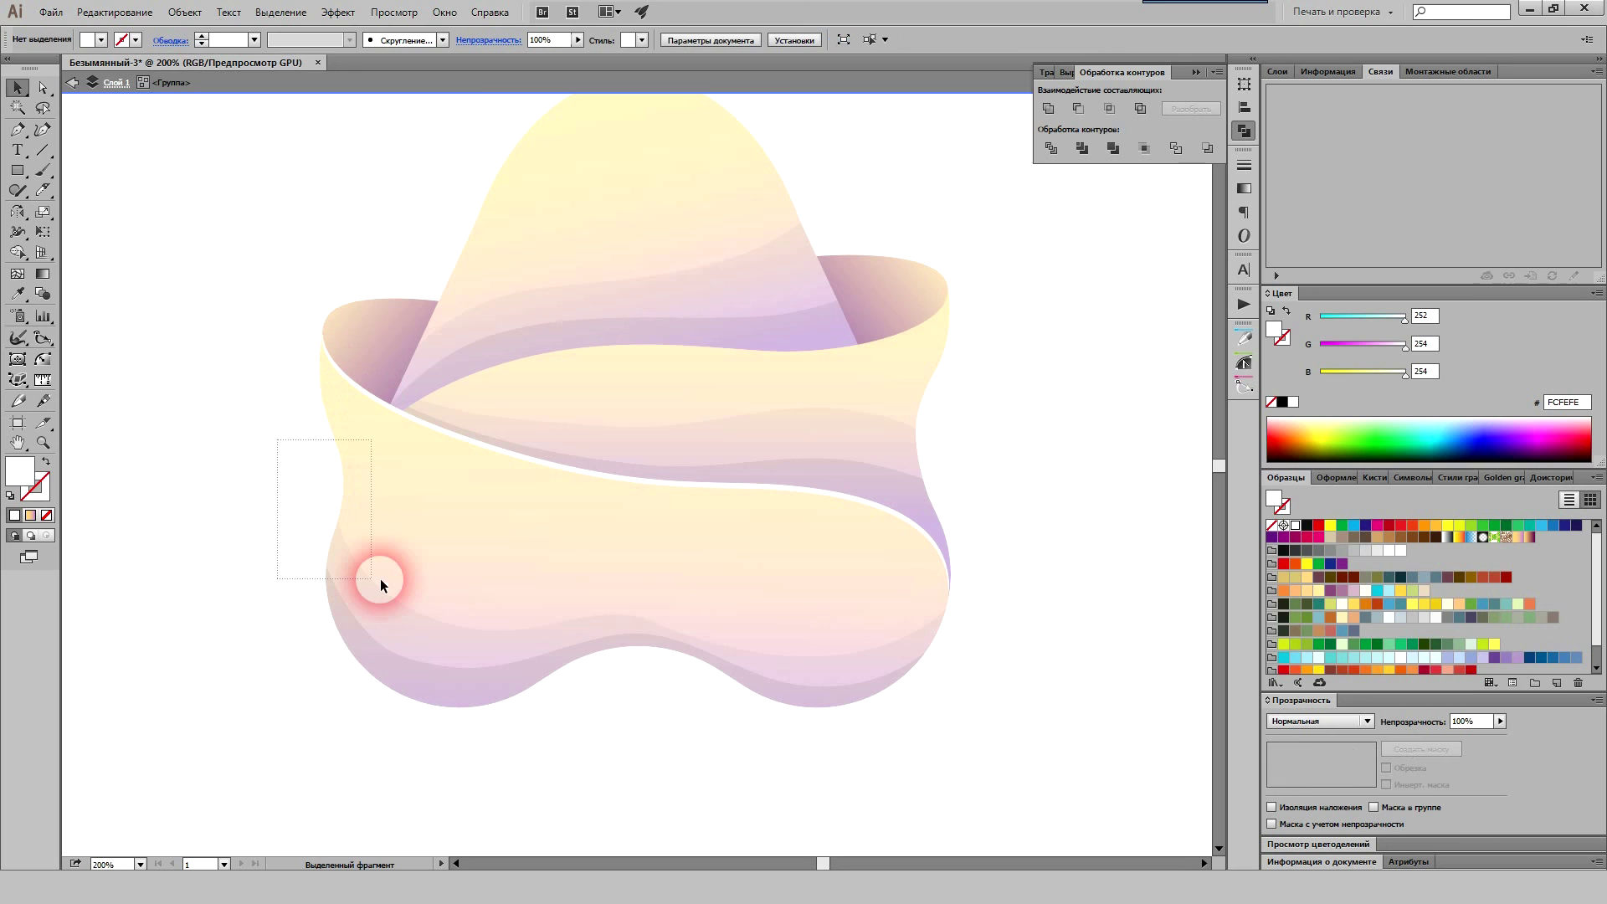
key("Delete")
double_click(1073, 621)
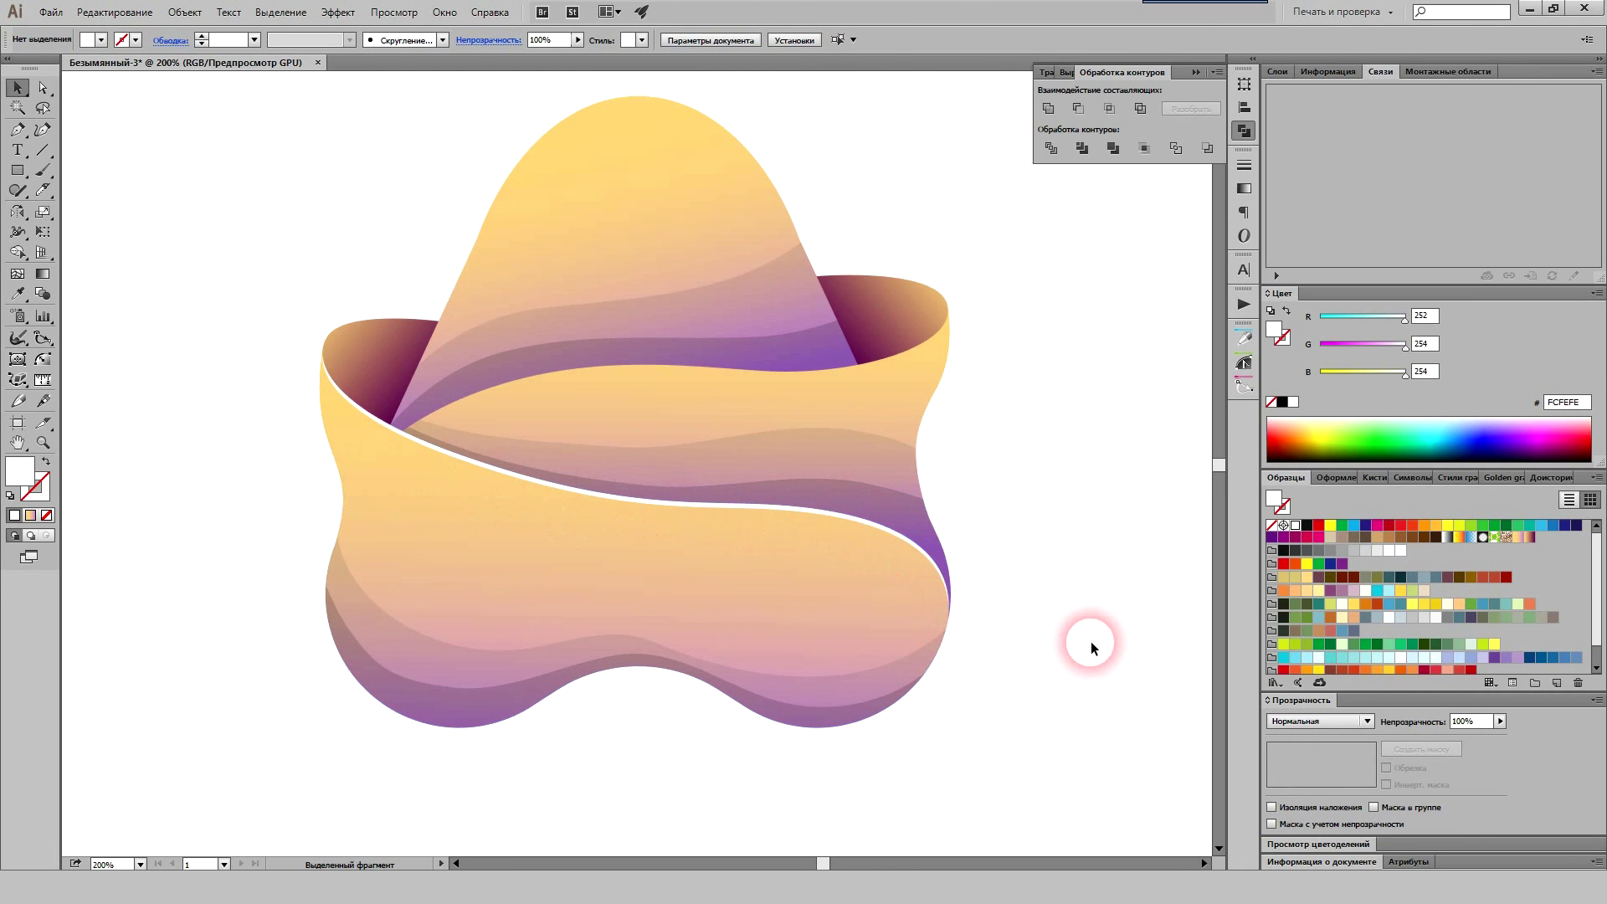
Step: Select the upper ribbon band and fill it white
scroll(1092, 641, "up", 1)
scroll(1027, 640, "up", 1)
scroll(850, 433, "up", 1)
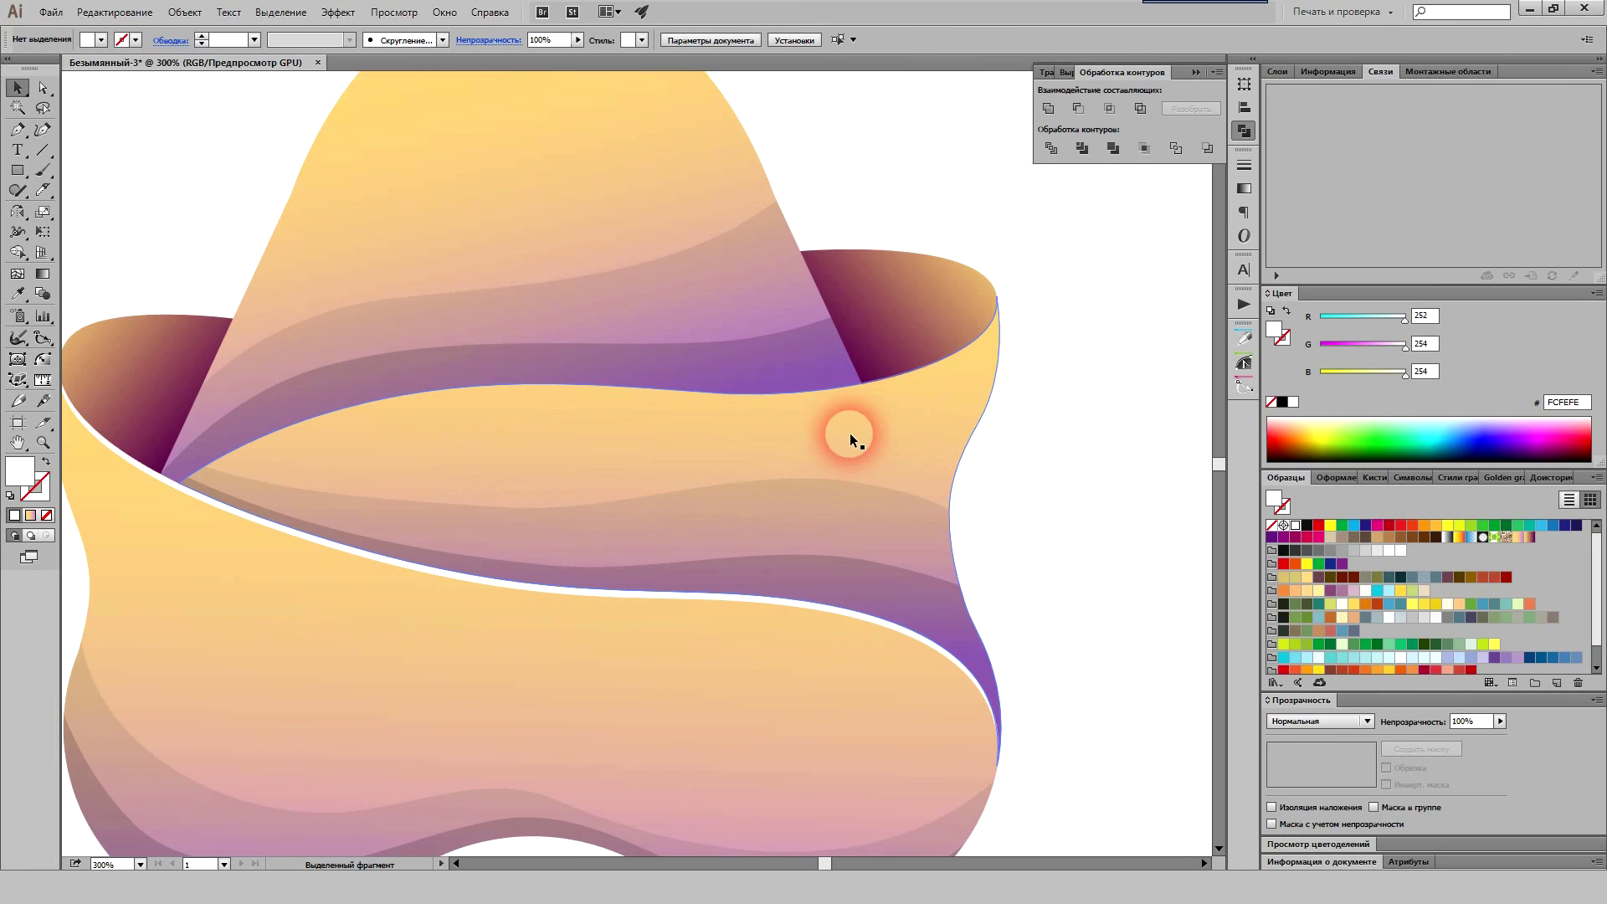
left_click(850, 436)
key("a")
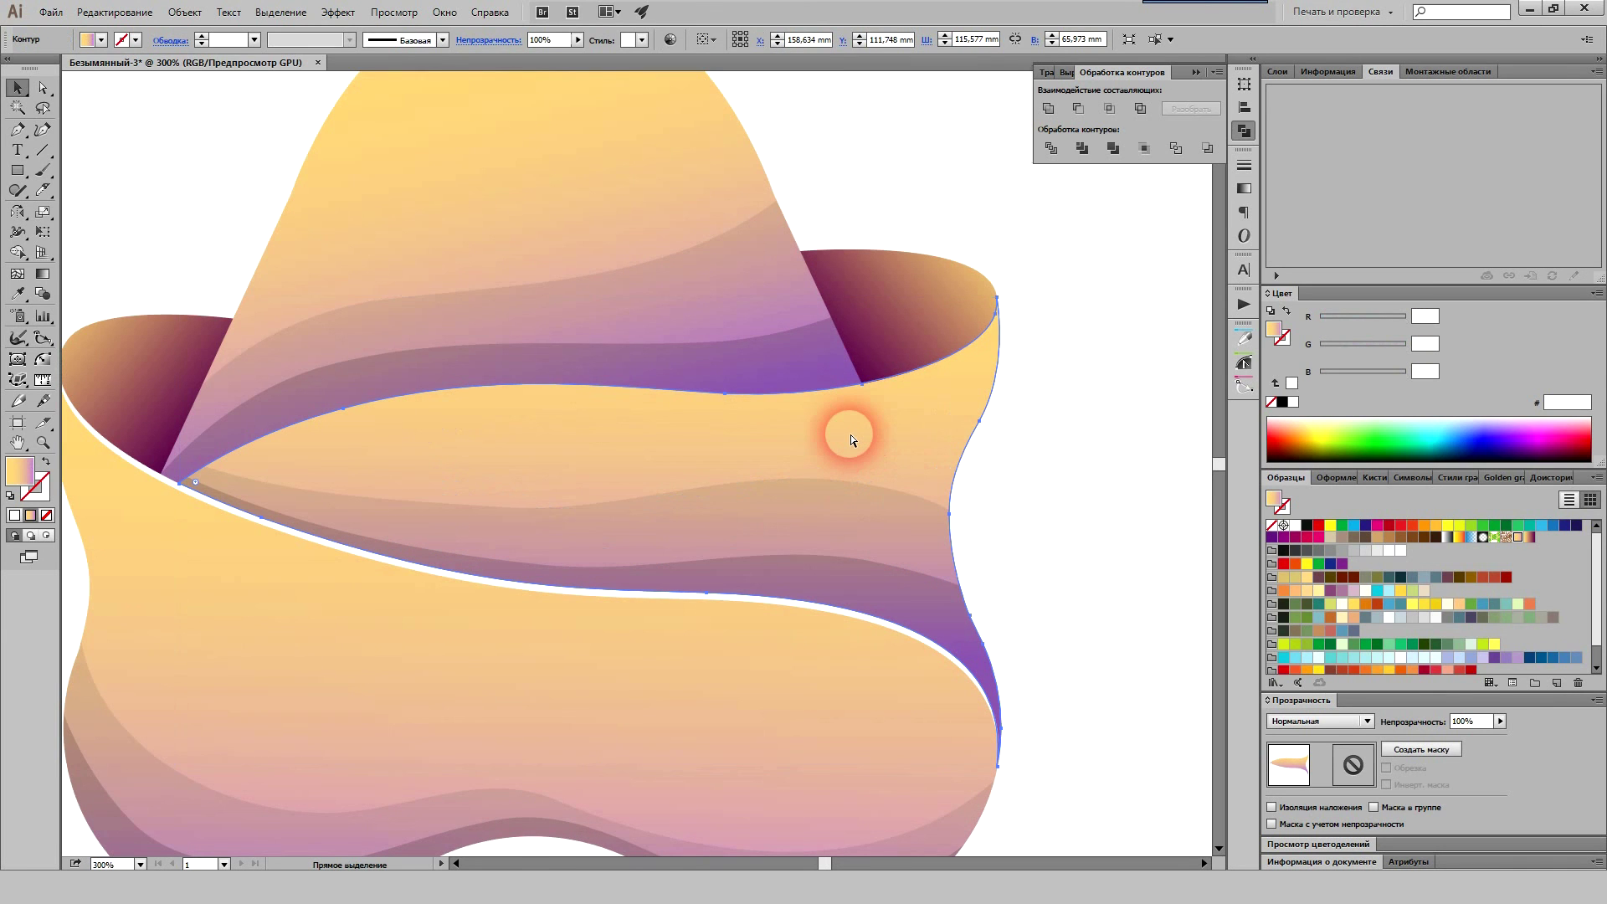
key("v")
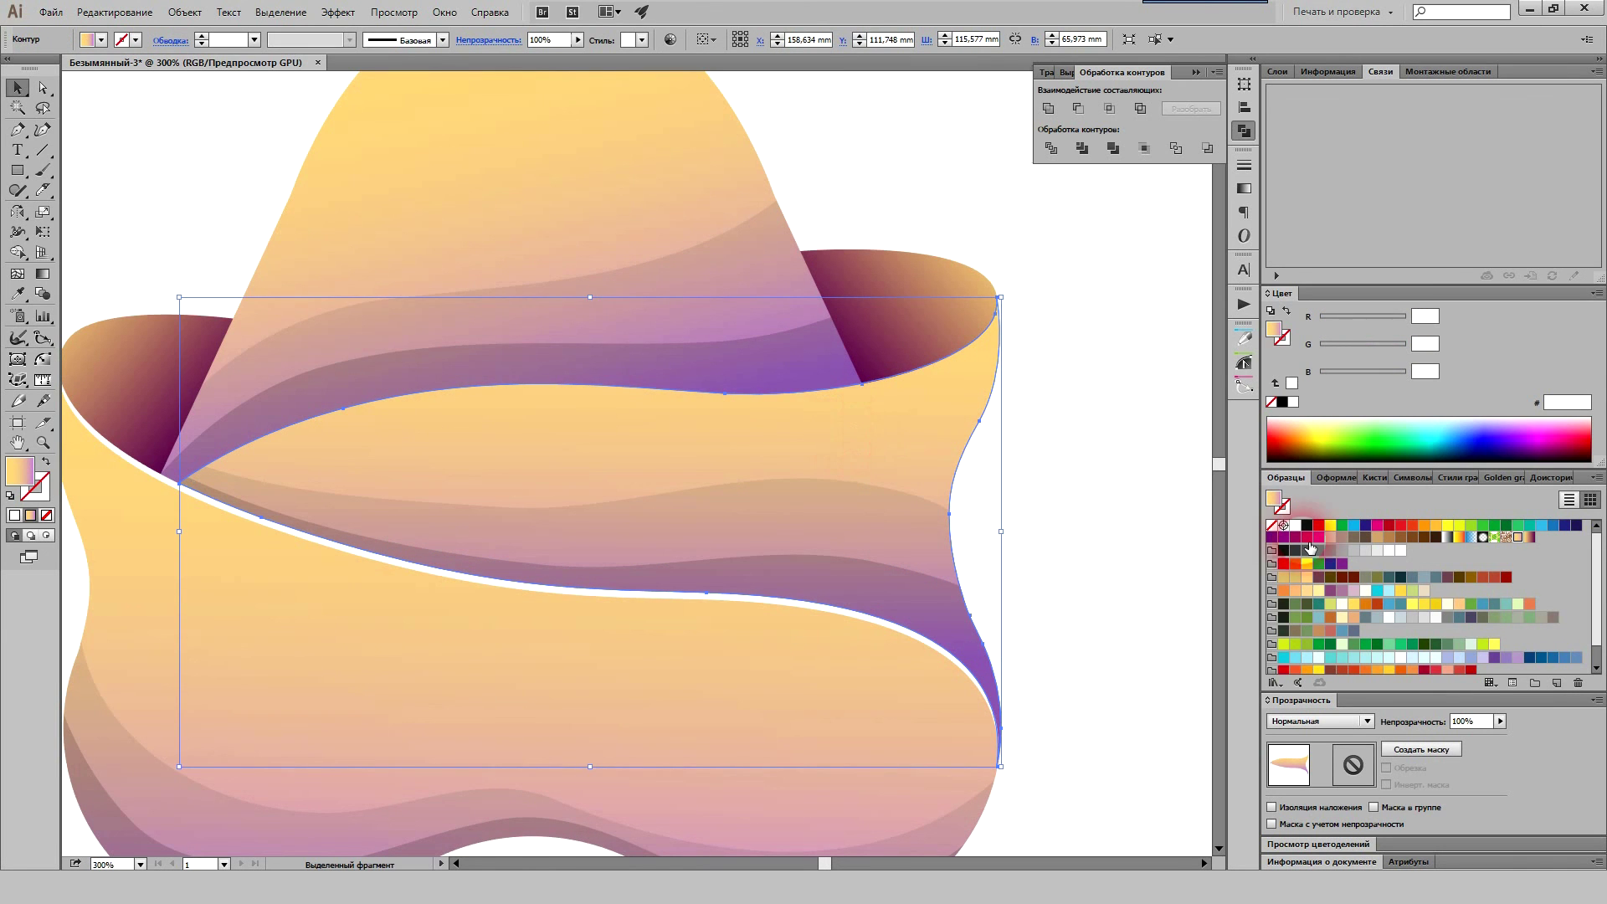
left_click(1300, 524)
Step: Minus Front a slightly lowered white copy from the underlying band to leave a gap
scroll(739, 438, "up", 1)
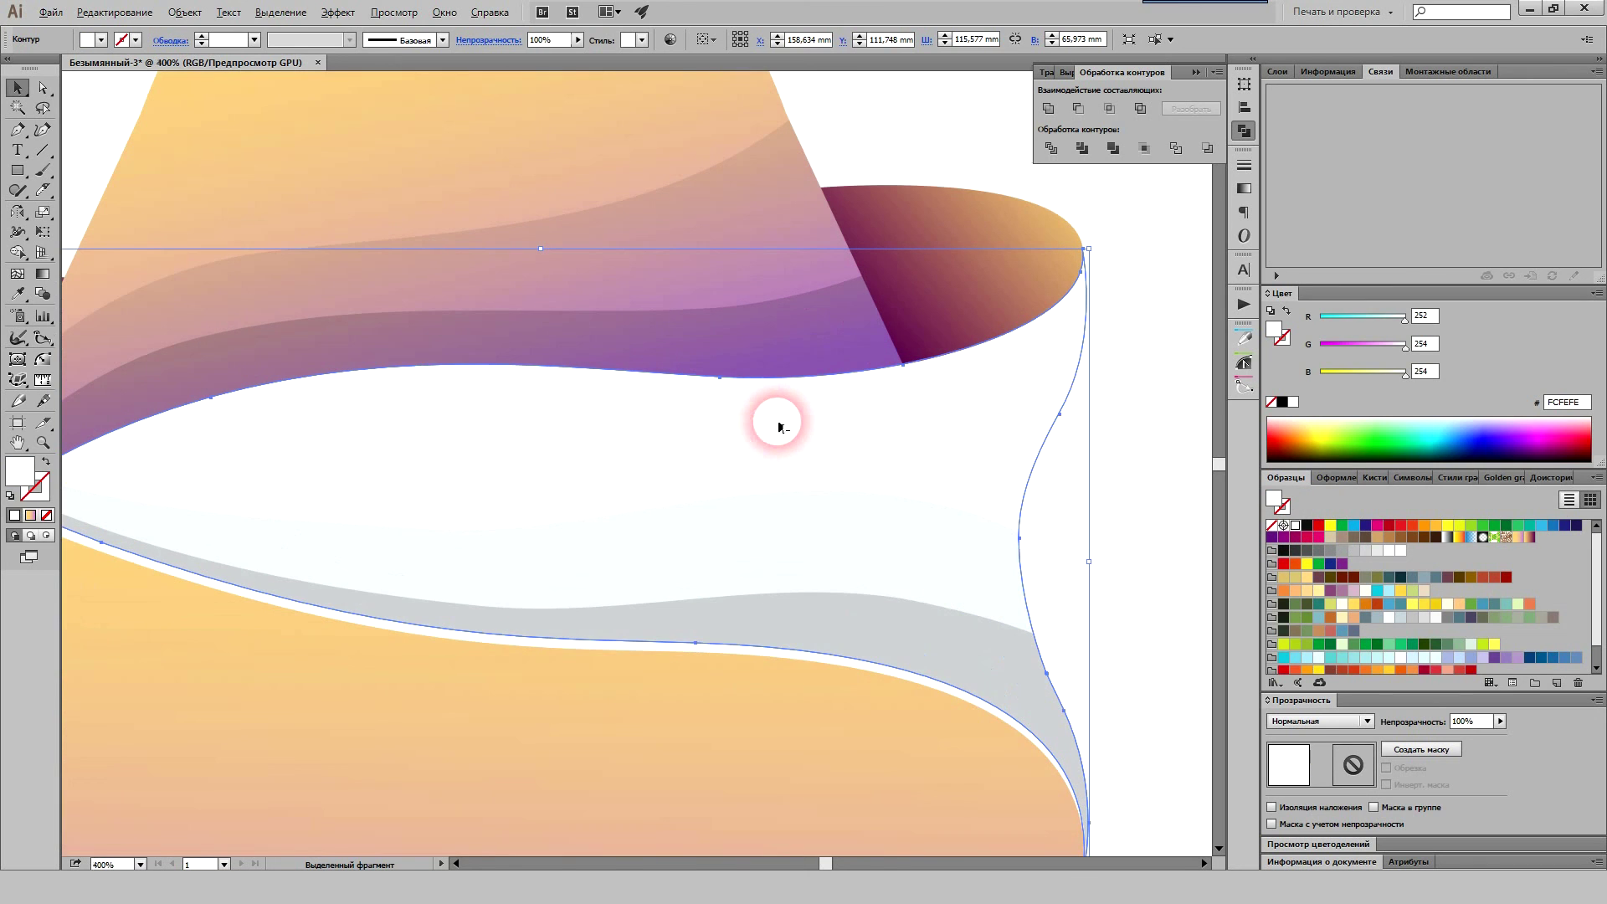
left_click_drag(782, 425, 778, 435)
scroll(915, 377, "up", 3)
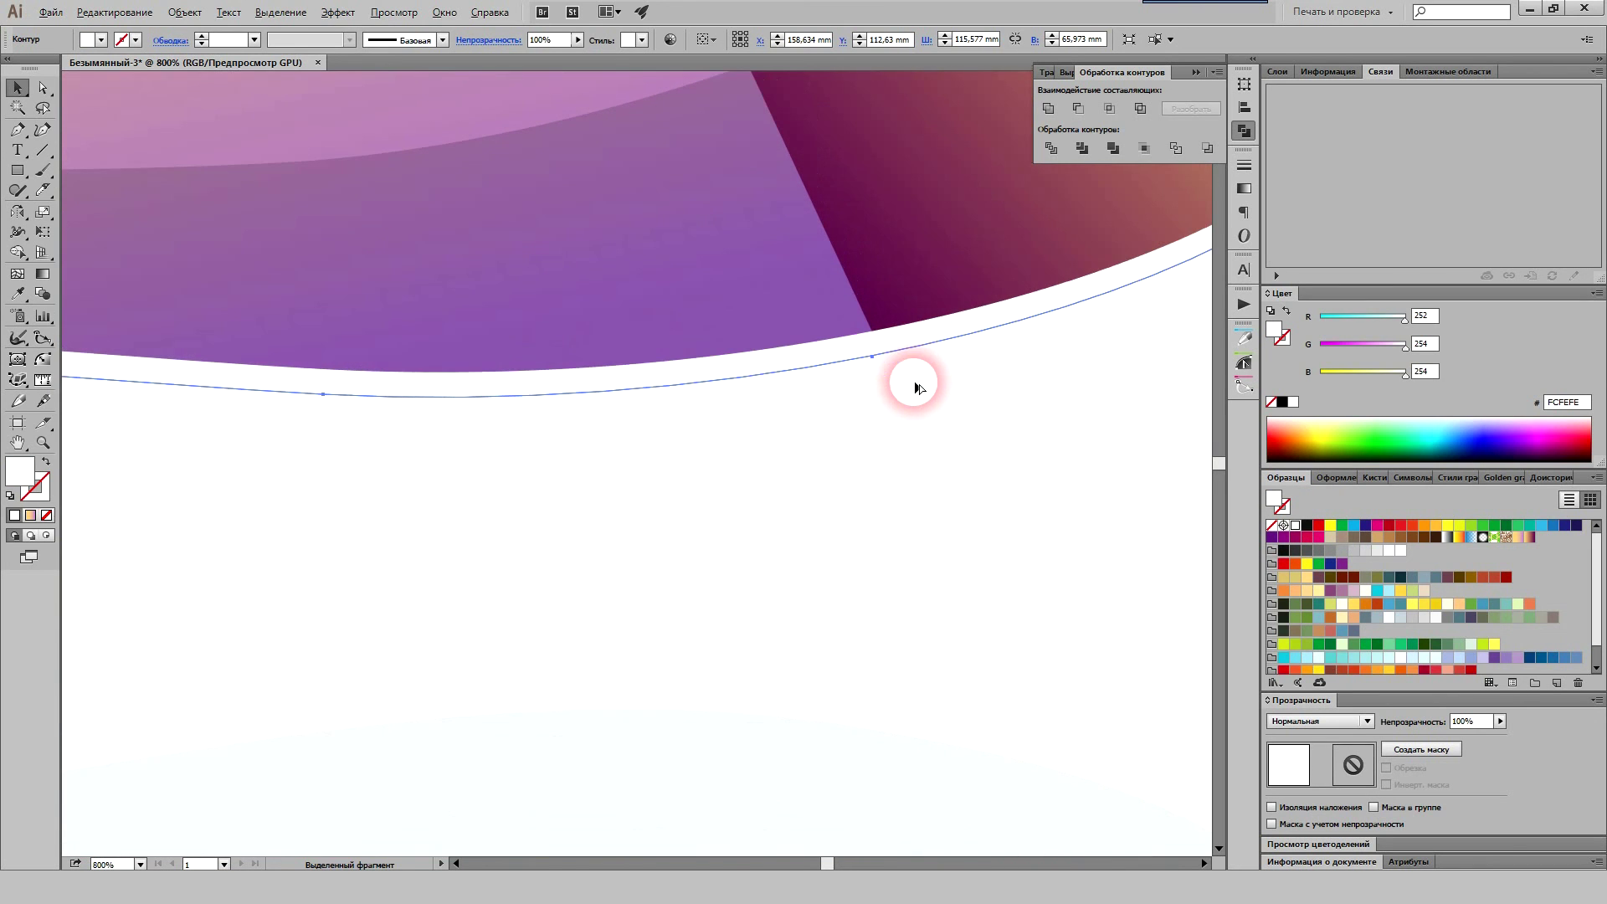
left_click(921, 331, "shift")
left_click(1080, 108)
scroll(885, 499, "down", 3)
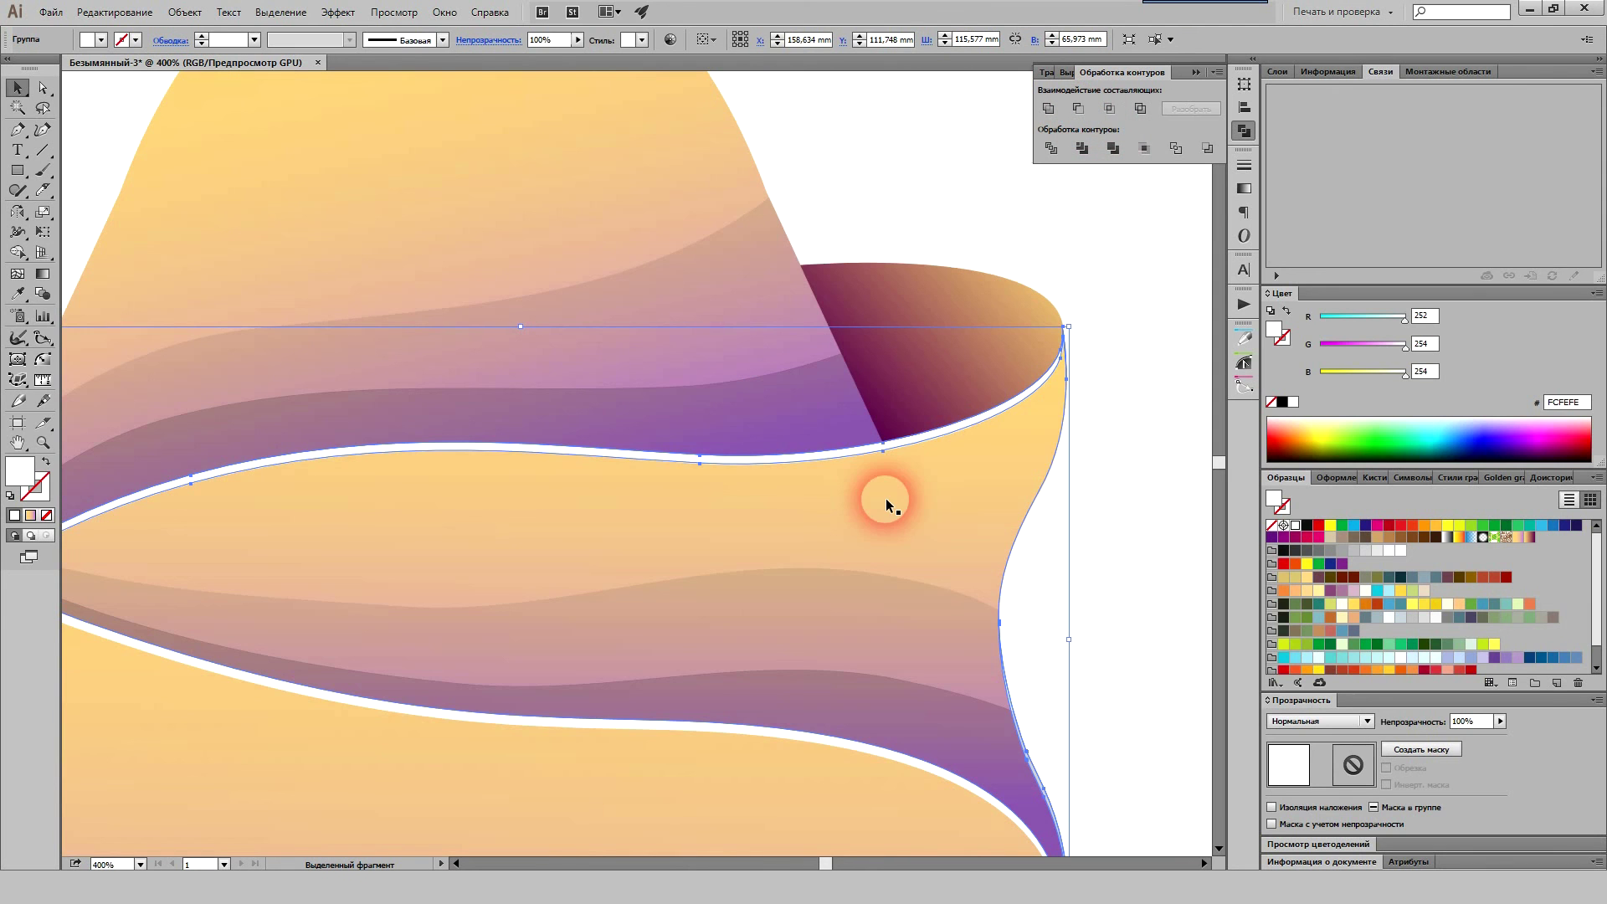
Step: Check the leftover slivers along the rim inside the group
double_click(941, 430)
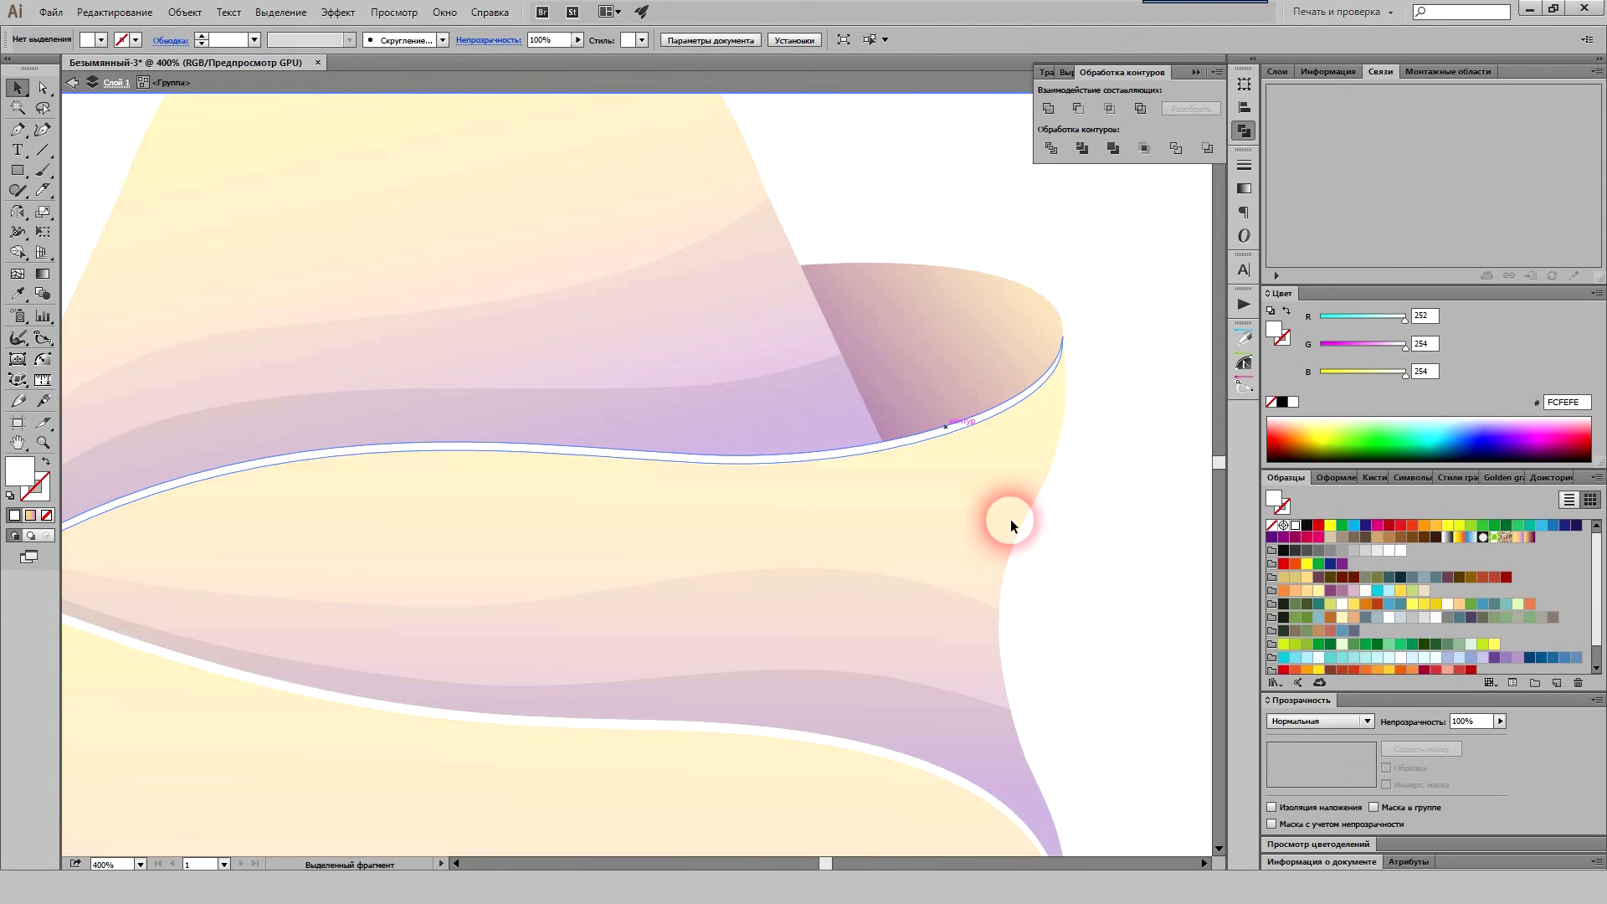
scroll(1026, 605, "down", 1)
left_click_drag(1130, 623, 1033, 720)
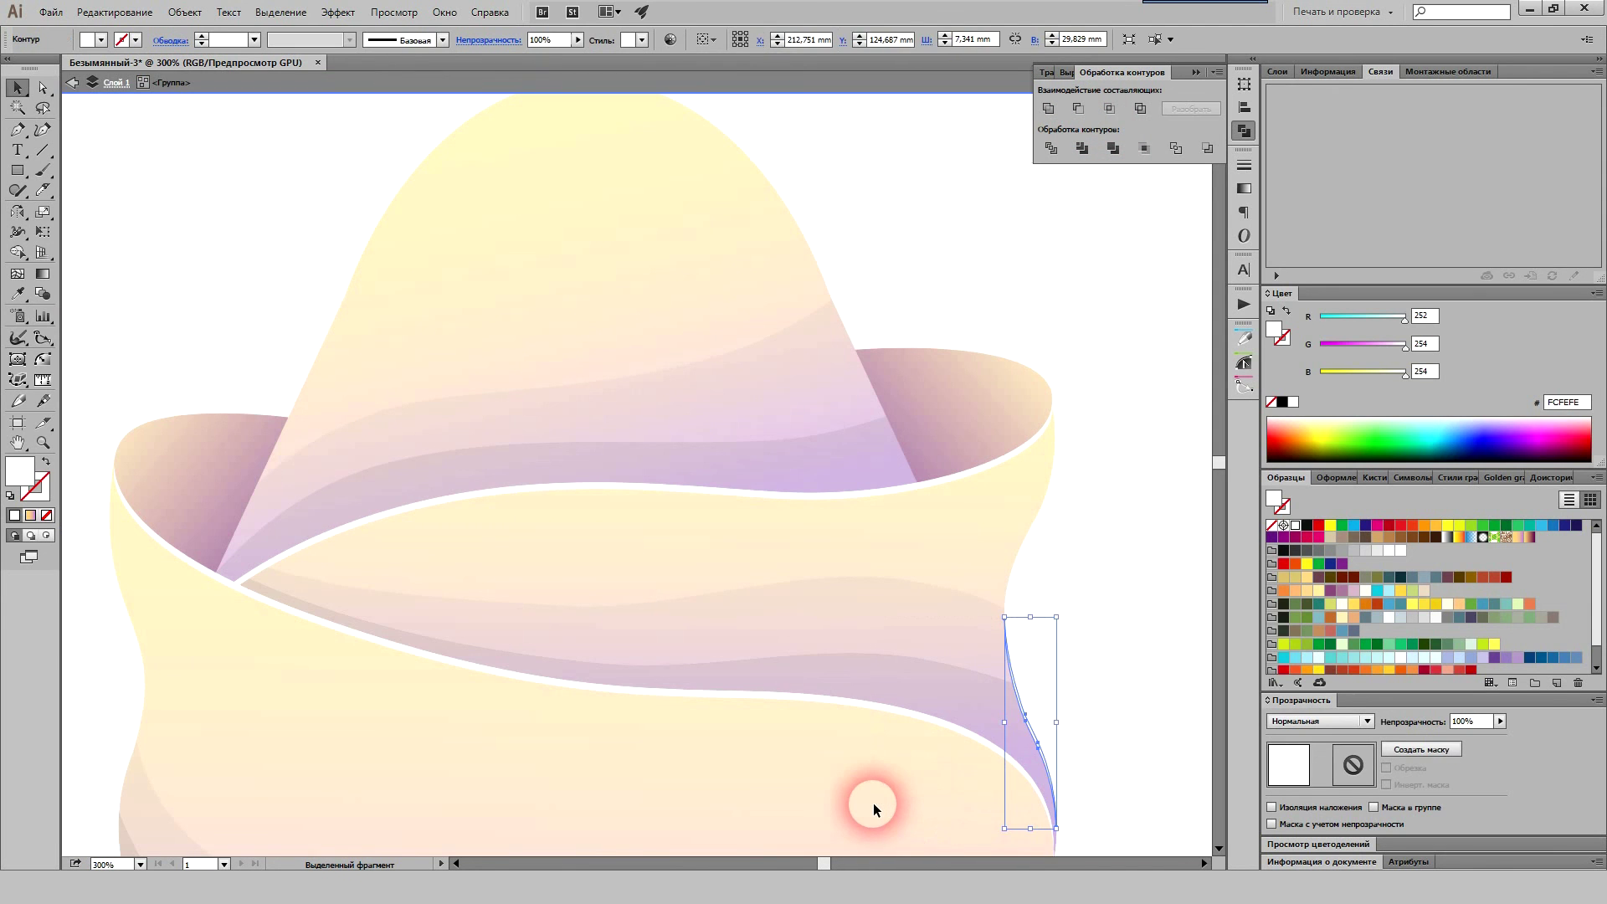
left_click(1048, 520)
left_click_drag(1088, 358, 956, 559)
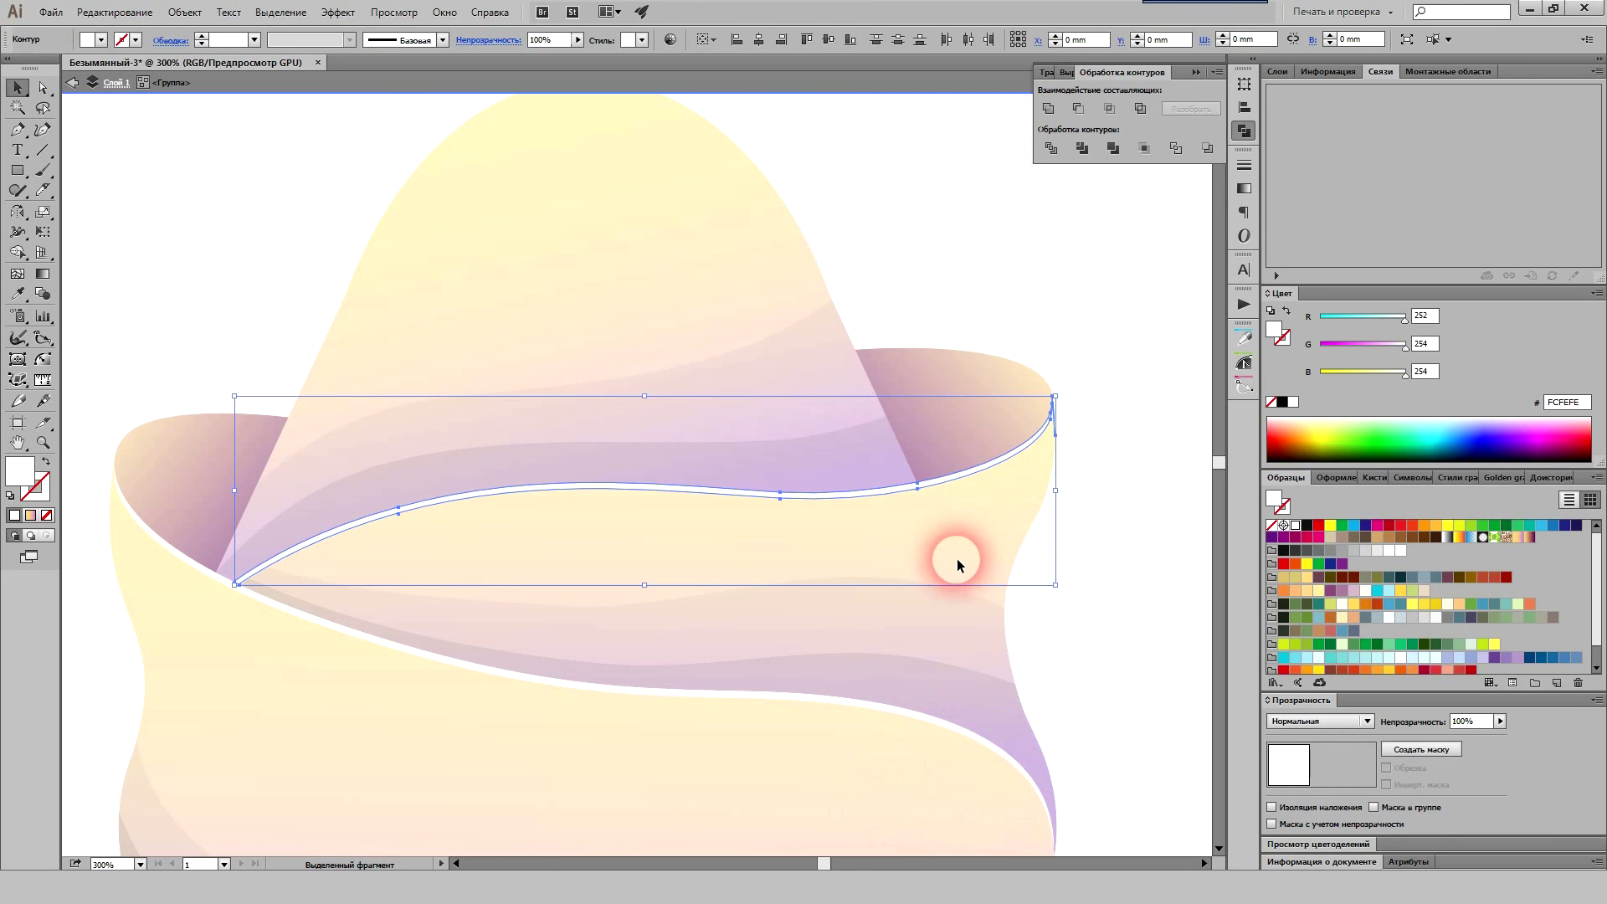
left_click(1108, 458)
scroll(1079, 421, "up", 2)
left_click(1028, 413)
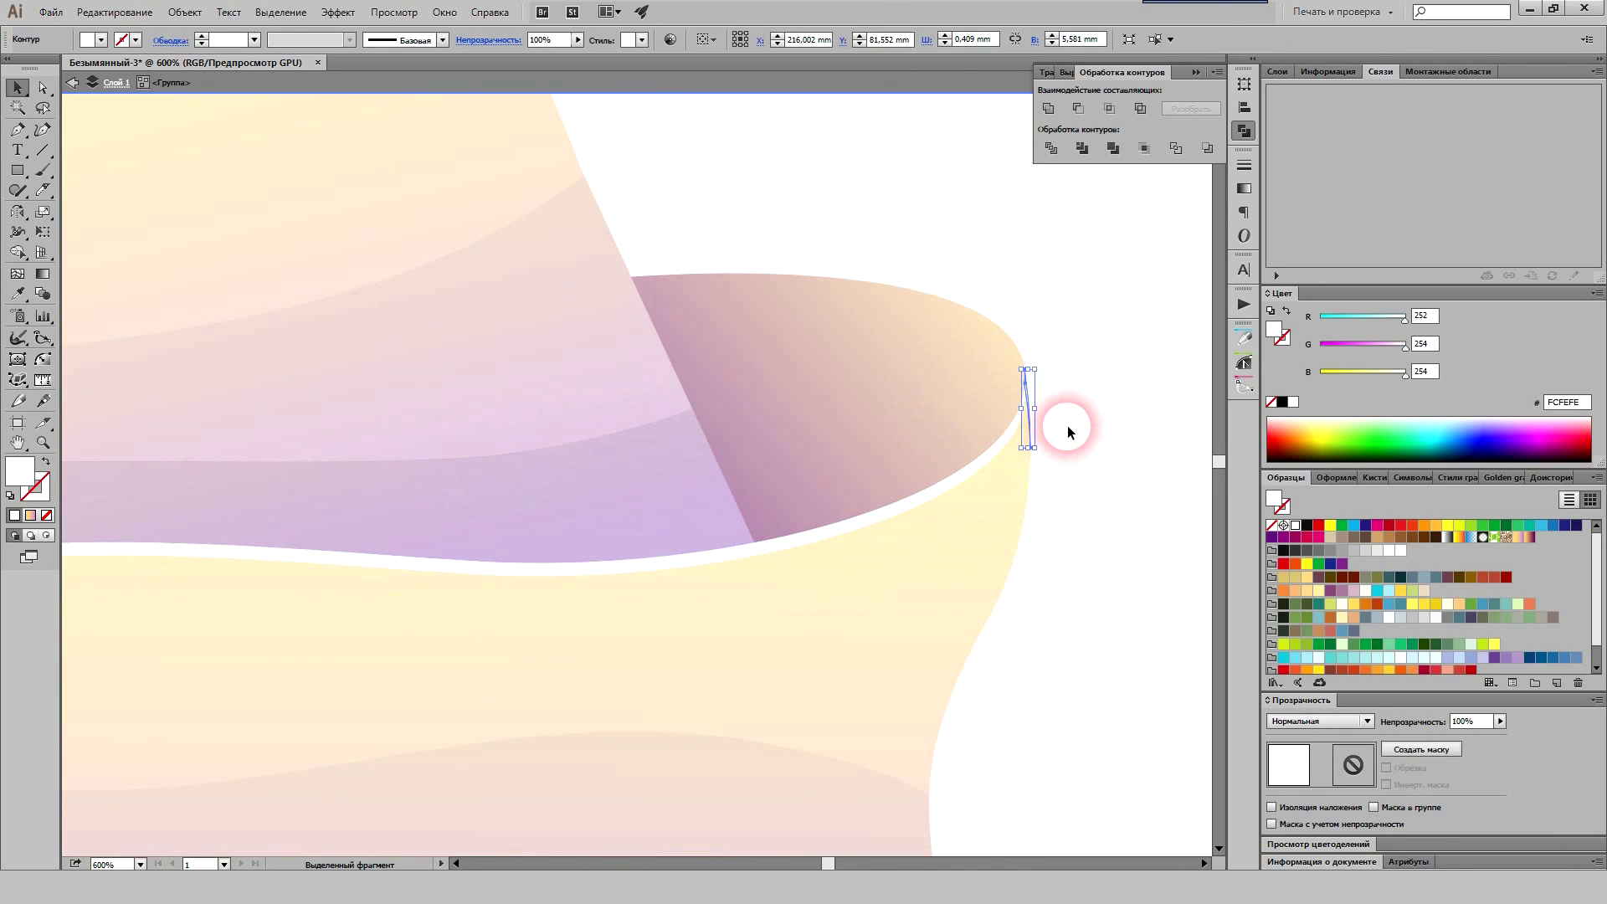
scroll(1006, 472, "down", 1)
scroll(1006, 472, "down", 2)
Step: Scale the whole logo down to about 68.7 mm wide, close Pathfinder and deselect
scroll(893, 469, "down", 2)
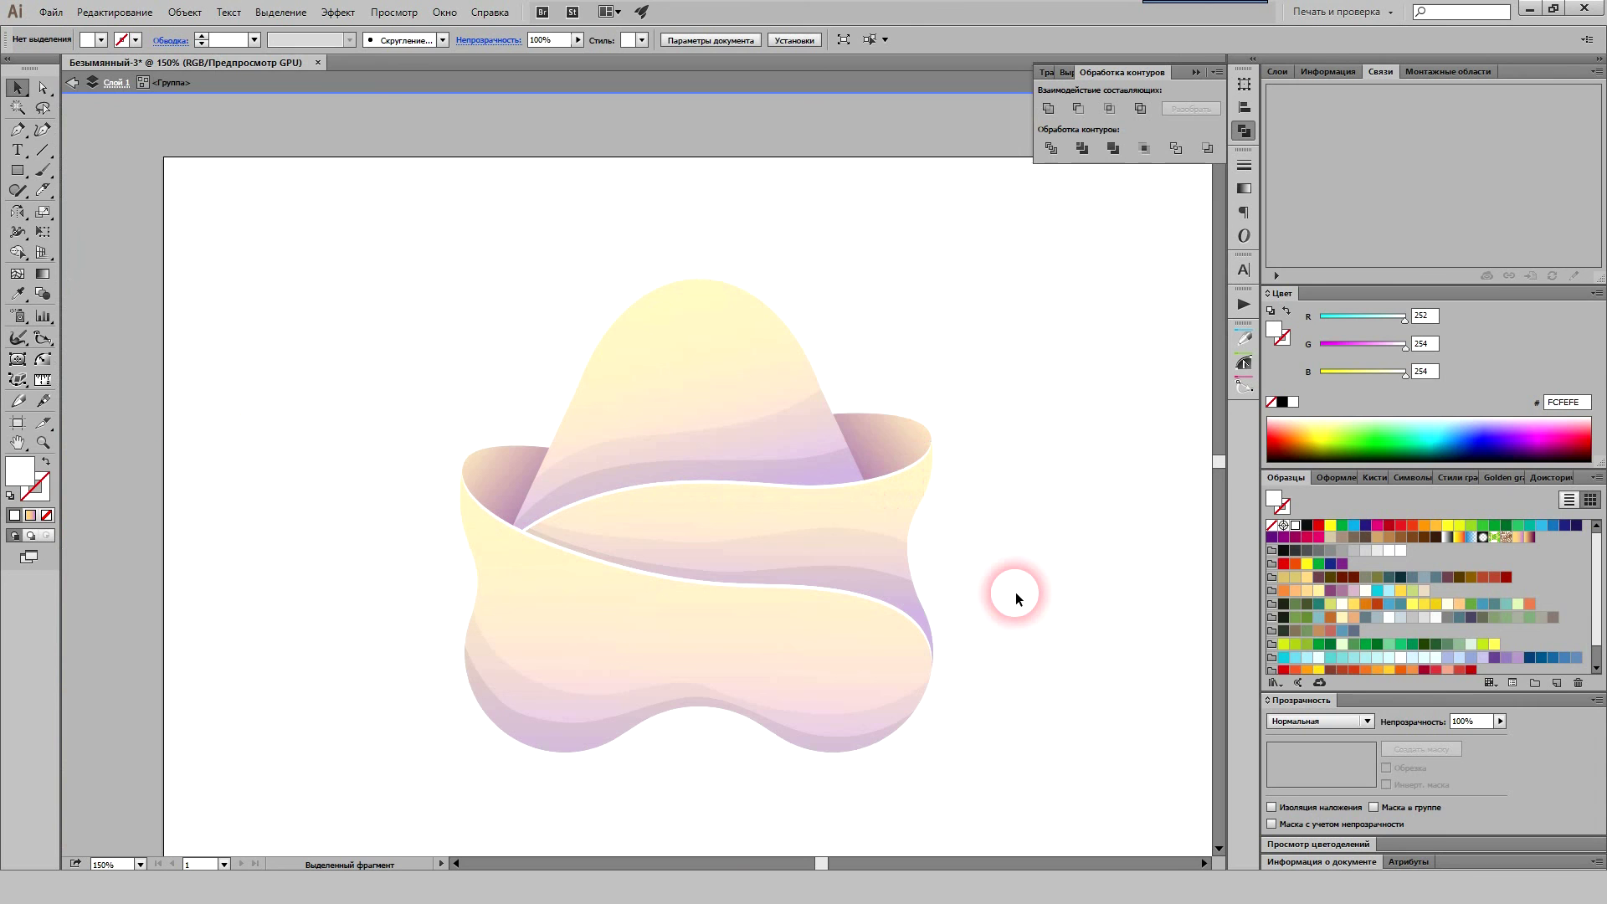
scroll(1056, 593, "down", 1)
scroll(1056, 569, "down", 1)
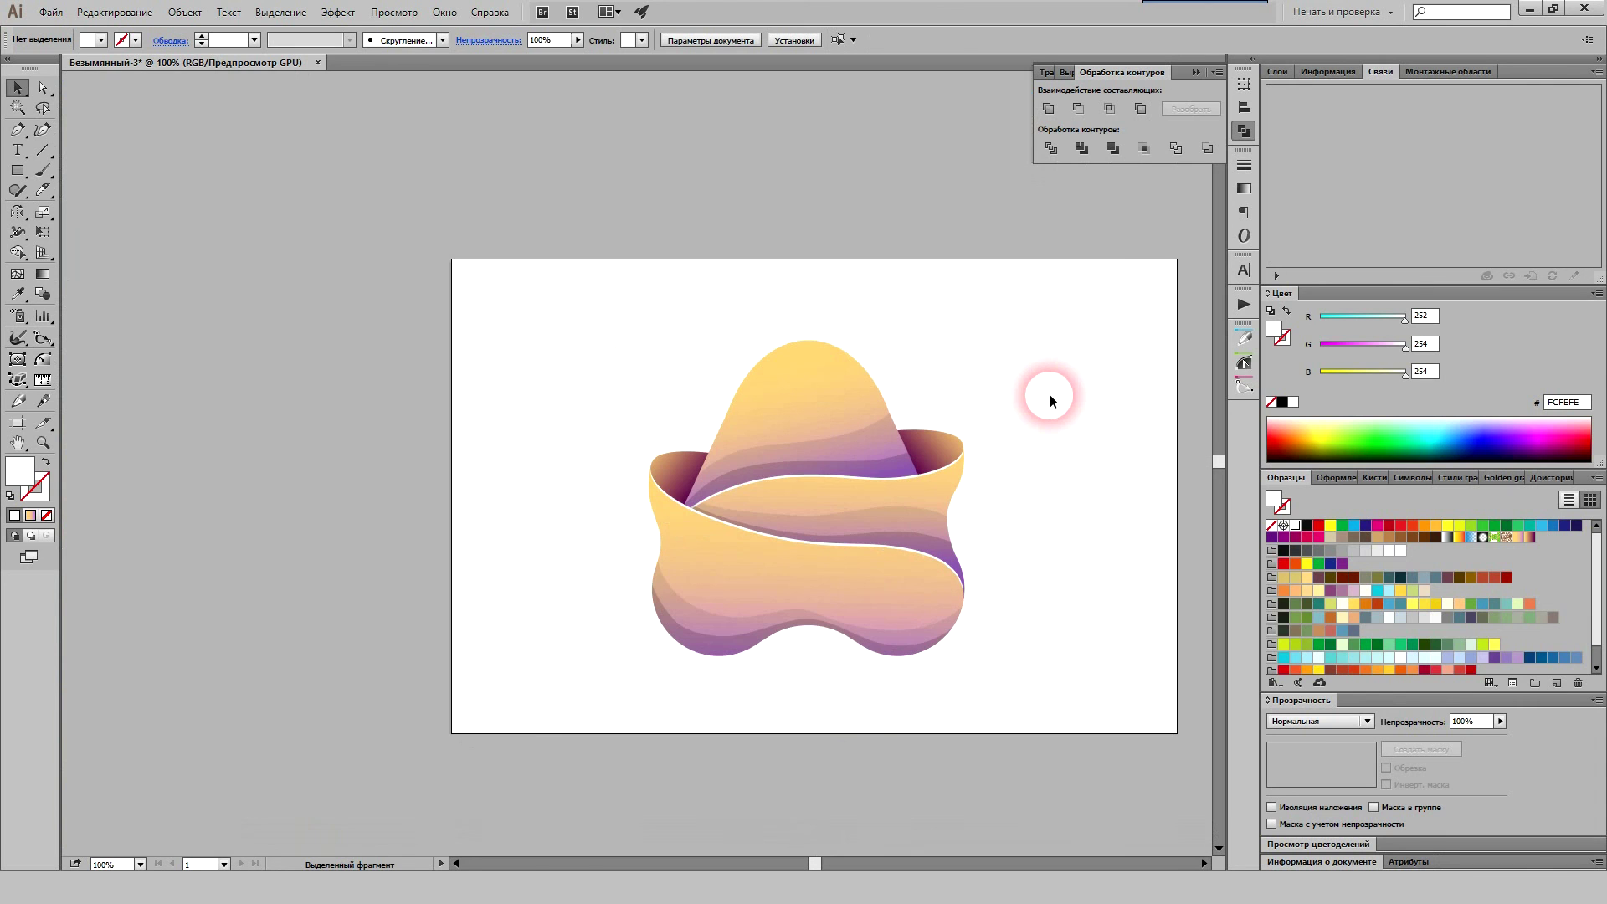
left_click_drag(1062, 317, 619, 699)
scroll(1043, 584, "up", 1)
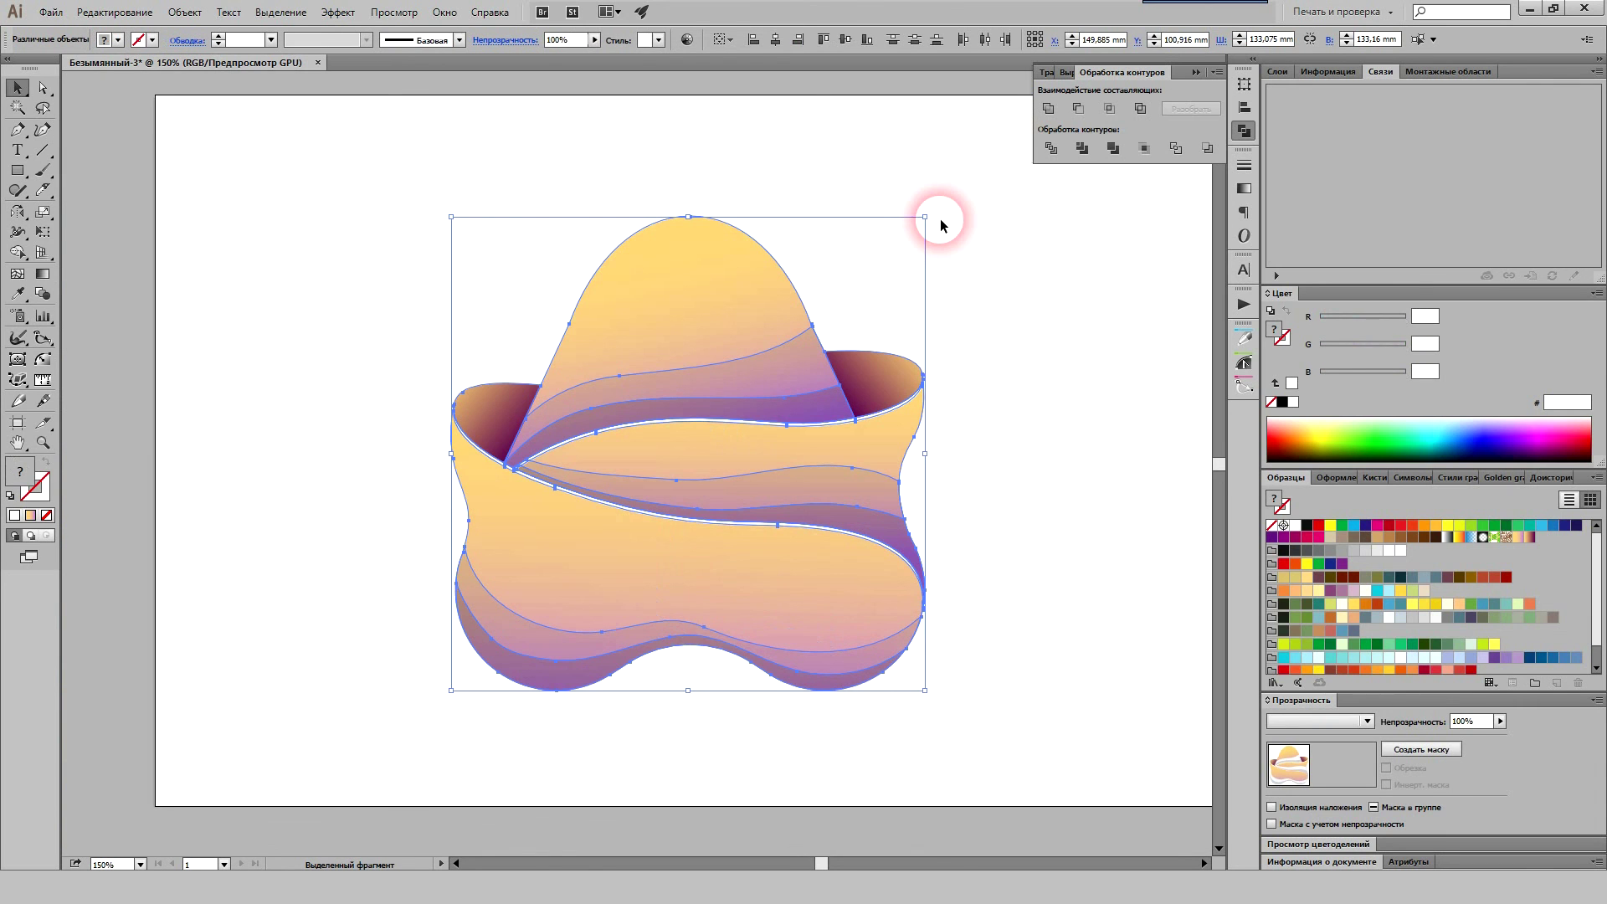
left_click_drag(931, 223, 810, 331)
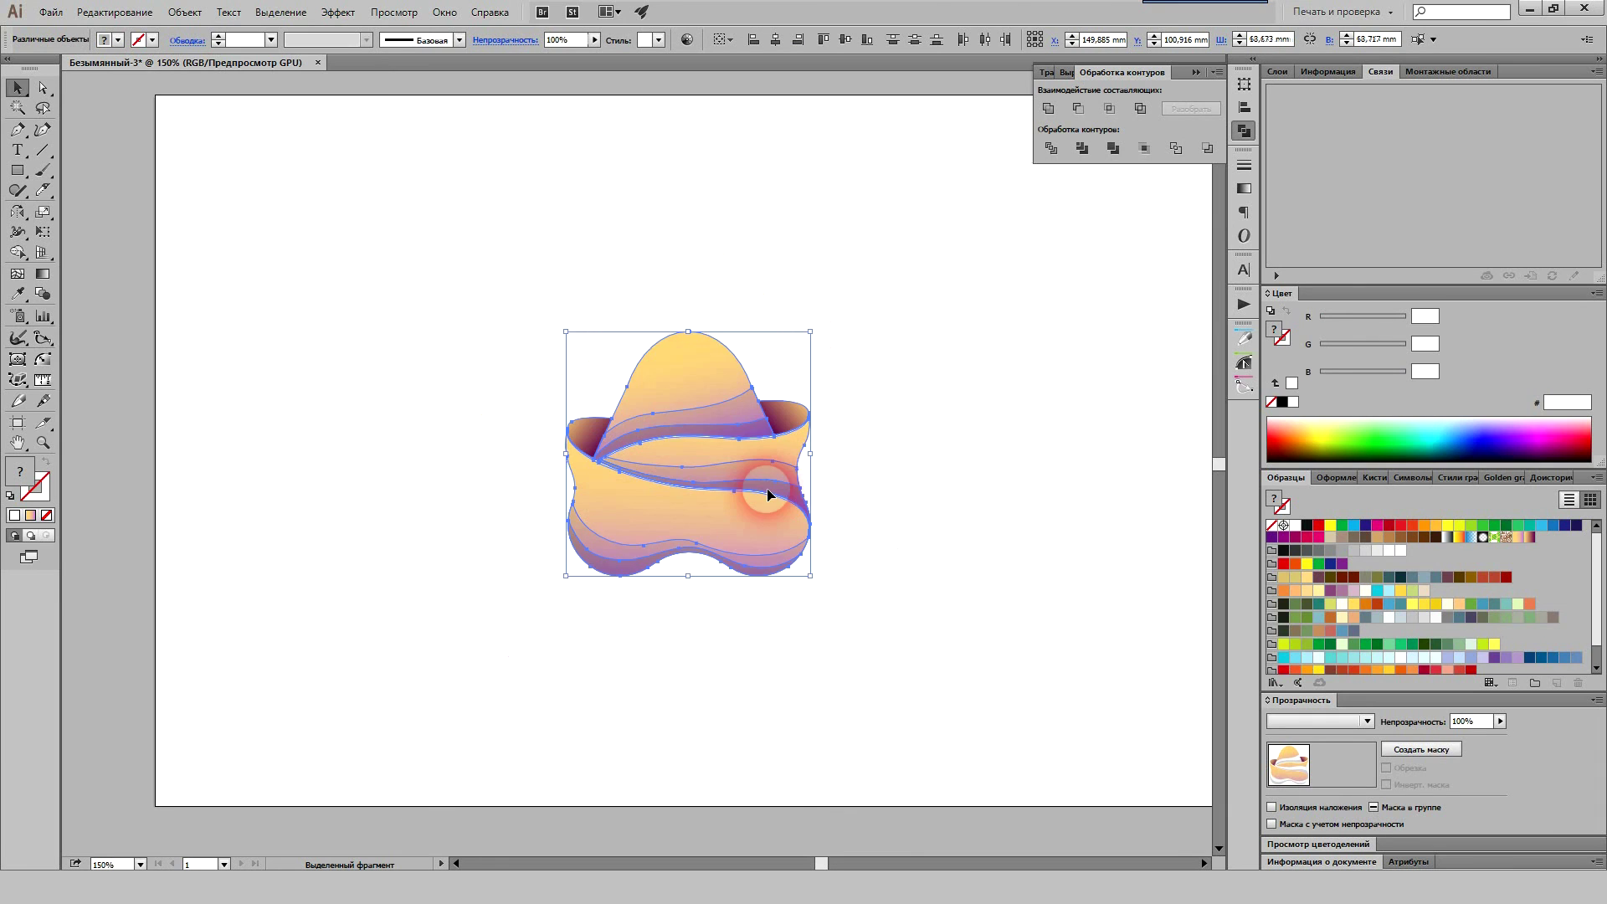
scroll(721, 459, "up", 2)
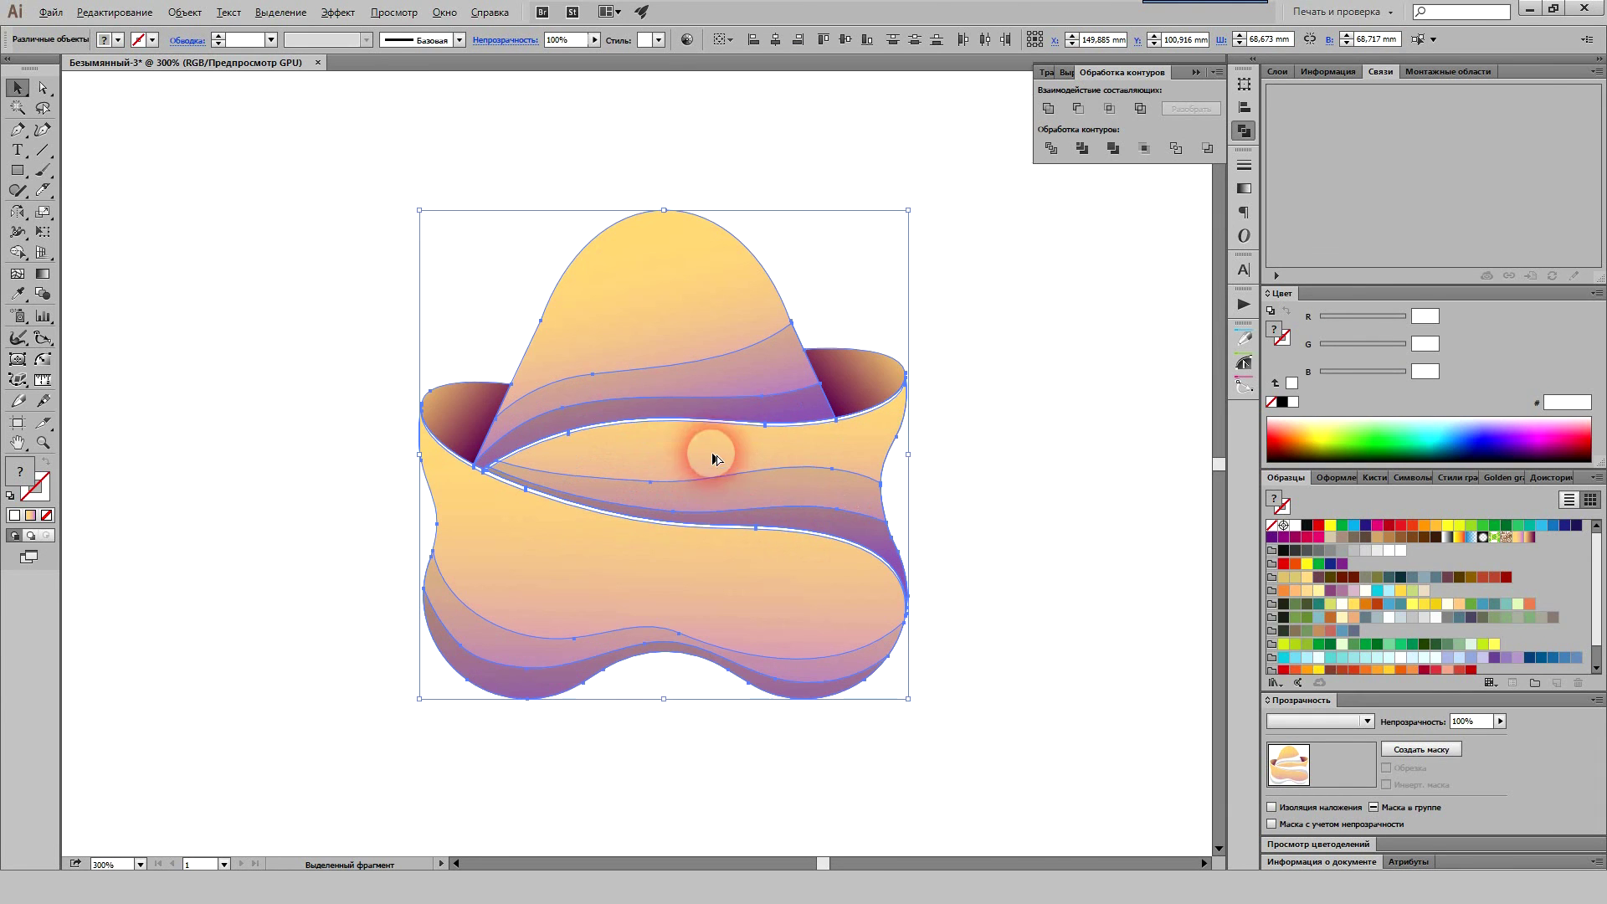
left_click(1196, 72)
left_click(1163, 272)
left_click_drag(986, 525, 1017, 529)
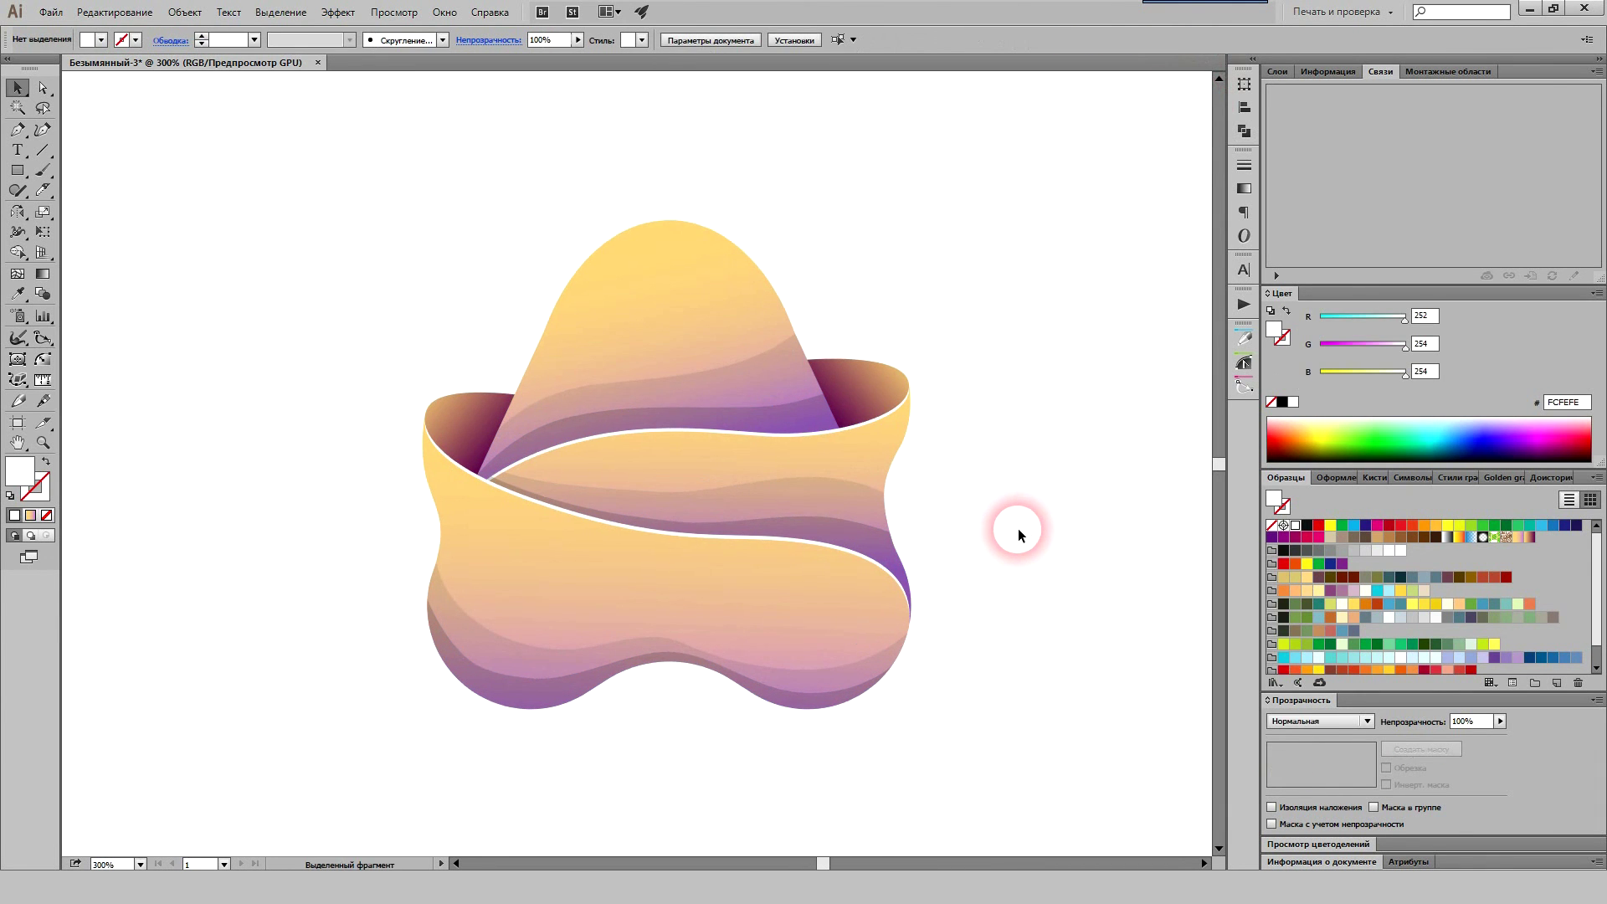